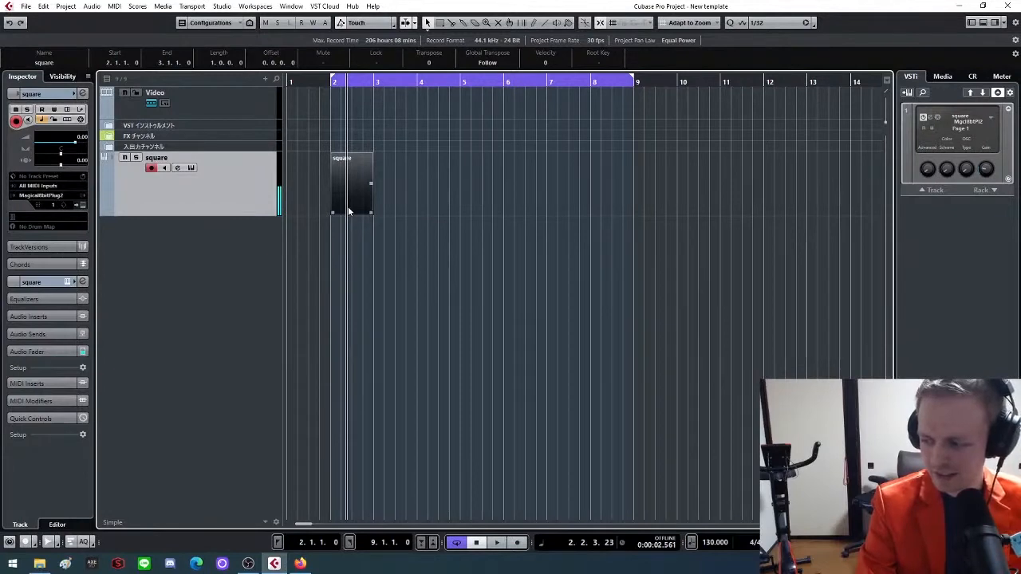
Add one instrument track using Magical8bitPlug2 routed to Stereo Out, and reposition its plug-in window
right_click(219, 252)
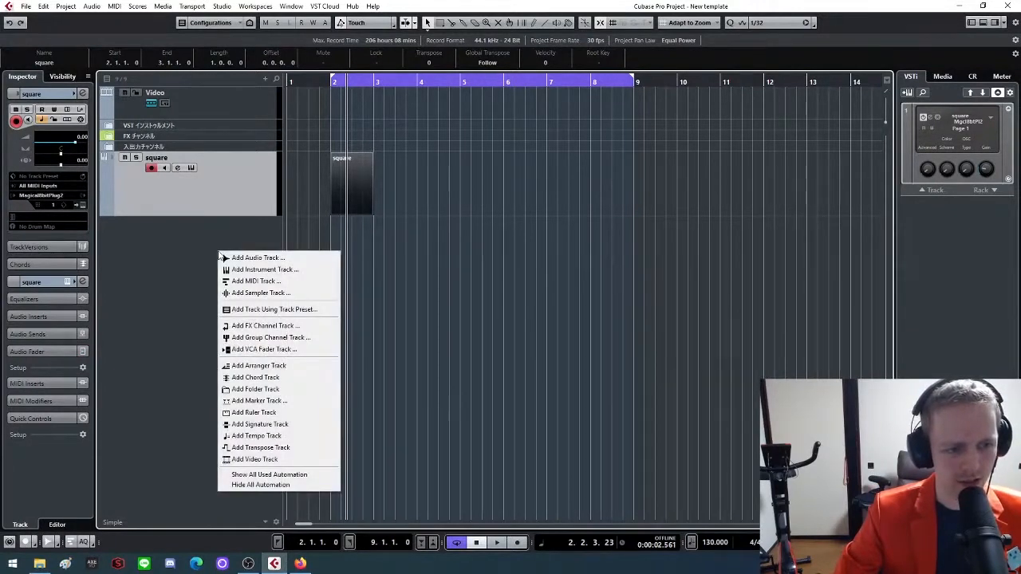
left_click(265, 272)
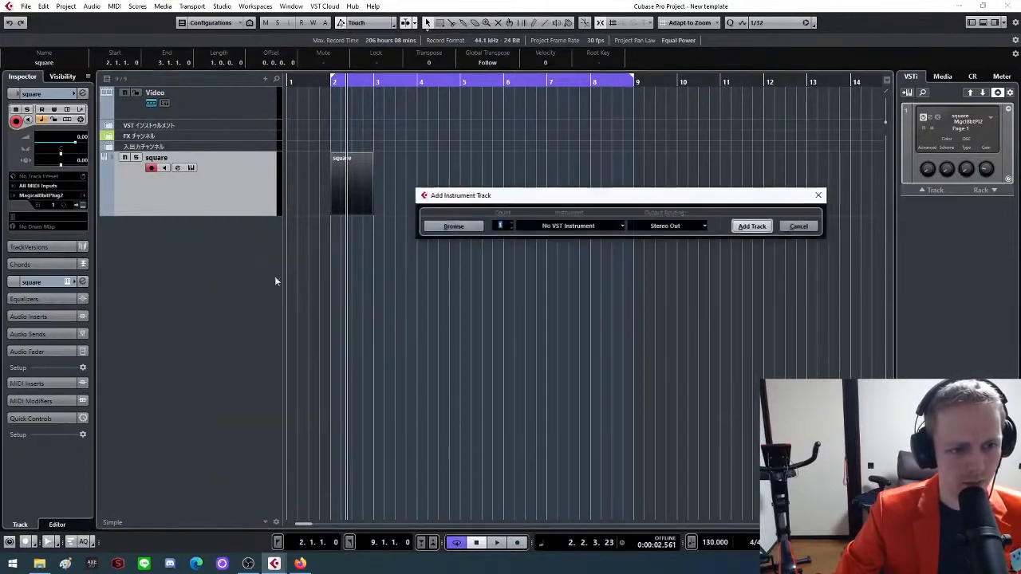
left_click(614, 229)
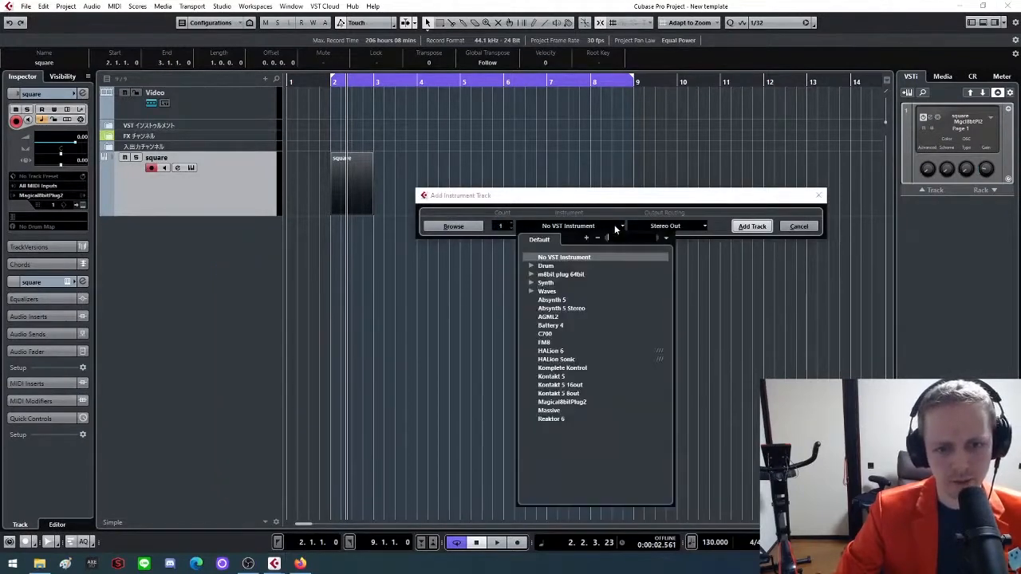
left_click(569, 403)
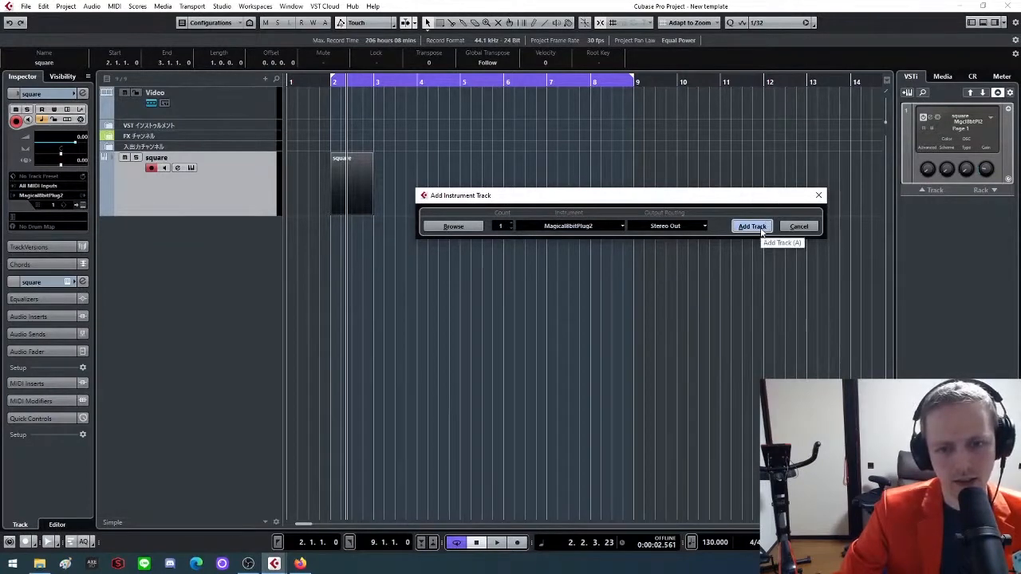
left_click(761, 228)
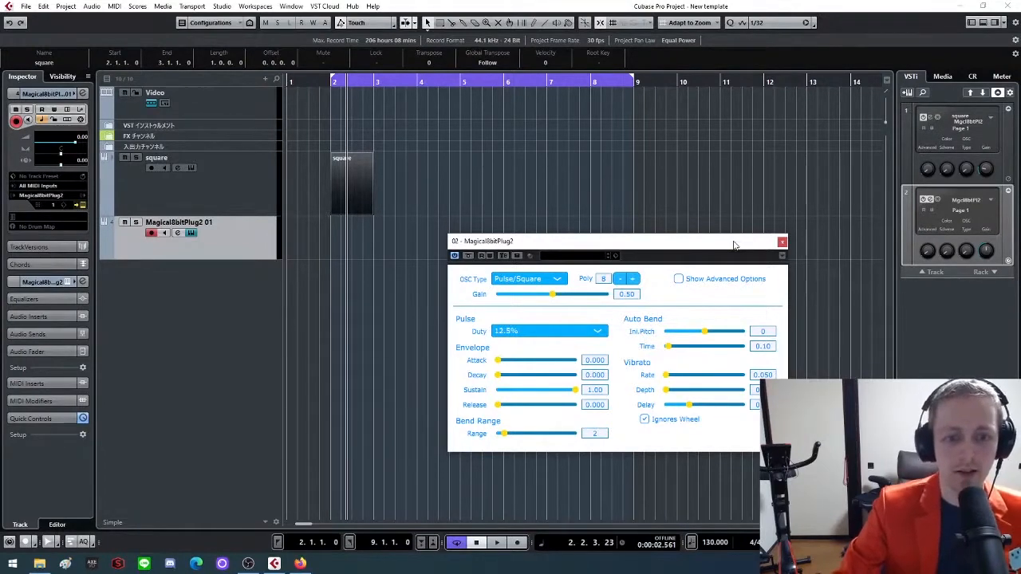
left_click_drag(734, 245, 683, 164)
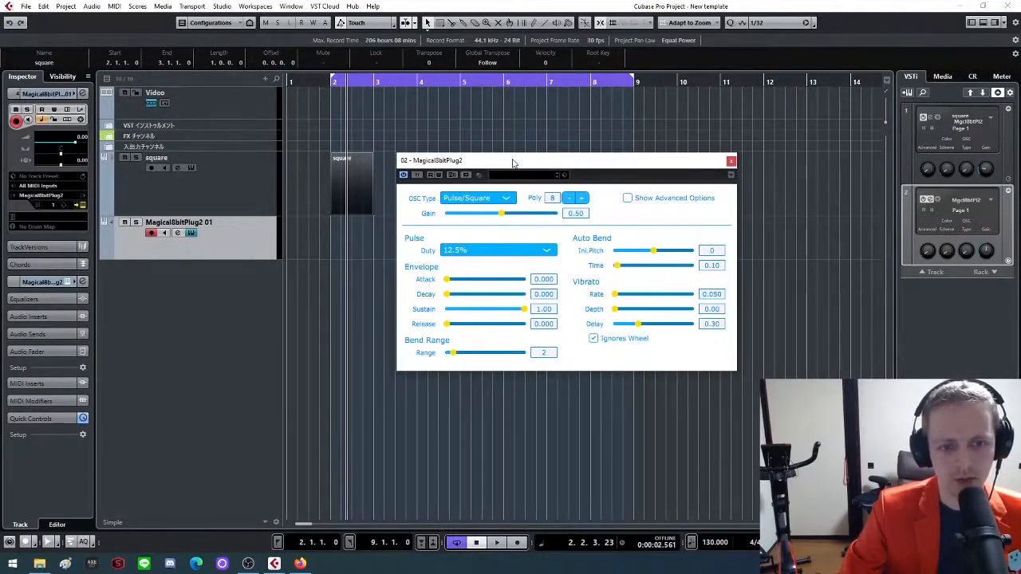
Keep the new instrument's oscillator type on Pulse/Square and set its gain to 0.2
left_click(504, 200)
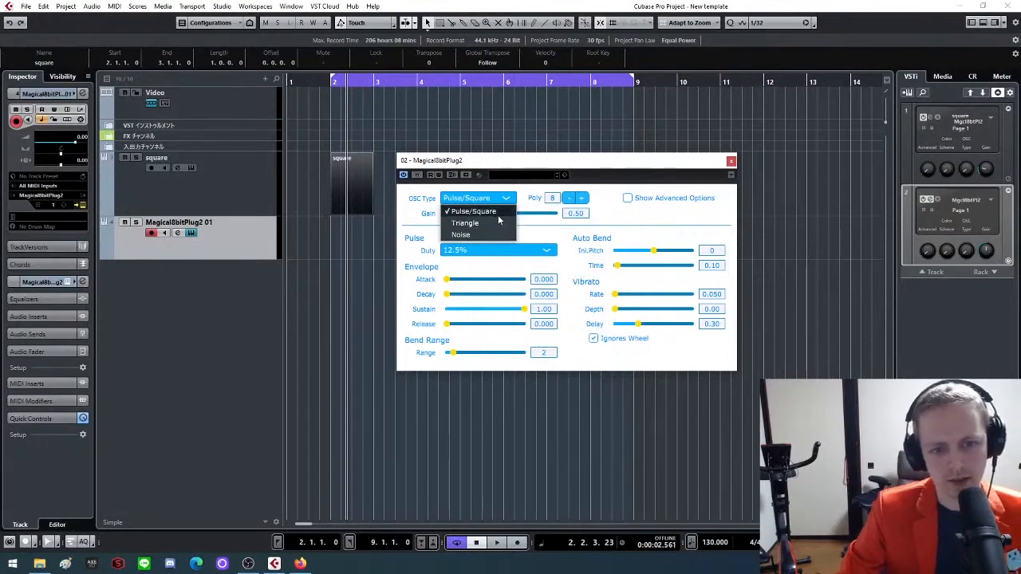
left_click(498, 214)
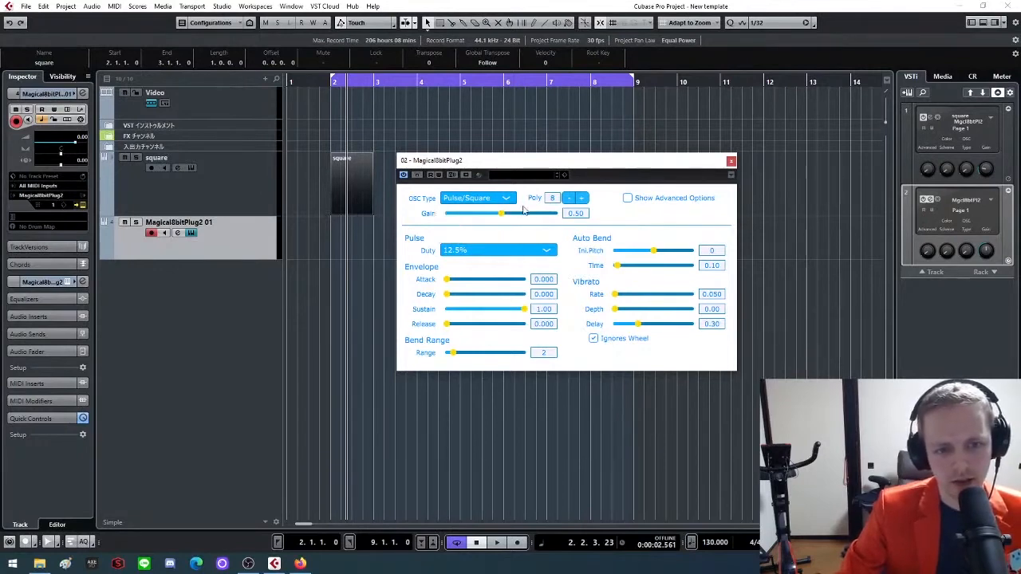
left_click(576, 213)
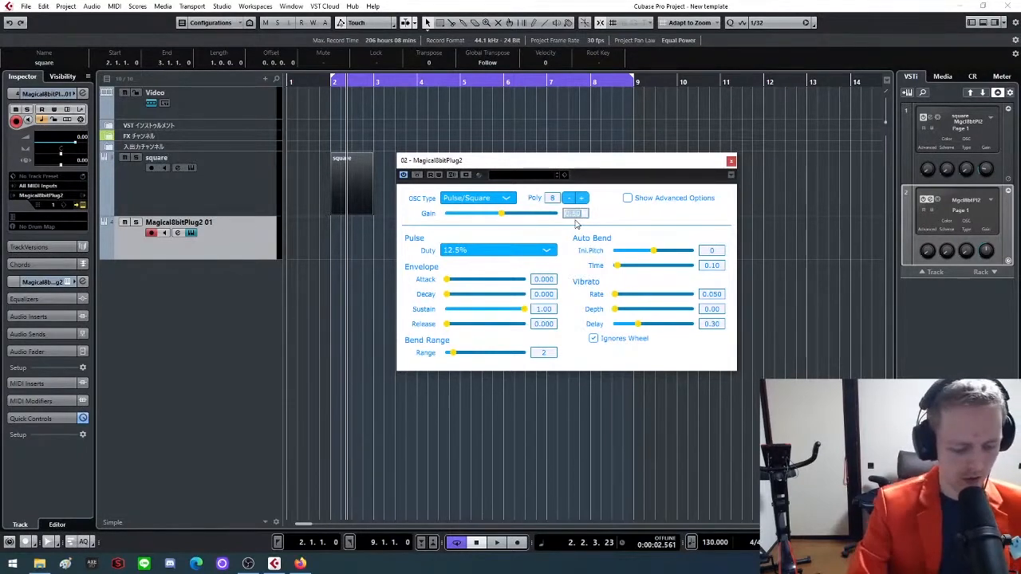
type("0.2")
key("Return")
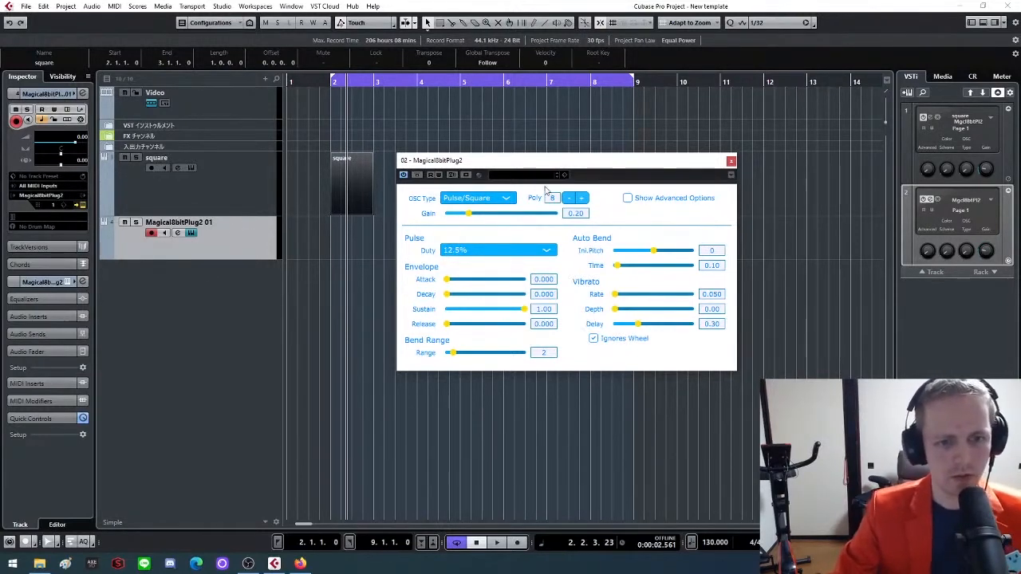
left_click(507, 199)
left_click(508, 199)
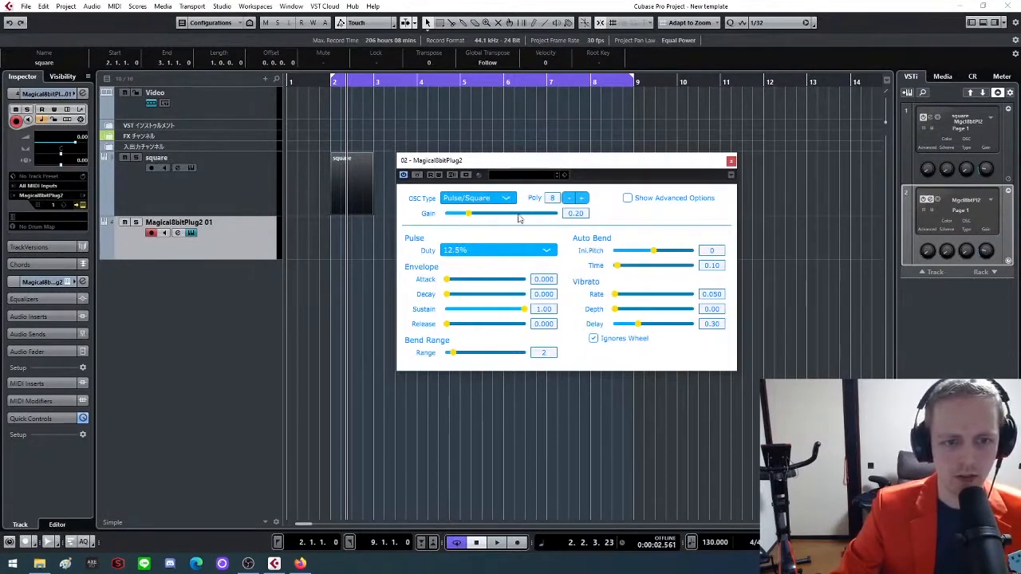
Try the pulse duty at 12.5% and 25%, and set it to 50%
left_click(542, 251)
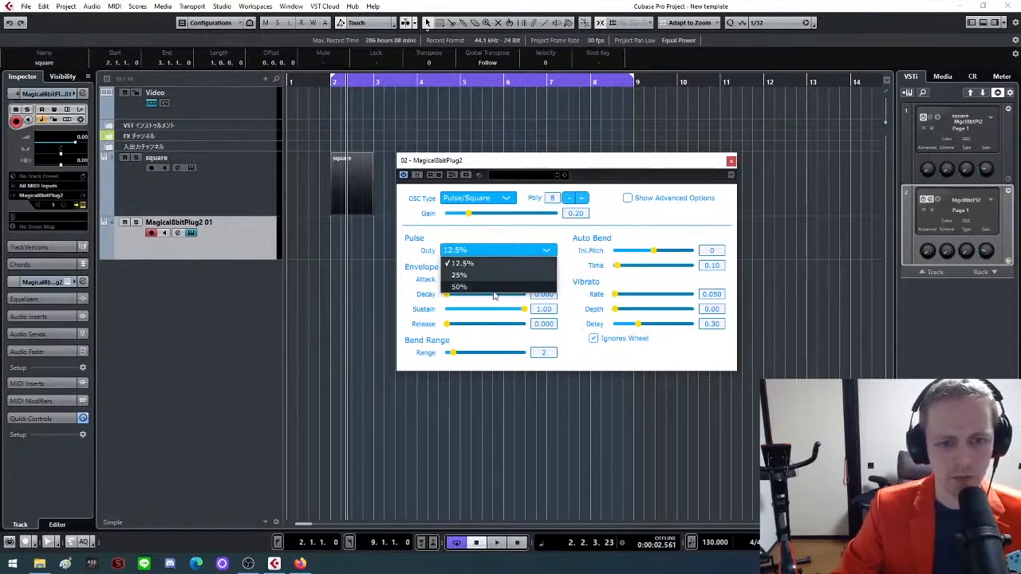
left_click(501, 262)
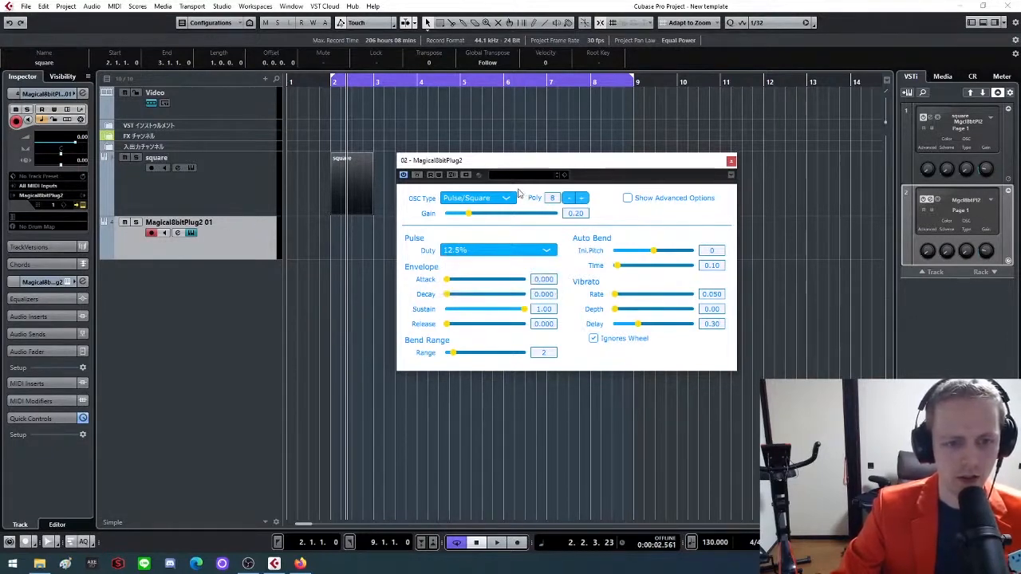
left_click(528, 252)
left_click(525, 275)
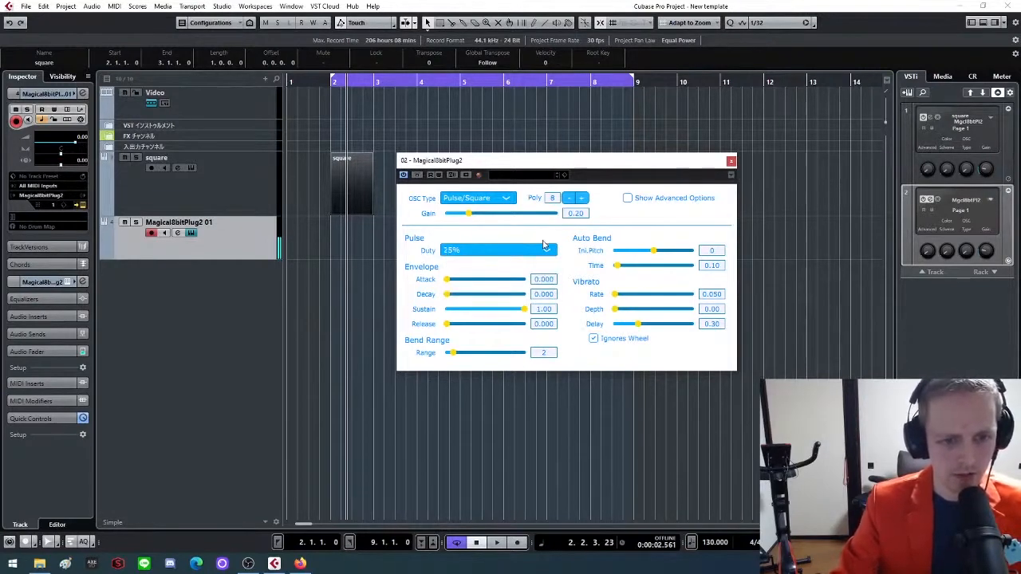
left_click(544, 249)
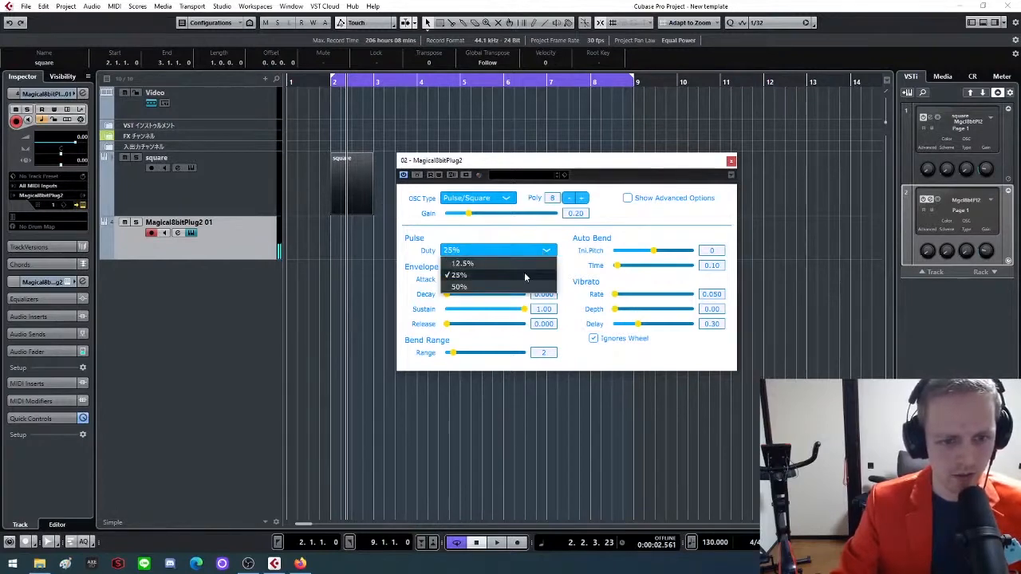
left_click(520, 289)
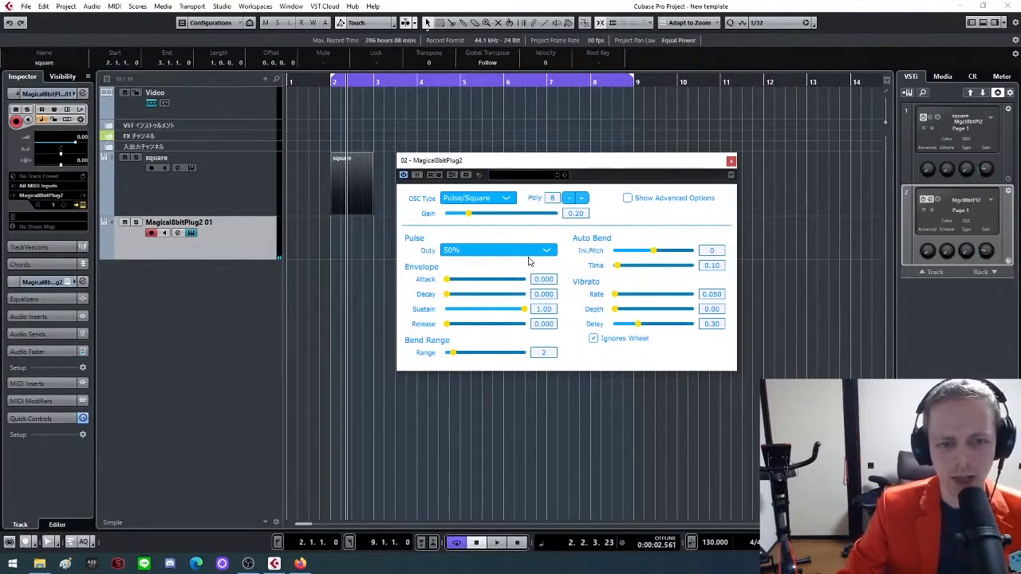
left_click(536, 252)
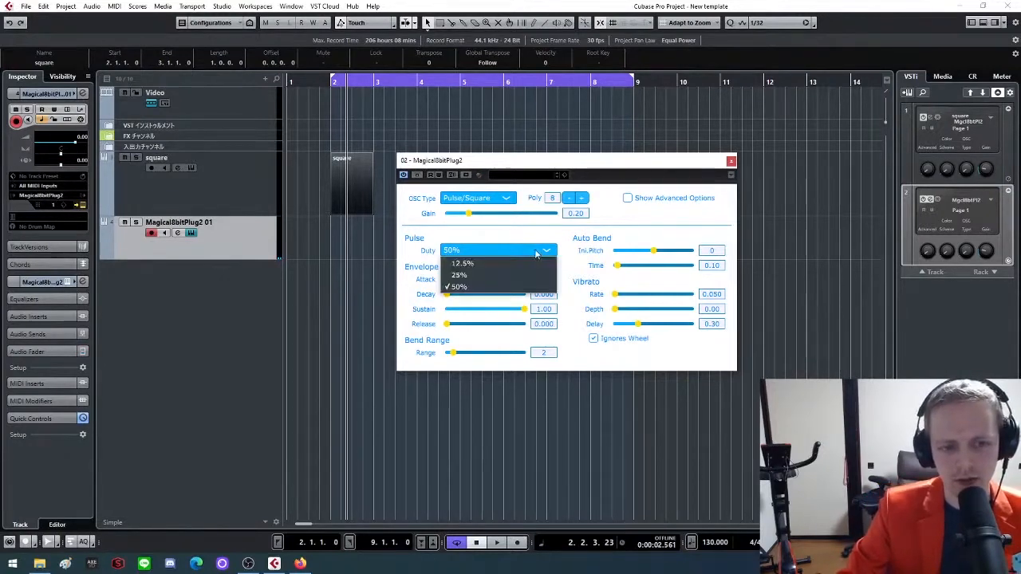
left_click(536, 252)
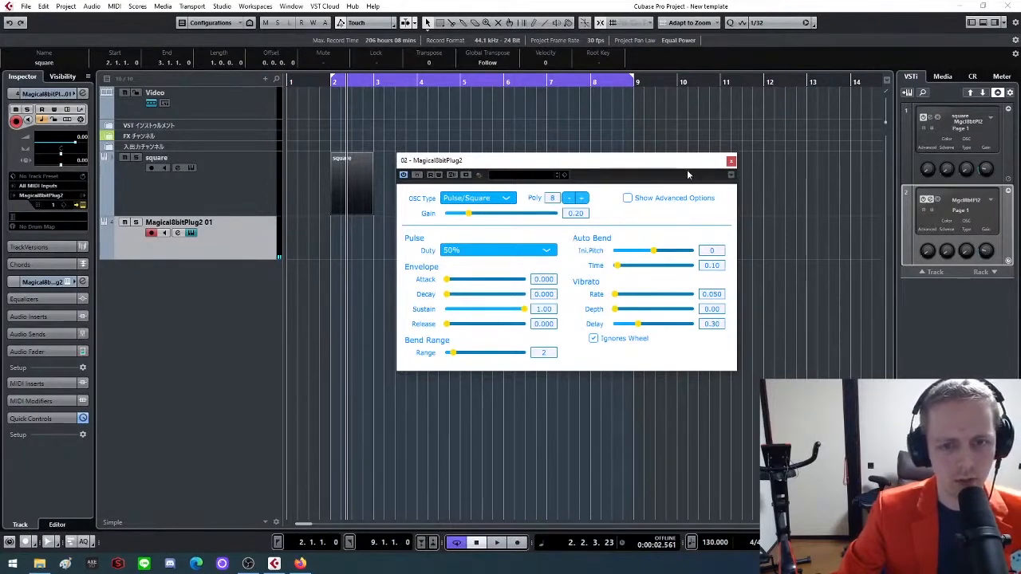
Try the Triangle and Noise oscillator types, leaving Noise selected, and close the plug-in window
left_click(504, 199)
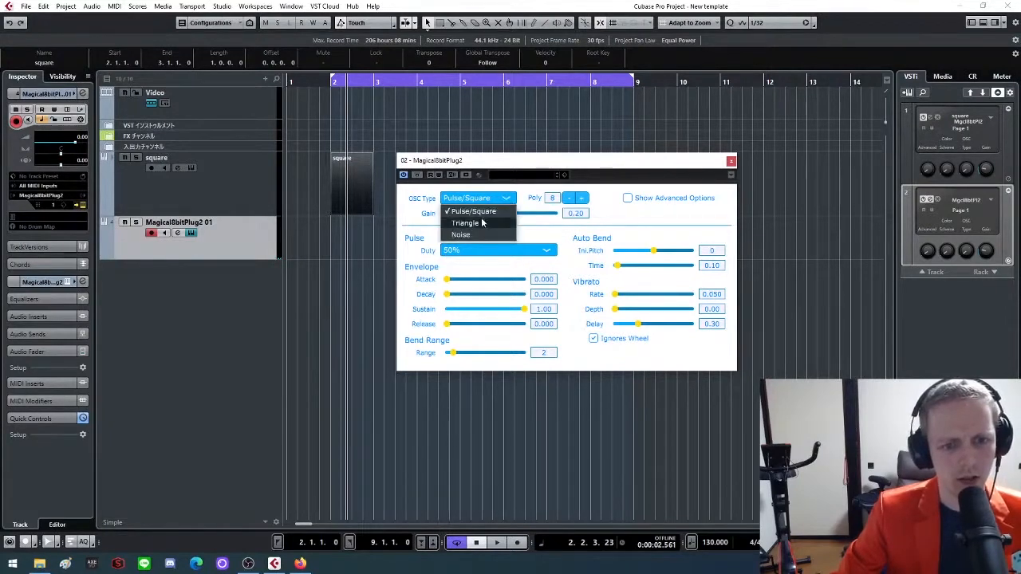
left_click(482, 223)
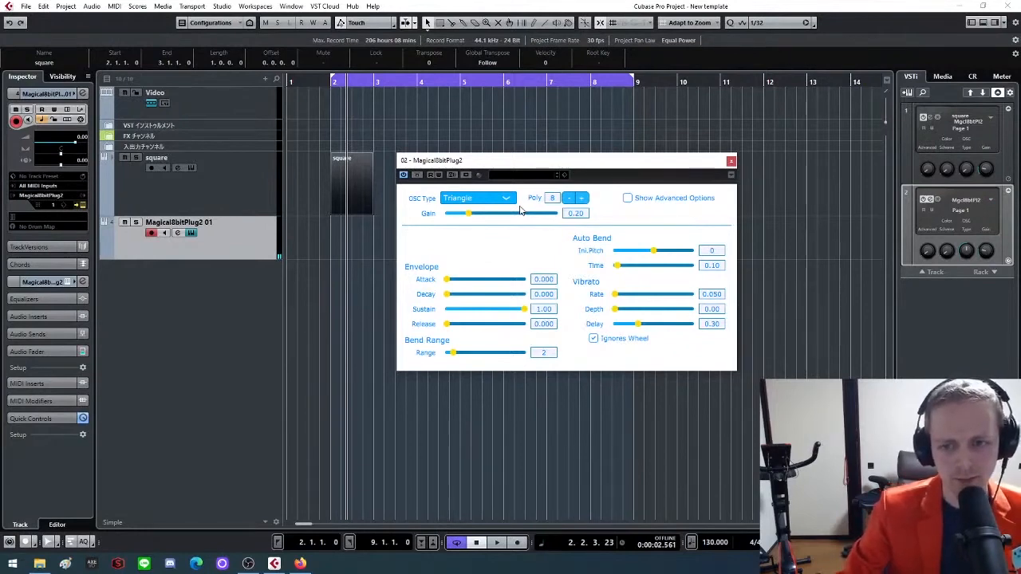
left_click(508, 199)
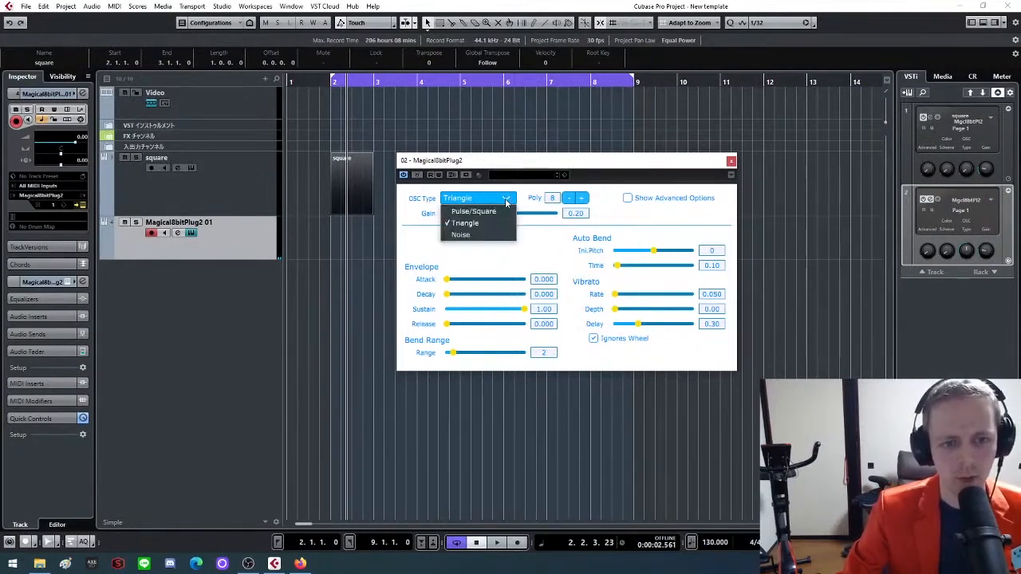
left_click(463, 235)
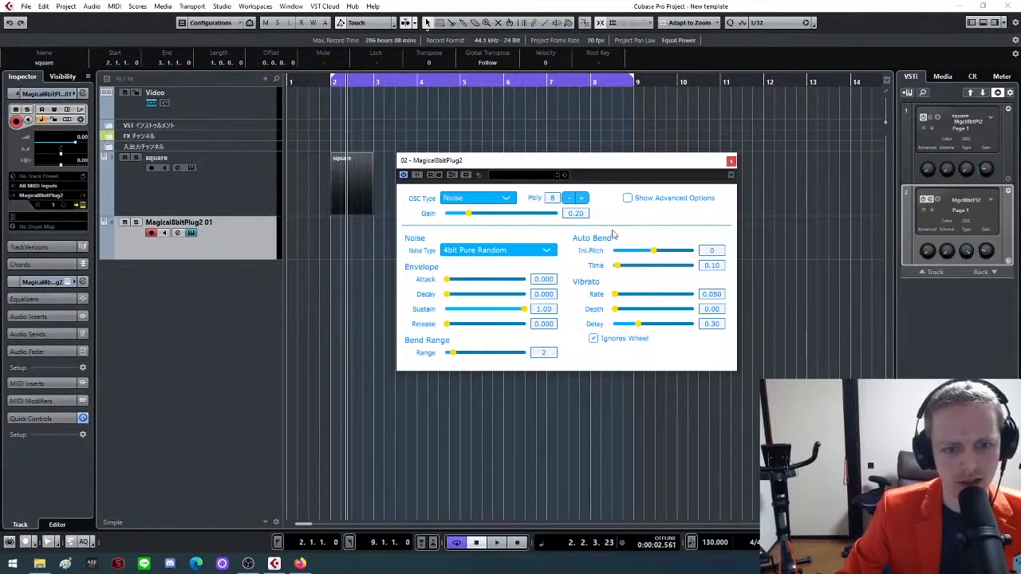
left_click(732, 164)
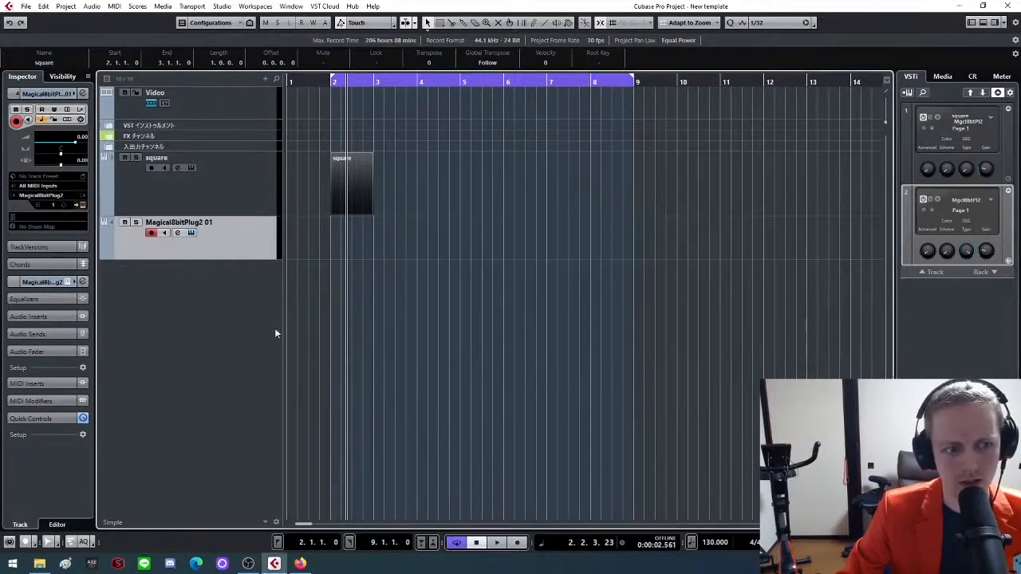
Rename the new Magical8bitPlug2 track as bass and increase its height in the track list
double_click(180, 222)
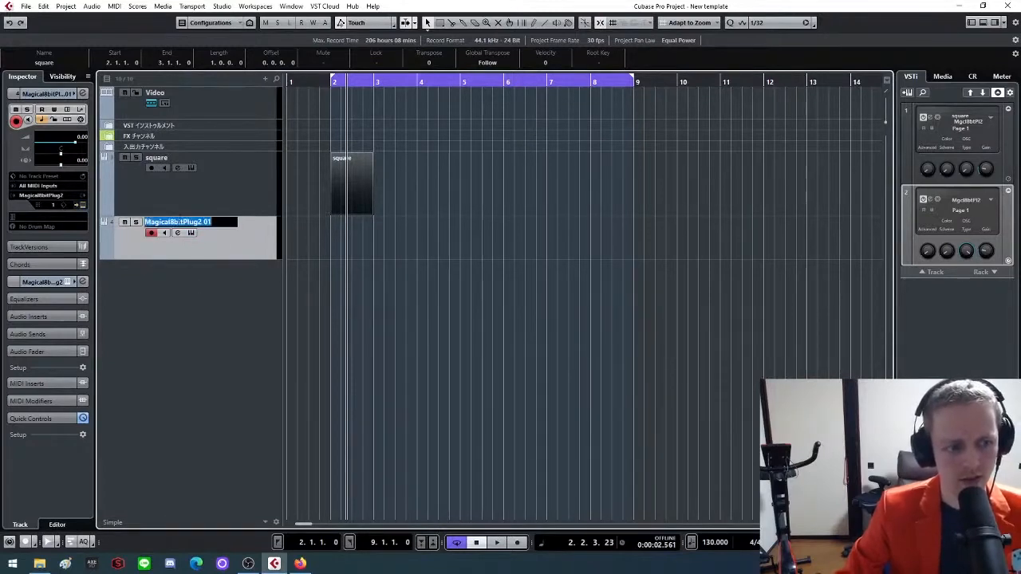
type("tr")
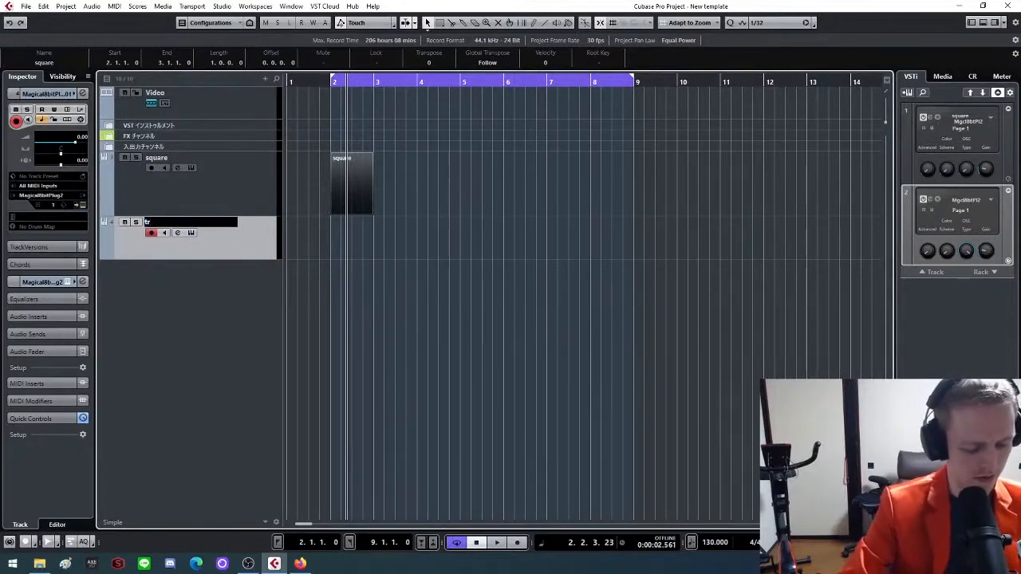
key("BackSpace")
key("BackSpace")
type("bass")
key("Return")
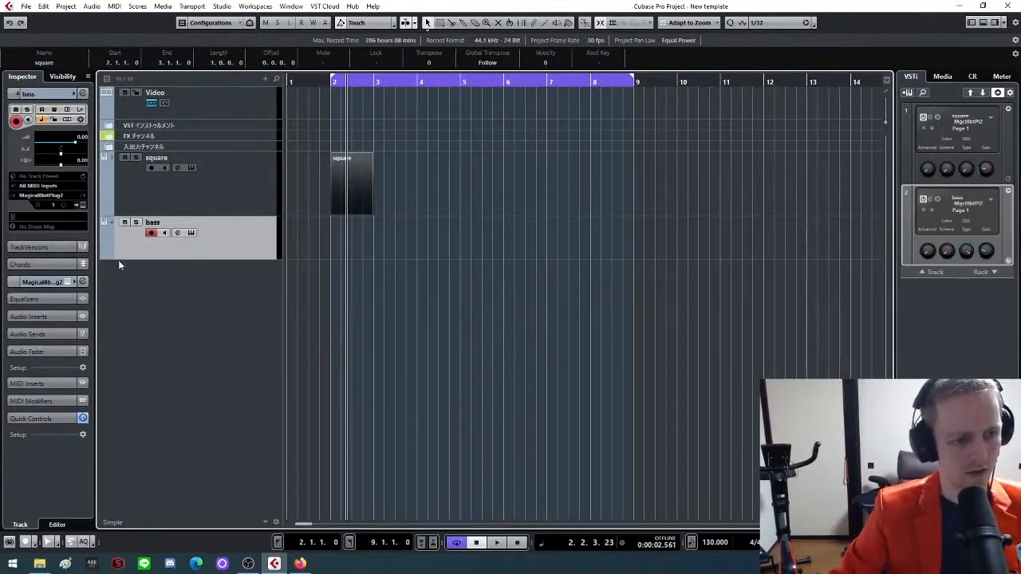
left_click_drag(121, 259, 121, 291)
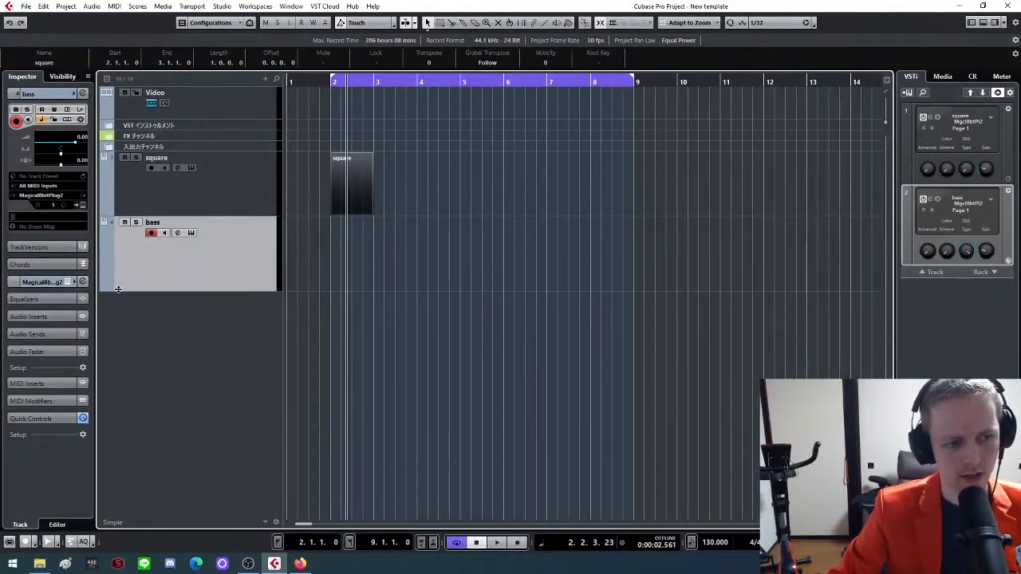
Set the bass instrument's oscillator type to Triangle and test attack times of 0.047 and 0.288, returning the attack to 0
left_click(191, 232)
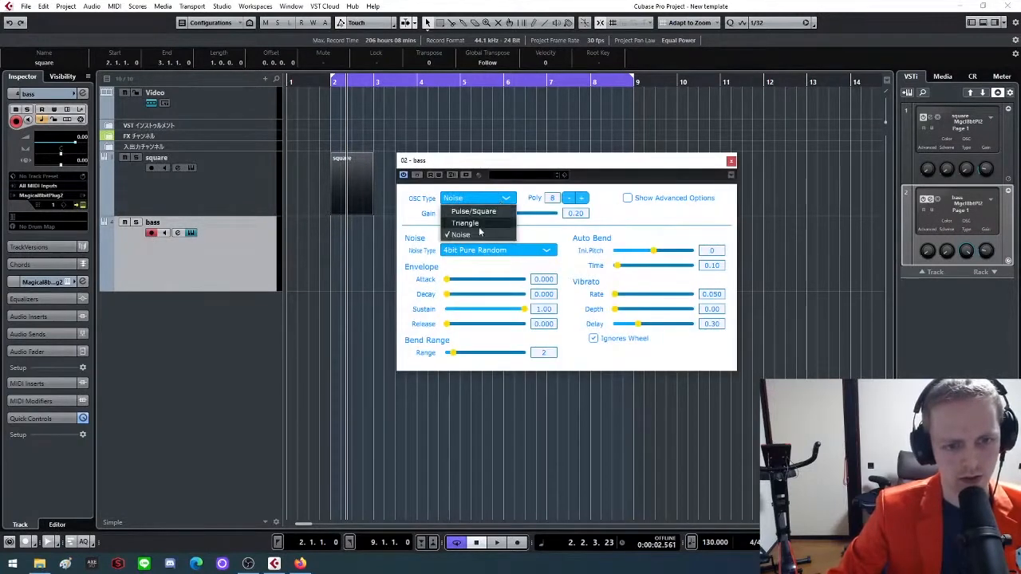
left_click(475, 224)
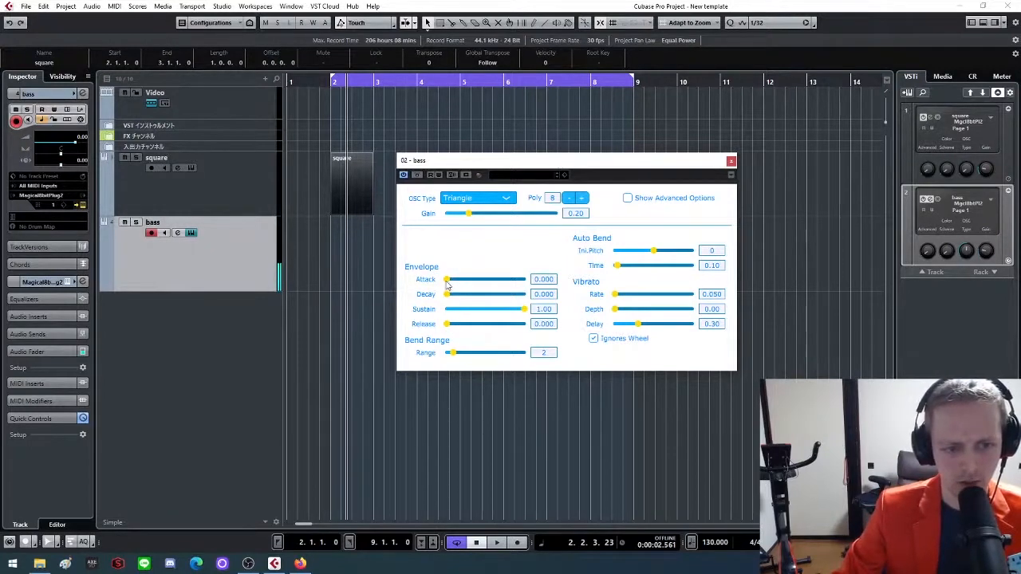
left_click_drag(449, 281, 468, 289)
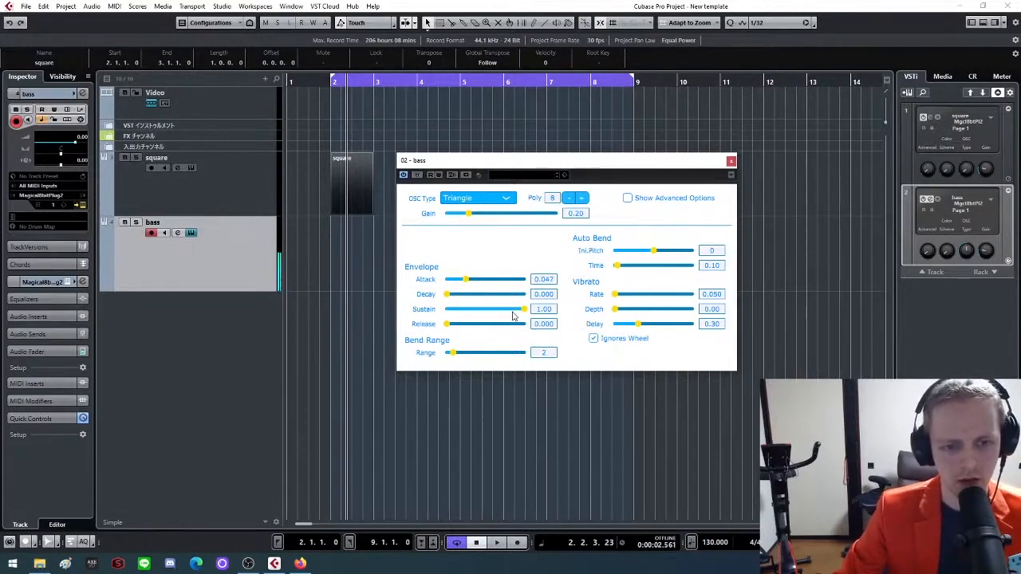
left_click_drag(460, 280, 481, 302)
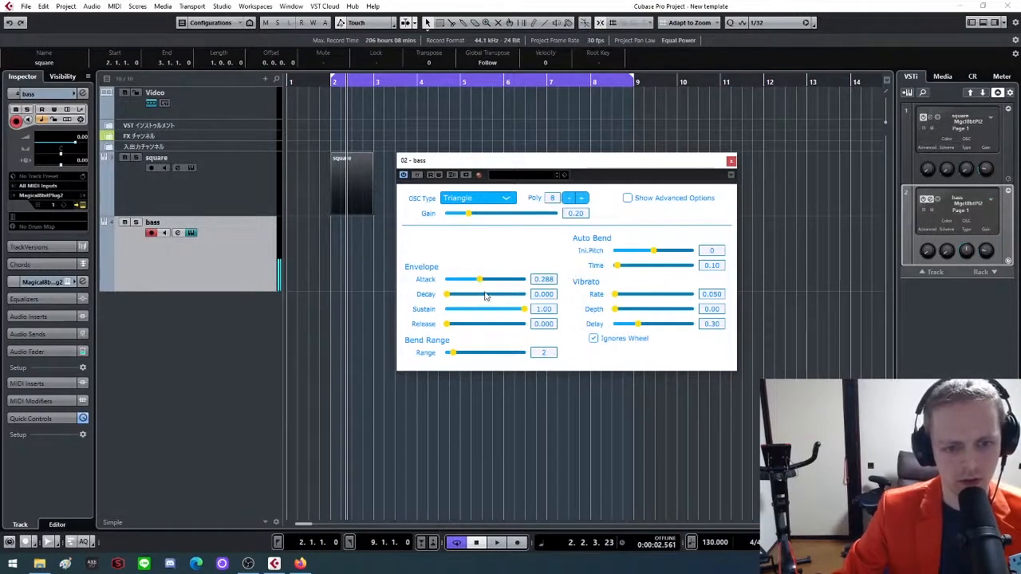
left_click_drag(478, 280, 437, 284)
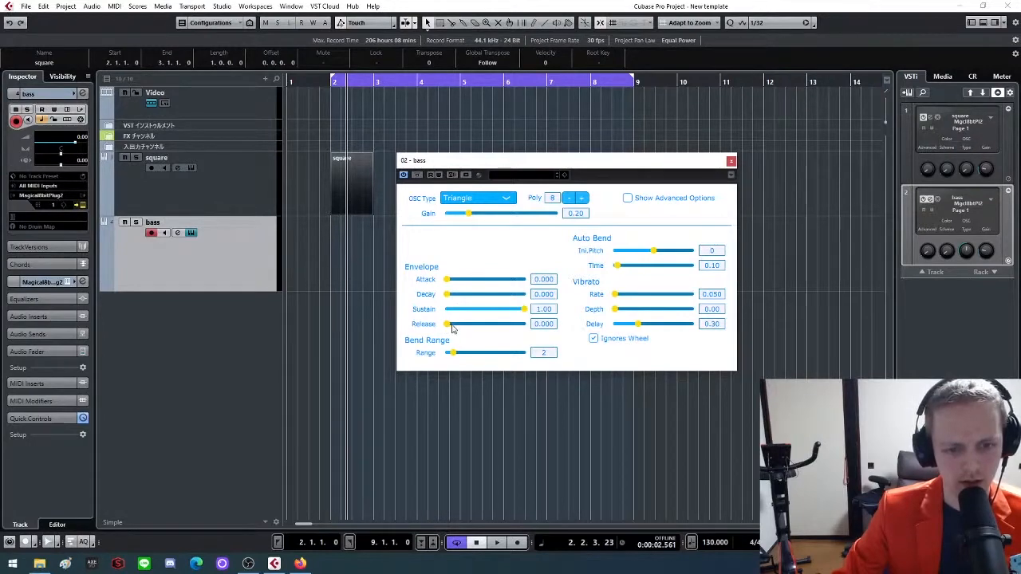
Set the bass instrument's release to 0.001, its bend range to 12 and its auto-bend initial pitch to 14
left_click_drag(450, 327, 455, 329)
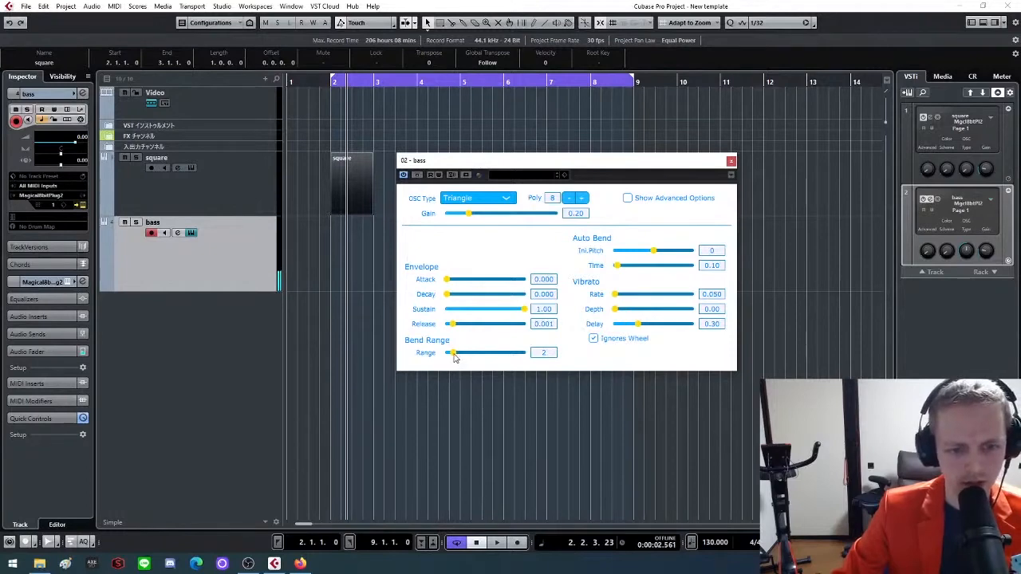
left_click_drag(454, 358, 489, 359)
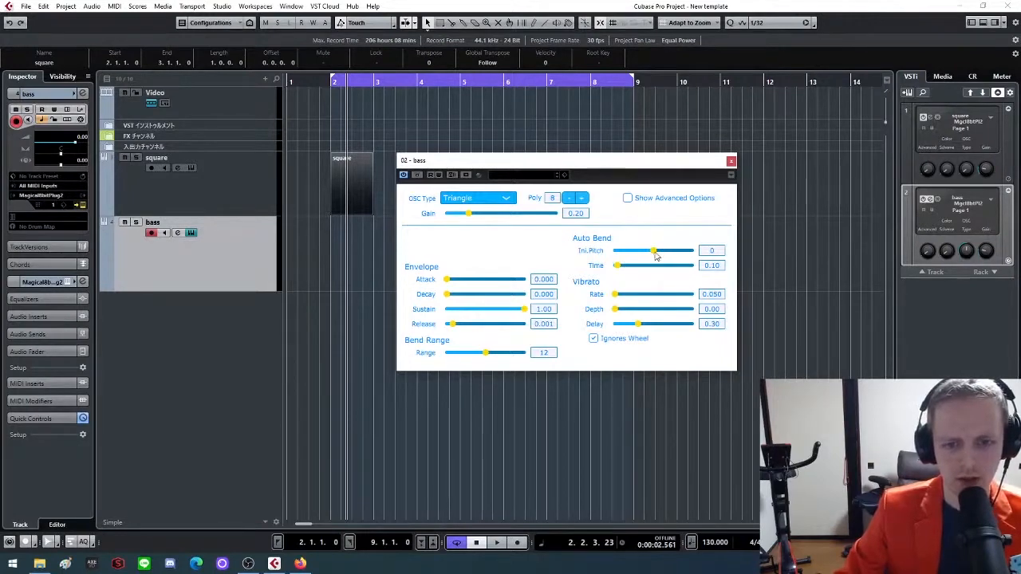
left_click_drag(655, 254, 676, 252)
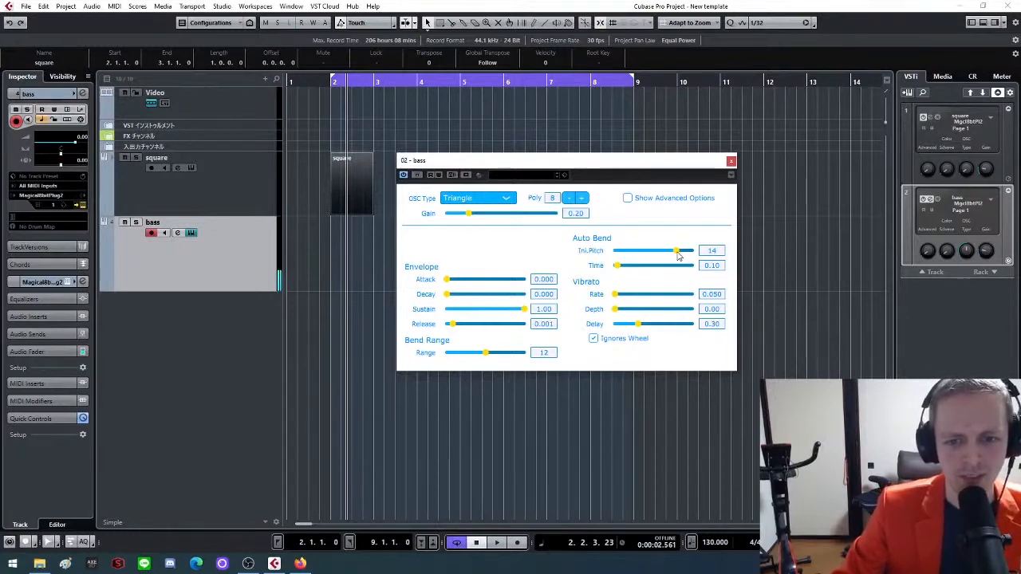
Set the bass instrument's auto-bend initial pitch to 0 and create a part on the bass track from bar 2 to bar 9
left_click_drag(678, 254, 656, 258)
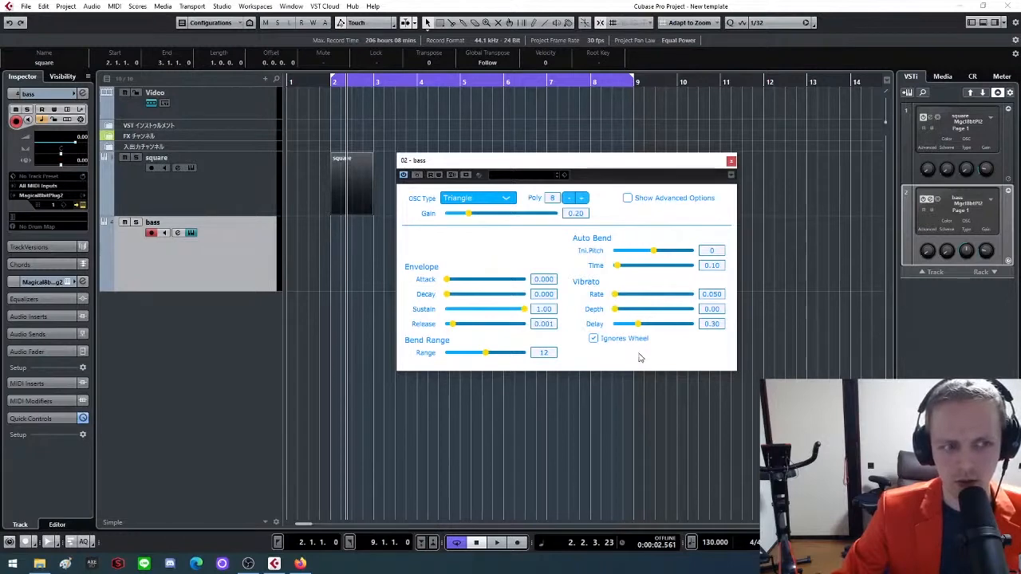
left_click(732, 163)
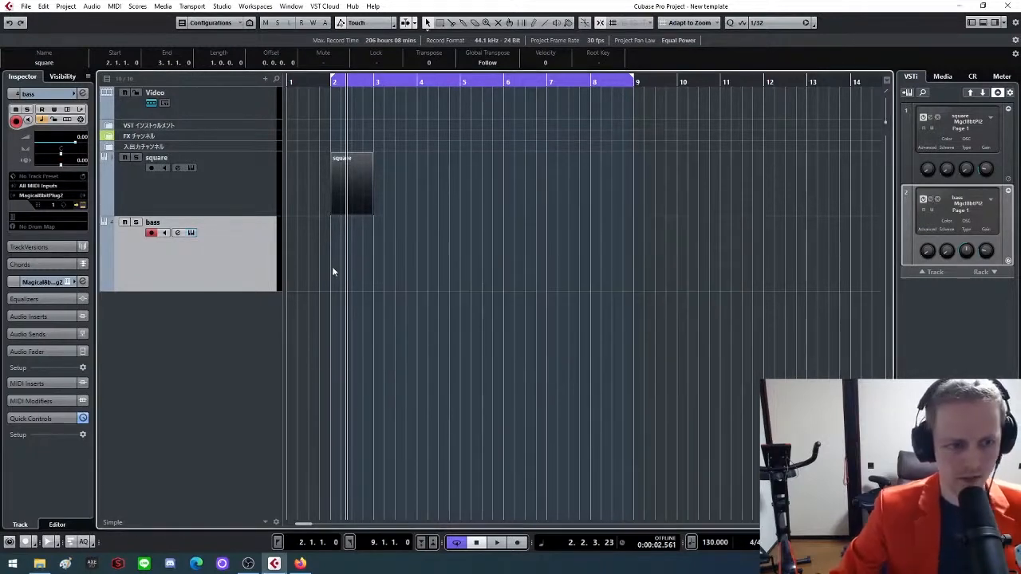
left_click(332, 265)
left_click_drag(336, 238, 636, 240)
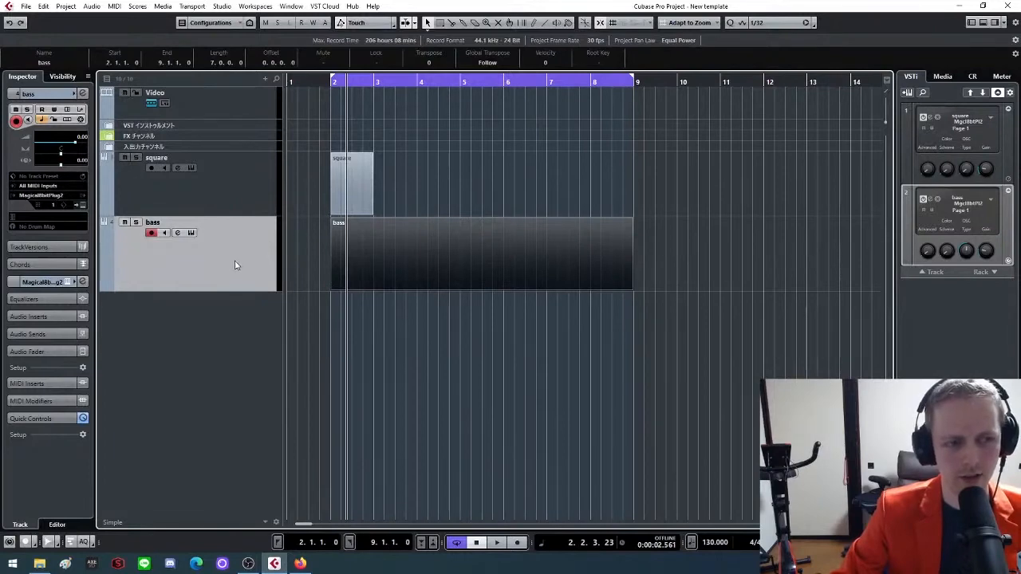
right_click(234, 158)
left_click(211, 184)
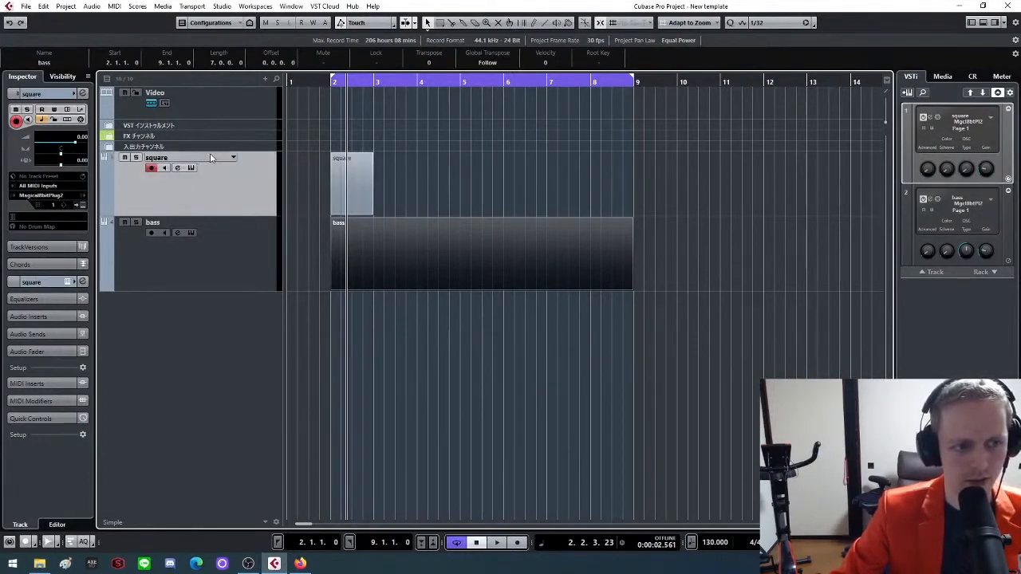
left_click(213, 264)
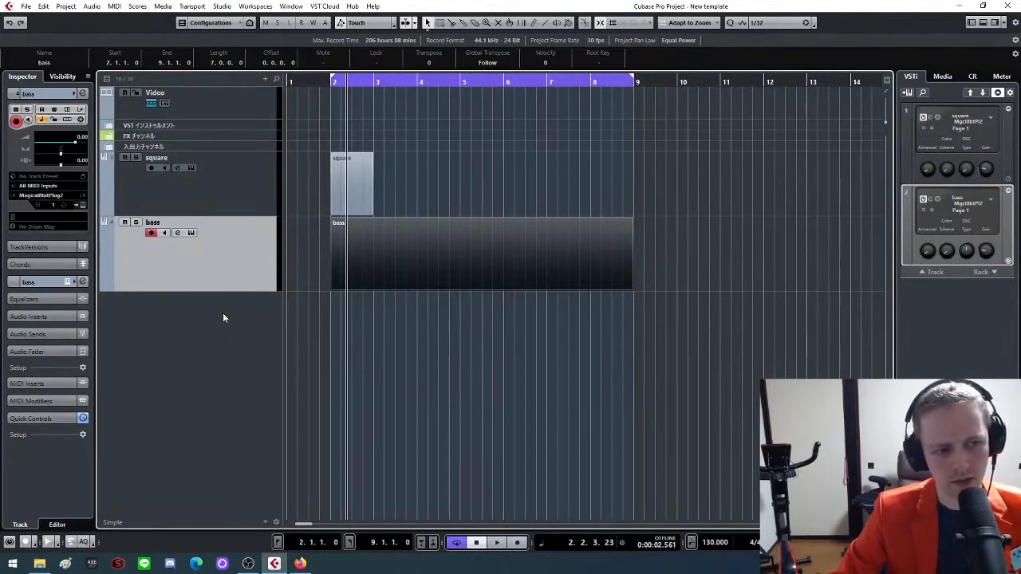
right_click(223, 318)
left_click(172, 292)
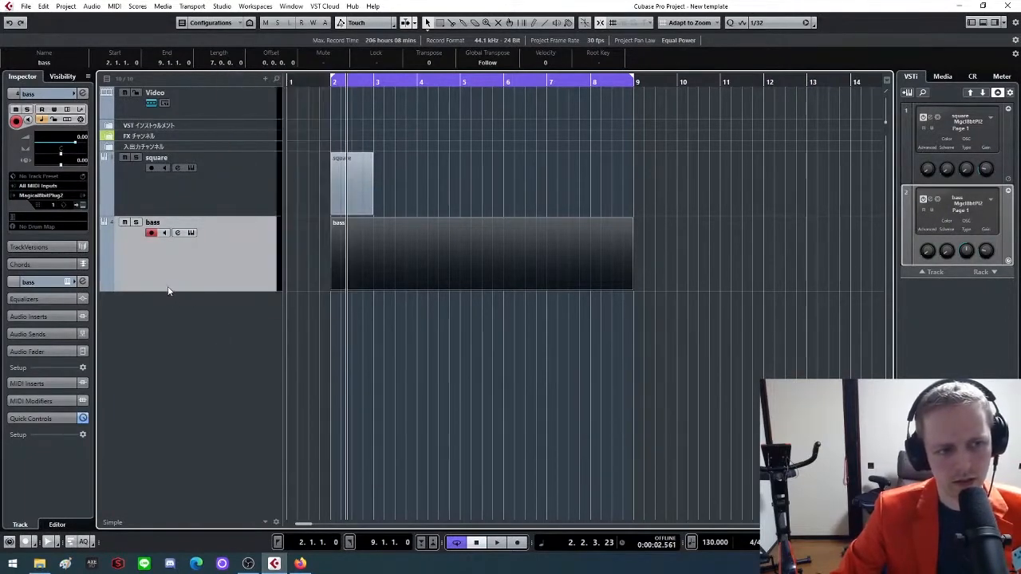
Add a new instrument track using Magical8bitPlug2 below the bass track
right_click(197, 329)
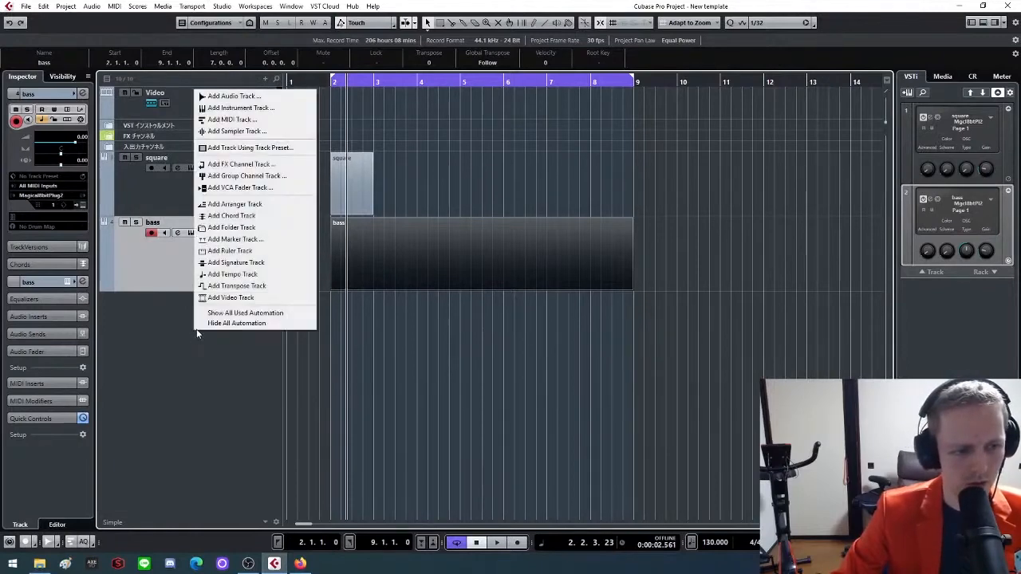
left_click(268, 108)
left_click(581, 226)
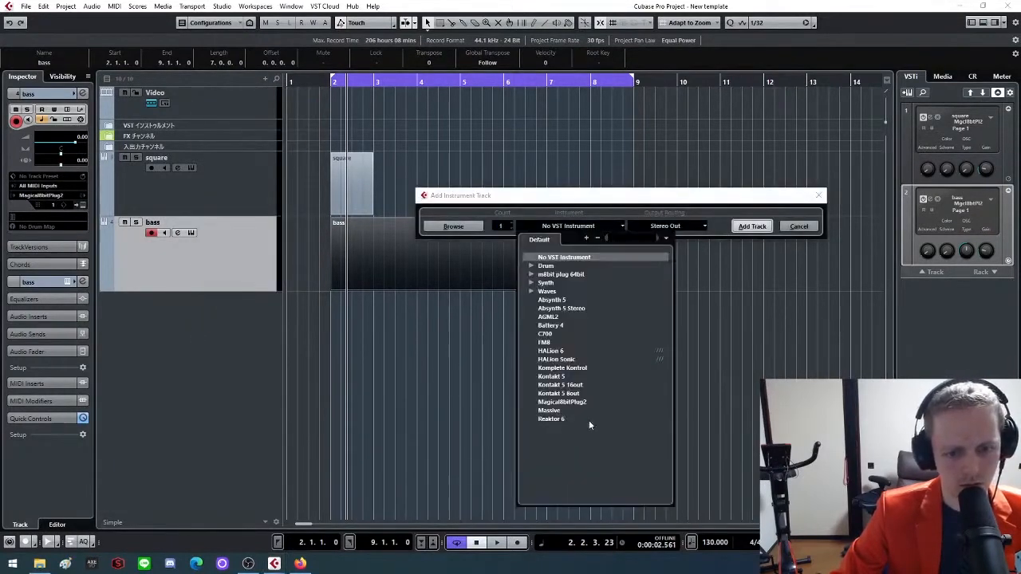
left_click(576, 402)
left_click(753, 228)
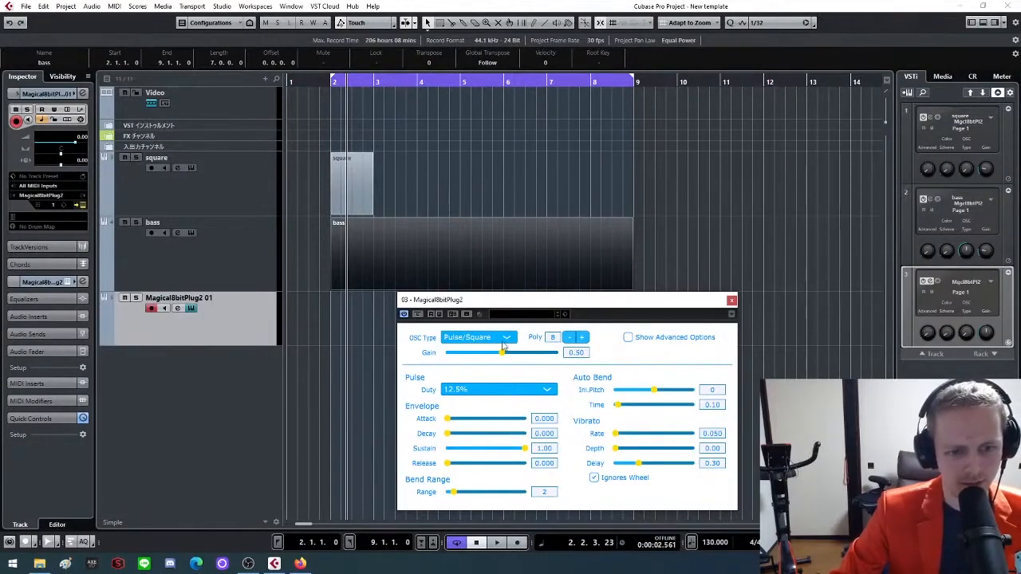
Set the new instrument's oscillator type to Noise and close its plug-in window
left_click(505, 339)
left_click(470, 371)
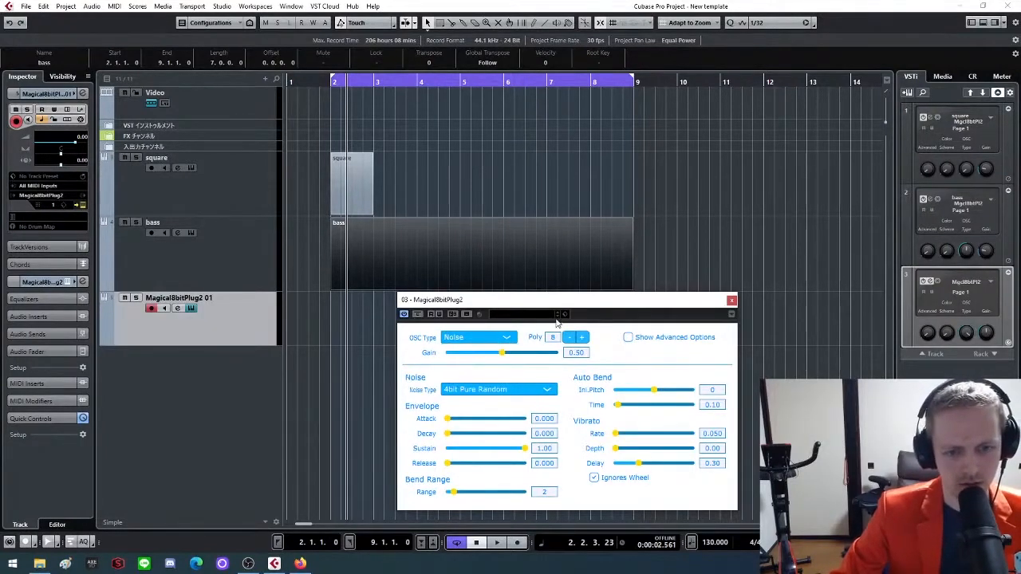
left_click_drag(574, 300, 573, 266)
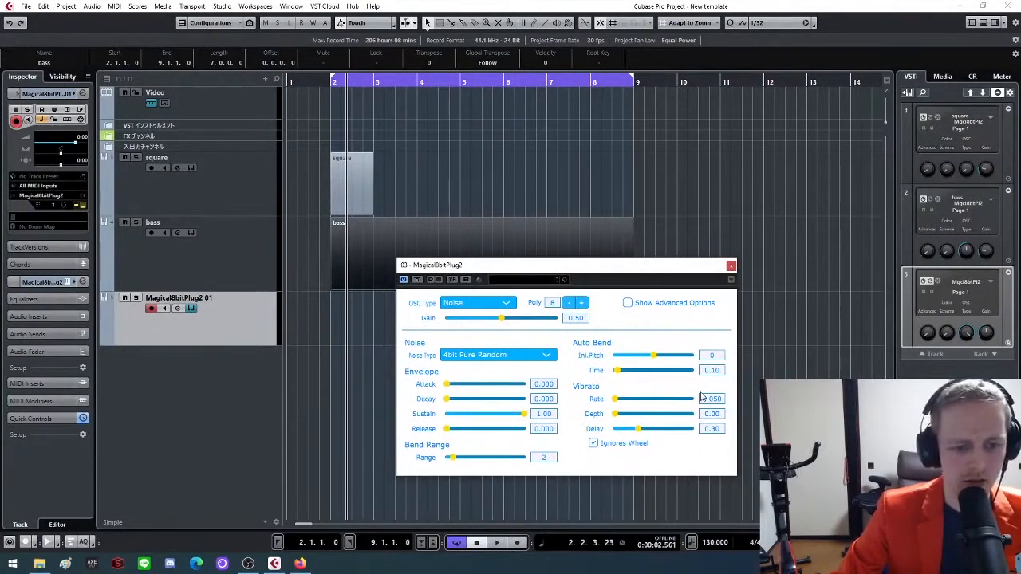
left_click(732, 266)
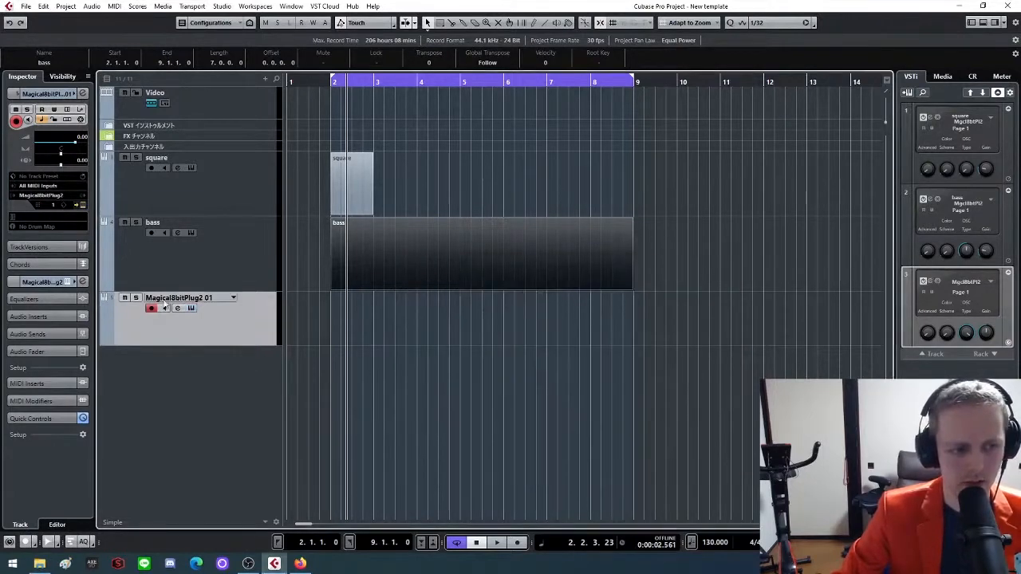
Rename the new track as noise and create a part on it from bar 2 to bar 9
double_click(204, 298)
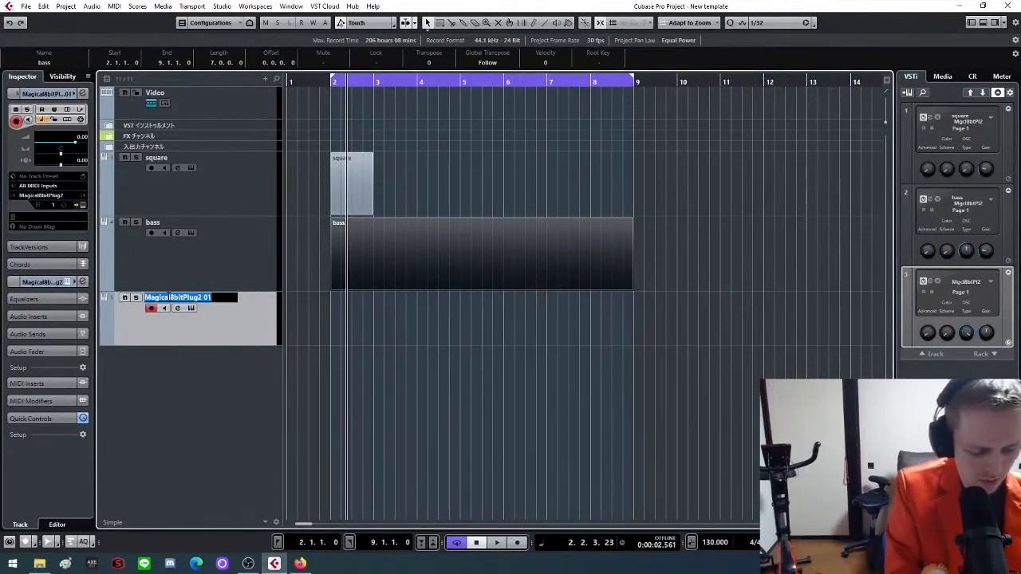
type("noise")
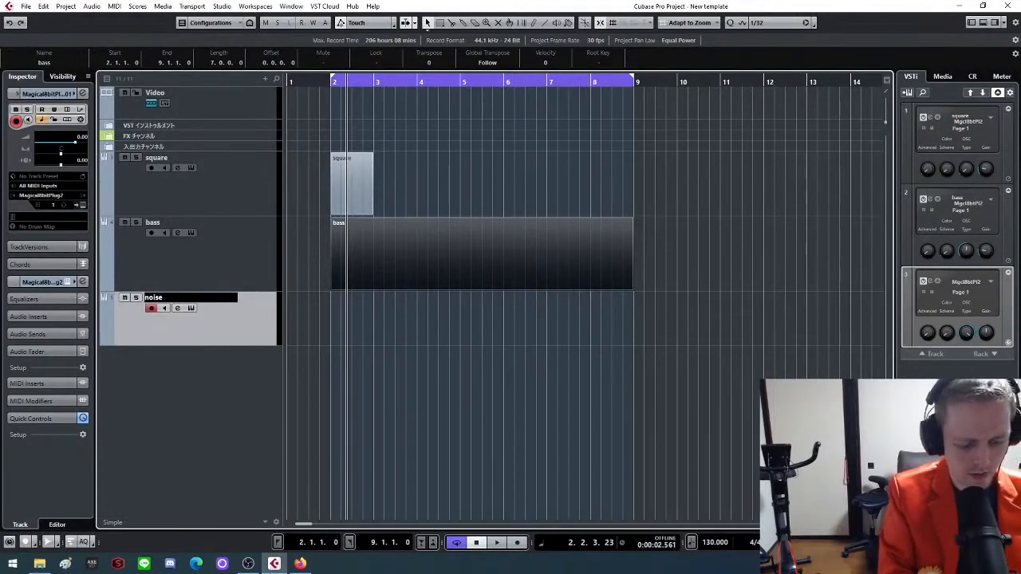
key("Return")
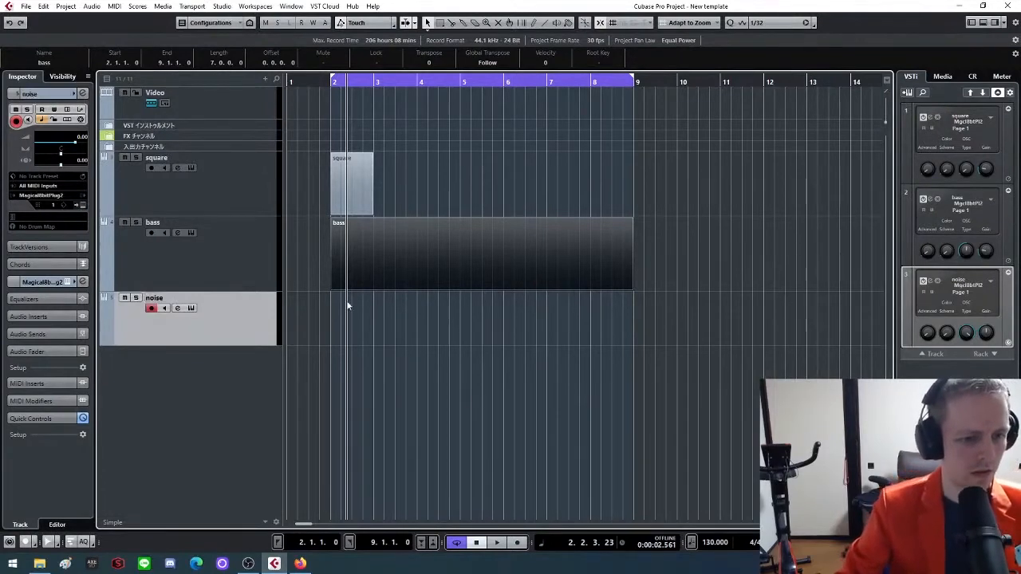
left_click_drag(334, 305, 635, 302)
Move the square track below the noise track and check its instrument settings
left_click(206, 198)
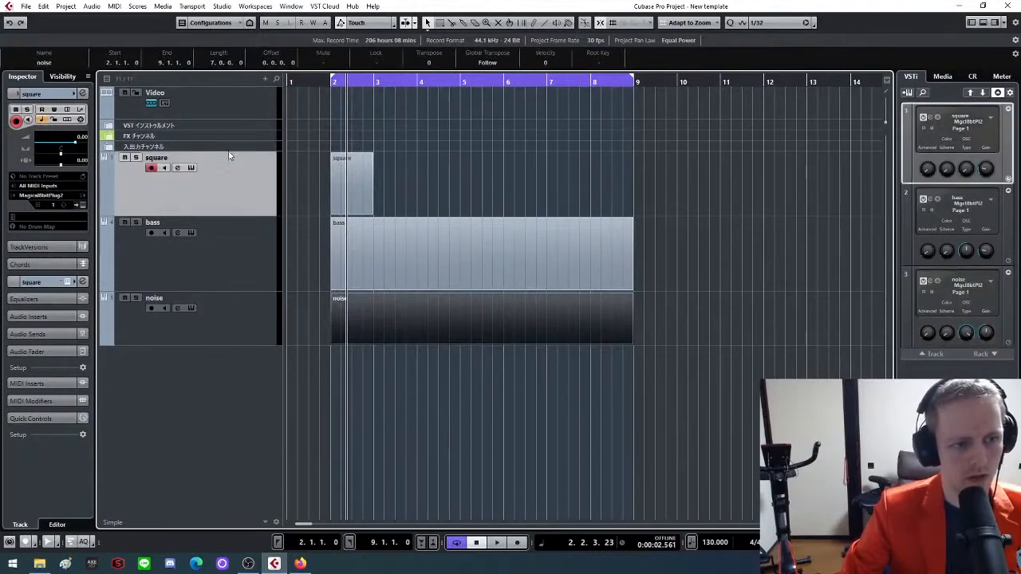
left_click_drag(217, 162, 205, 338)
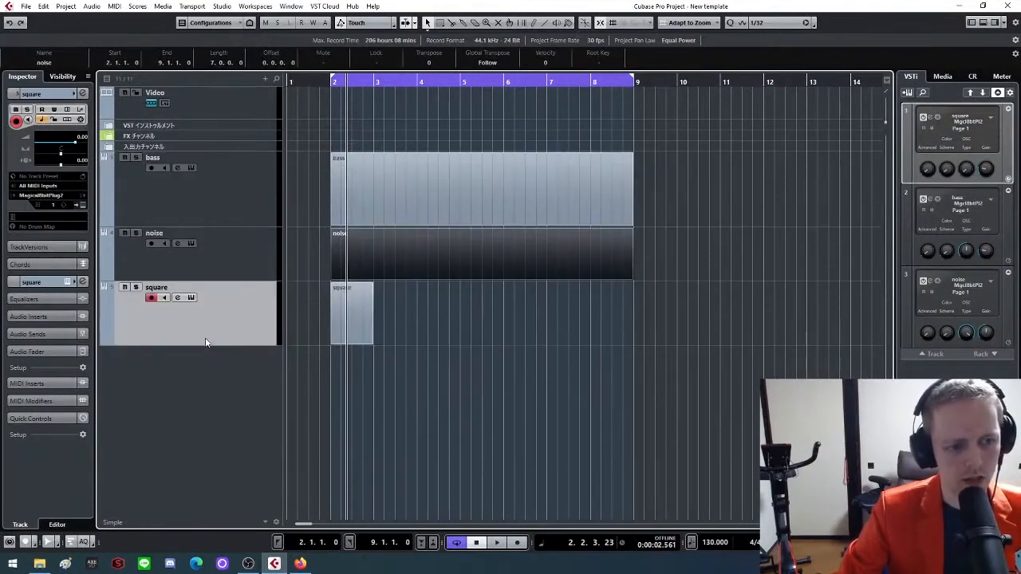
left_click(191, 299)
left_click(191, 298)
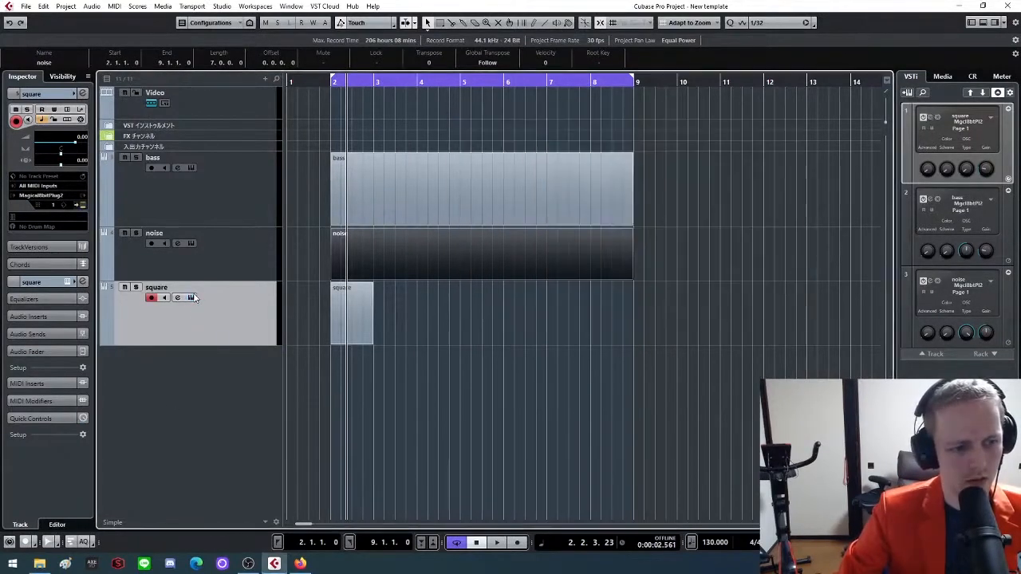
left_click(192, 298)
left_click(788, 119)
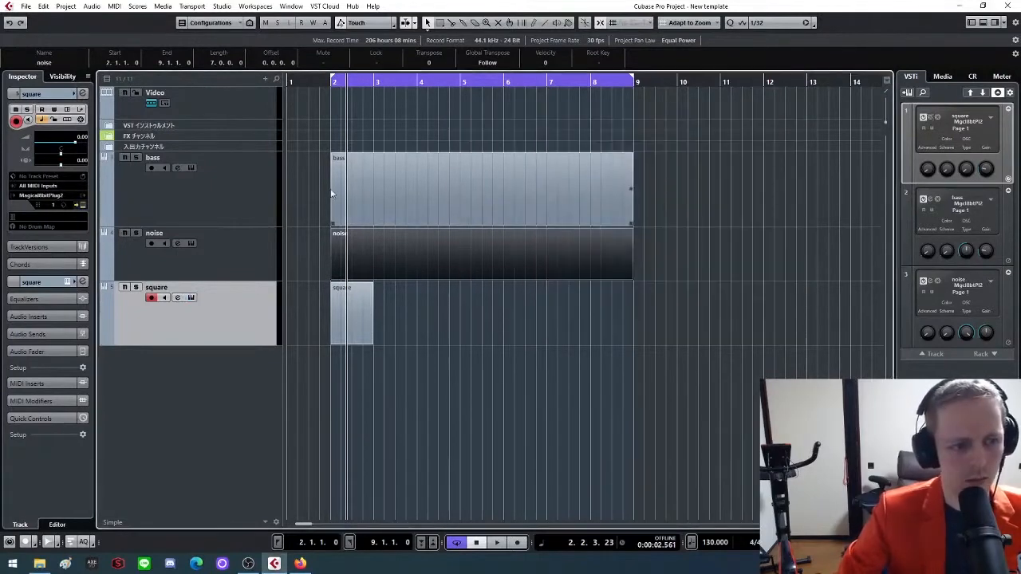
Set the noise instrument's gain to 0.2, and review the bass instrument's settings
left_click(203, 240)
left_click(192, 243)
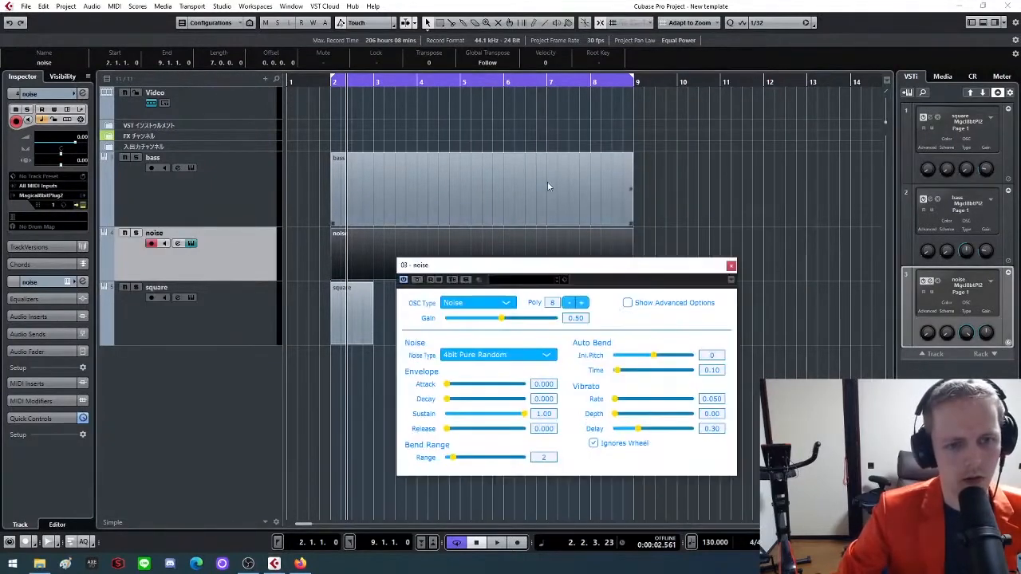
left_click(575, 319)
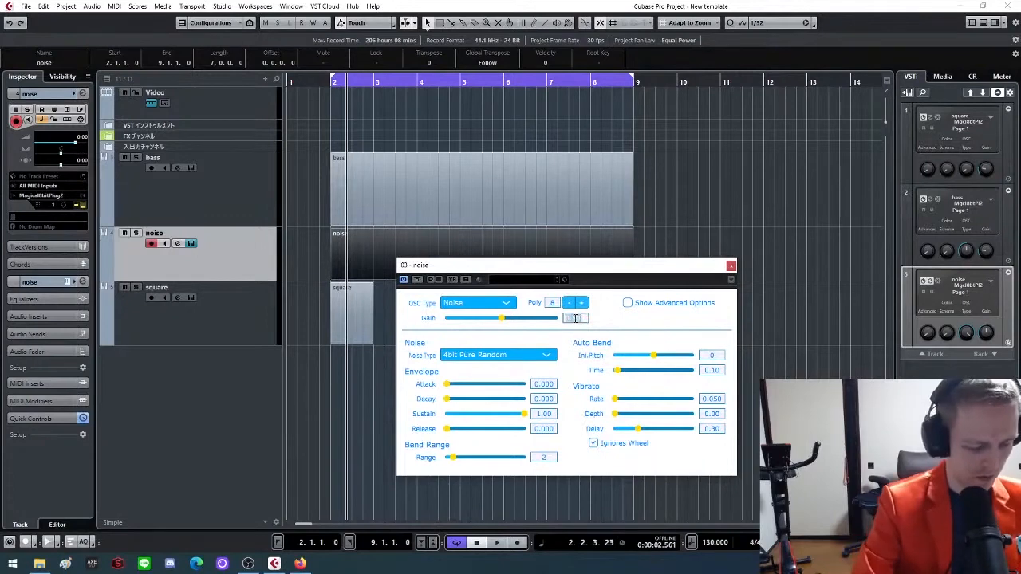
type("0.2")
key("Return")
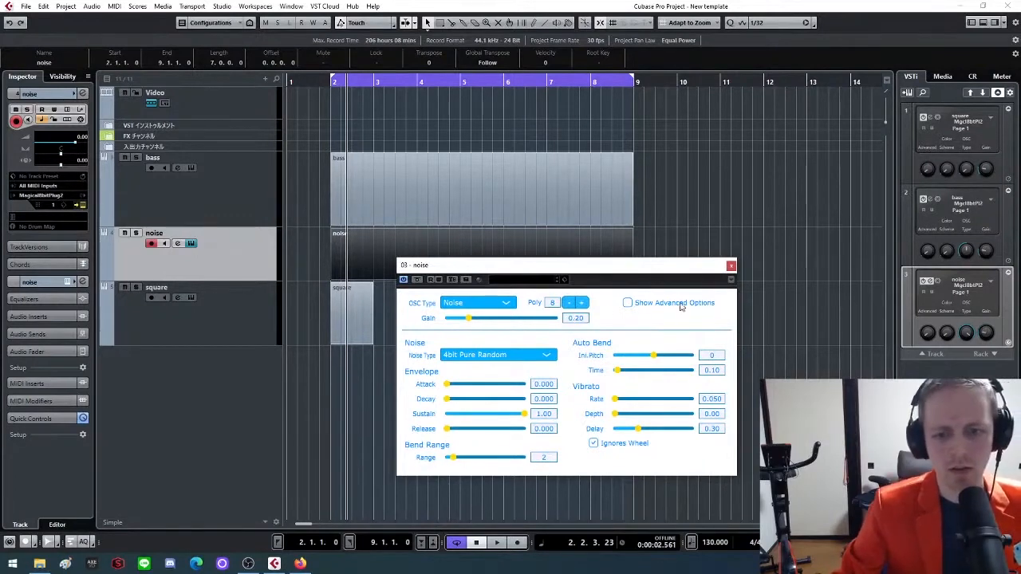
left_click(731, 266)
left_click(192, 167)
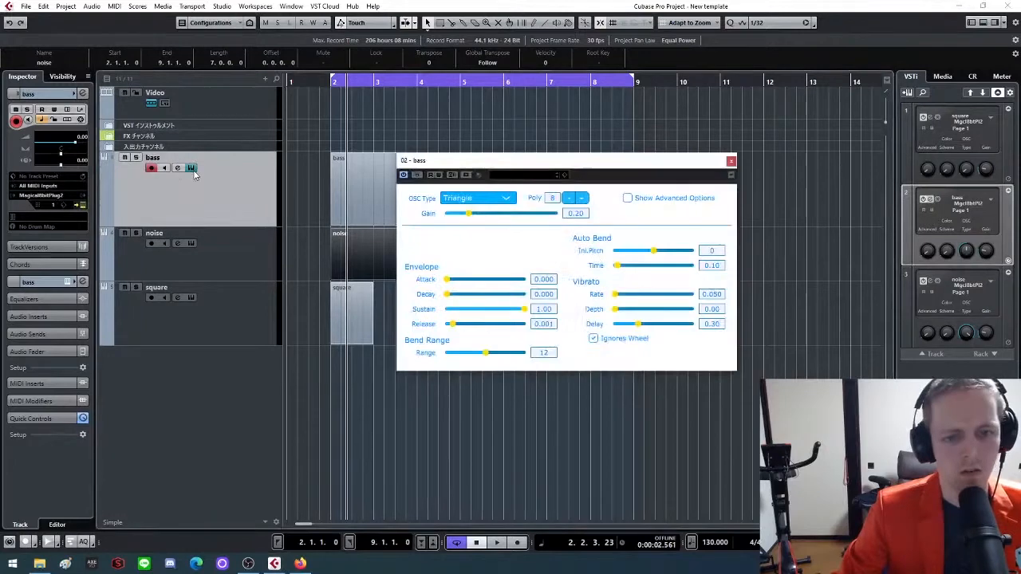
left_click(731, 161)
Add another Magical8bitPlug2 instrument track below the square track
left_click(208, 331)
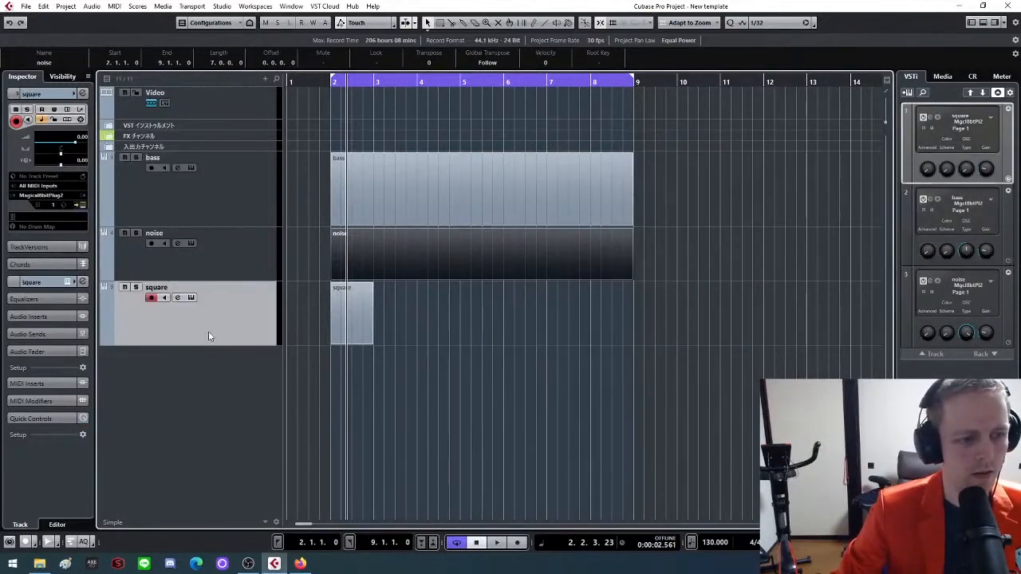
right_click(194, 372)
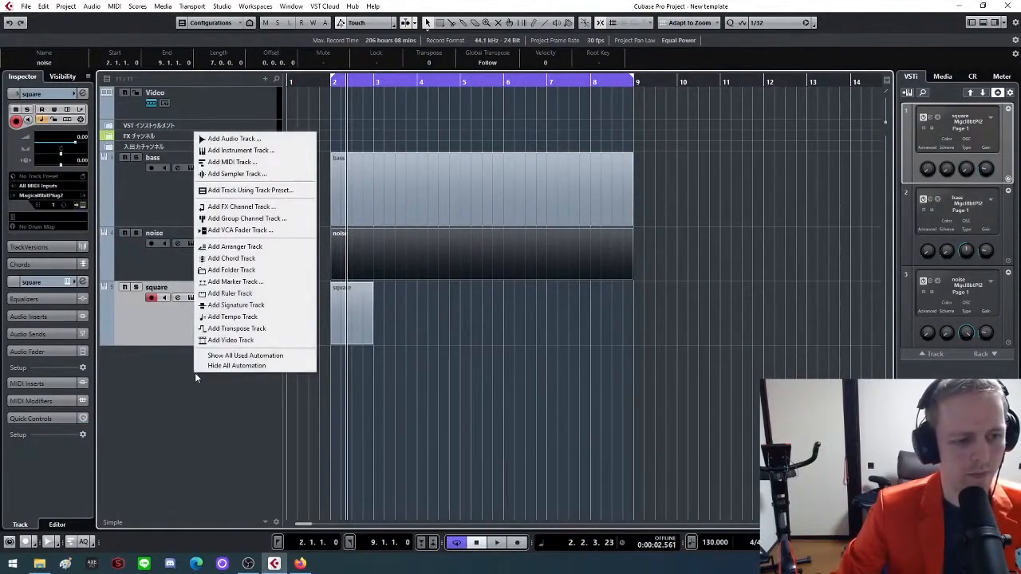
left_click(263, 150)
left_click(595, 230)
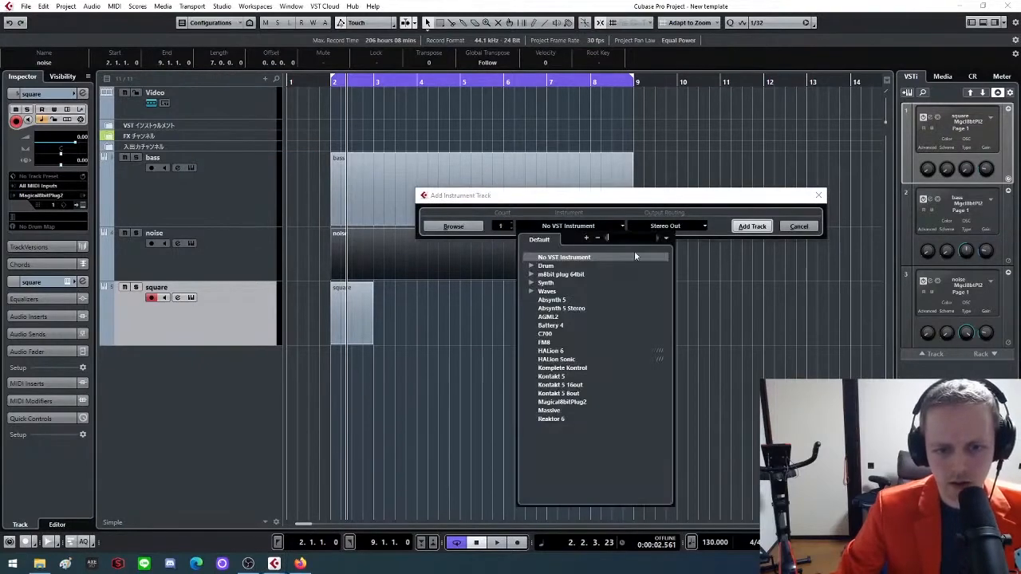
left_click(589, 402)
left_click(752, 226)
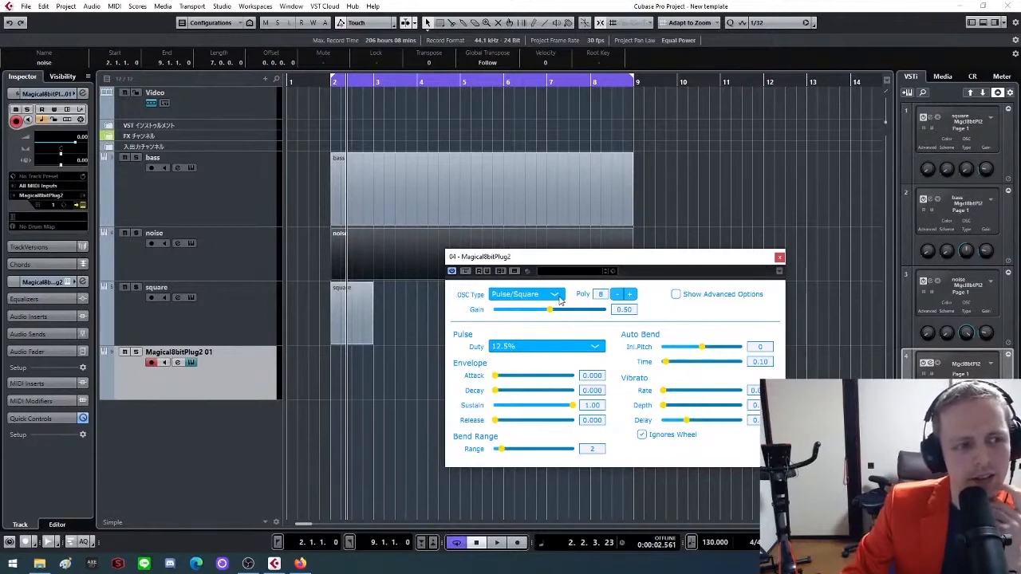
Keep the new instrument's oscillator on Pulse/Square and set its pulse duty to 50%
left_click(560, 296)
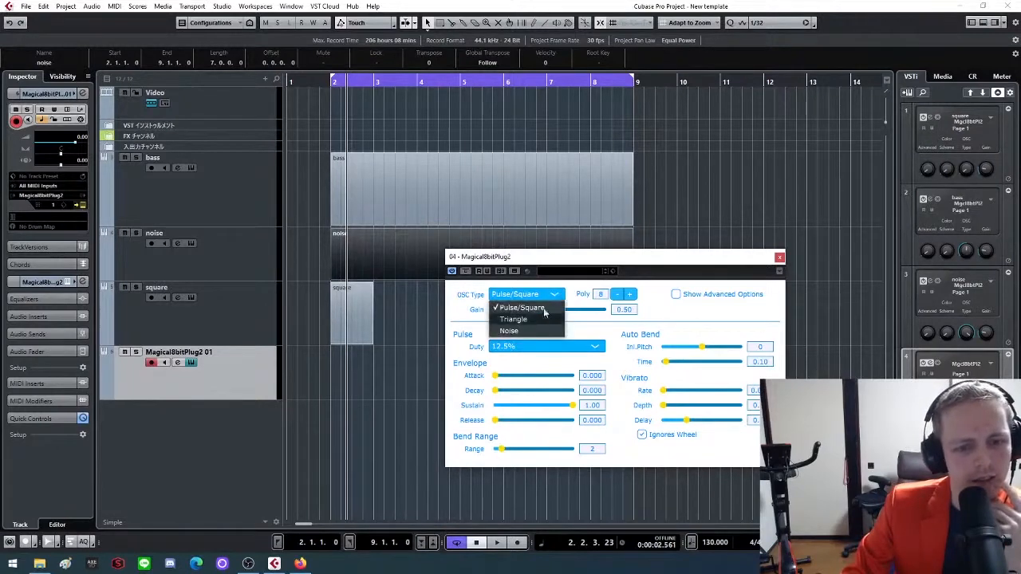
left_click(574, 333)
left_click(576, 349)
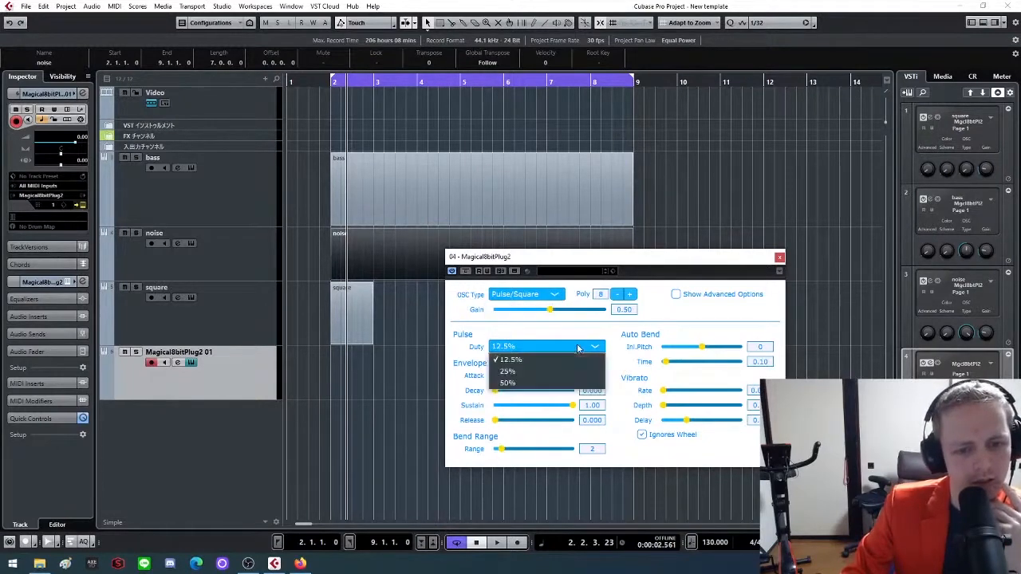
left_click(546, 390)
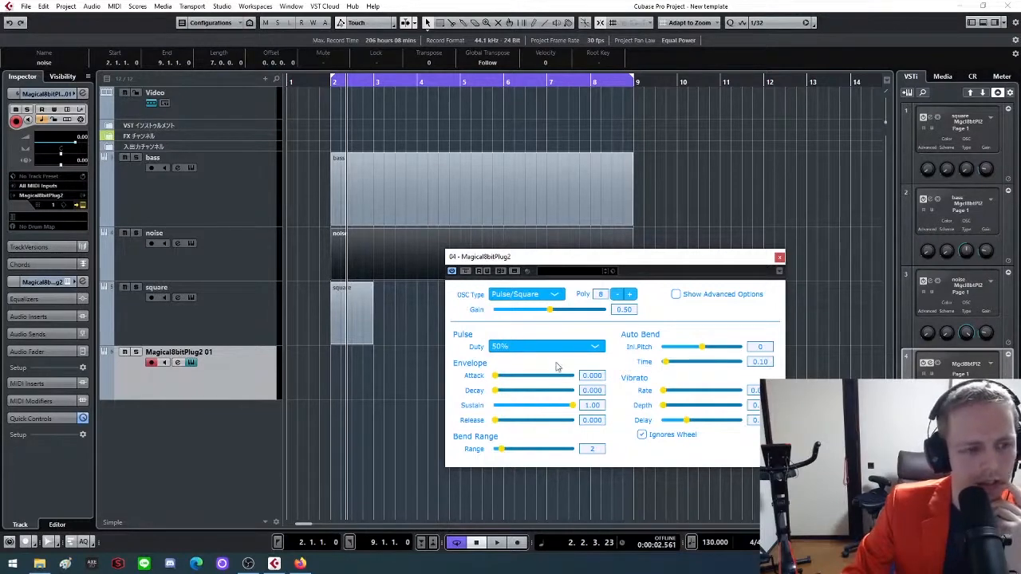
Set the new instrument's gain to 0.2, release to 0.001 and bend range to 12, and close its plug-in window
left_click(629, 311)
key("BackSpace")
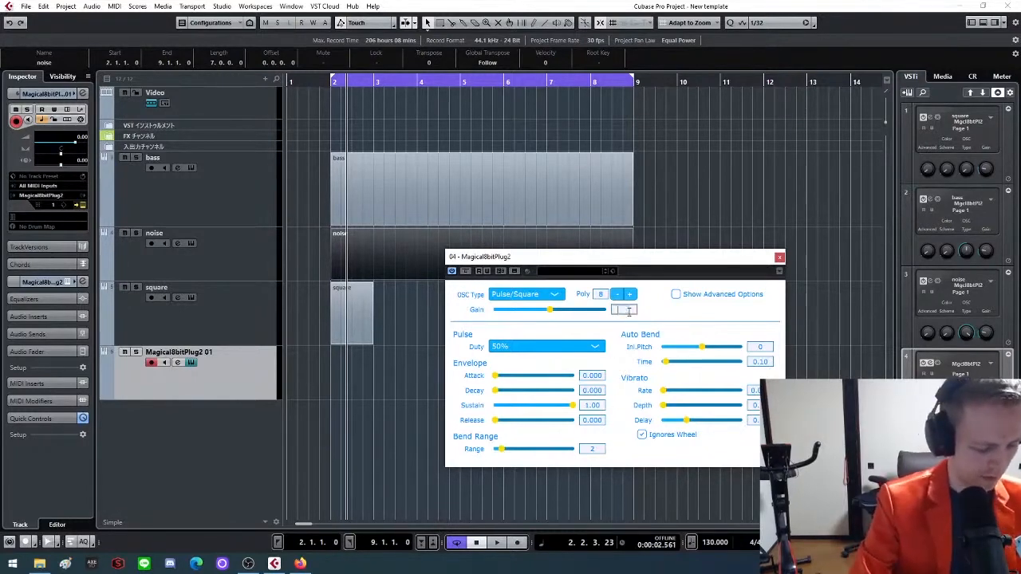
type("0.2")
key("Return")
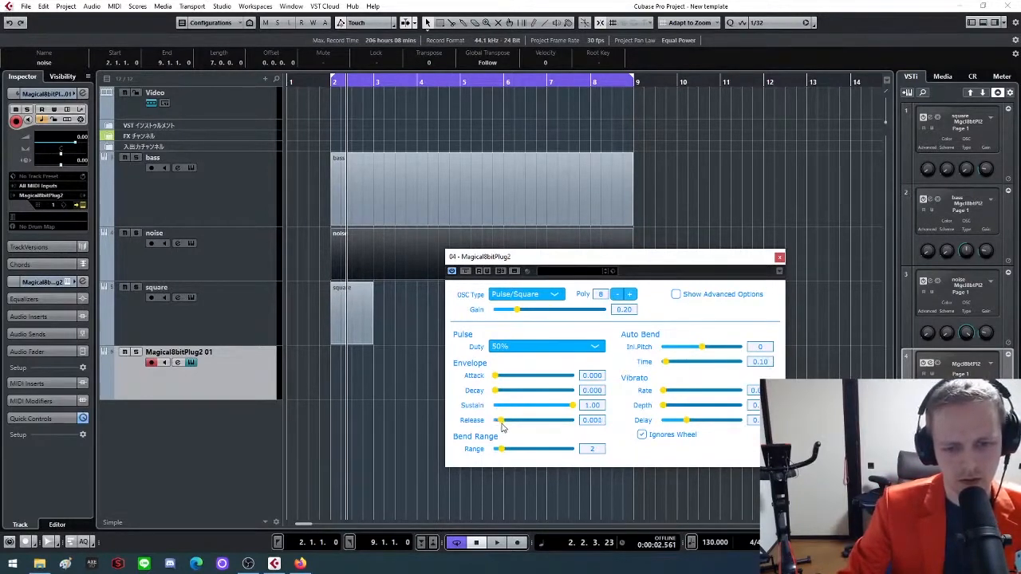
left_click_drag(505, 449, 538, 452)
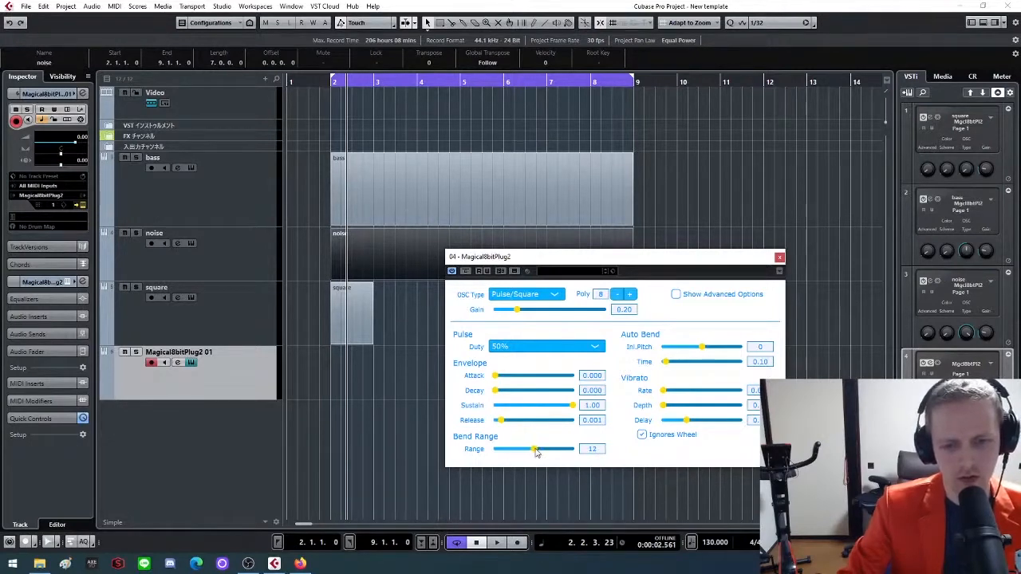
left_click(780, 258)
Set the square instrument's release to 0.001 and bend range to 12, and close its plug-in window
left_click(183, 313)
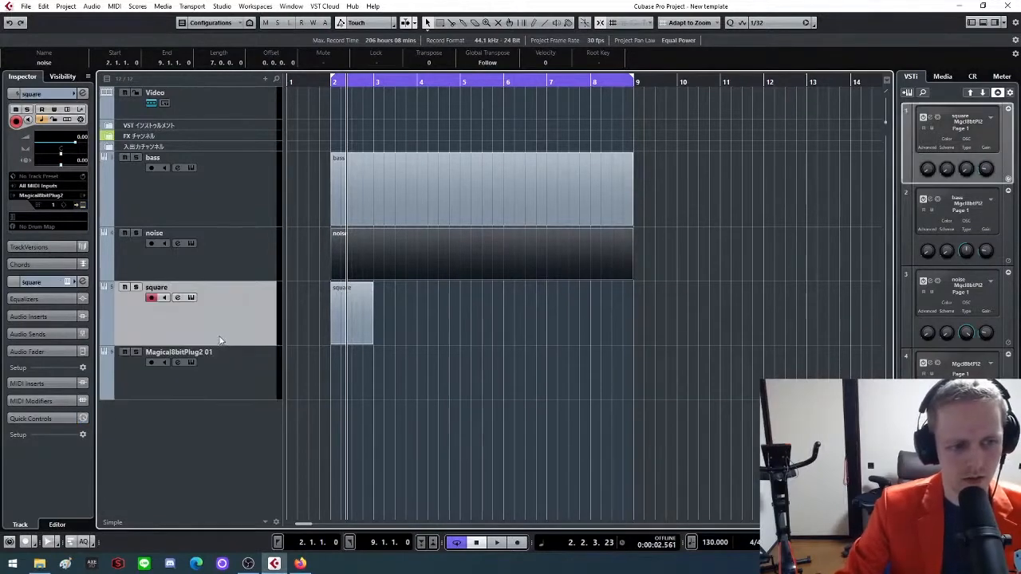
left_click(192, 298)
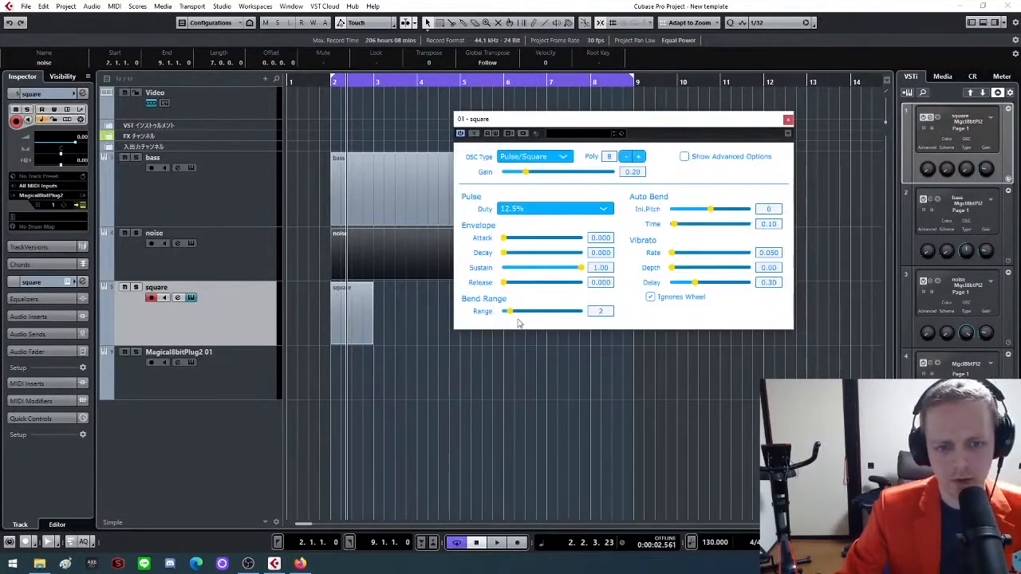
left_click_drag(511, 313, 537, 314)
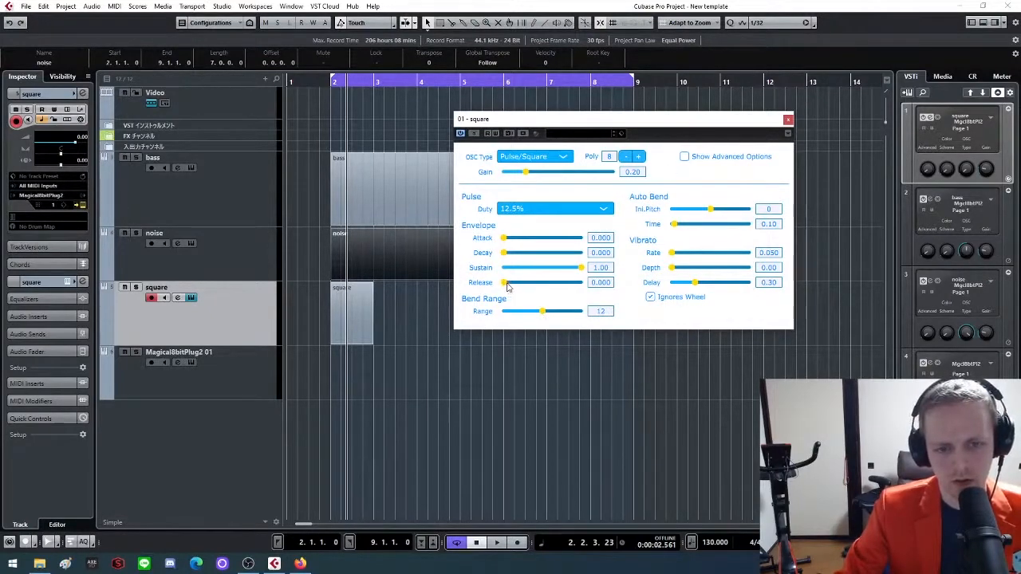
left_click(788, 118)
Rename the newest instrument track below the square track as "Square delay"
left_click(170, 354)
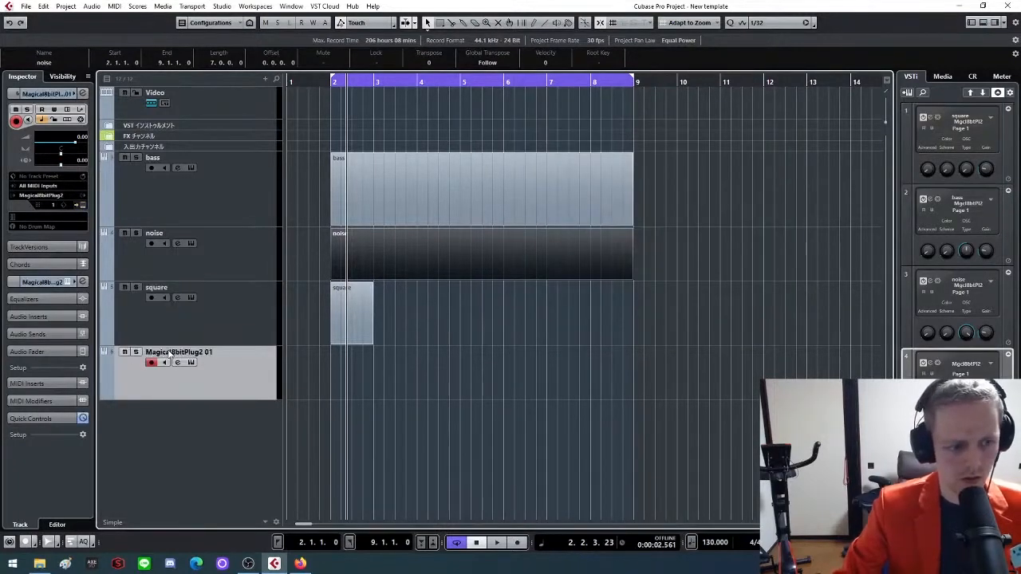
double_click(169, 353)
type("S")
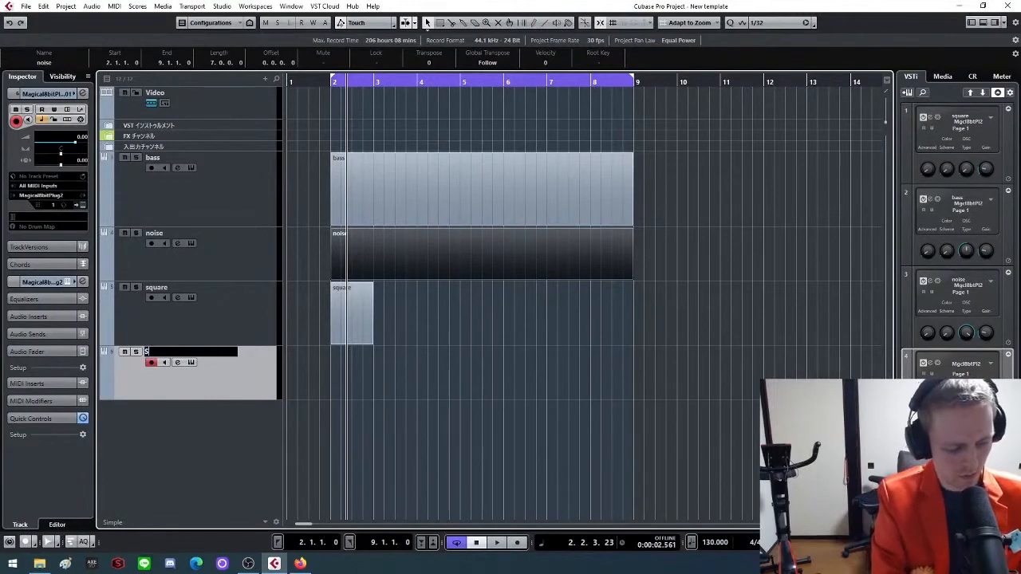
type("qu")
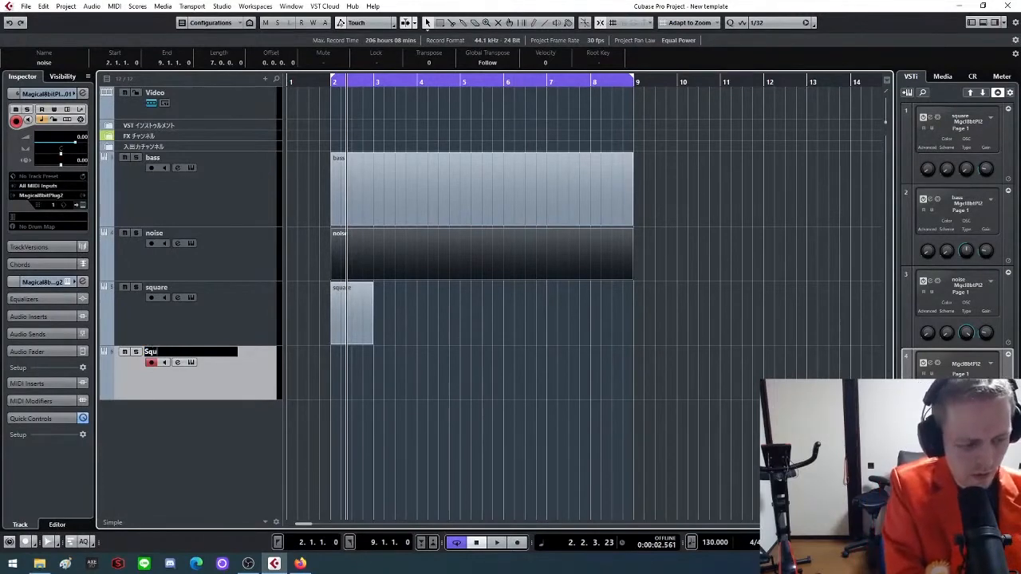
type("are")
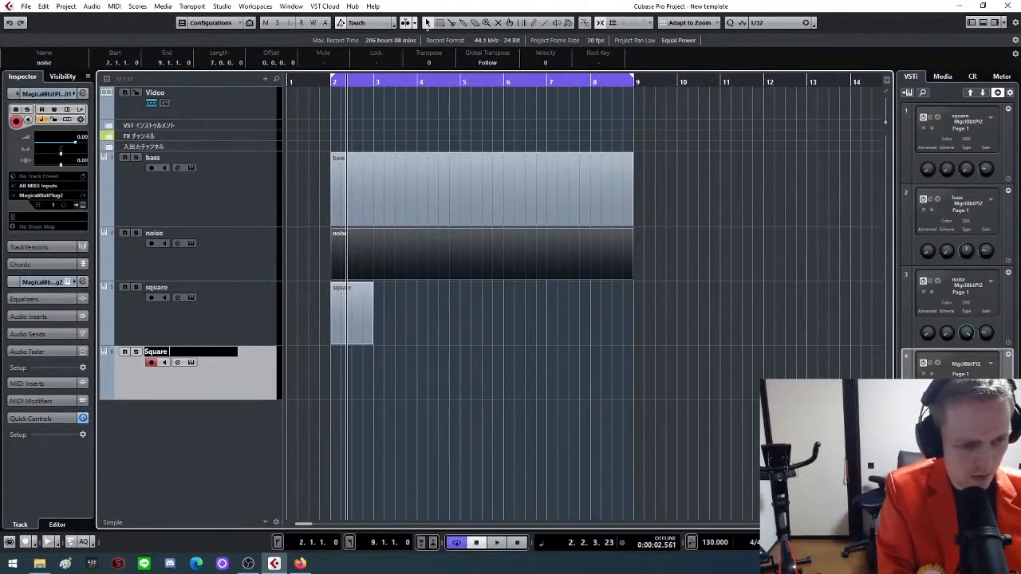
type(" delay")
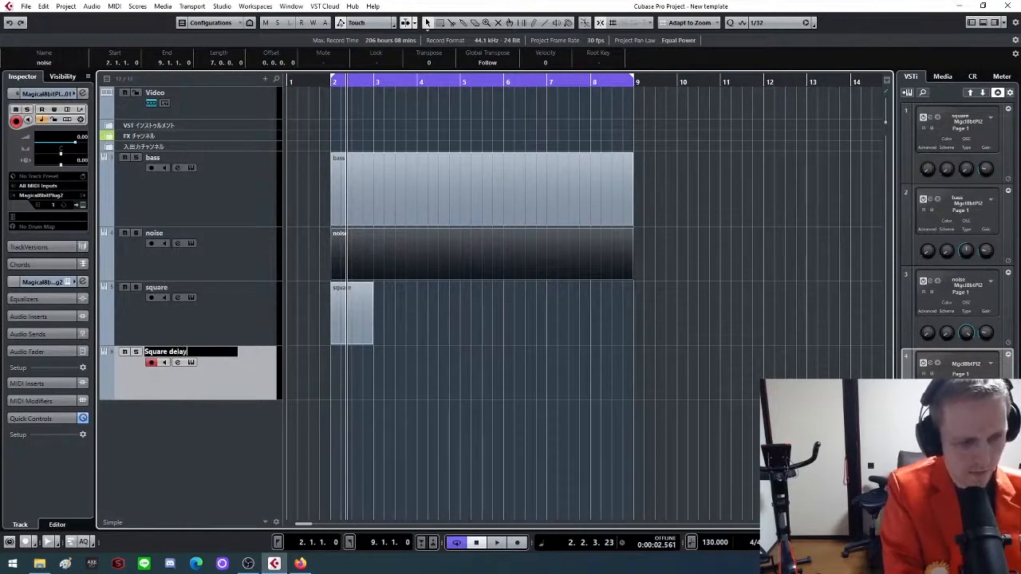
key("Return")
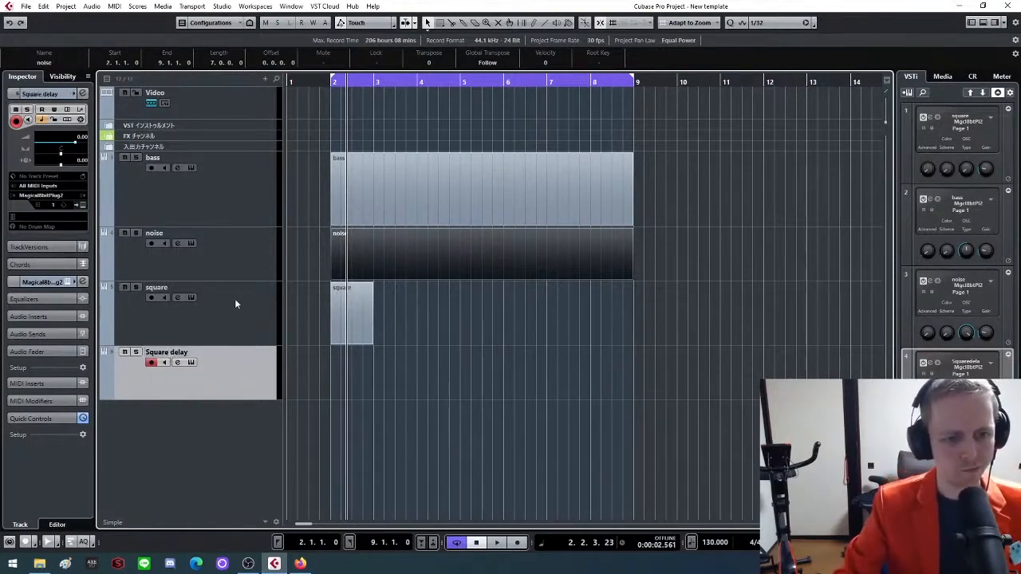
Extend the square part to bar 9, draw a matching part from bar 2 to 9 on the Square delay track, and make that track taller
left_click_drag(371, 343, 633, 344)
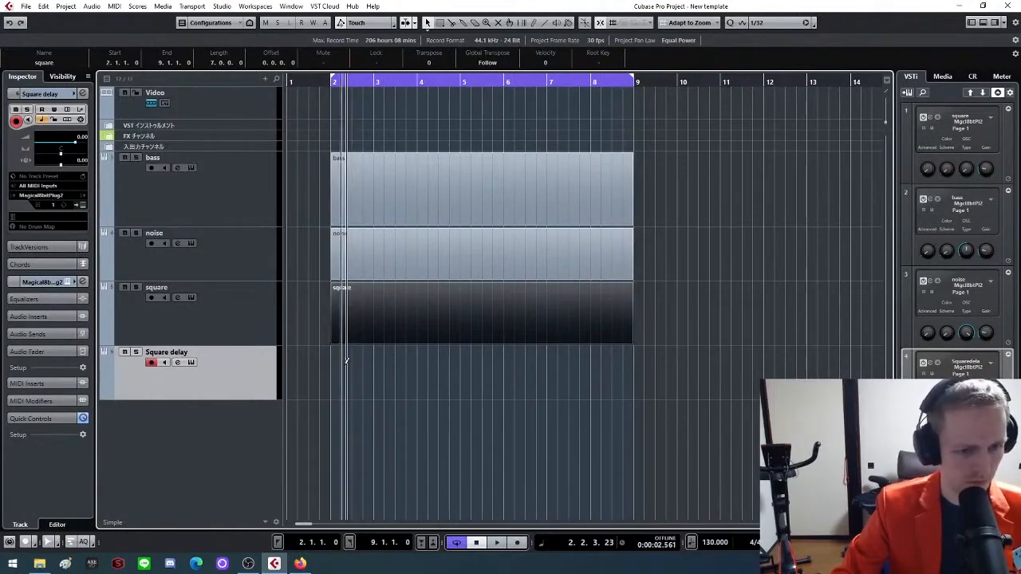
mouse_move(335, 355)
left_mouse_down()
mouse_move(654, 371)
mouse_move(638, 371)
left_mouse_up()
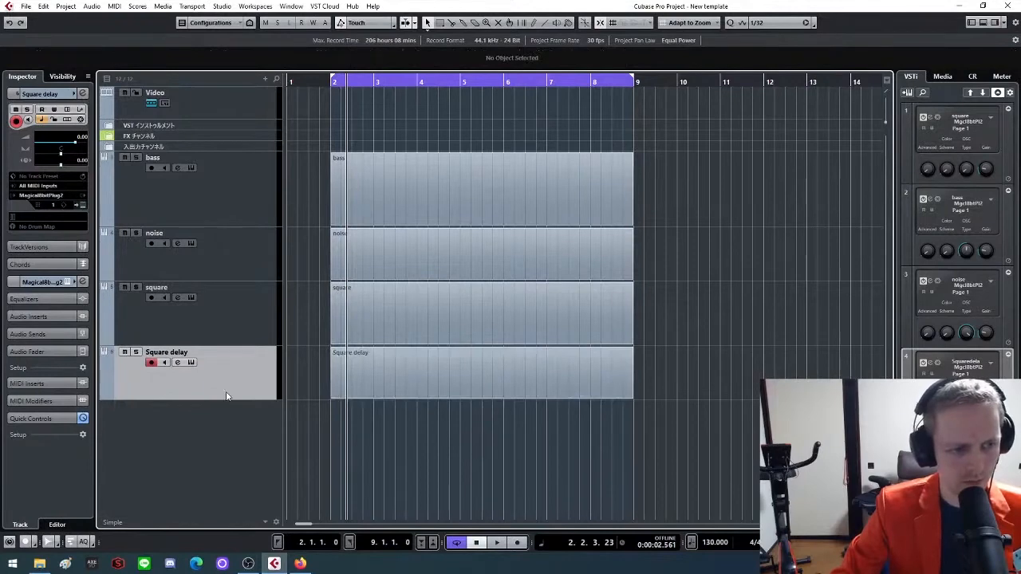
left_click_drag(244, 399, 240, 421)
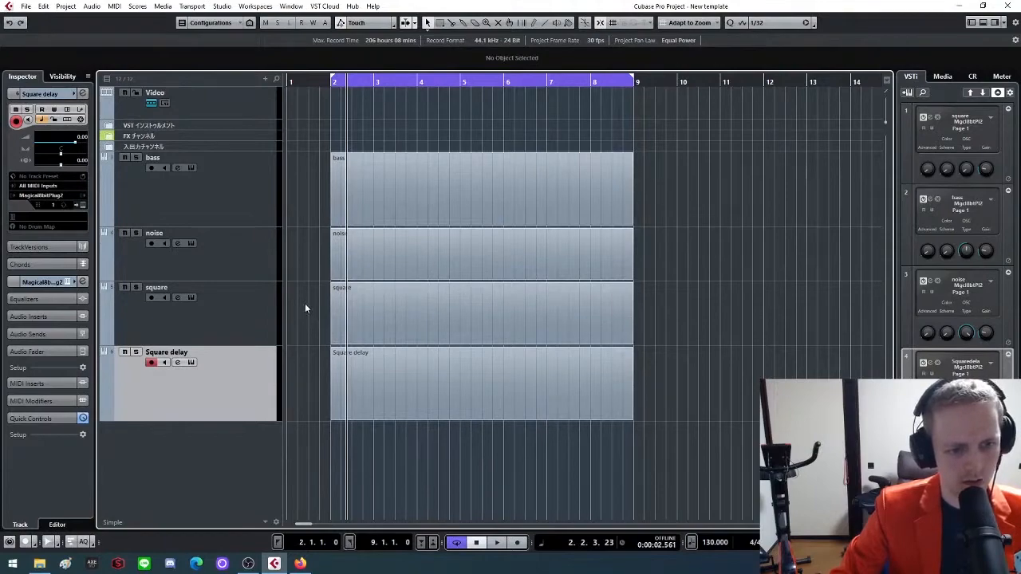
left_click(366, 396)
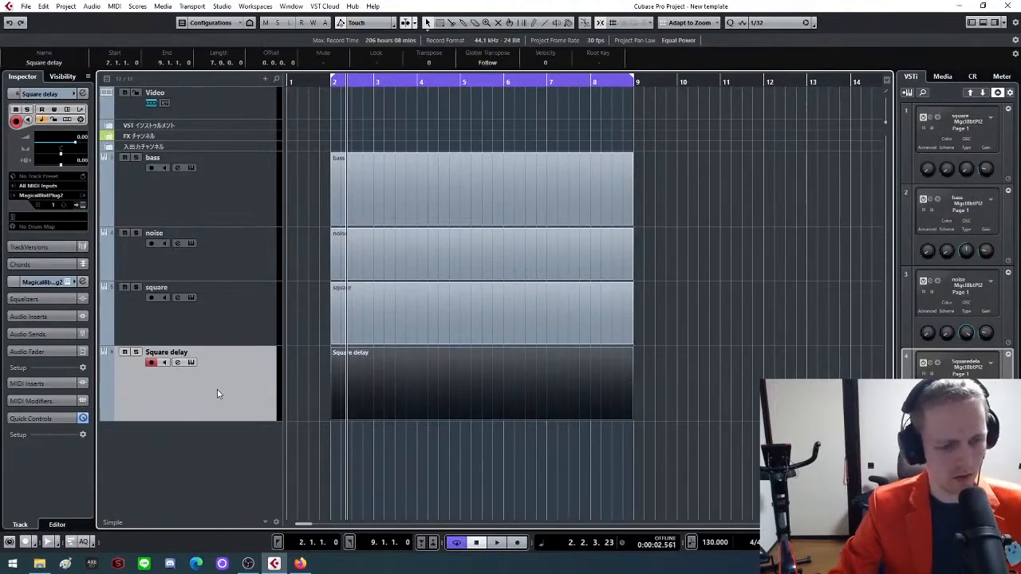
Find the Square delay channel in the mixer, pan it fully left, and return to the project window
key("F3")
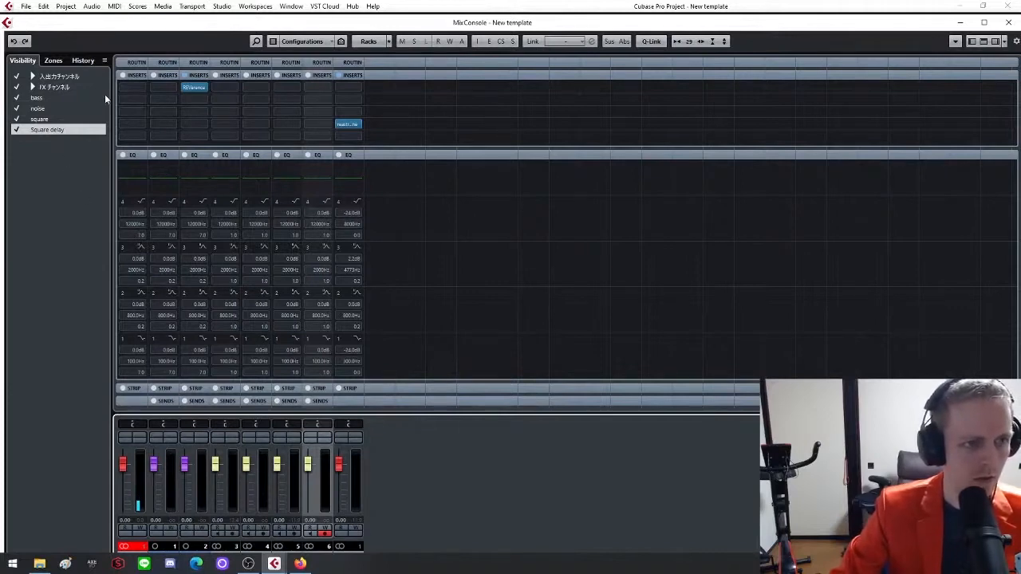
left_click(40, 120)
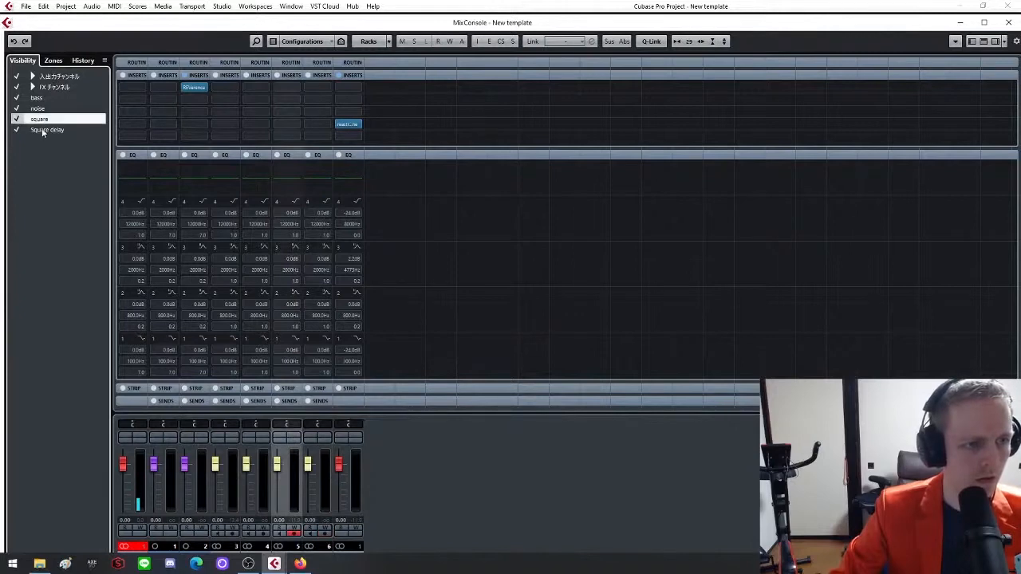
left_click(44, 131)
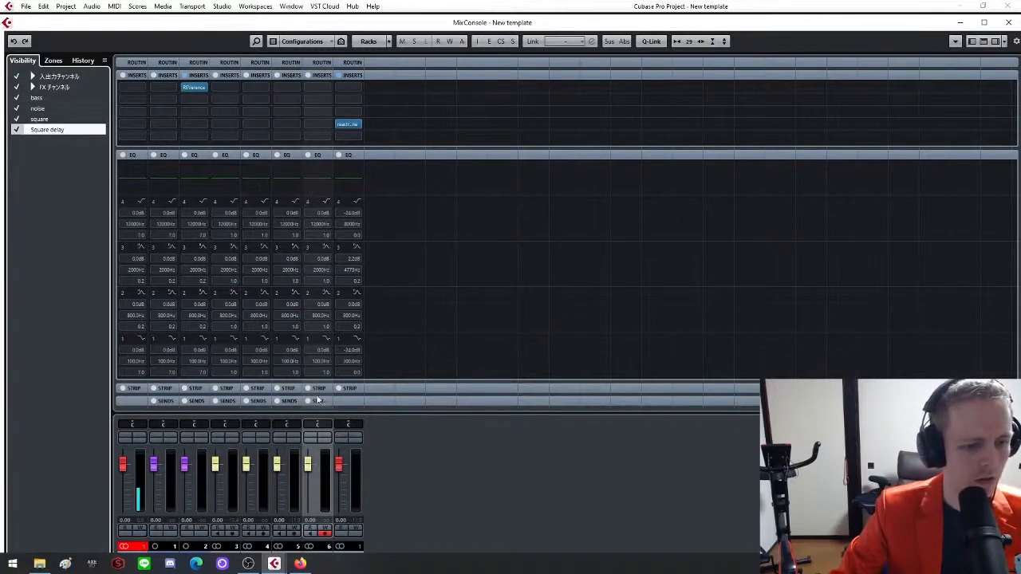
left_click(66, 119)
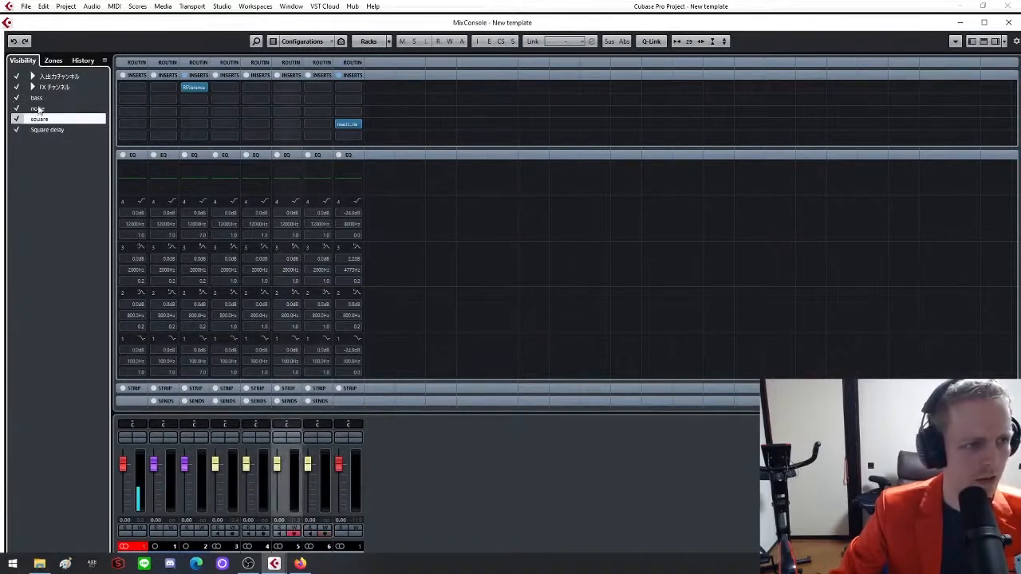
left_click(38, 108)
left_click(40, 98)
left_click(40, 130)
left_click(46, 120)
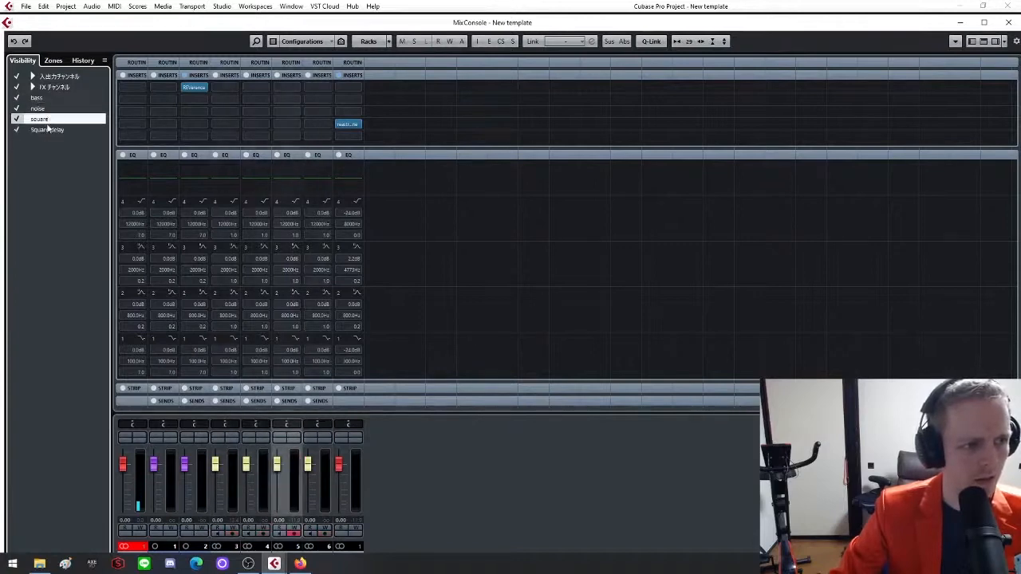
left_click(49, 132)
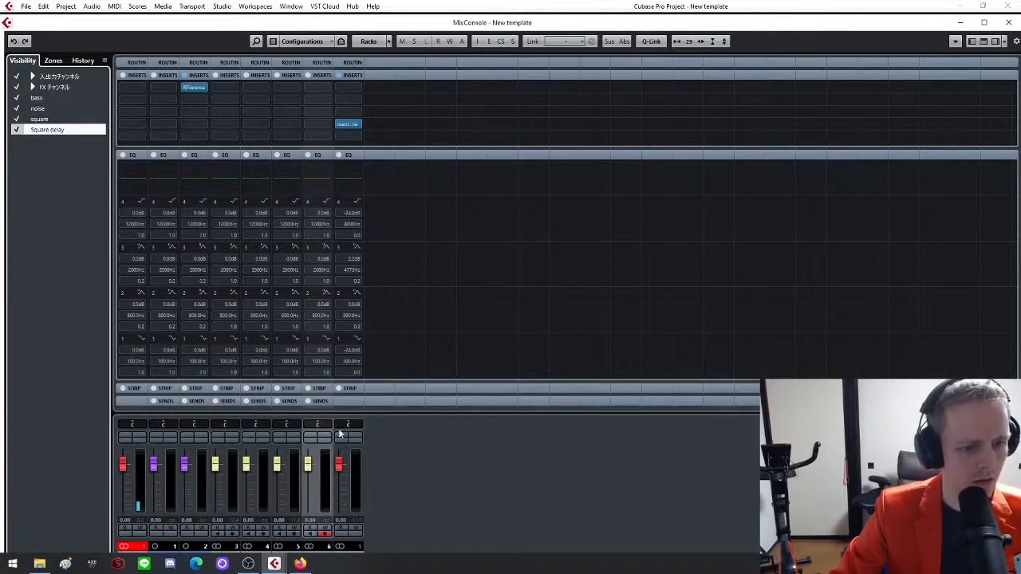
left_click(314, 429)
left_click_drag(313, 429, 304, 428)
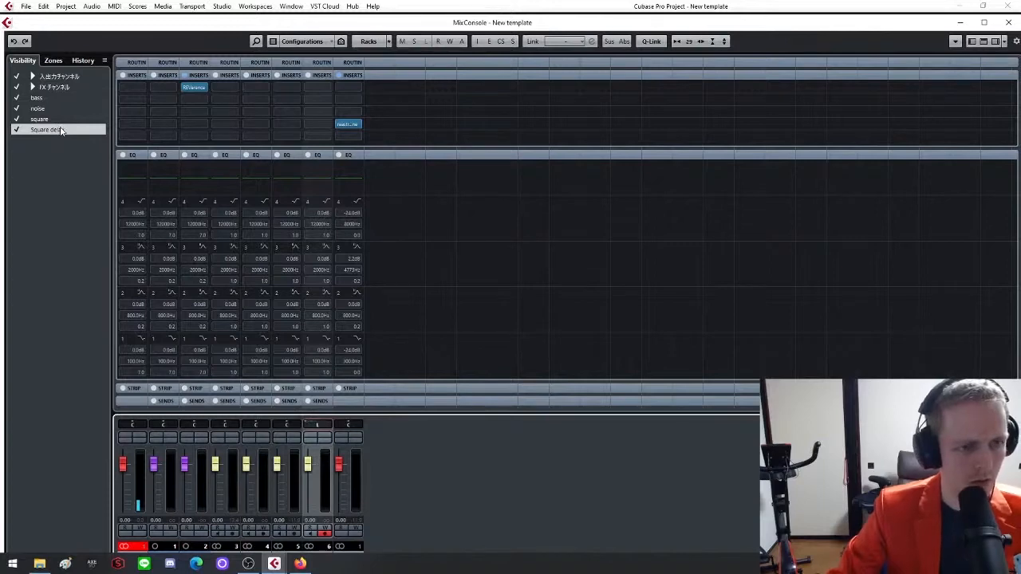
key("F3")
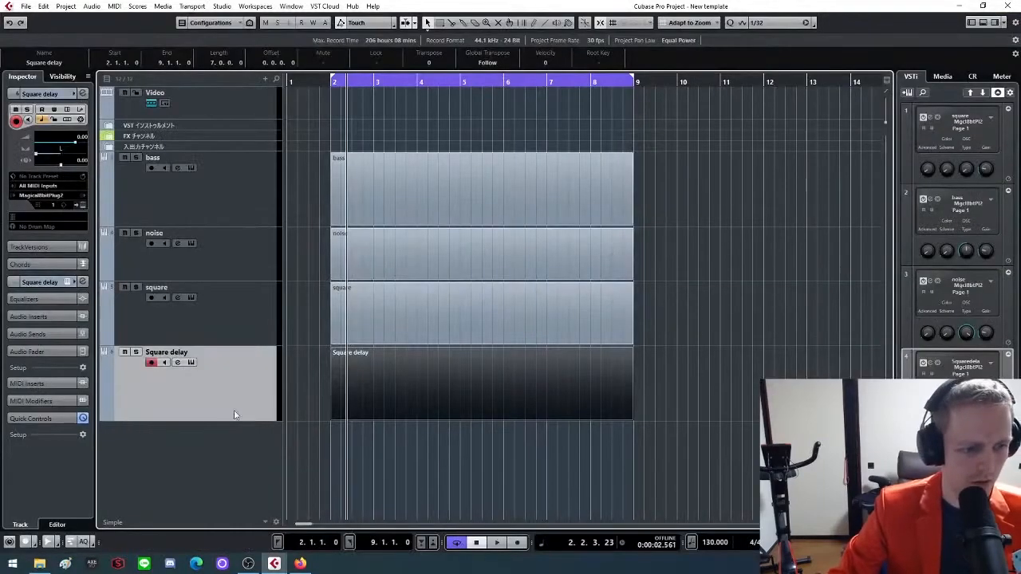
Add another Magical8bitPlug2 instrument track below the Square delay track
right_click(206, 193)
mouse_move(380, 200)
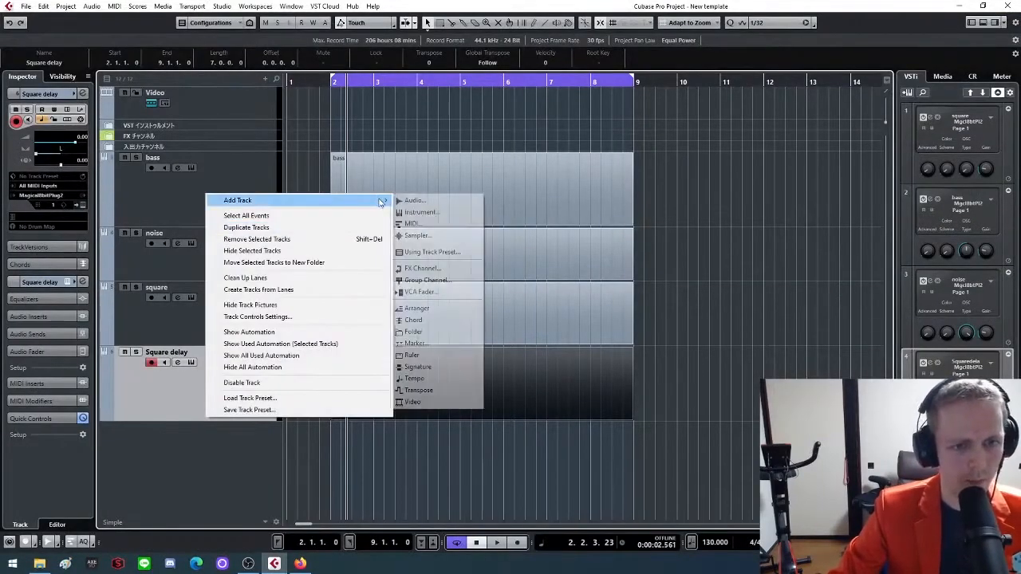
left_click(430, 202)
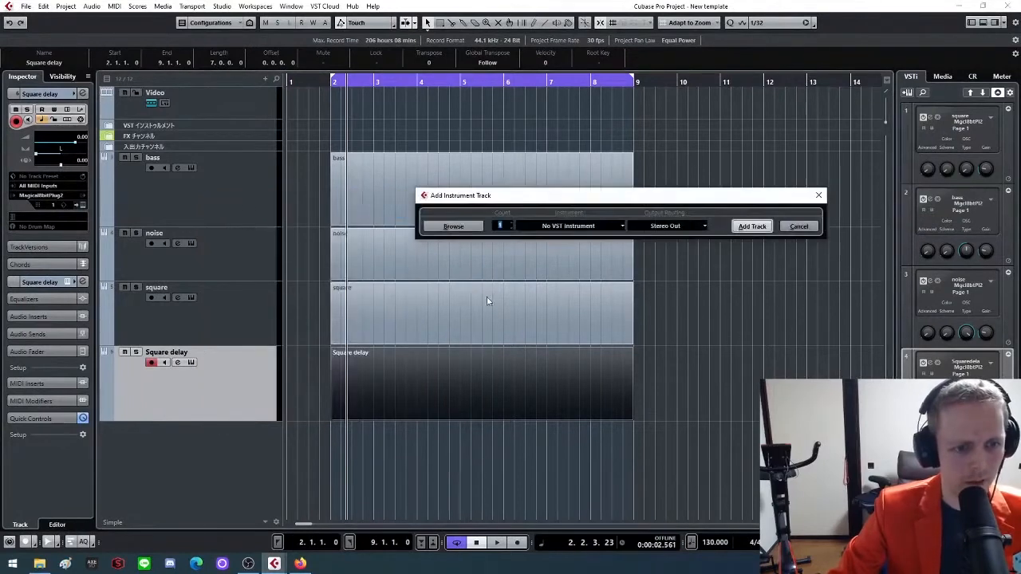
left_click(606, 226)
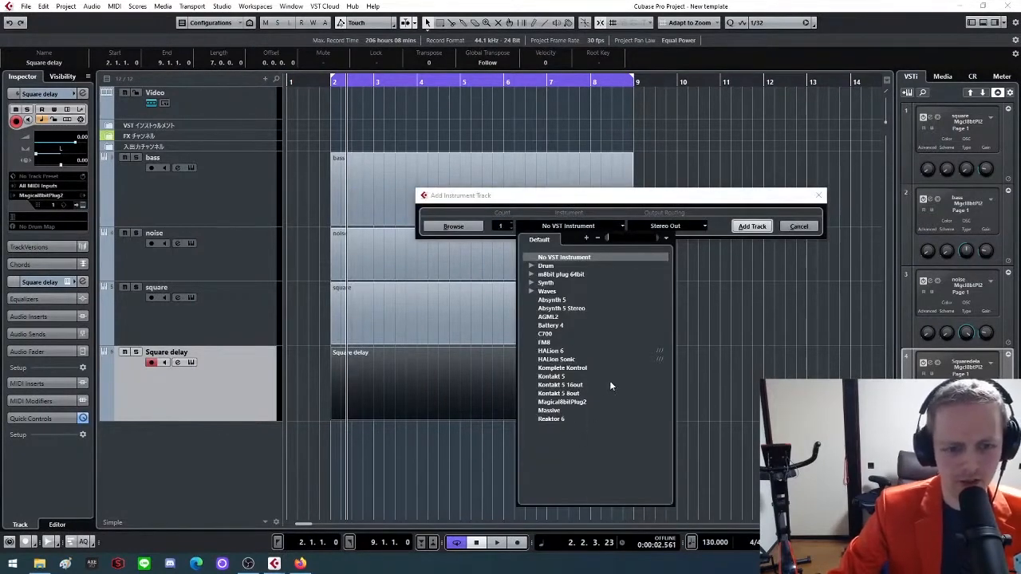
left_click(563, 402)
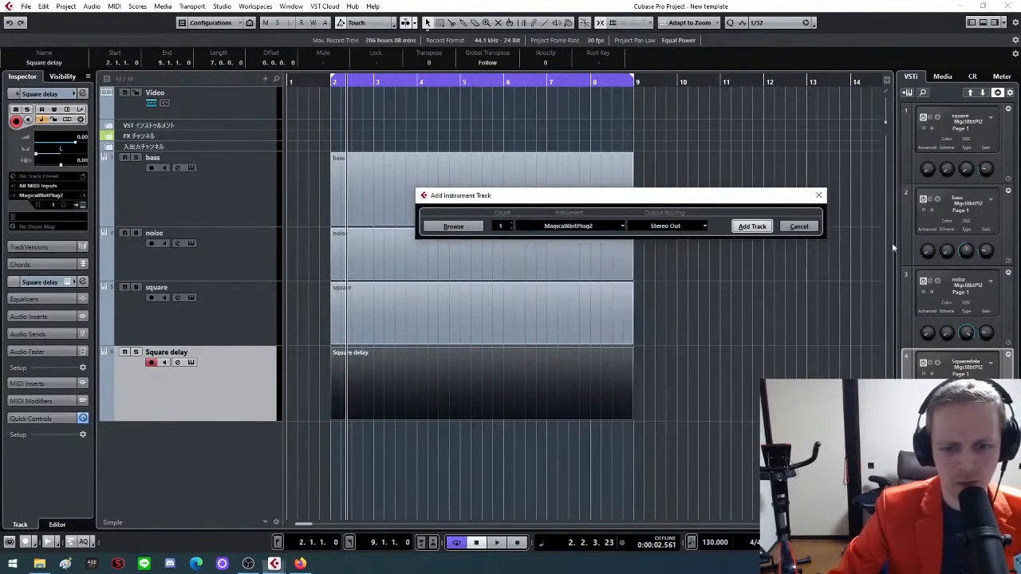
left_click(752, 228)
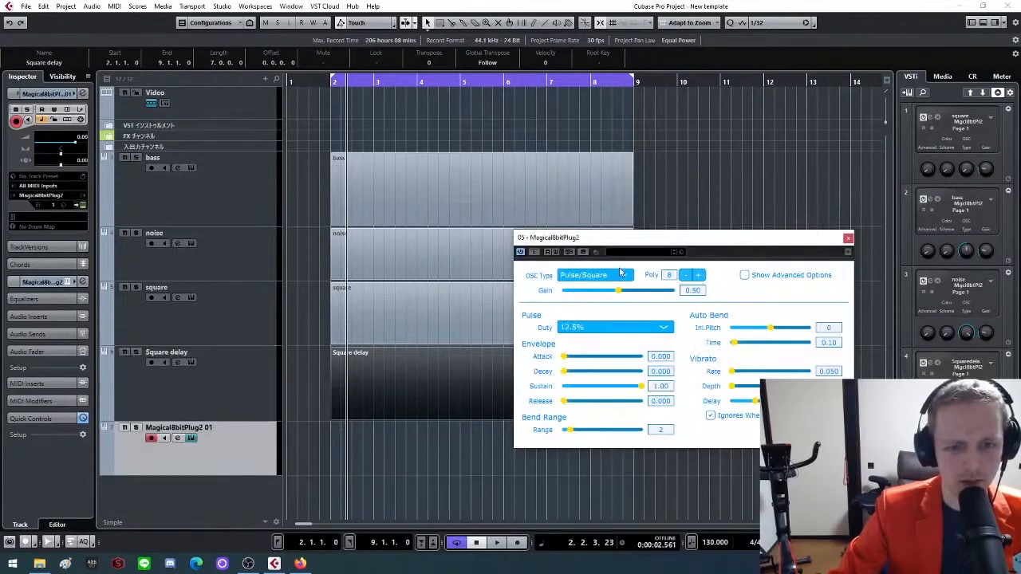
Set the new instrument's pulse duty to 50%, release to 0.001, bend range to 12 and gain to 0.2, and close its plug-in window
left_click(648, 328)
left_click(600, 369)
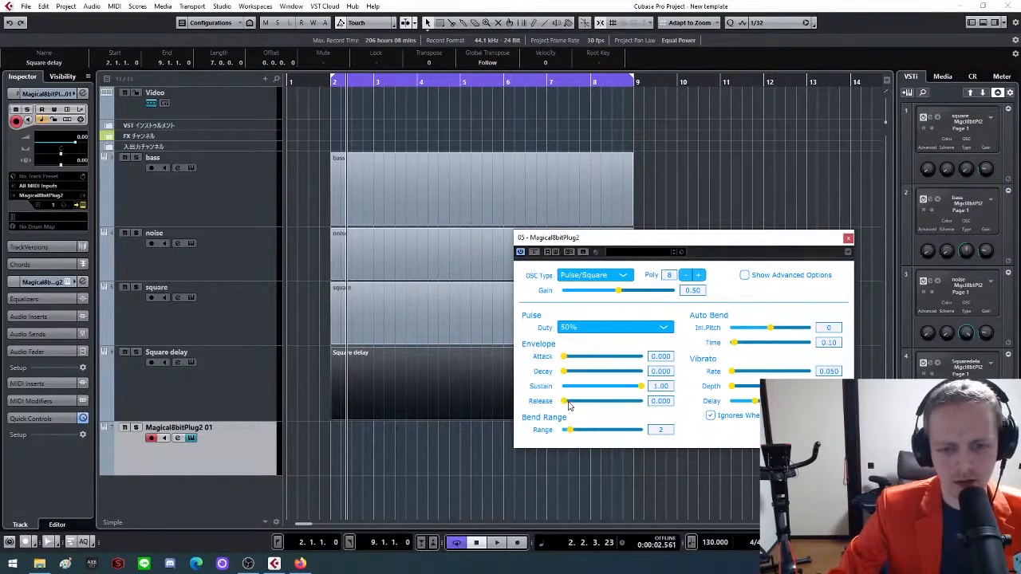
left_click_drag(569, 431, 606, 440)
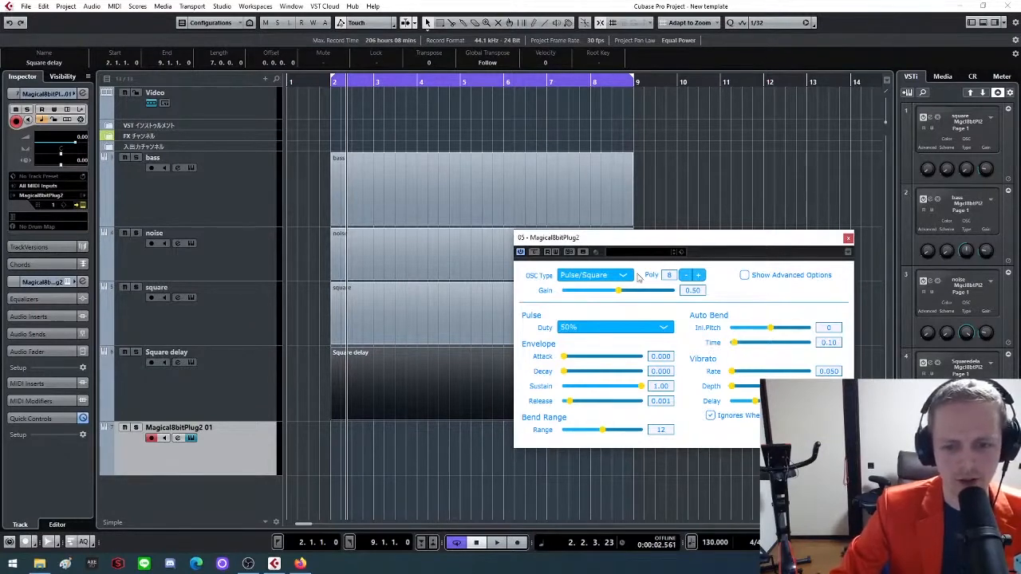
left_click(698, 292)
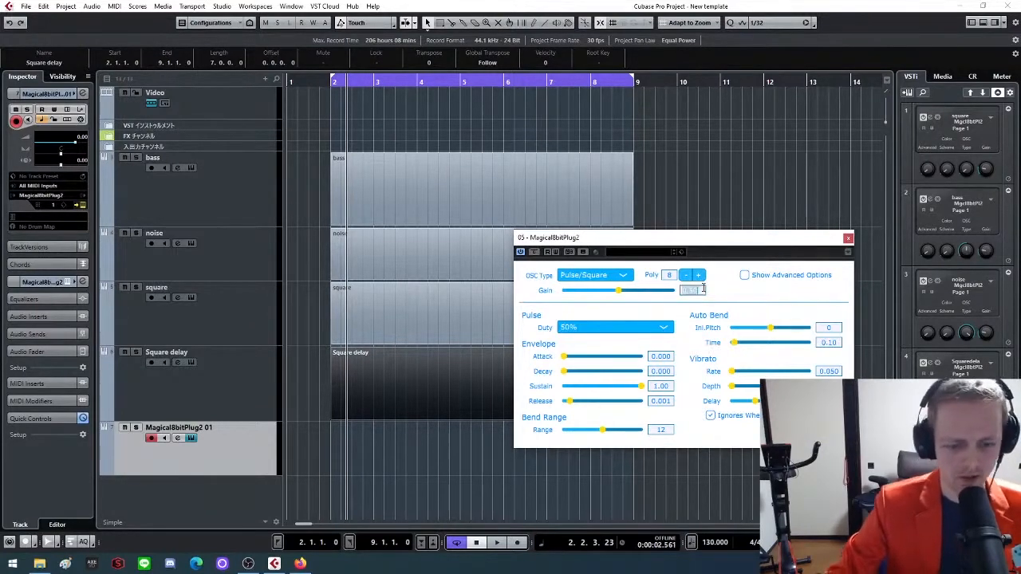
key("BackSpace")
type("0.2")
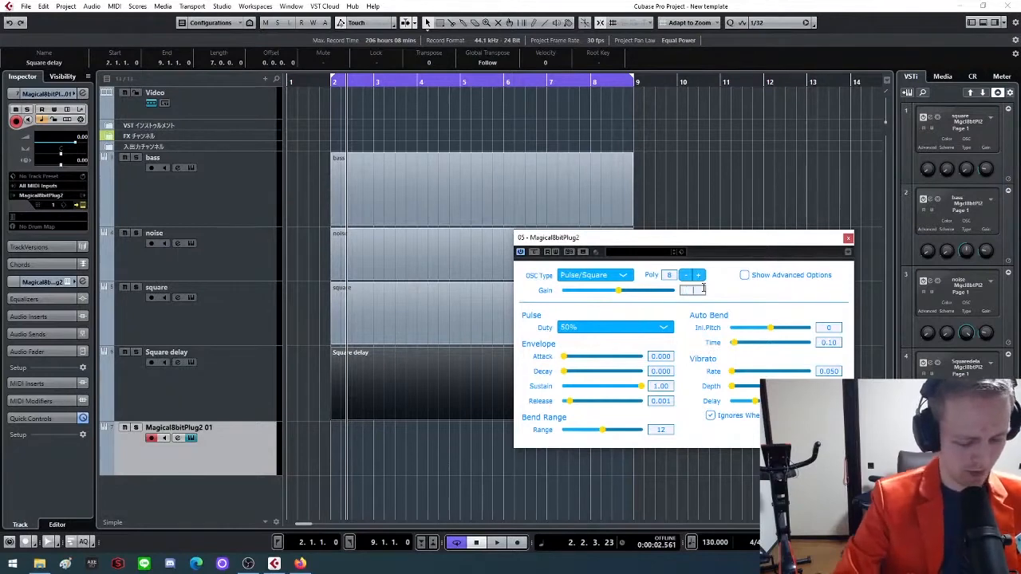
key("Return")
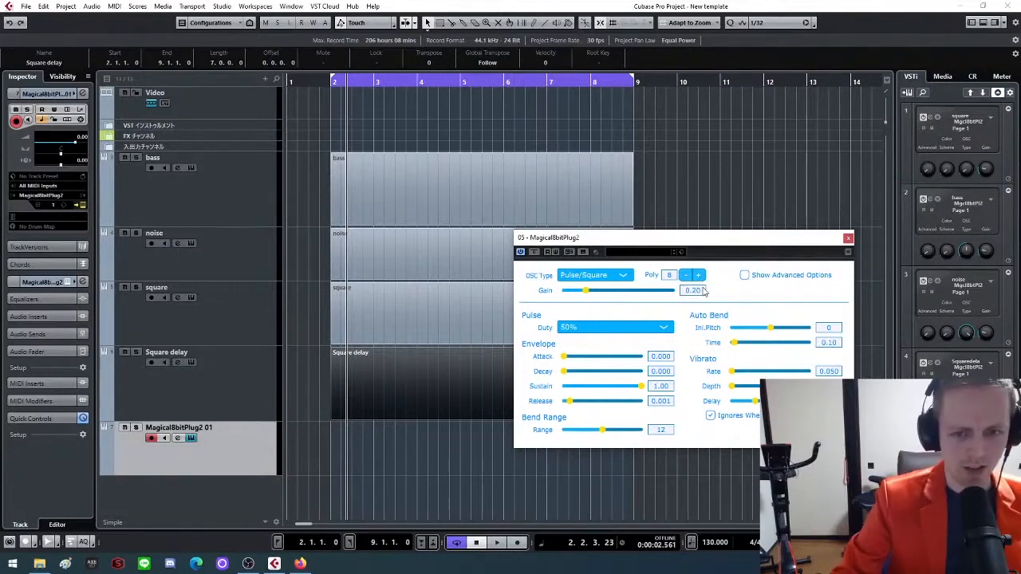
left_click(850, 237)
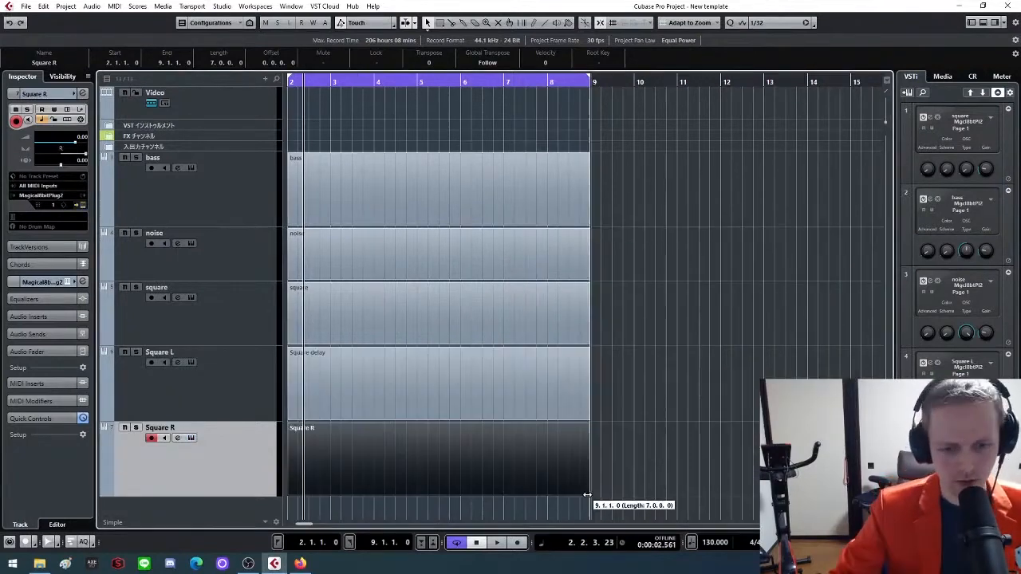
Replace the old Square delay part on the Square L track with a newly drawn part from bar 2 to 9
left_click(365, 399)
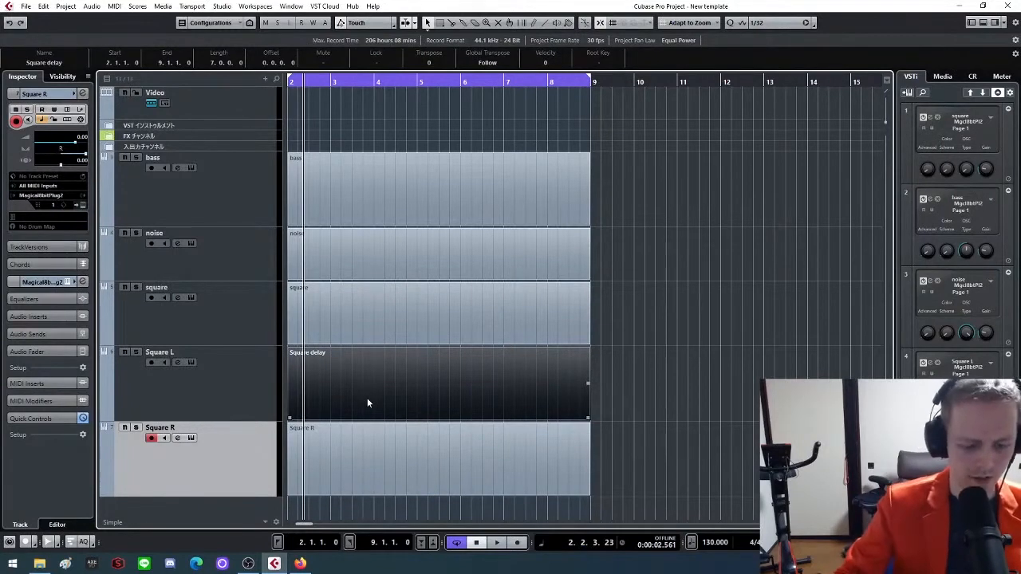
key("Delete")
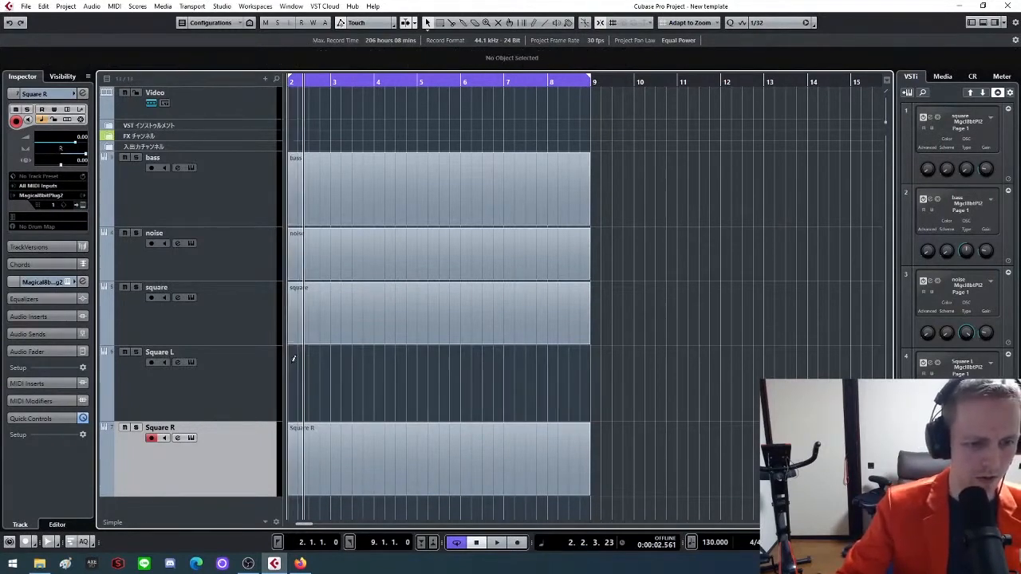
mouse_move(294, 359)
left_mouse_down()
mouse_move(339, 365)
mouse_move(432, 413)
left_mouse_up()
left_click_drag(350, 401, 351, 403)
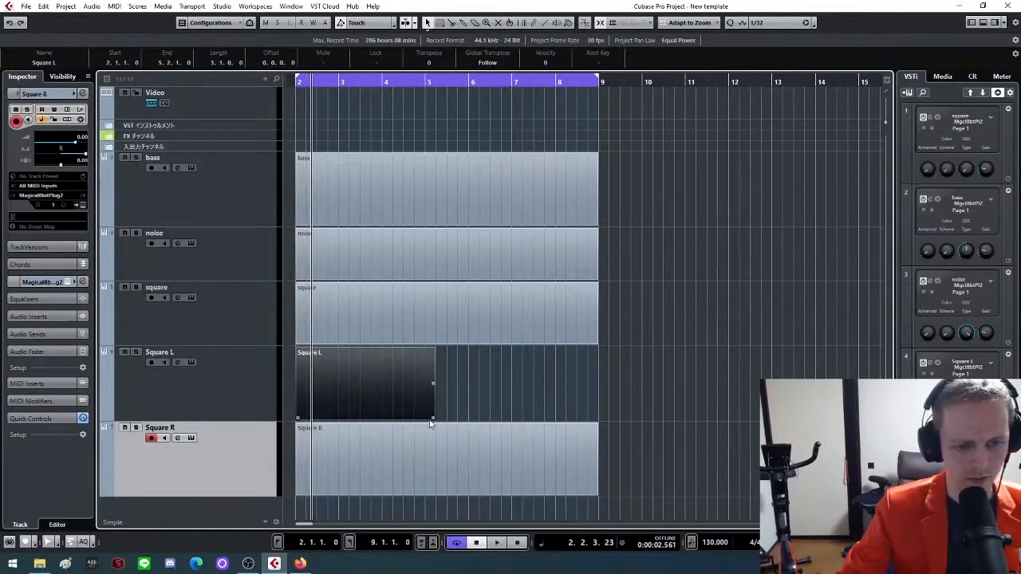
left_click_drag(434, 417, 595, 419)
left_click(596, 426)
left_click(607, 413)
Select the square, Square L and Square R parts and open them together in a maximized Key Editor
left_click_drag(645, 318, 478, 447)
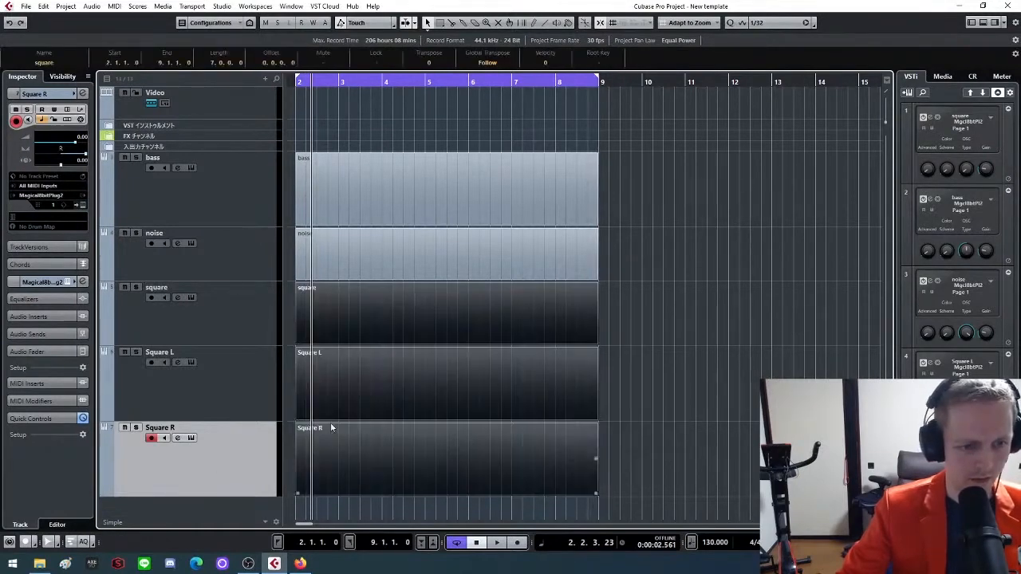
double_click(410, 322)
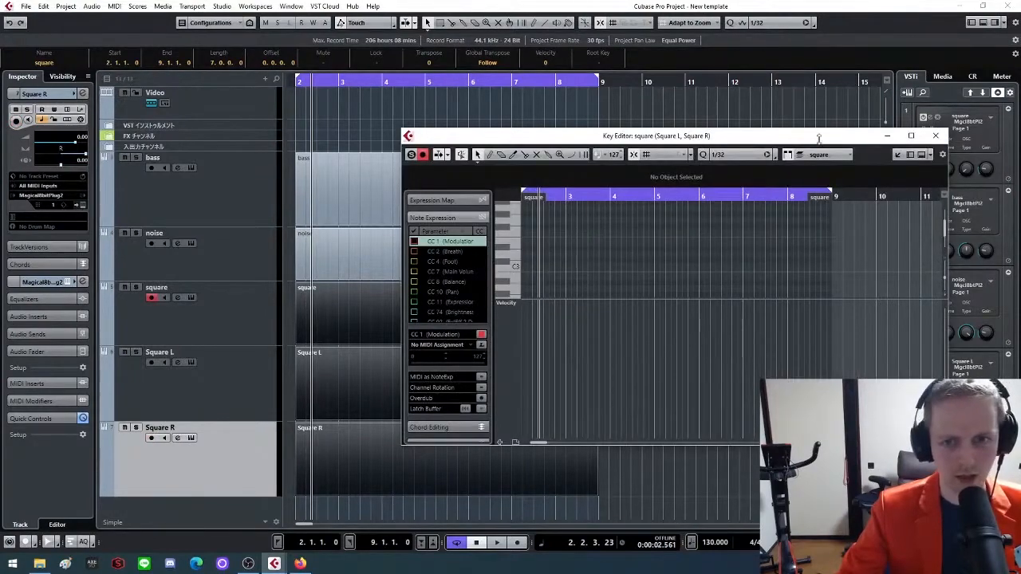
left_click(912, 137)
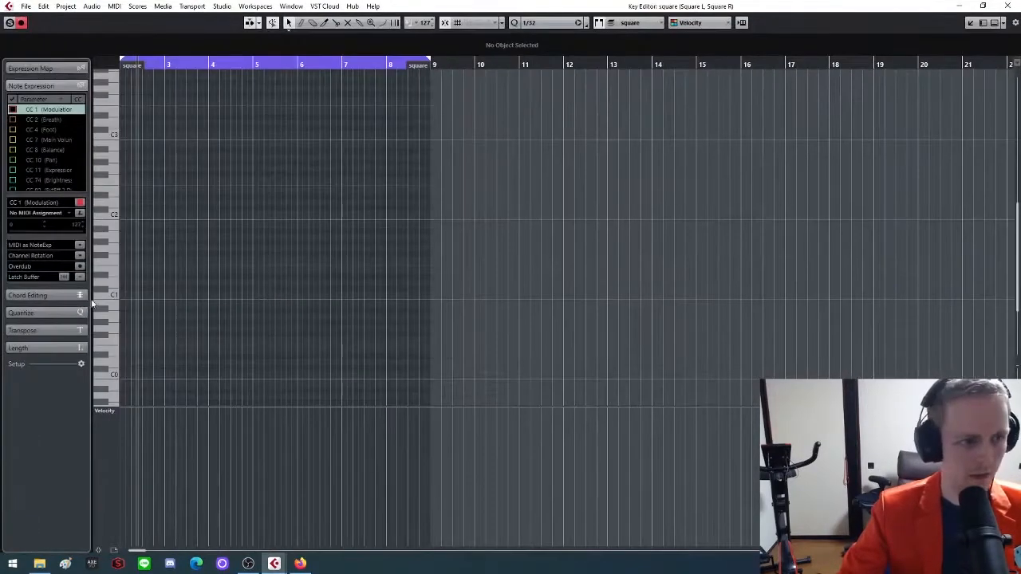
key("g")
key("h")
key("h")
key("h")
key("h")
key("h")
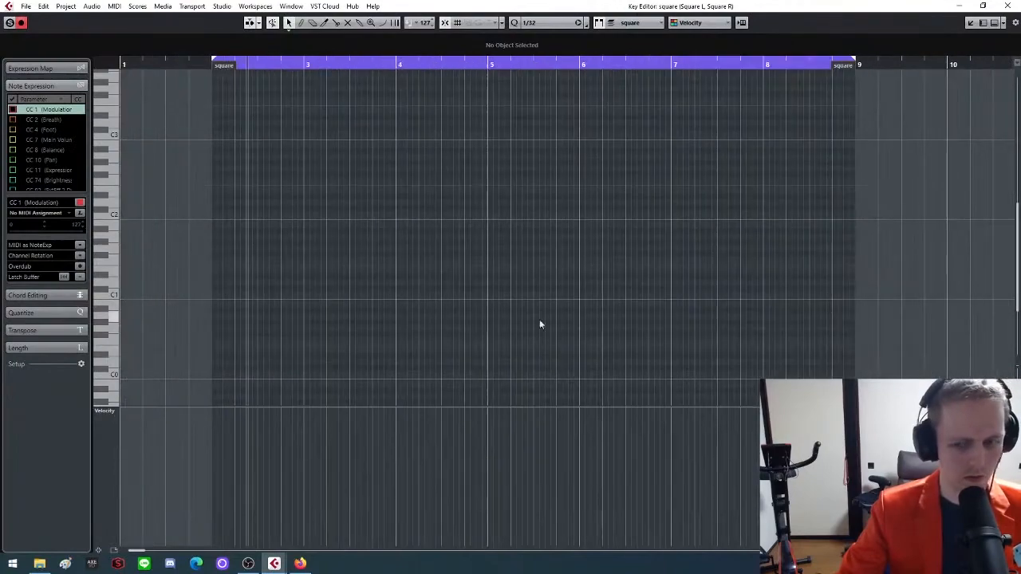
key("h")
key("h")
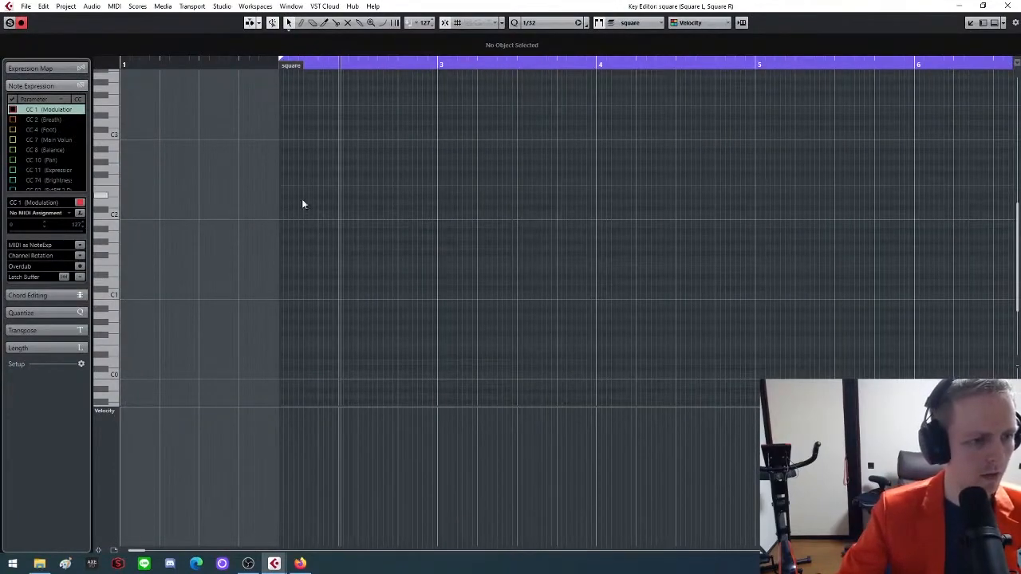
Draw a short note at the start of bar 2 in the square part, raise it to A3, and close the Key Editor
left_click_drag(284, 212, 315, 214)
scroll(314, 232, "up", 3)
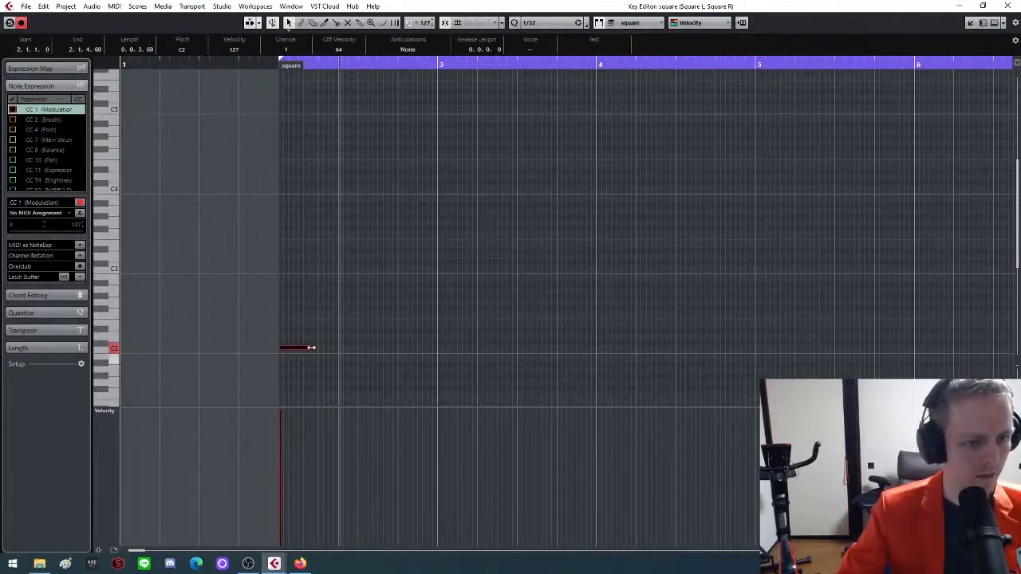
left_click_drag(304, 348, 304, 213)
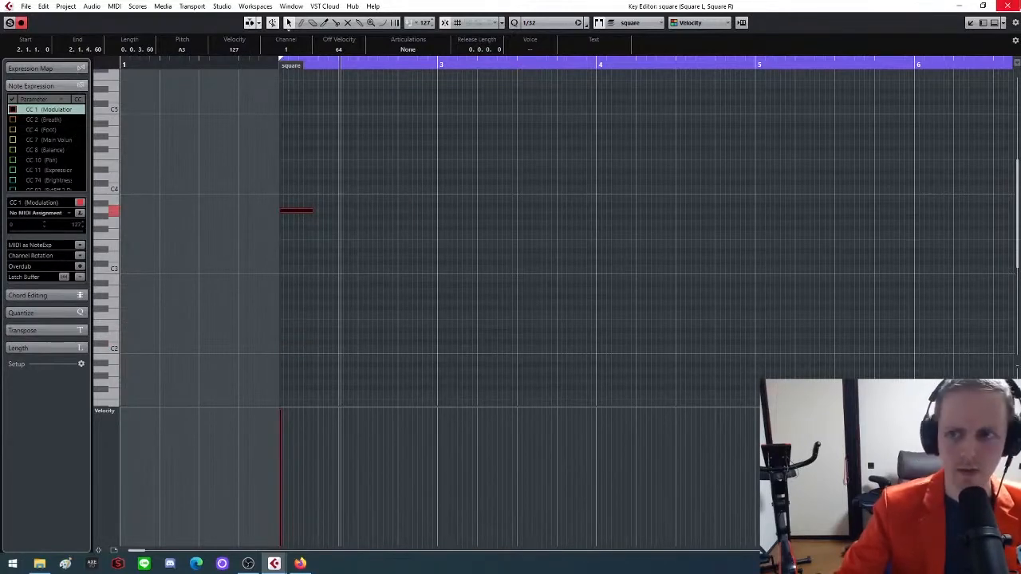
left_click(1007, 6)
Set the square track's instrument to a 50% pulse duty and close its plug-in window
left_click(204, 339)
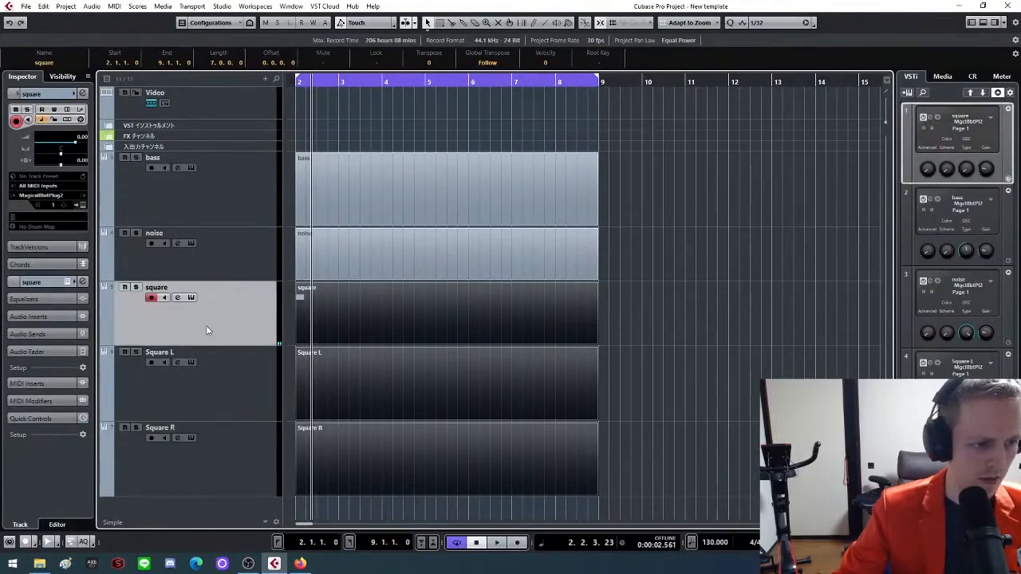
left_click(83, 205)
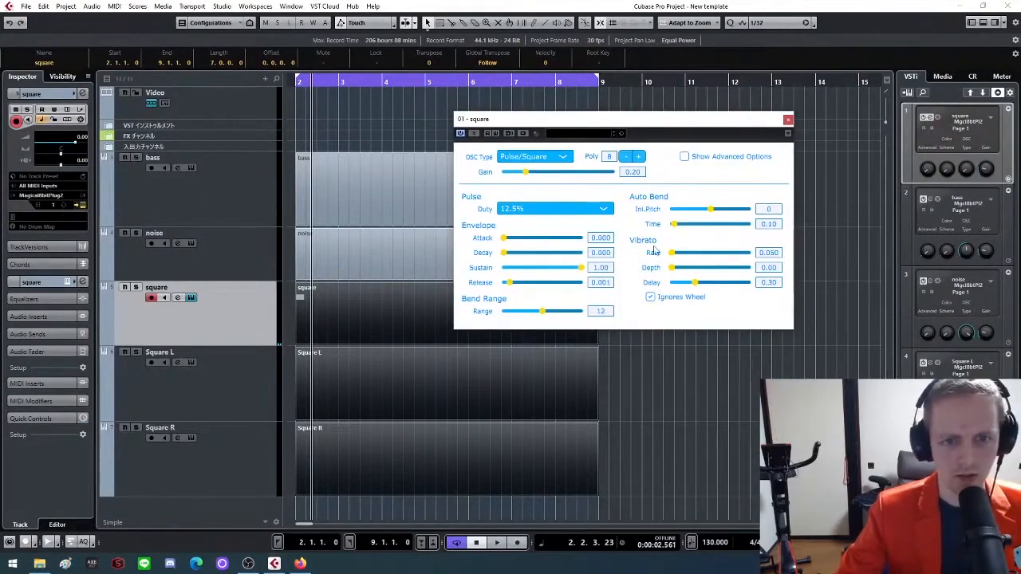
left_click(561, 210)
left_click(539, 246)
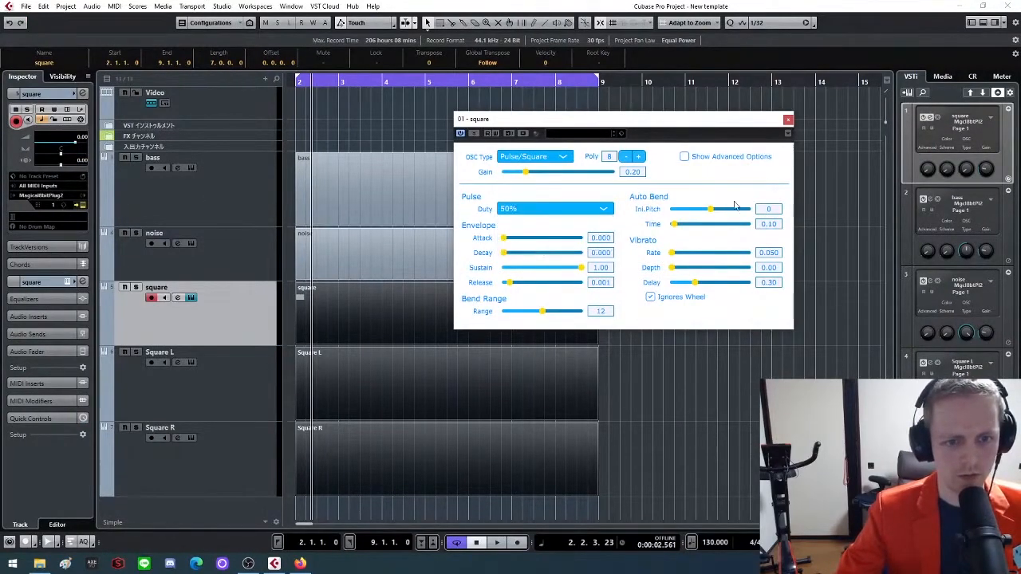
left_click(789, 120)
Check the instrument settings of the Square L and Square R tracks, closing each plug-in window
left_click(197, 395)
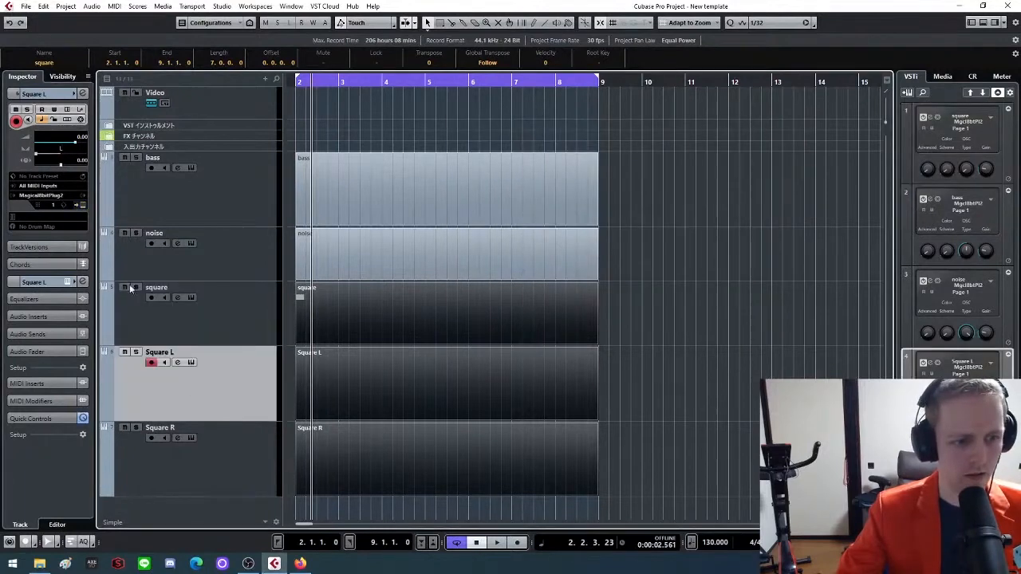
left_click(191, 363)
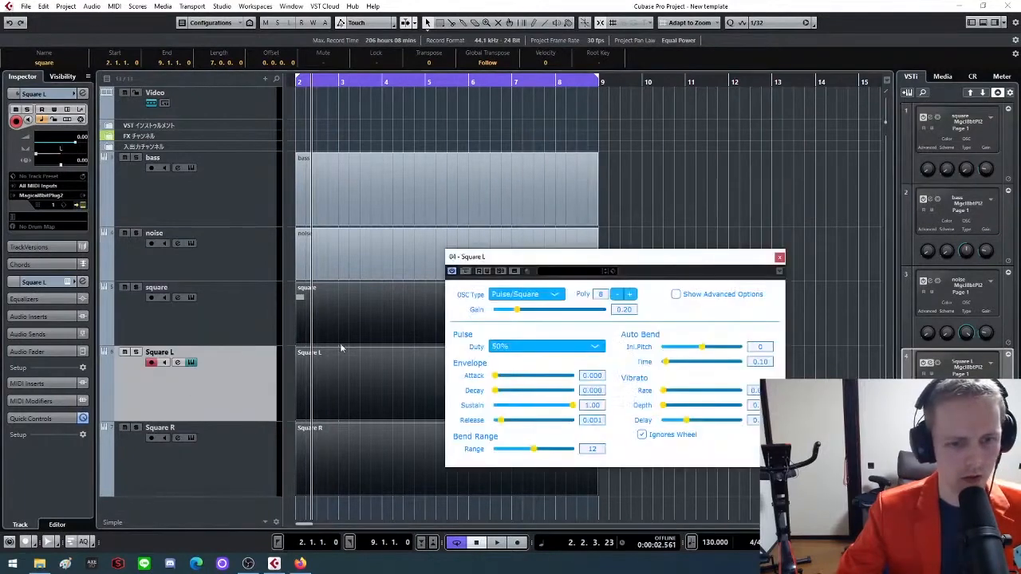
left_click(780, 257)
left_click(241, 473)
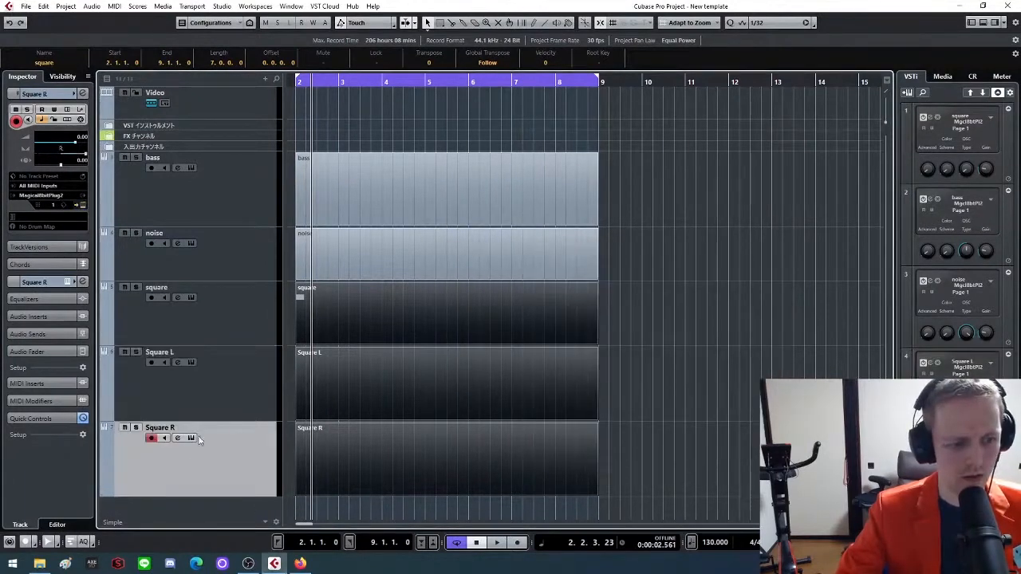
left_click(191, 438)
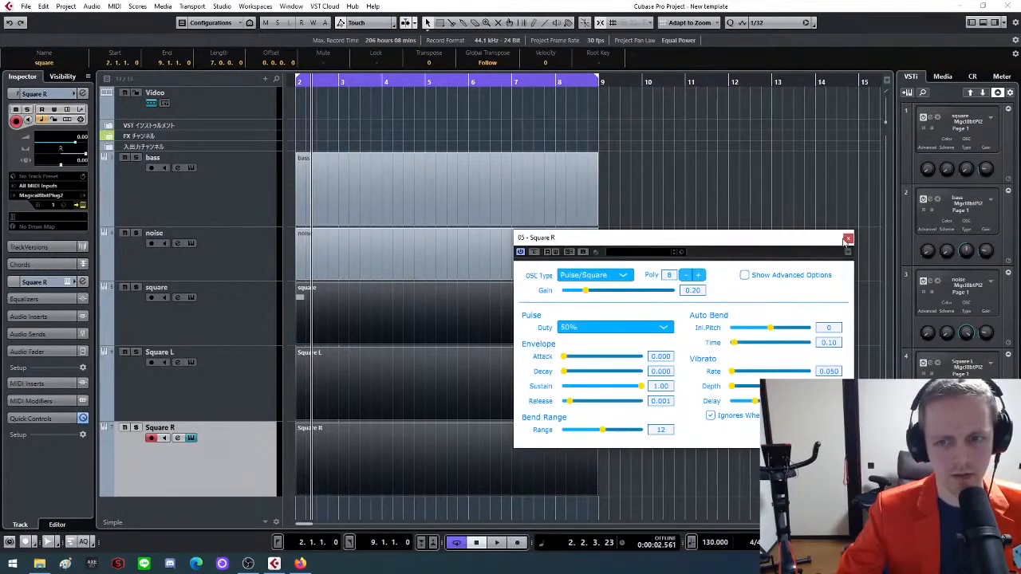
left_click(848, 239)
Reopen the three square parts in the Key Editor and shorten the A3 note at bar 2 to 0.0.2.0
left_click(400, 307)
left_click_drag(659, 309, 455, 455)
double_click(455, 455)
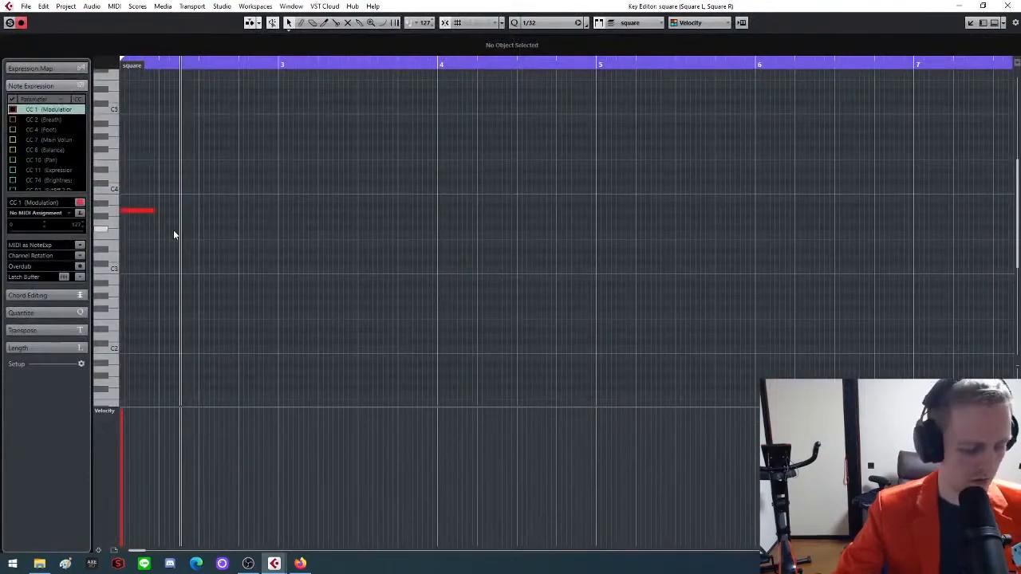
key("h")
key("h")
key("h")
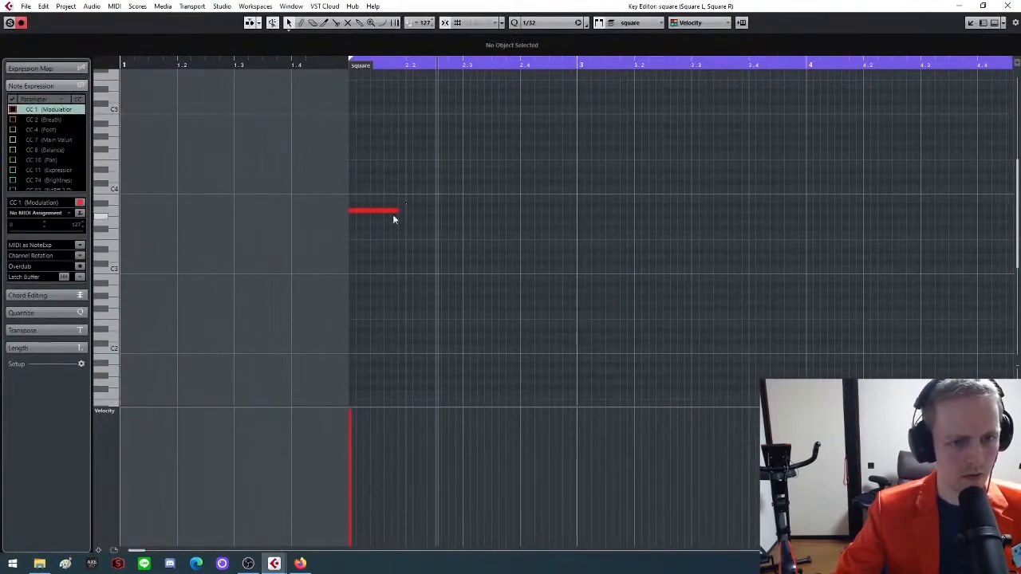
left_click_drag(394, 211, 371, 219)
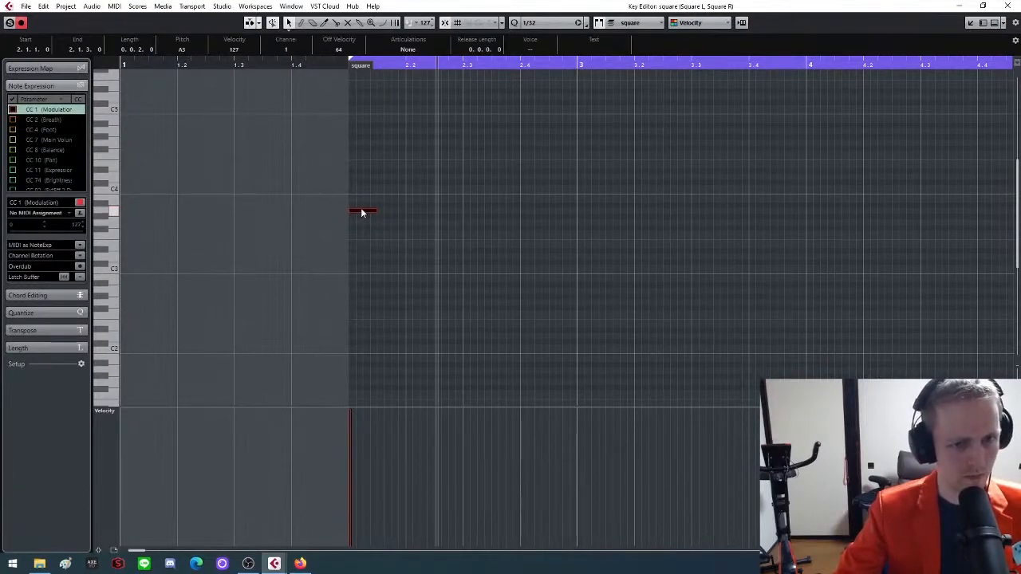
Copy the note onto every beat to form A3, A#2, D3, A3 in bar 2 and G3, A#2, D3, F3 in bar 3
left_click_drag(361, 214, 532, 212)
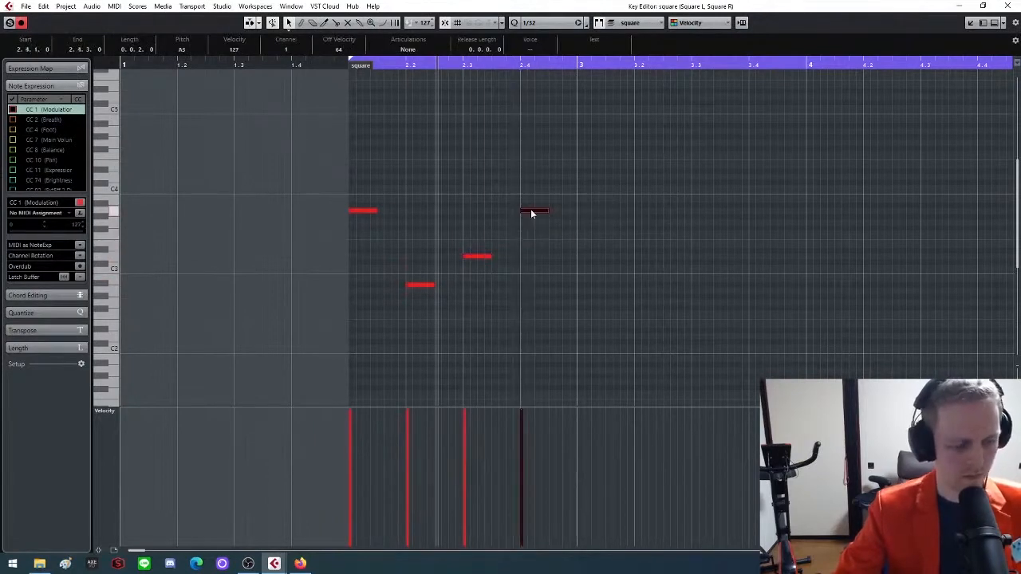
key("space")
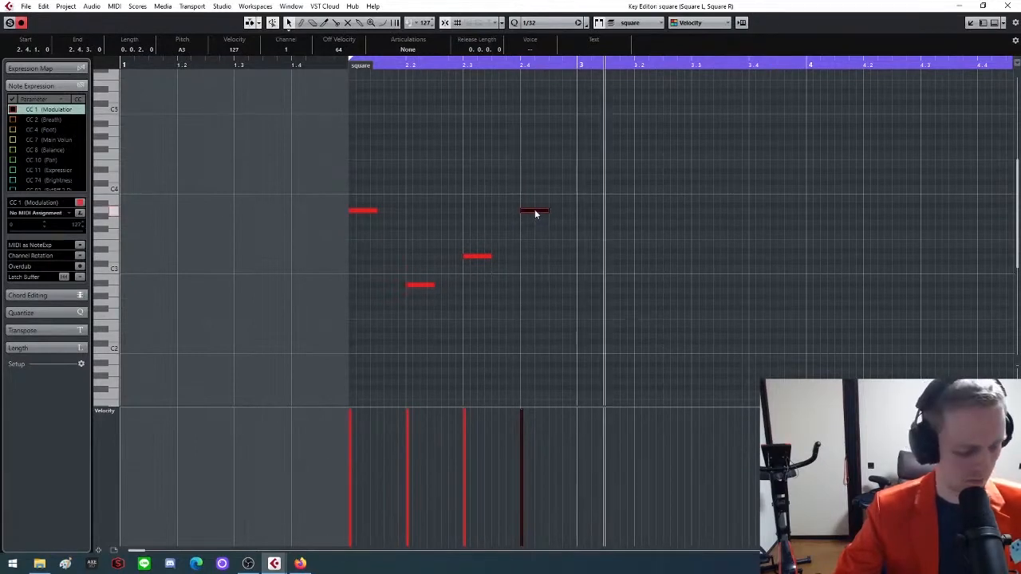
left_click_drag(535, 214, 768, 233)
key("g")
key("g")
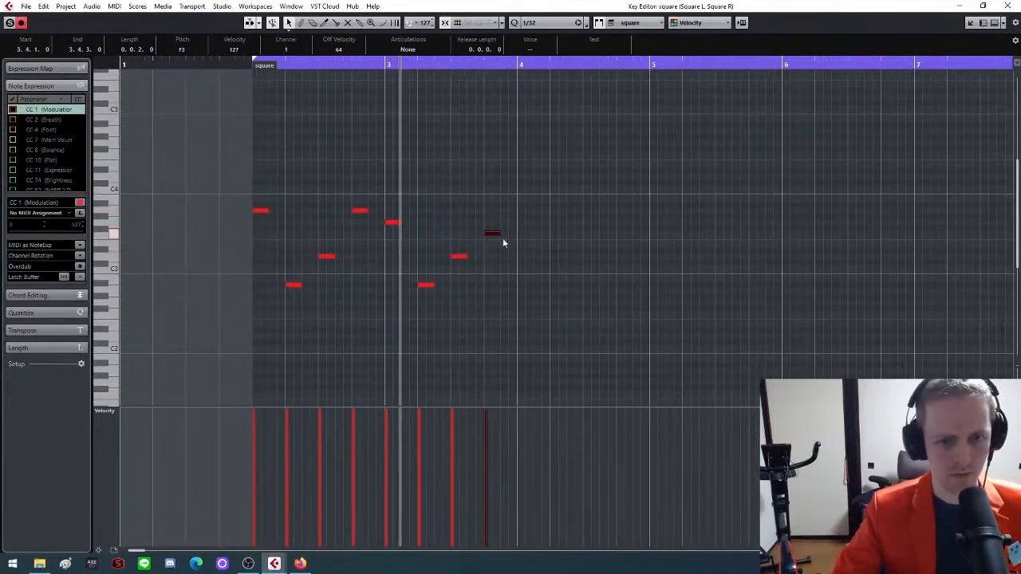
Continue the note copies with G3, A2, C3, G3 in bar 4 and F3, A2, C3, F3 in bar 5, and close the Key Editor
left_click_drag(492, 234, 525, 224)
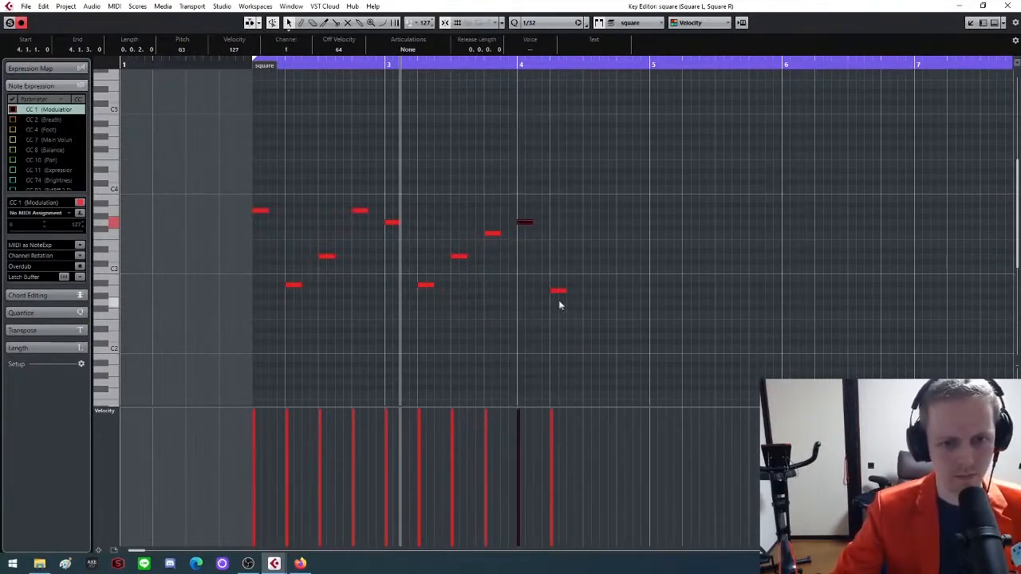
left_click(559, 292)
left_click_drag(558, 293, 634, 248)
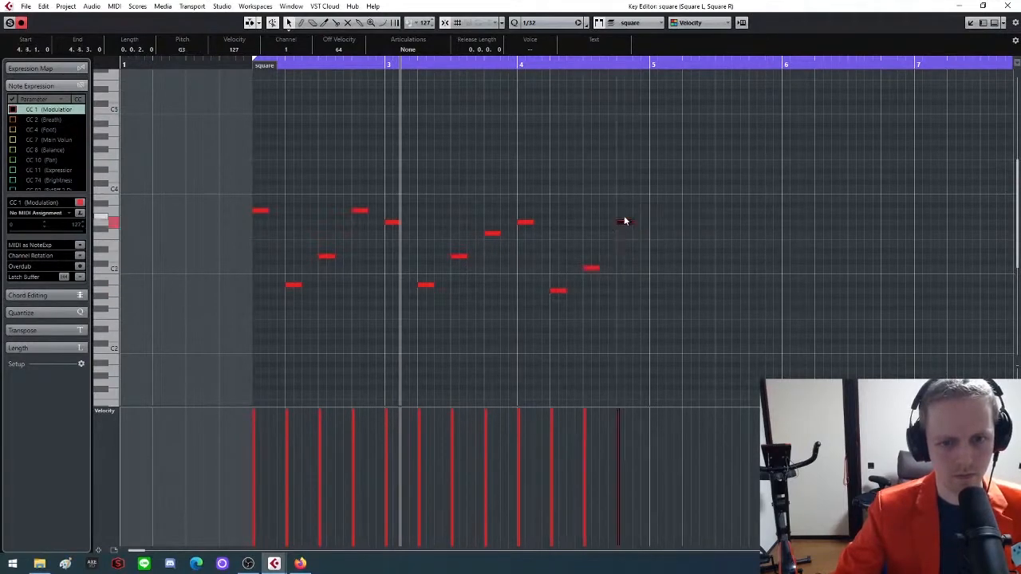
left_click(656, 235)
left_click_drag(657, 234, 758, 233)
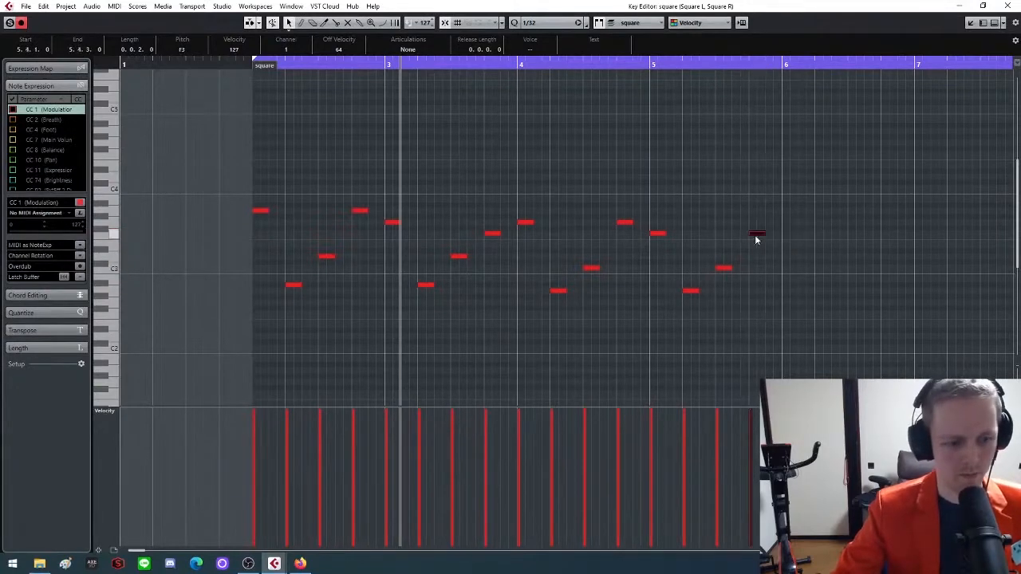
left_click(1007, 5)
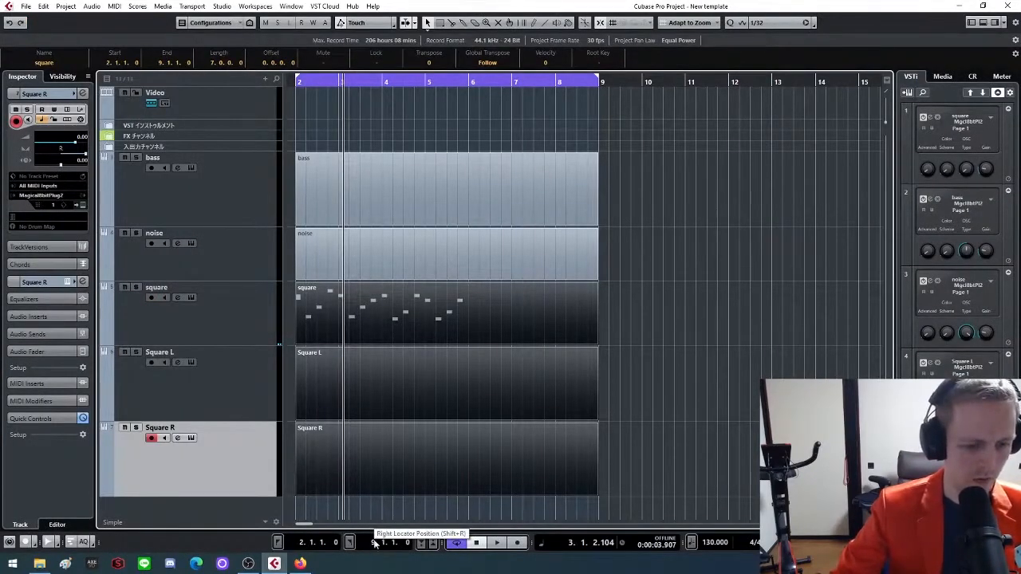
Set the right locator to bar 6 and return the project cursor to the left locator at bar 2
scroll(375, 544, "down", 2)
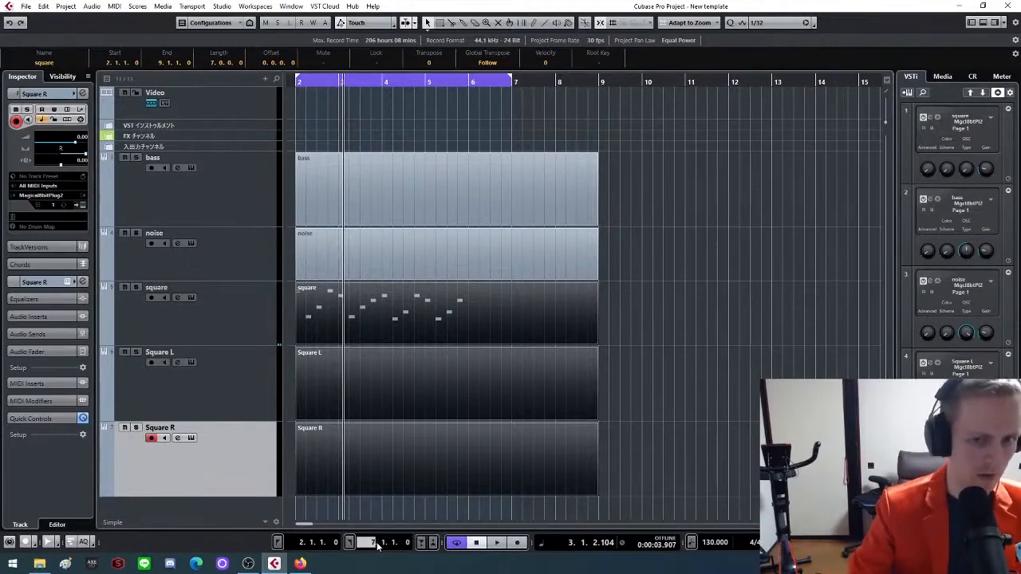
scroll(377, 545, "down", 1)
key("KP_1")
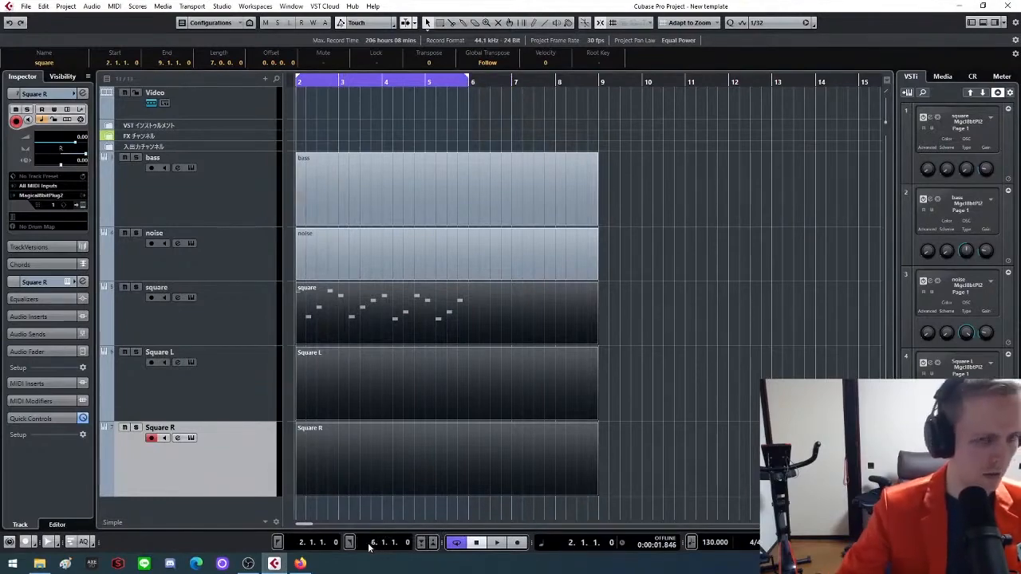
Reopen the three square parts in the Key Editor and shorten all notes of the square part to 0.0.1.0
left_click_drag(666, 298, 371, 458)
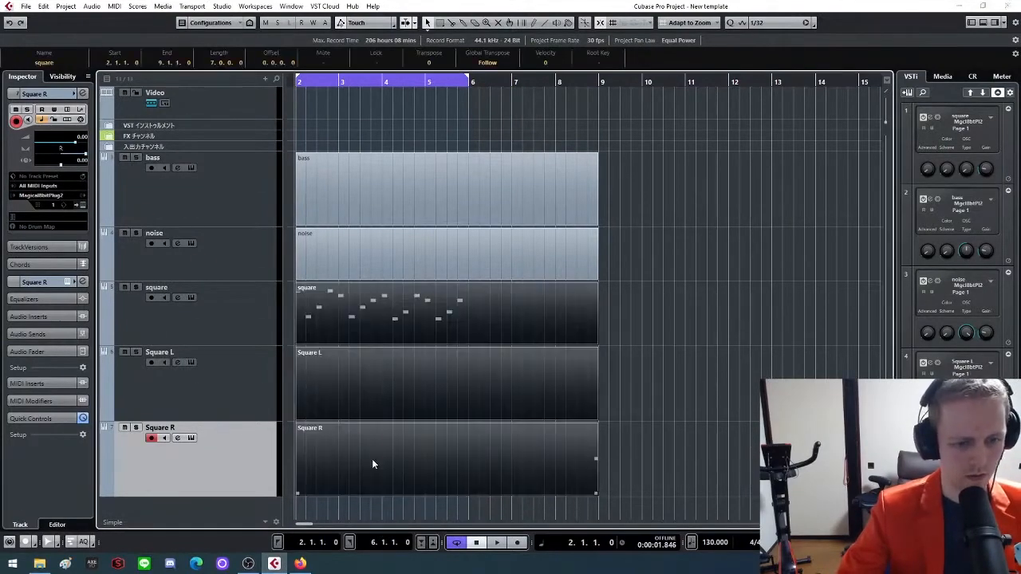
double_click(372, 458)
key("g")
key("h")
key("h")
key("h")
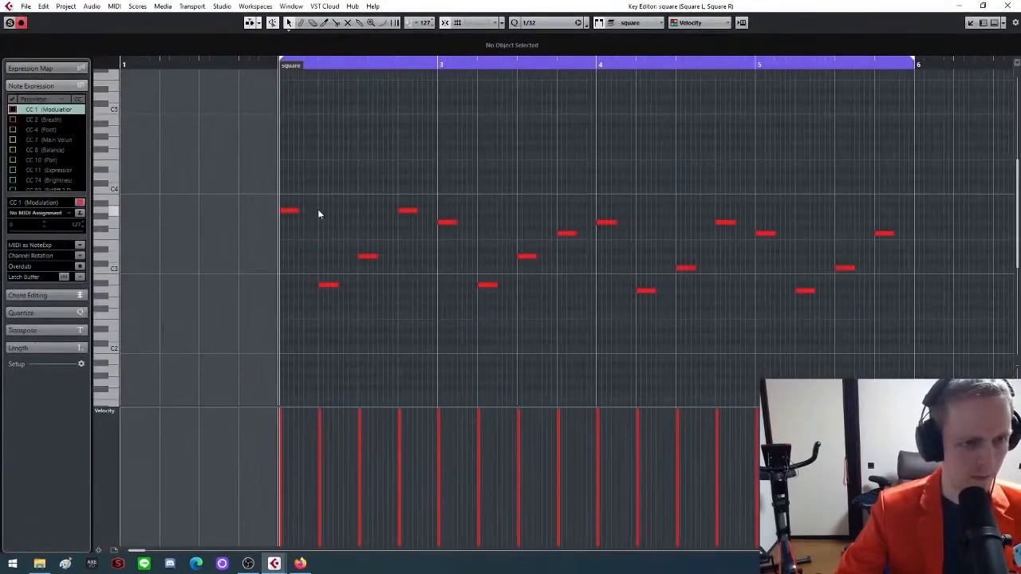
key("g")
key("g")
left_click_drag(250, 161, 818, 350)
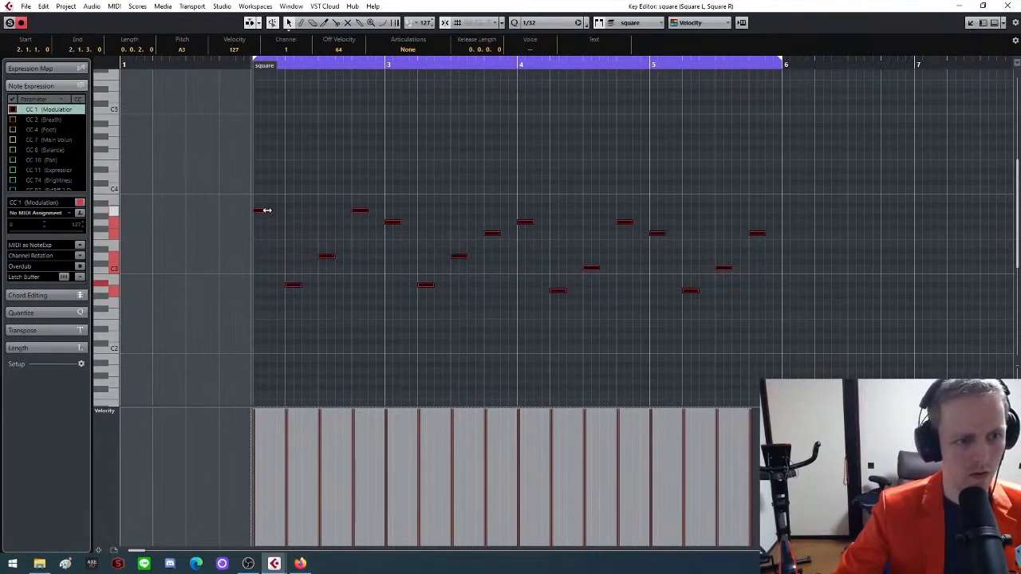
left_click_drag(266, 210, 256, 212)
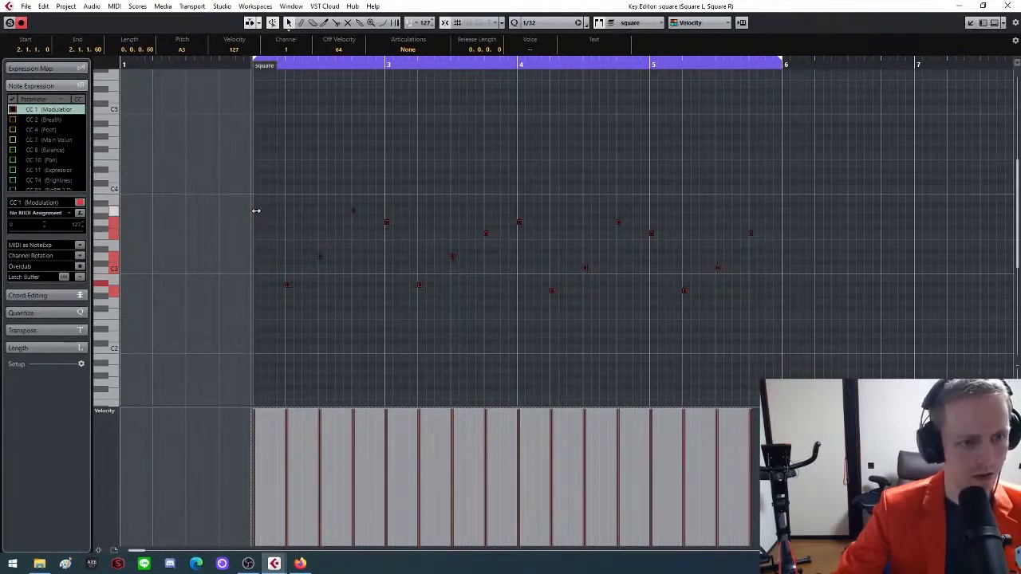
left_click_drag(257, 212, 261, 211)
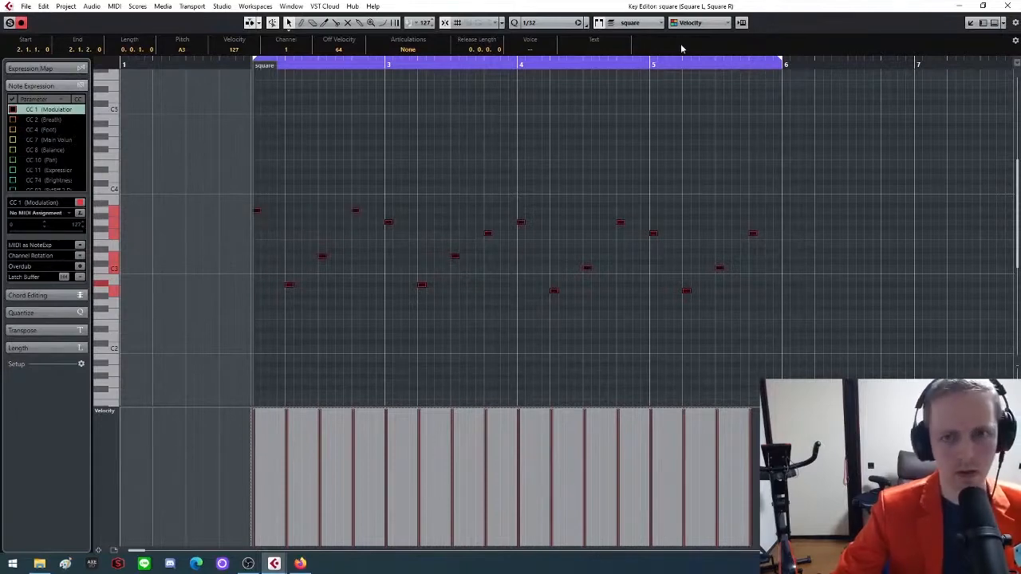
Make Square L the active part in the Key Editor and clear the note selection
left_click(662, 22)
left_click(650, 45)
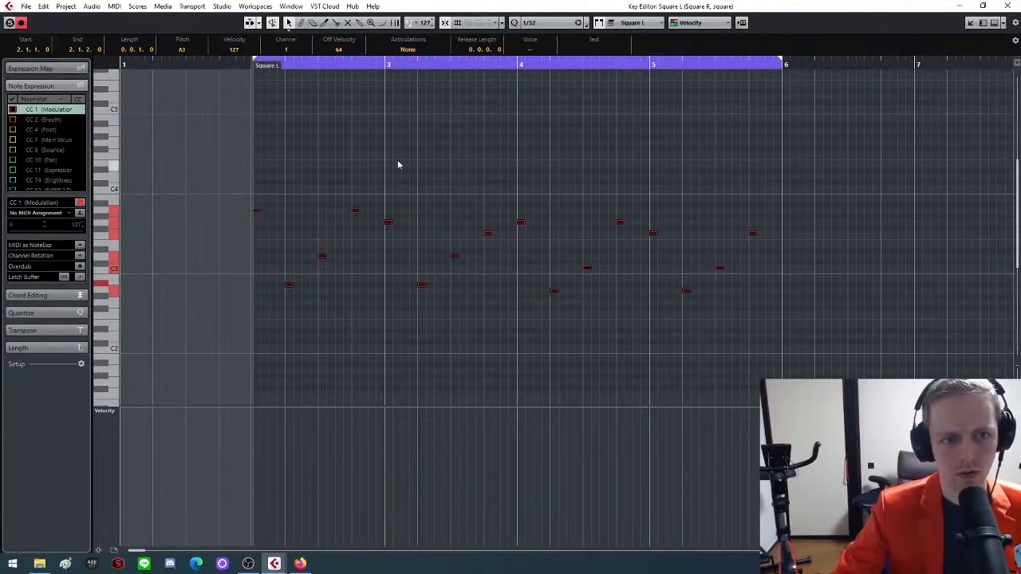
left_click(376, 145)
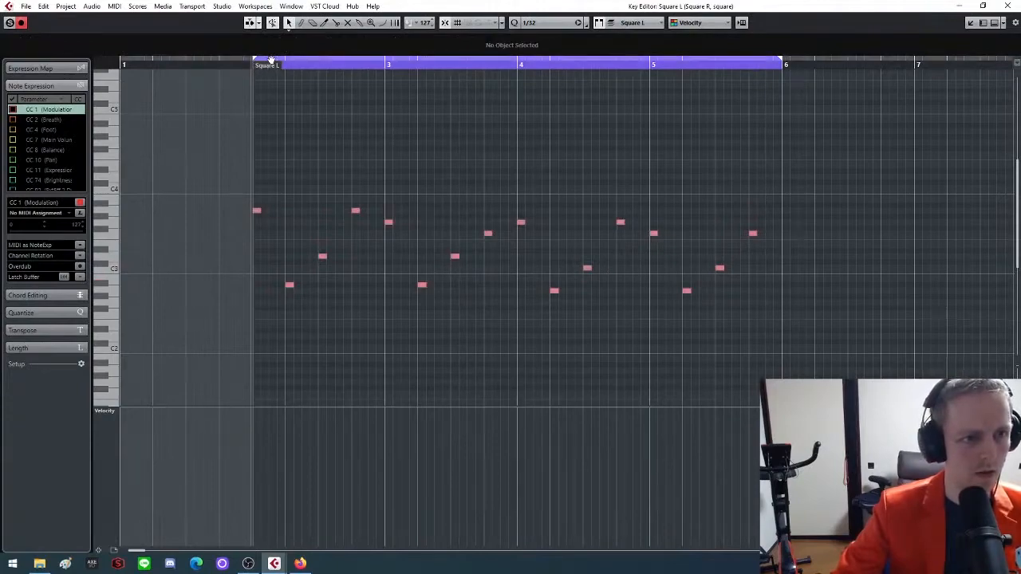
Turn off the cycle and place the project cursor at the end of the first Square L note in bar 2
left_click(286, 70)
key("h")
key("h")
key("h")
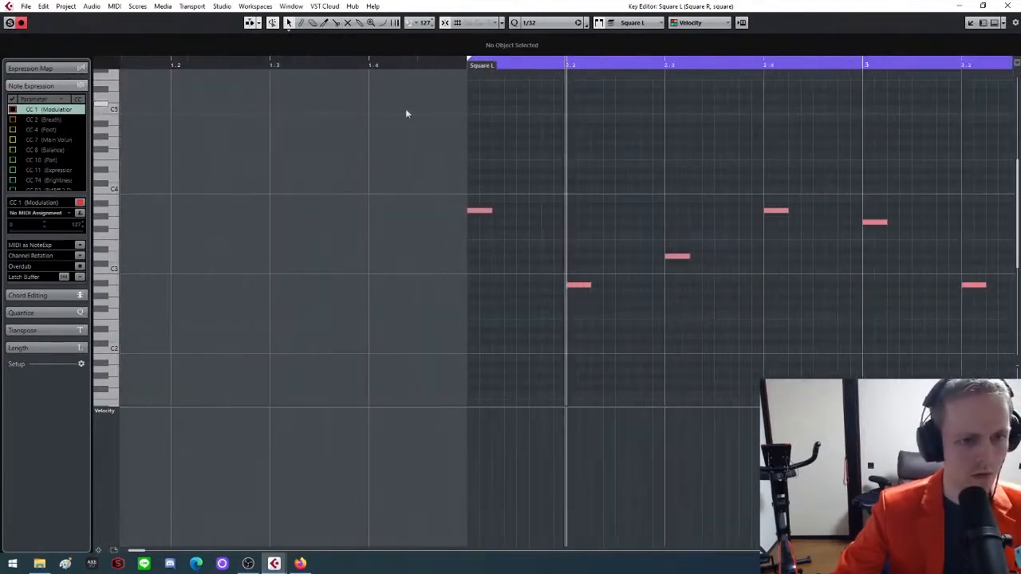
left_click(519, 68)
key("g")
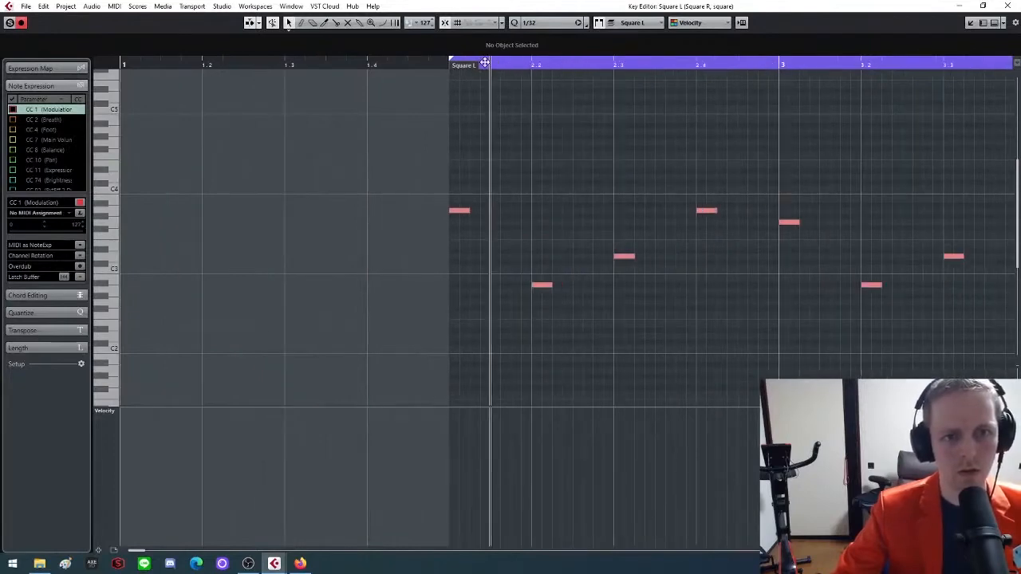
left_click(472, 62)
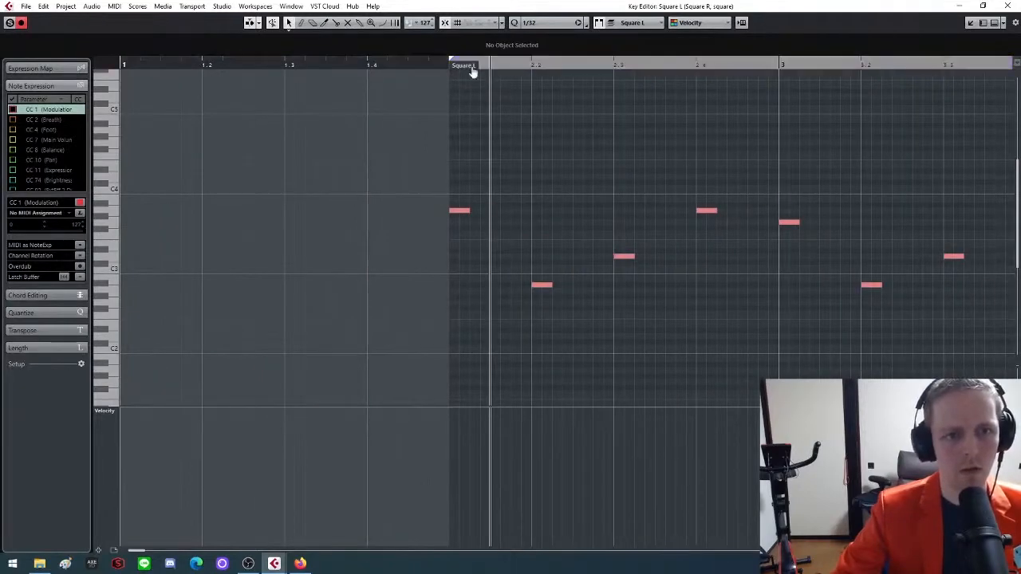
left_click(493, 66)
left_click_drag(492, 66, 469, 73)
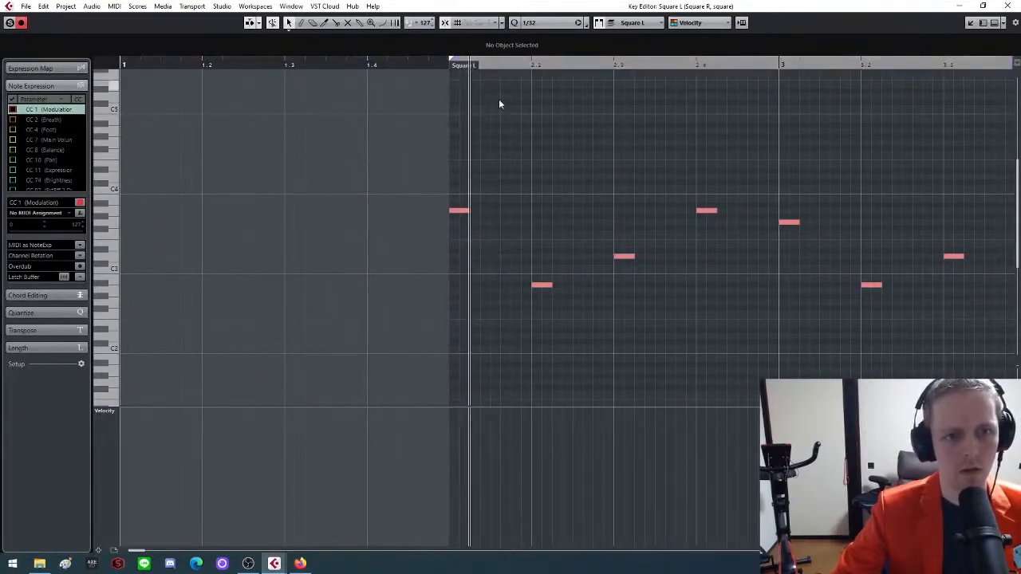
Shift all Square L notes so the first starts at 2.1.2.0, and lower their velocity to 29
key("g")
key("g")
key("g")
key("ctrl+a")
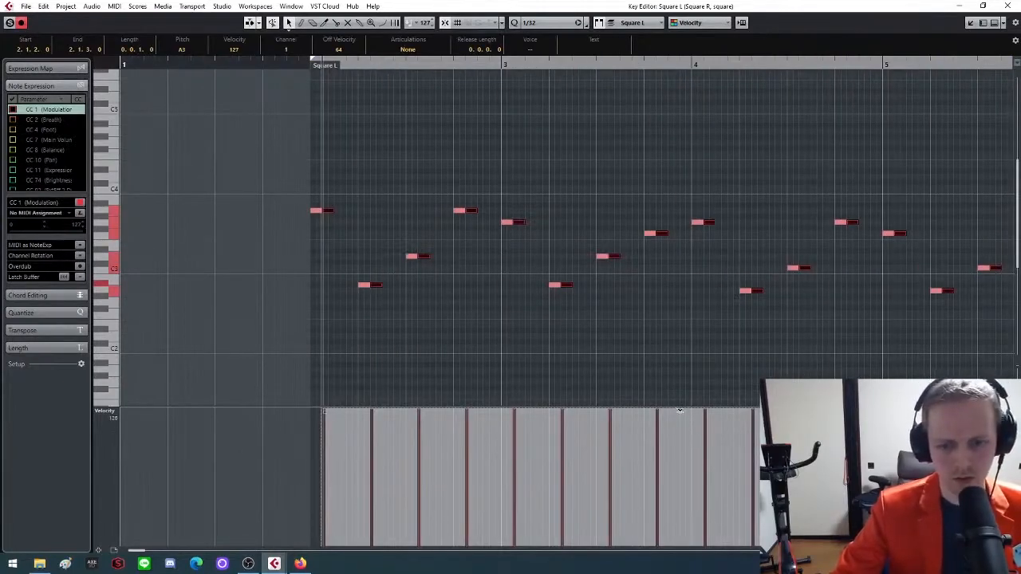
left_click_drag(680, 411, 689, 480)
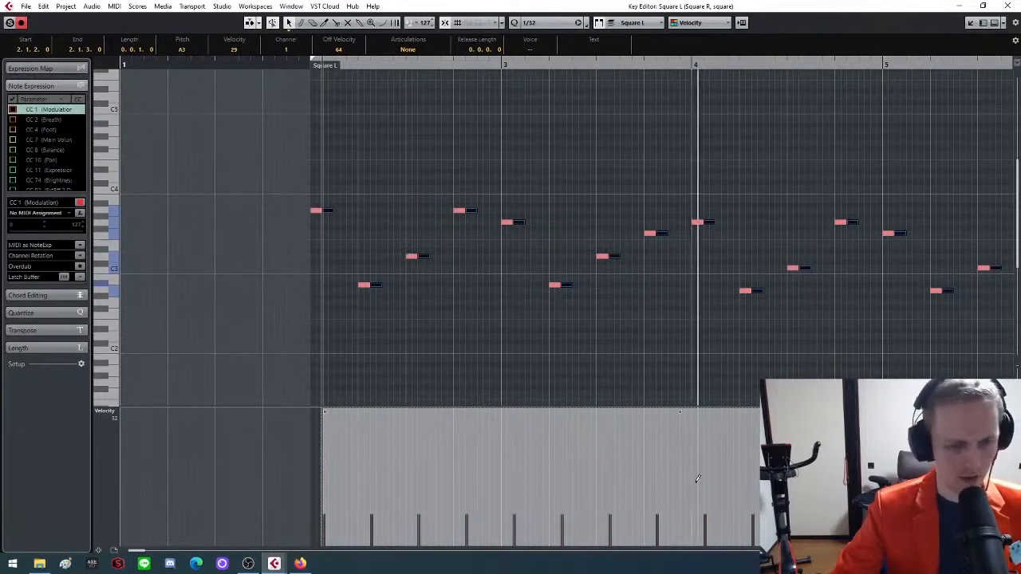
Shift all Square R notes to follow the Square L notes, starting at 2.1.3.0, and lower their velocity to 10
key("g")
key("g")
key("h")
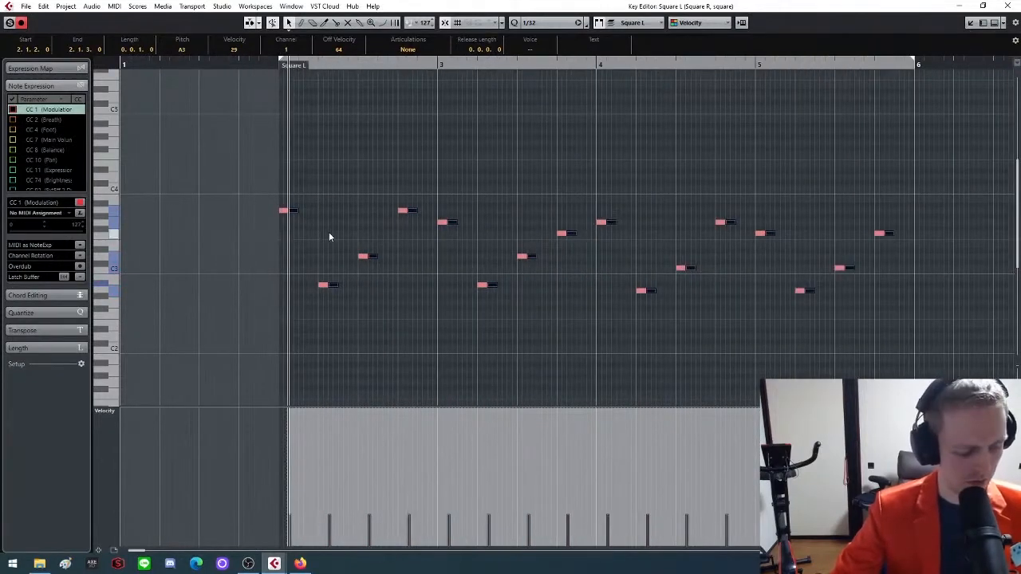
left_click(298, 64)
key("h")
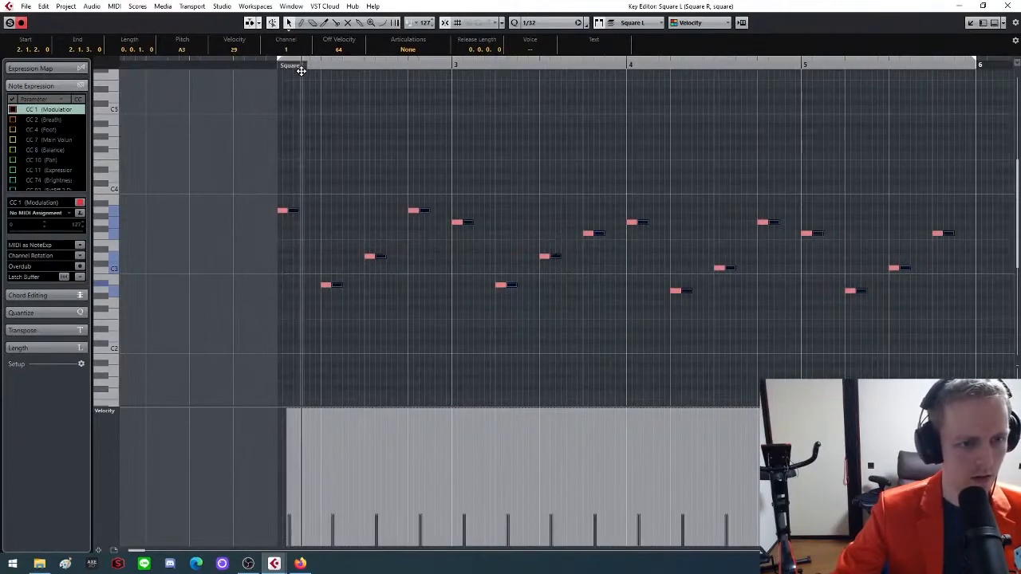
left_click(644, 24)
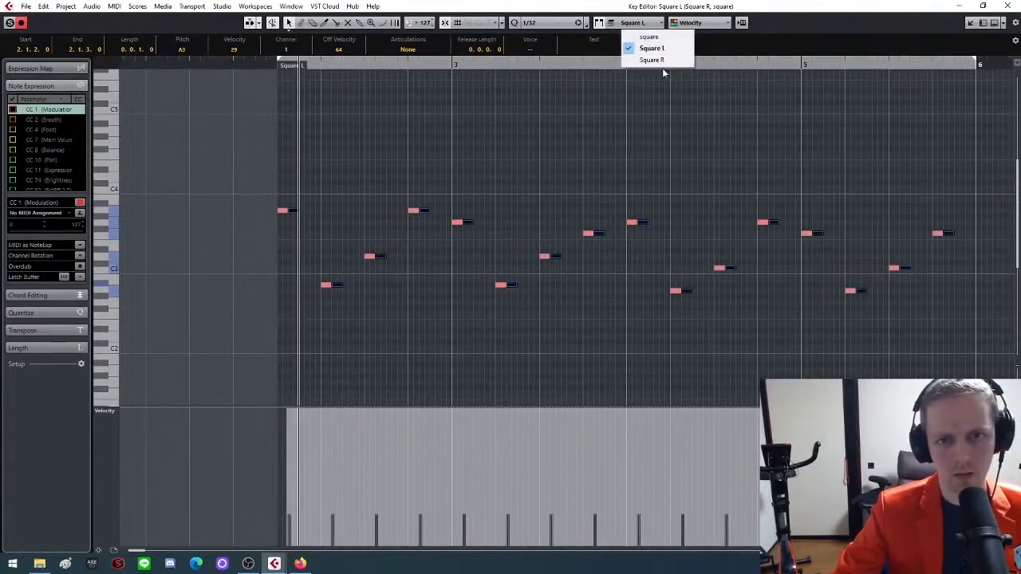
left_click(651, 60)
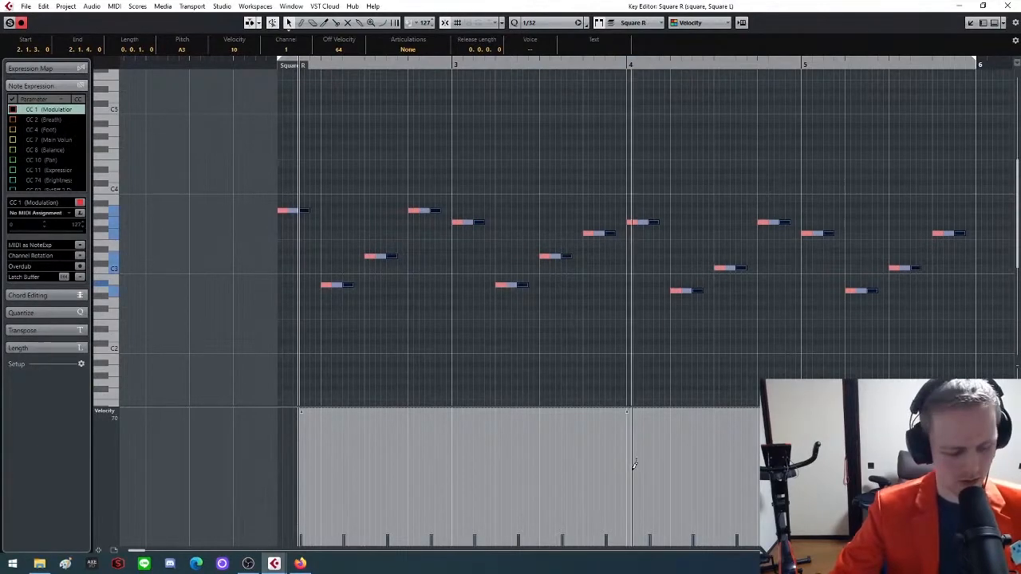
key("g")
key("g")
left_click(396, 163)
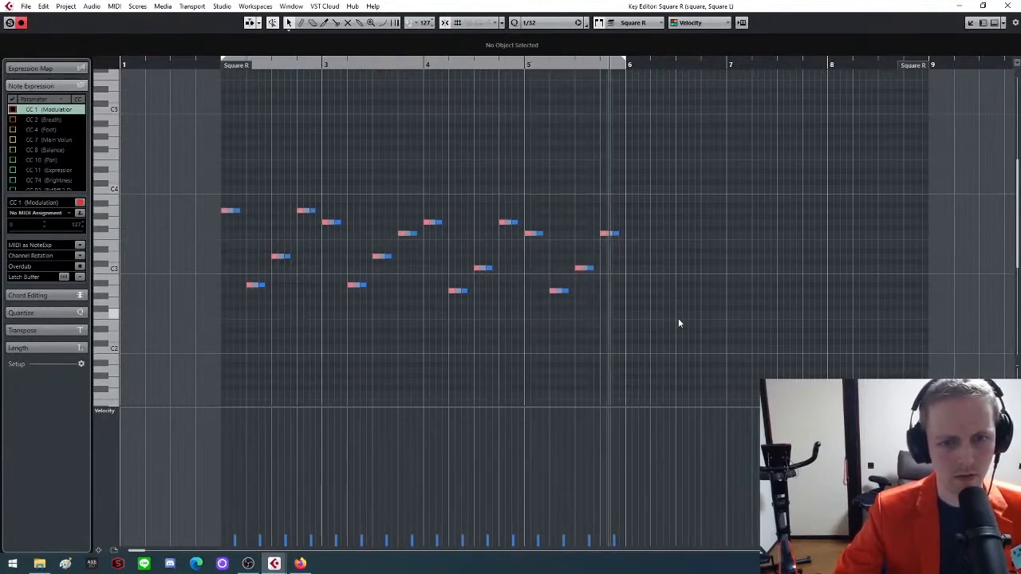
Turn the cycle between bars 2 and 6 back on and play the layered arpeggio
key("space")
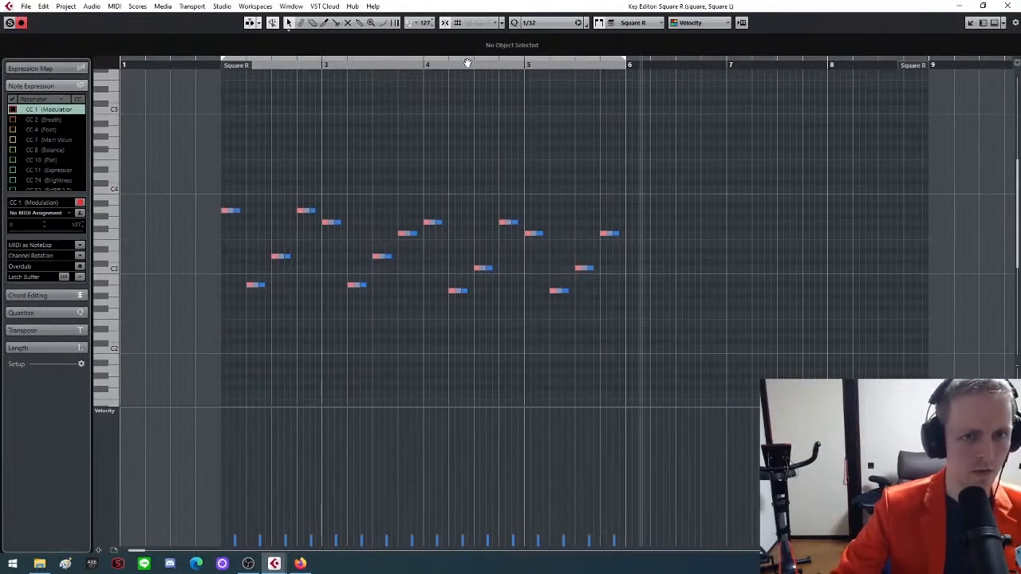
left_click(467, 62)
key("space")
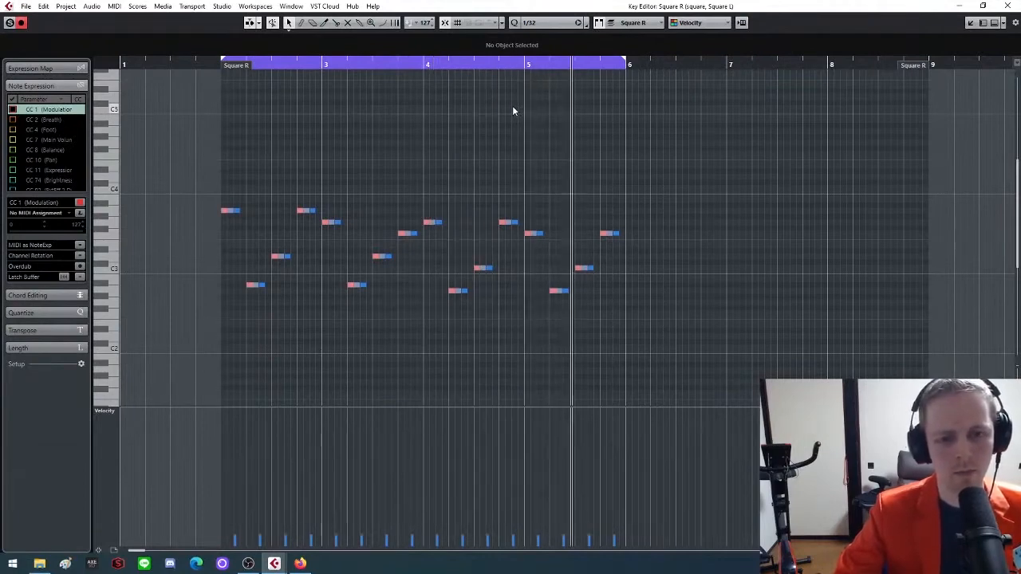
key("space")
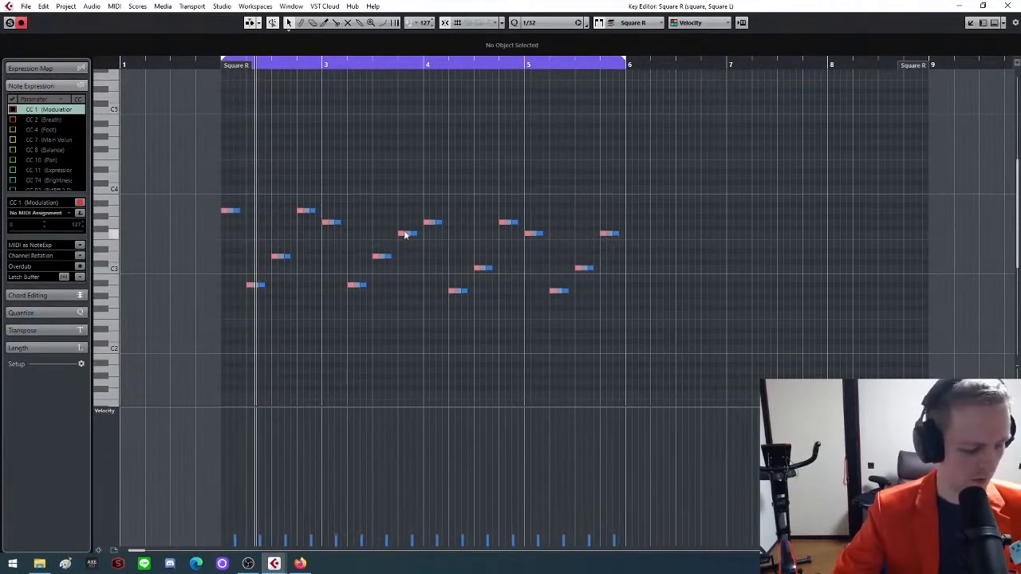
key("g")
key("g")
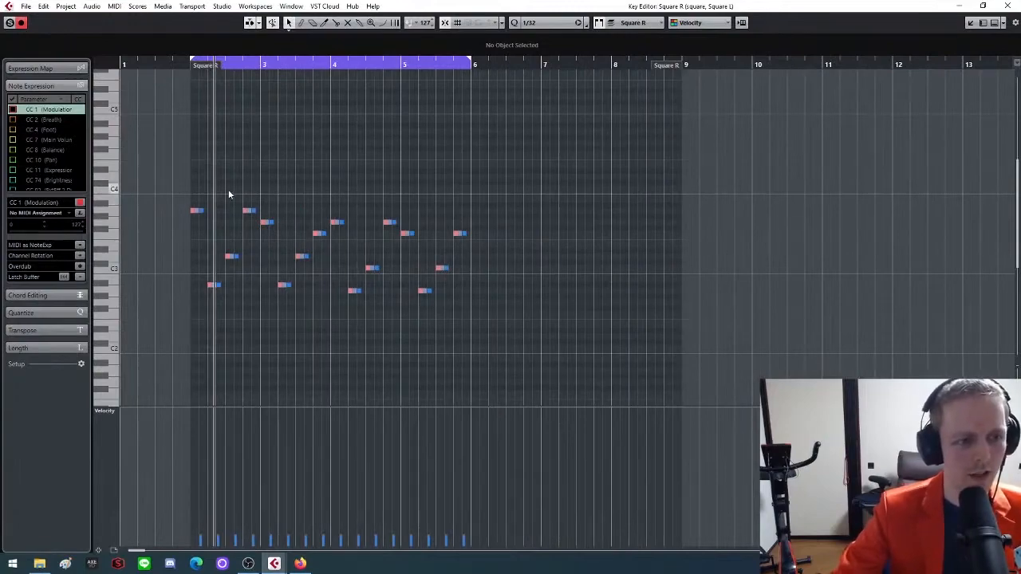
key("h")
key("h")
key("h")
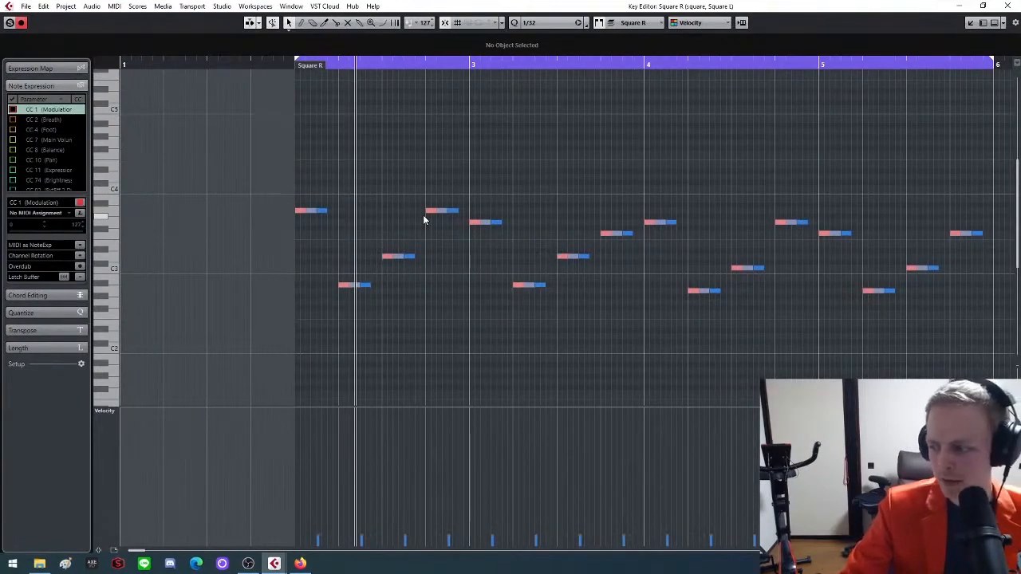
key("g")
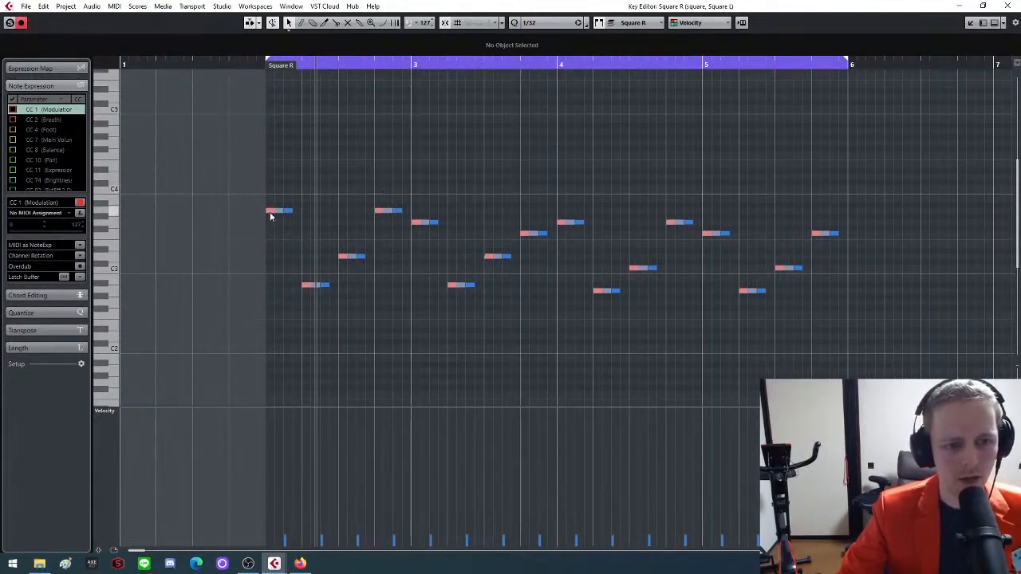
Briefly play the arpeggio from the left locator with square as the active part, and close the Key Editor
key("ctrl+a")
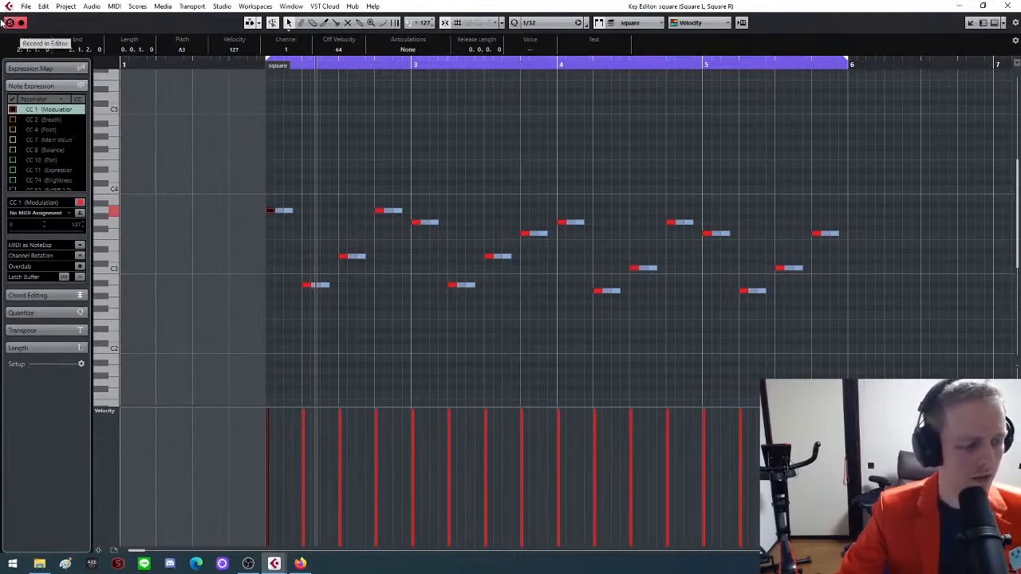
key("KP_1")
key("space")
key("space")
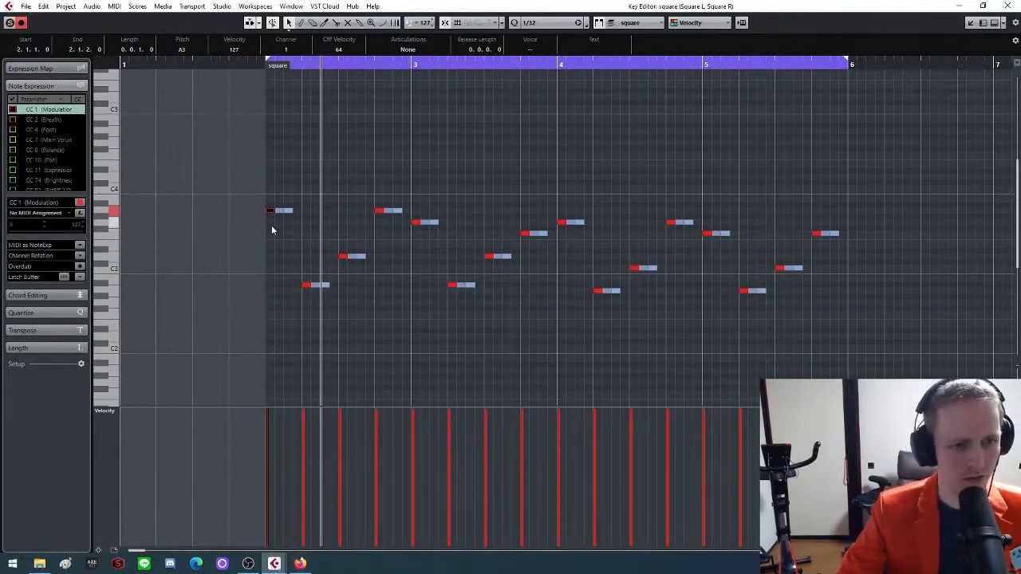
mouse_move(274, 563)
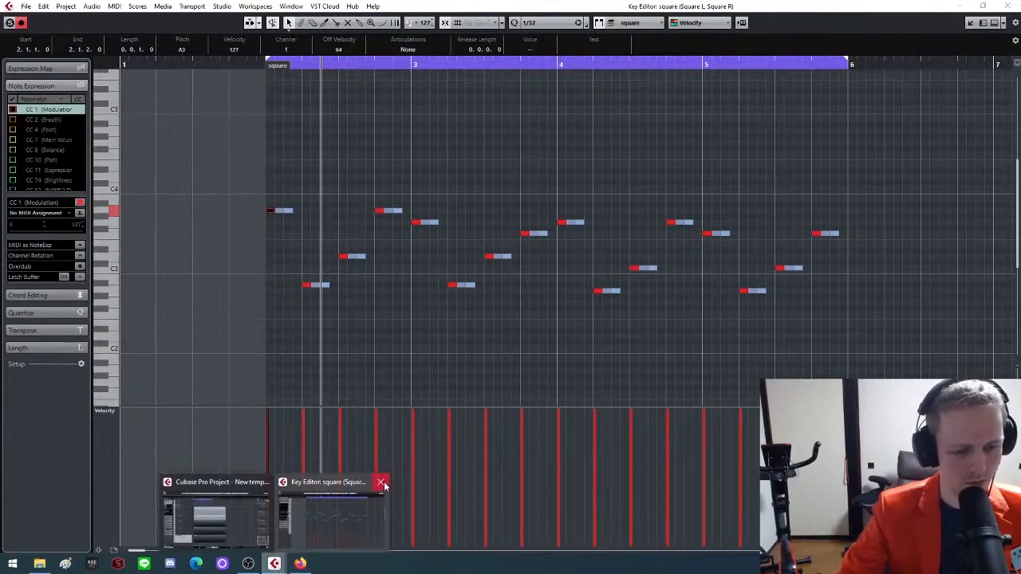
left_click(382, 484)
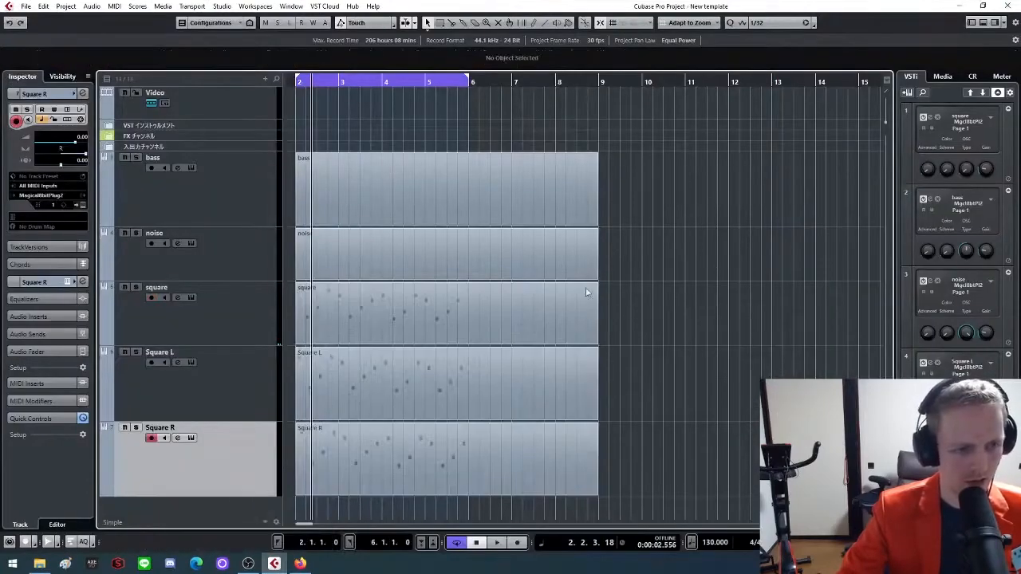
Solo the square track and play it through the cycle range
left_click(137, 288)
key("space")
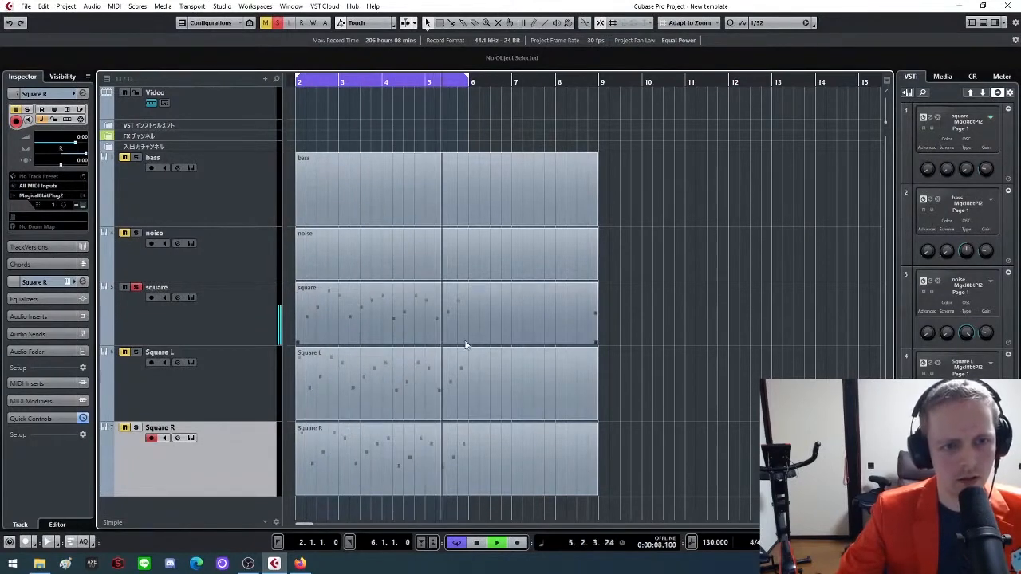
key("space")
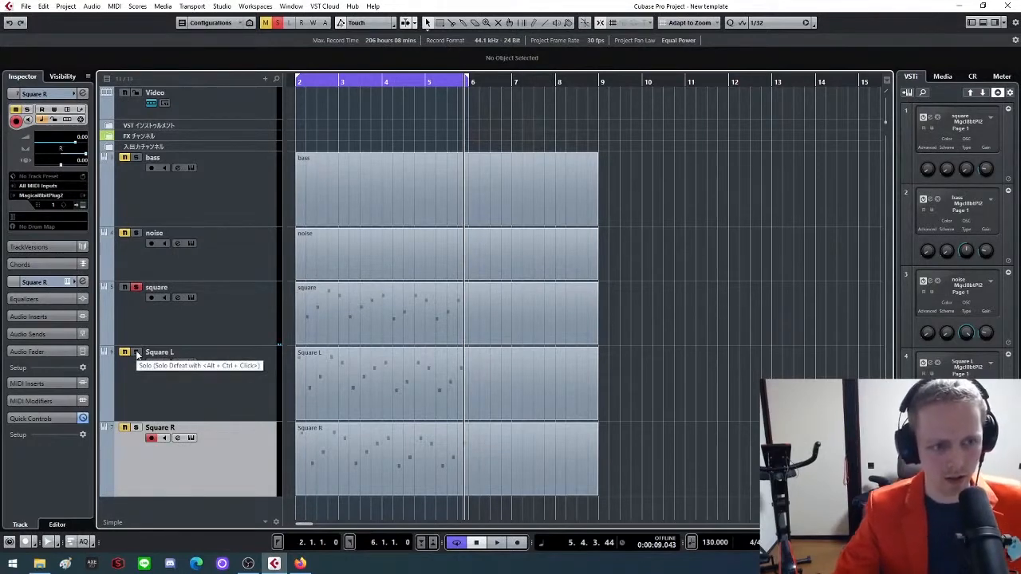
Solo Square L along with square and play both tracks from the left locator
left_click(137, 353)
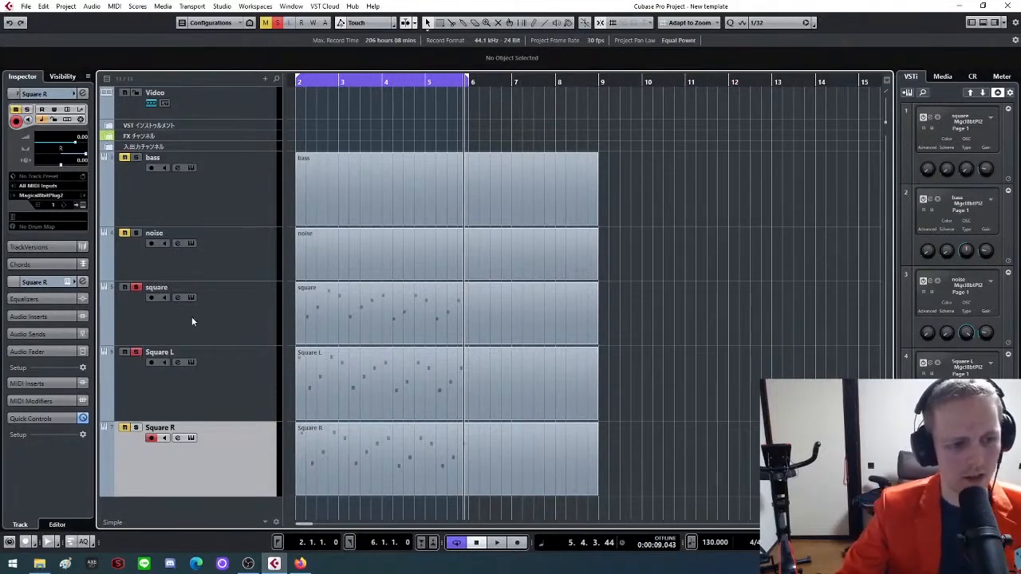
key("KP_1")
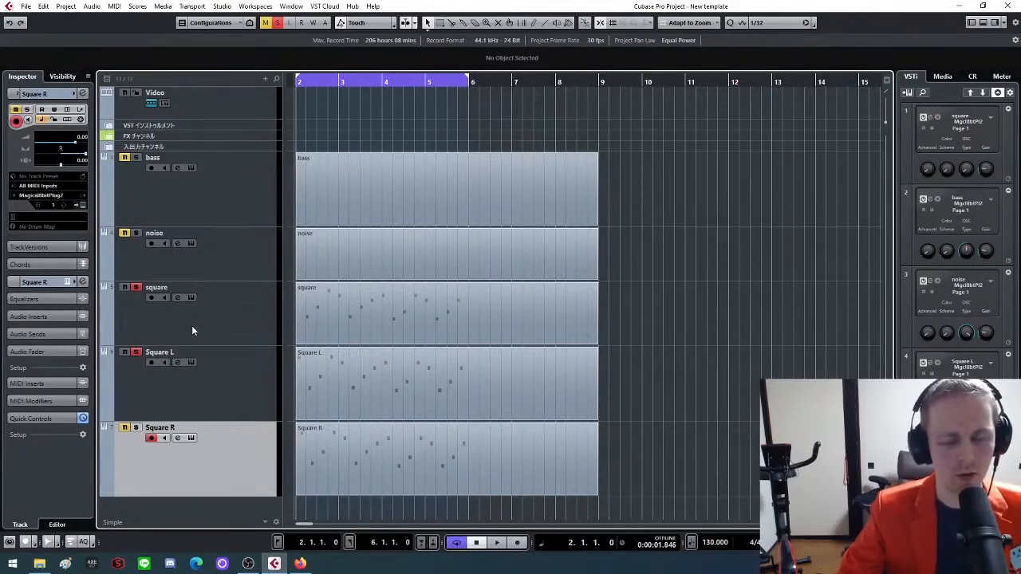
key("space")
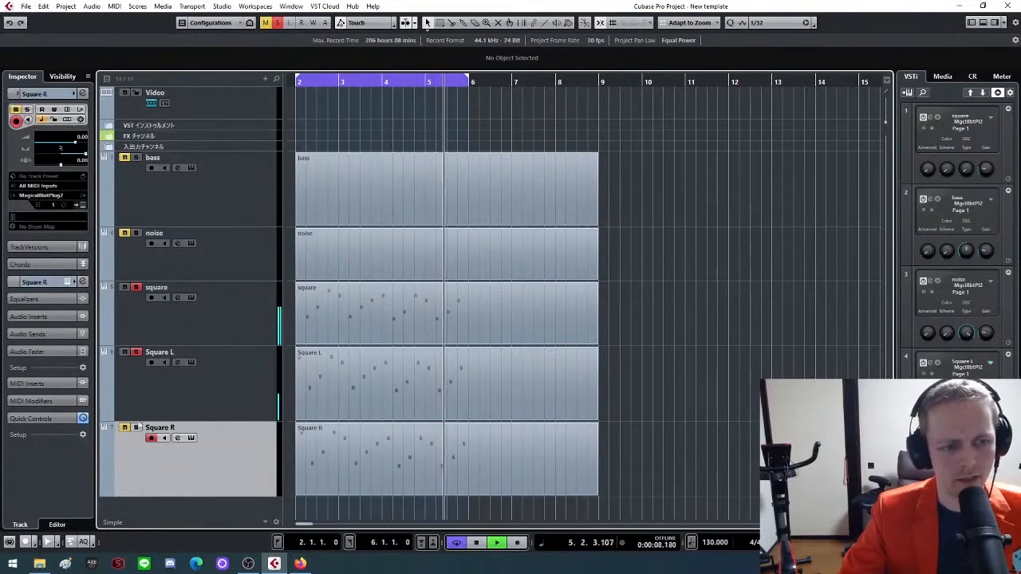
key("space")
Add Square R to the soloed tracks and play all three square tracks from the left locator
left_click(136, 428)
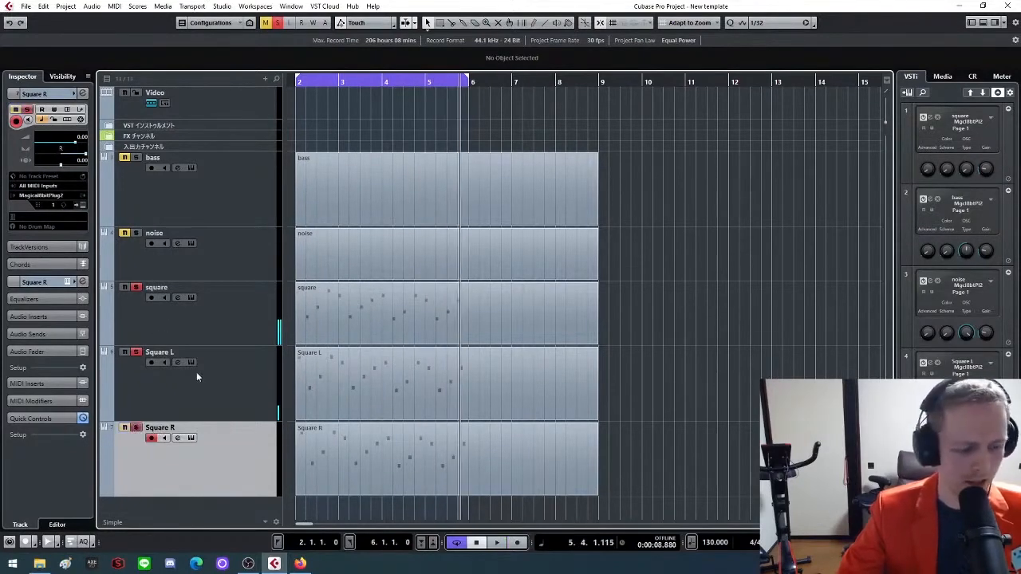
key("KP_1")
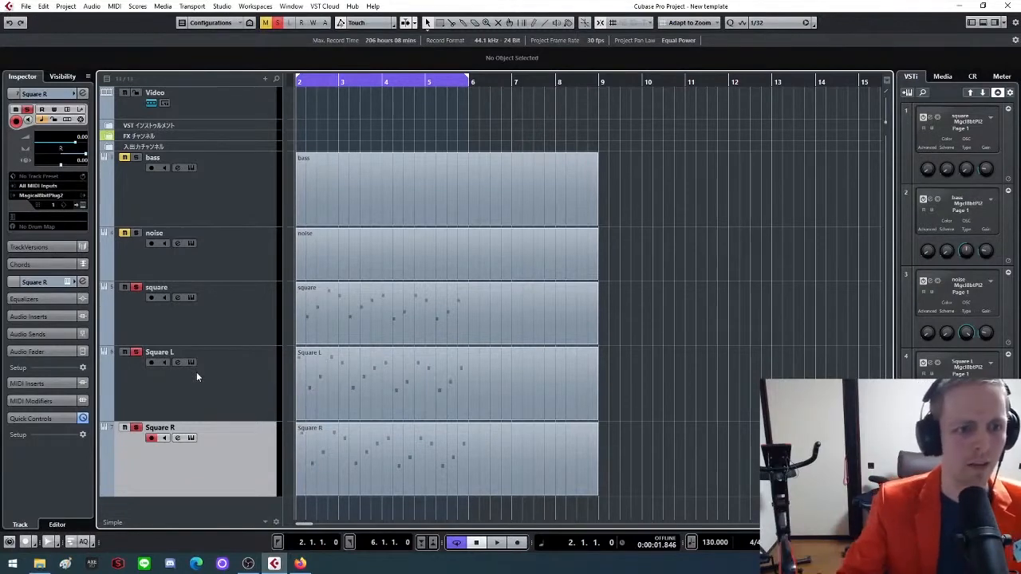
key("space")
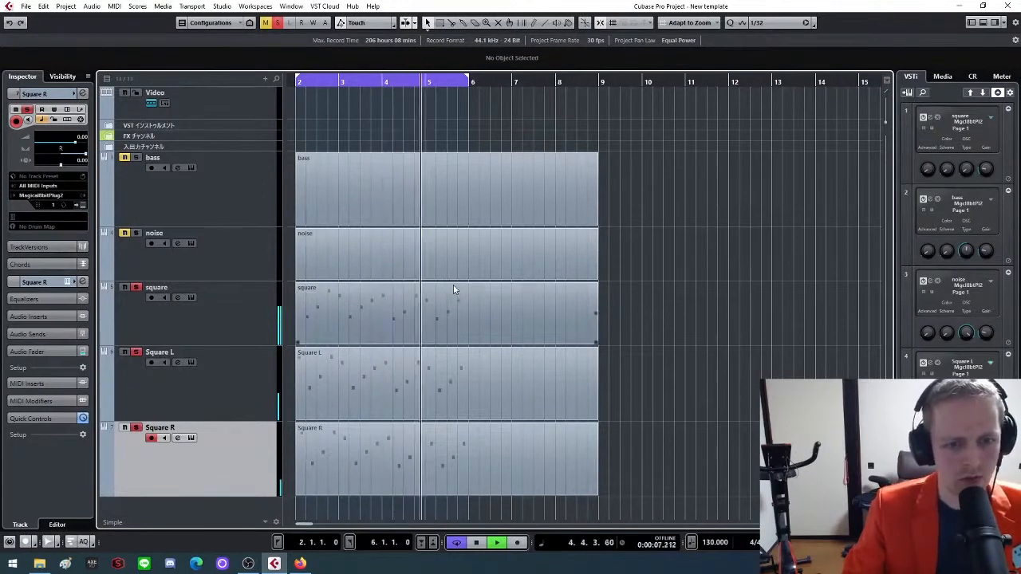
key("space")
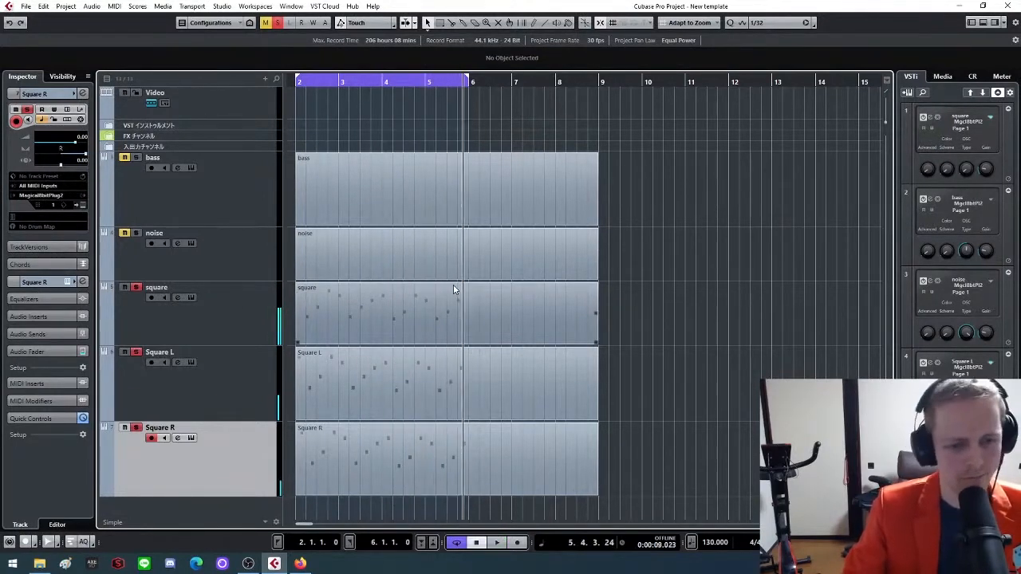
Deactivate all solo states and delete the note-filled parts on the square, Square L and Square R tracks
key("g")
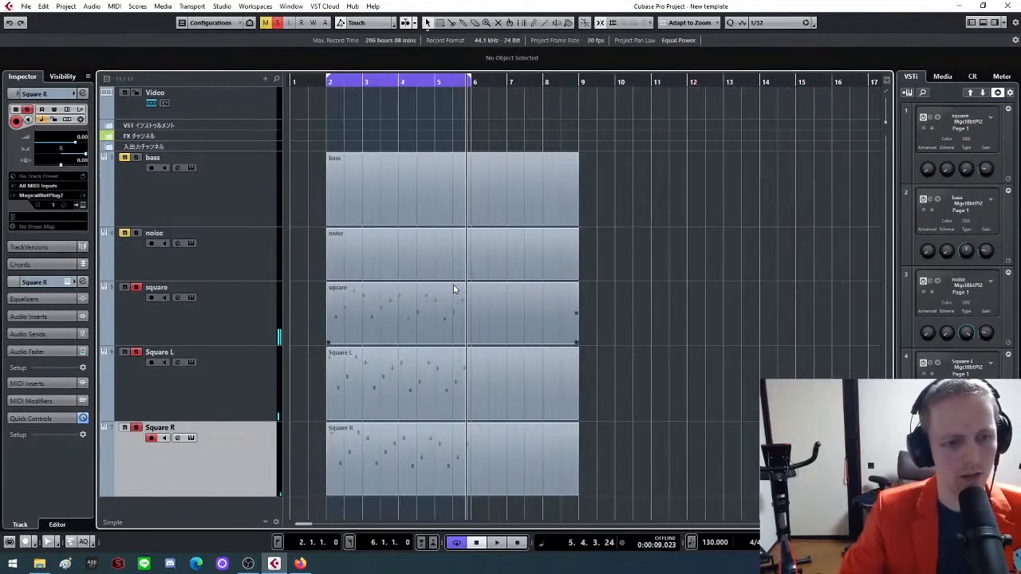
left_click(278, 23)
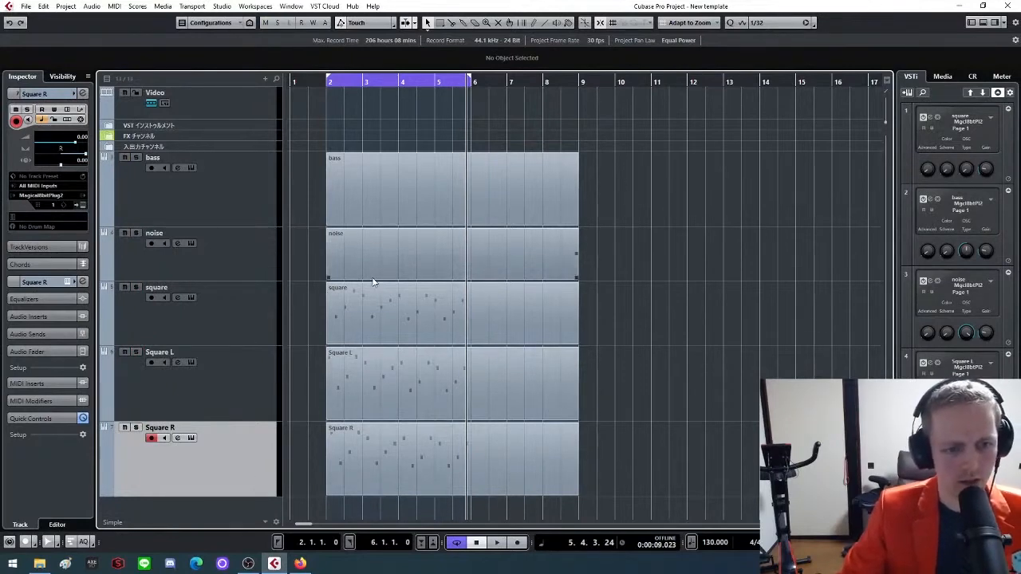
left_click_drag(634, 390, 489, 499)
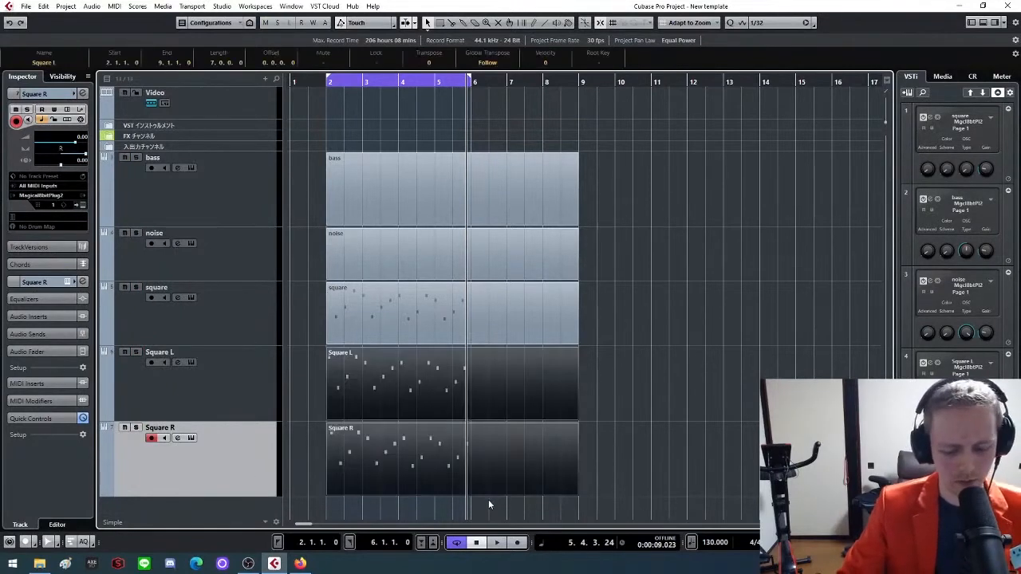
key("Delete")
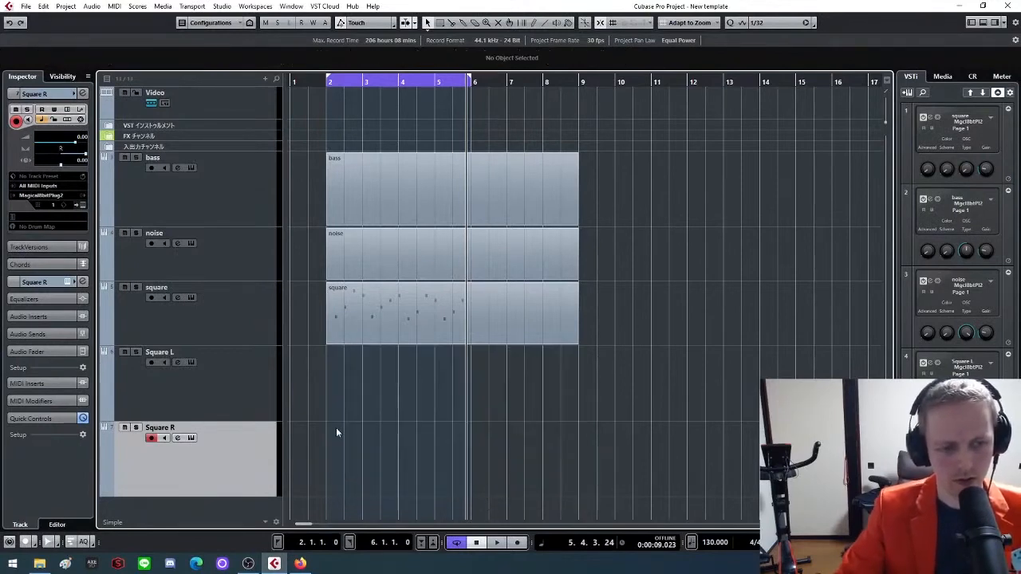
left_click(396, 332)
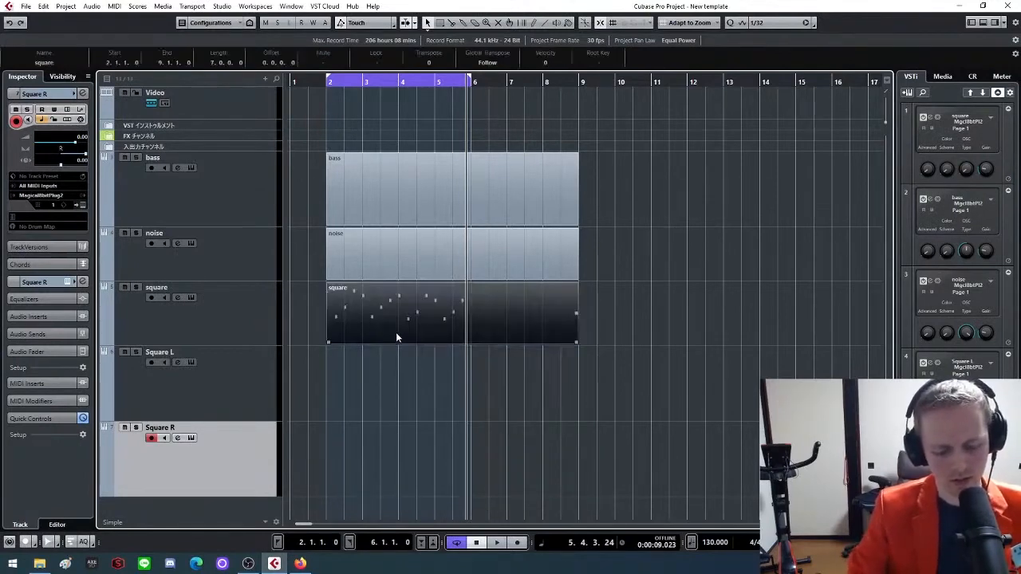
key("Delete")
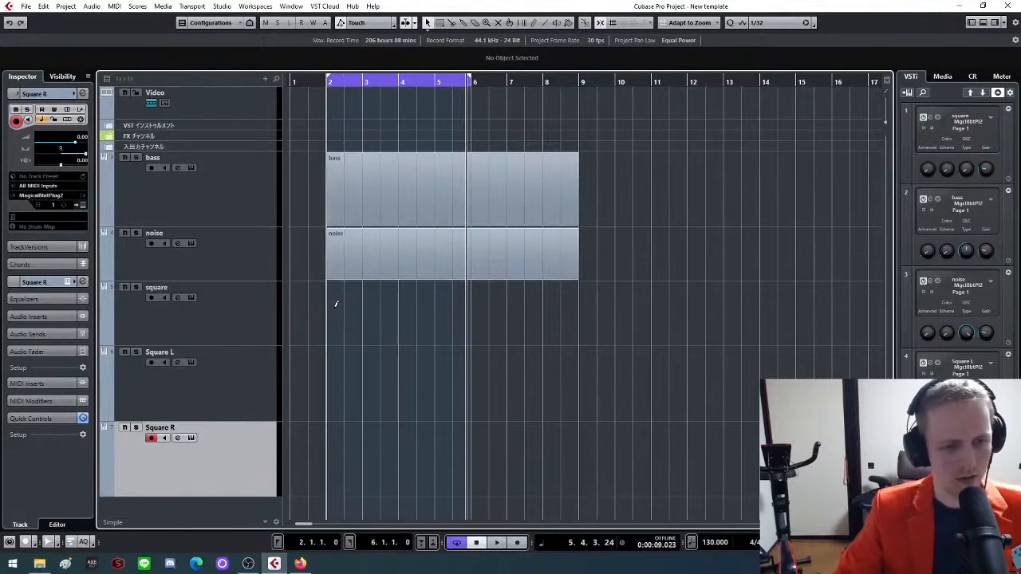
Draw empty parts from bar 2 to bar 9 on the square, Square L and Square R tracks
left_click_drag(345, 307, 579, 311)
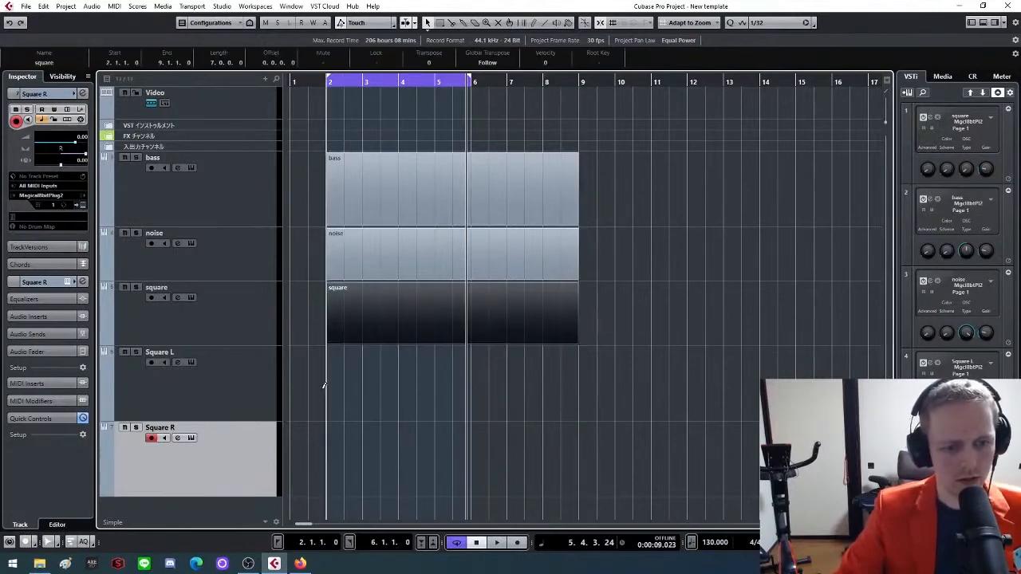
mouse_move(329, 387)
left_mouse_down()
mouse_move(588, 365)
mouse_move(581, 359)
left_mouse_up()
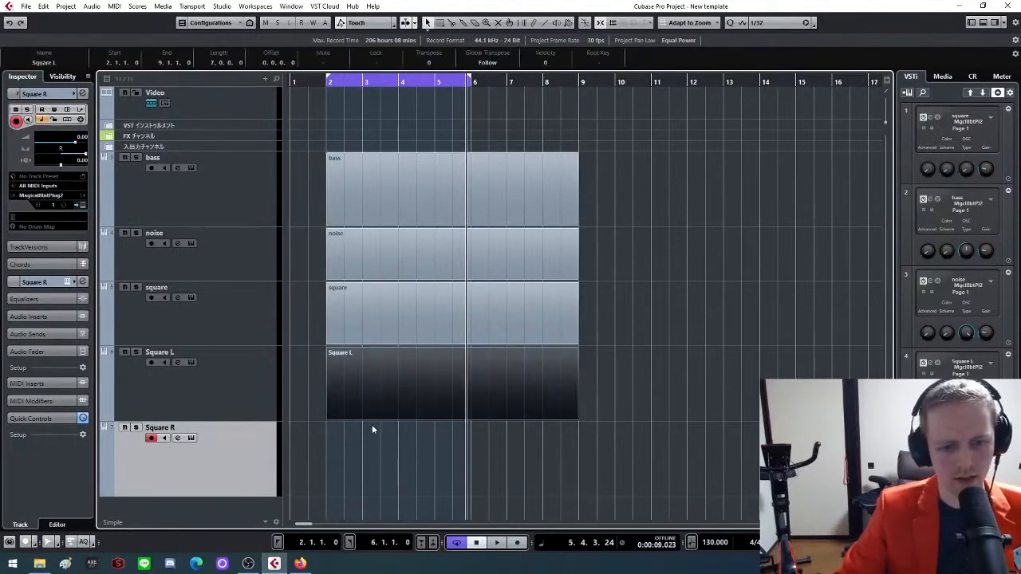
left_click_drag(331, 459, 581, 448)
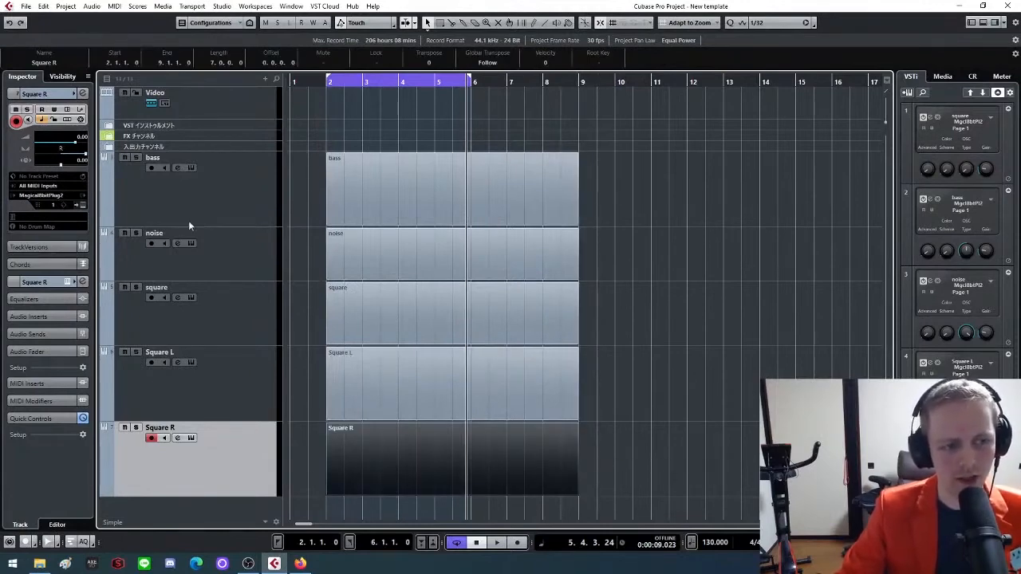
Reduce the heights of the bass, Square L and Square R tracks in the track list
mouse_move(191, 224)
left_mouse_down()
mouse_move(191, 192)
mouse_move(197, 205)
left_mouse_up()
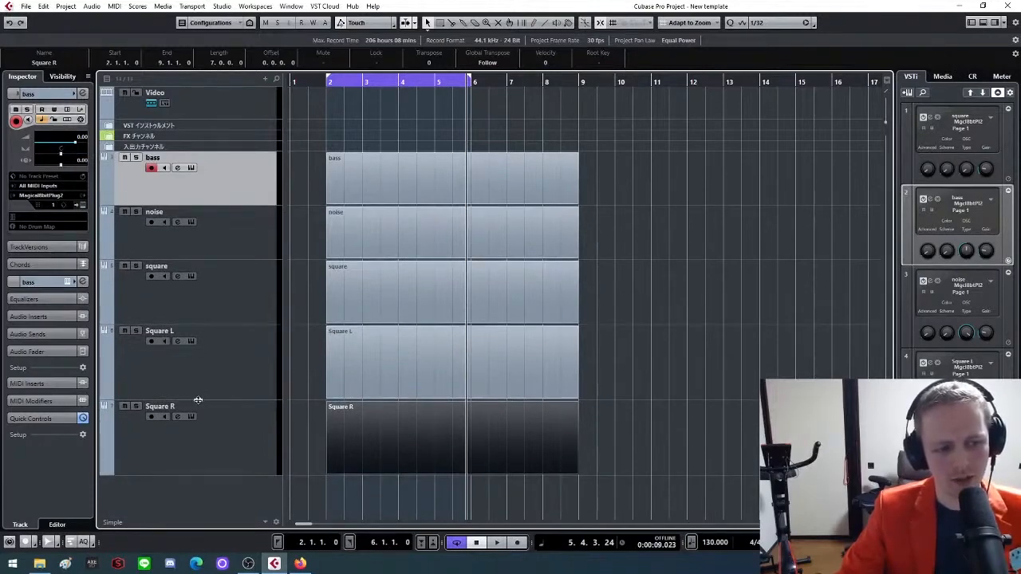
left_click_drag(200, 401, 199, 391)
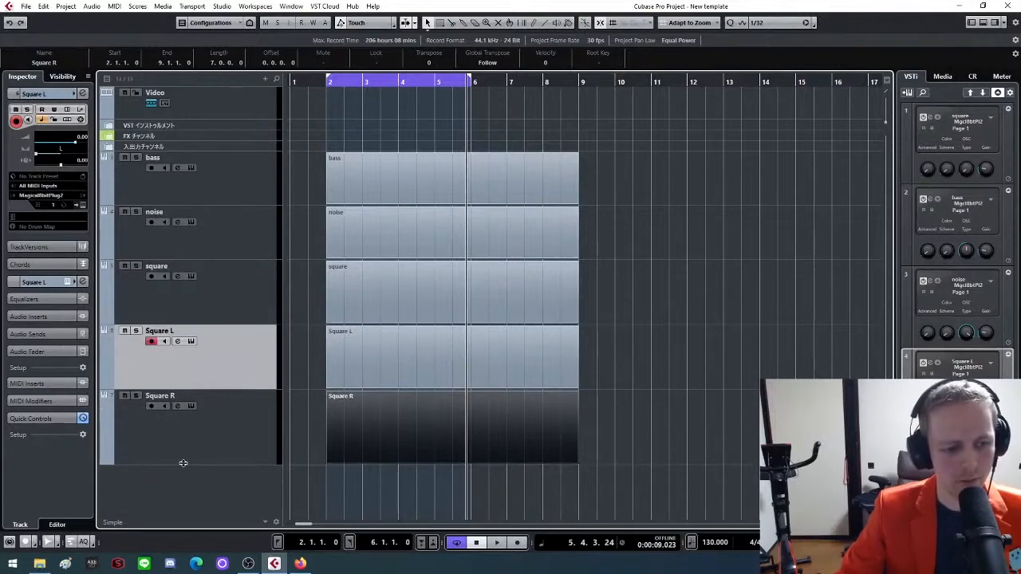
mouse_move(183, 464)
left_mouse_down()
mouse_move(185, 443)
mouse_move(190, 457)
left_mouse_up()
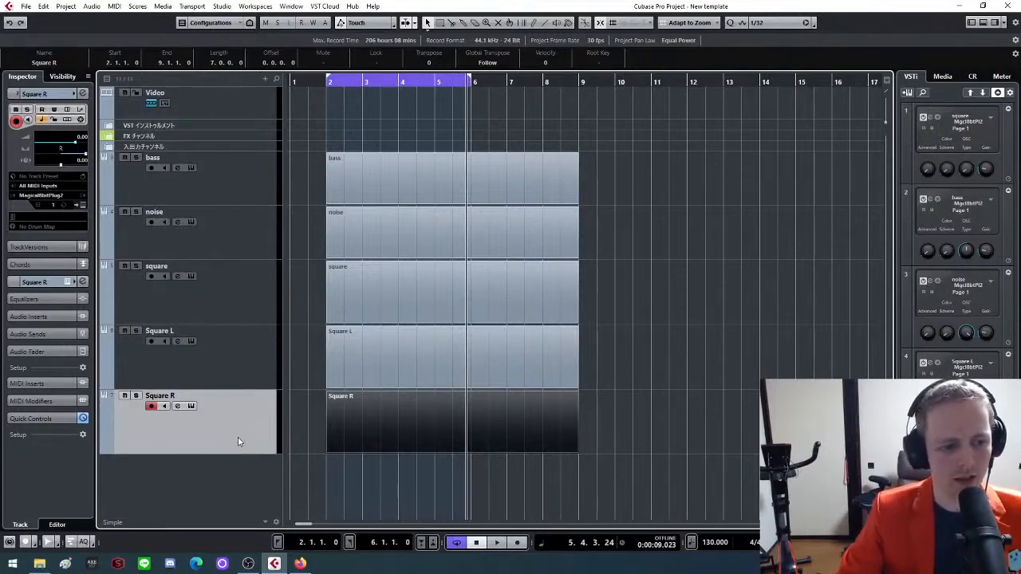
Undo the drawing of the empty square parts and the deletion of the square track's arpeggio part
left_click(370, 294)
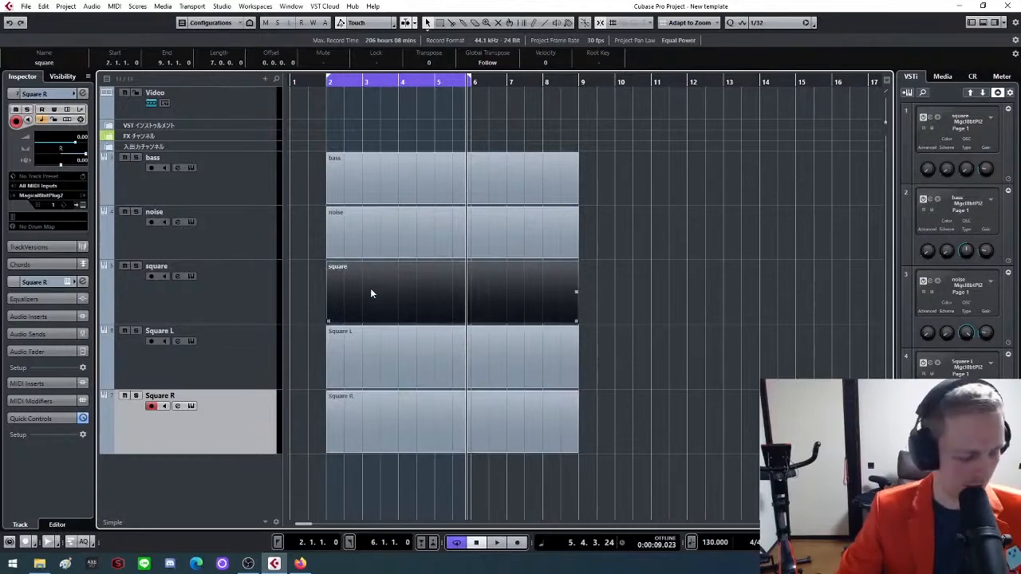
key("ctrl+z")
key("ctrl+z")
key("ctrl+z")
key("ctrl+z")
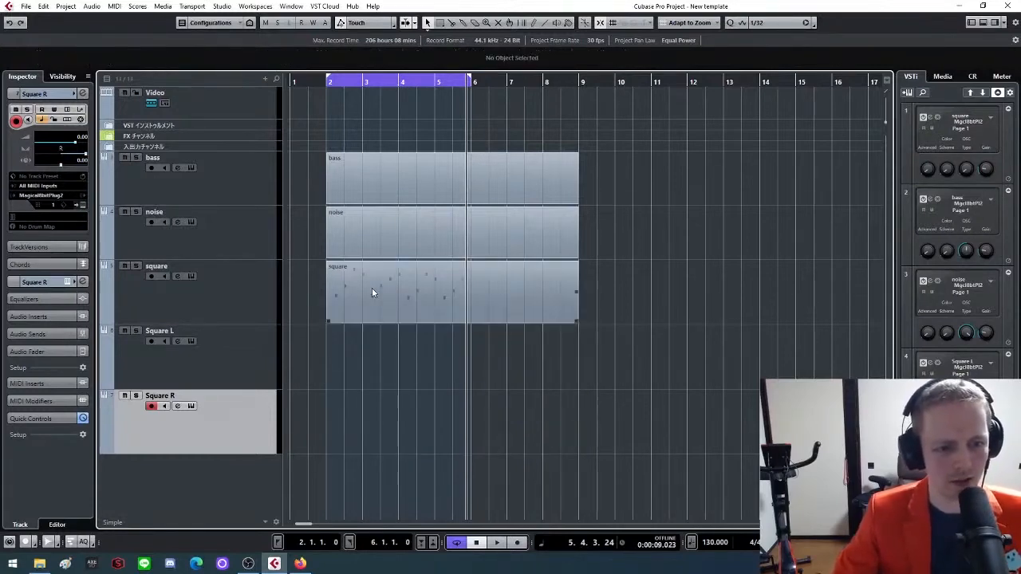
Play the square arpeggio and load StereoDelay in the first insert slot of the square channel
key("g")
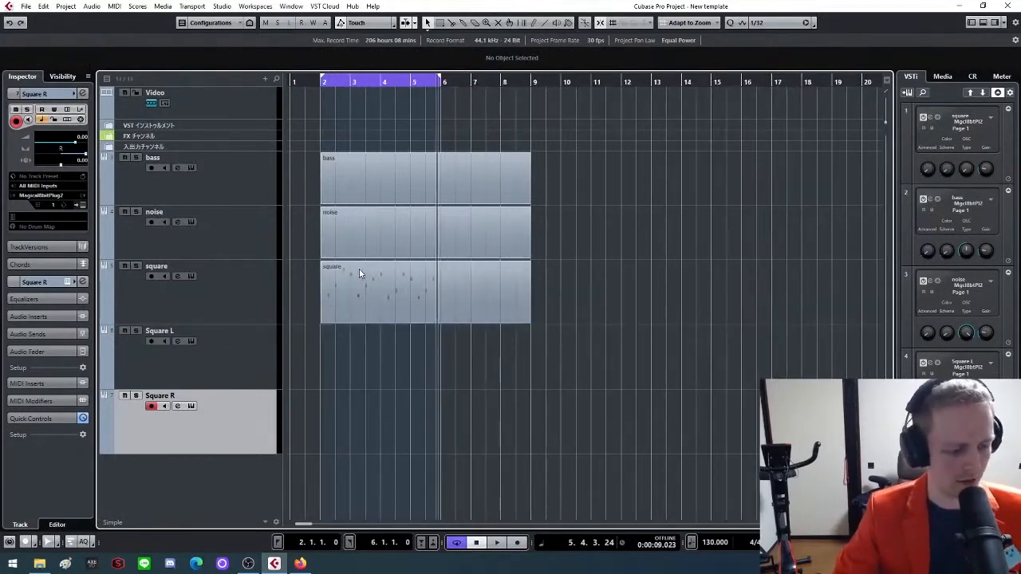
key("space")
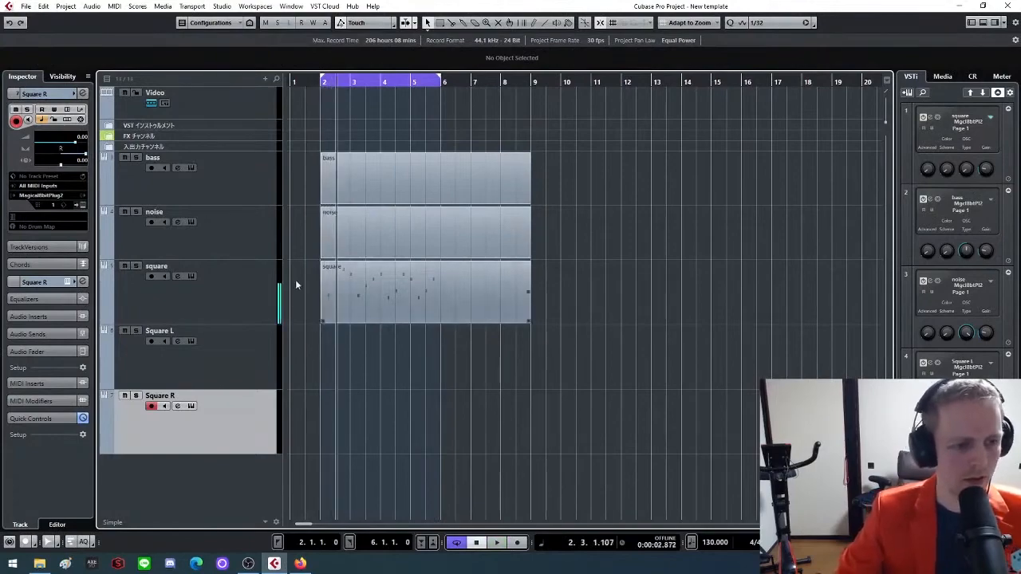
left_click(239, 292)
key("F3")
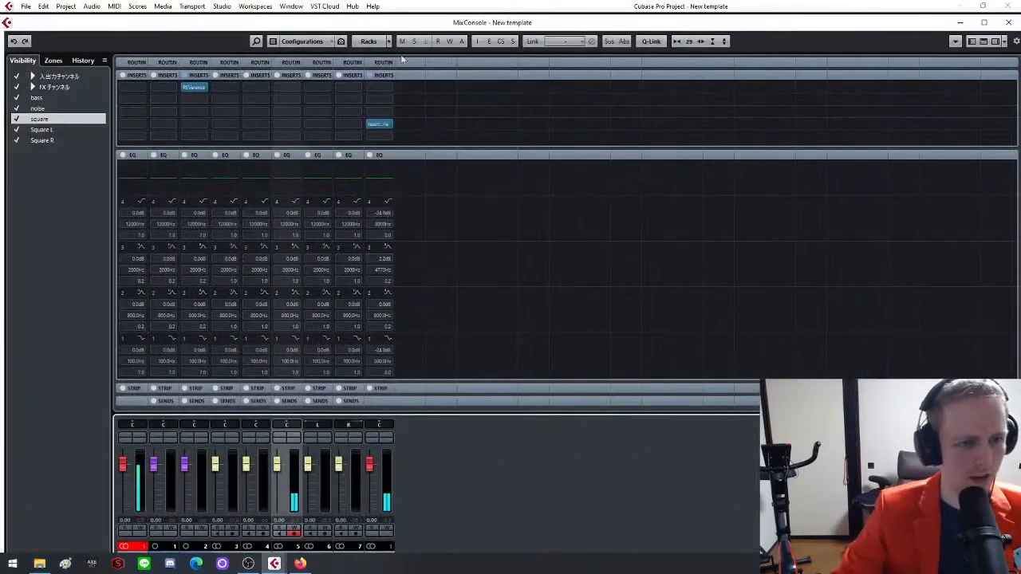
left_click(293, 87)
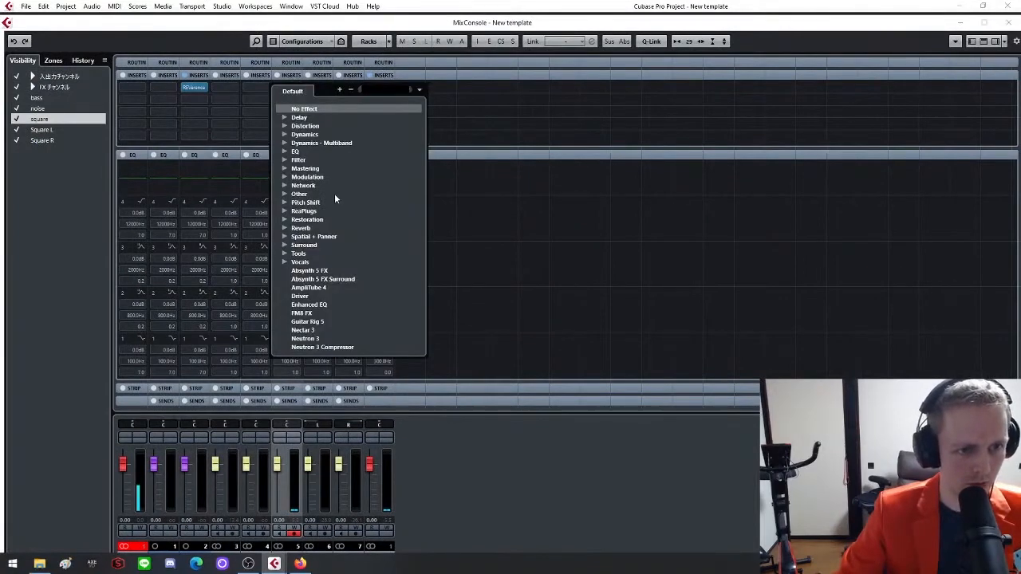
left_click(284, 118)
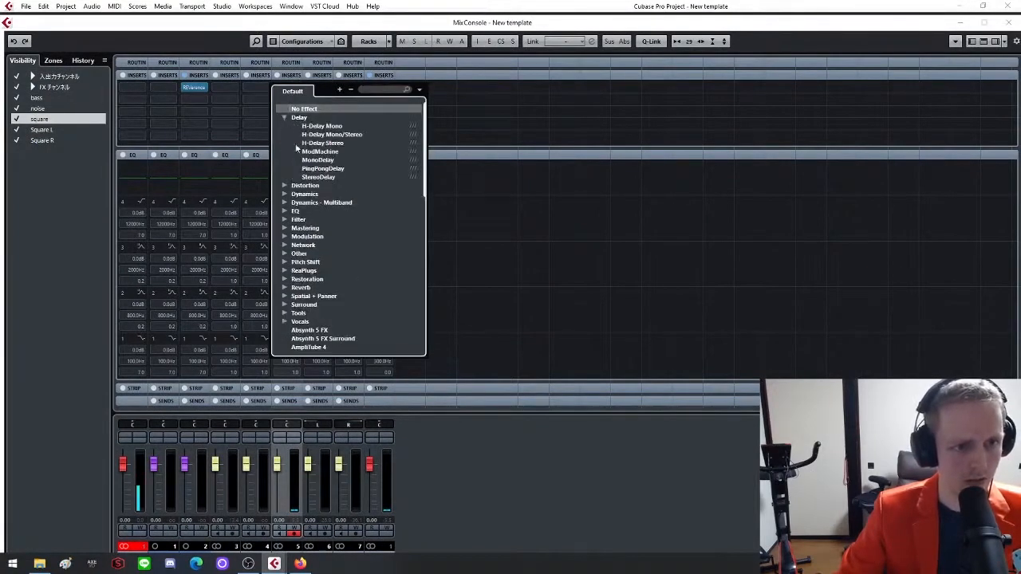
left_click(331, 180)
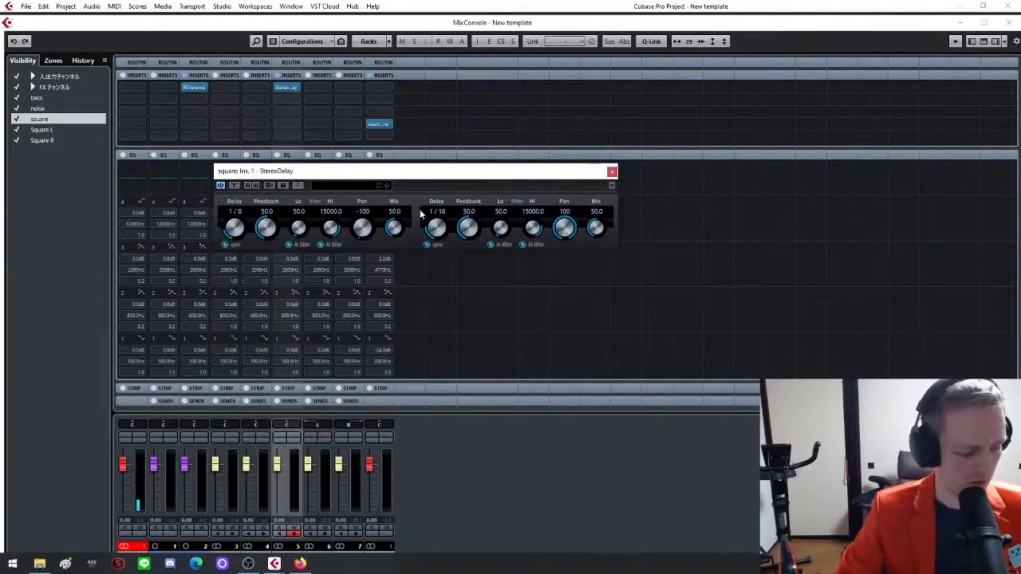
During playback, set StereoDelay's first delay to mix 18.5 and feedback 24.5, and its second to mix 17.5 and feedback 18.5
key("space")
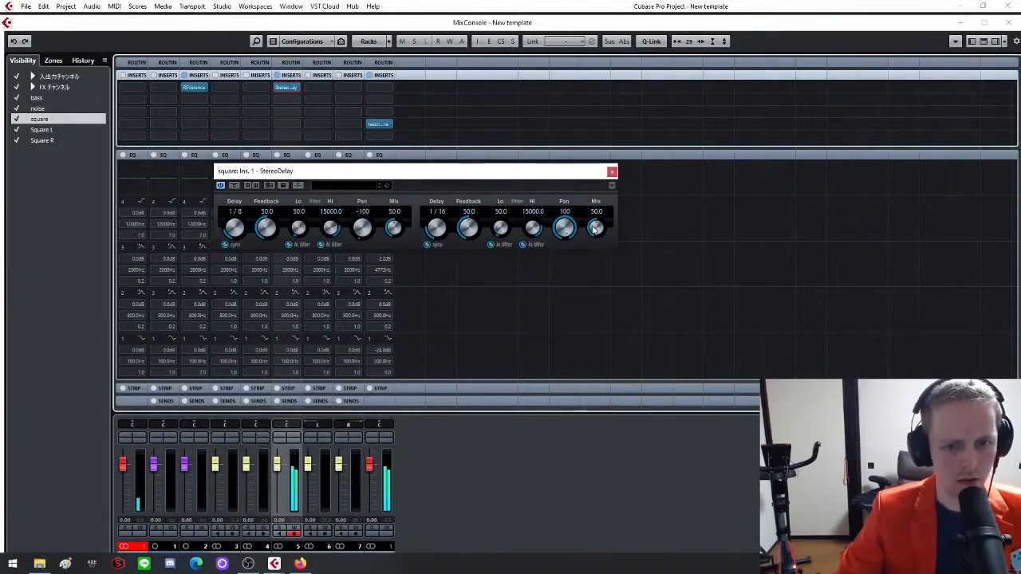
left_click_drag(594, 229, 583, 249)
left_click_drag(395, 230, 381, 251)
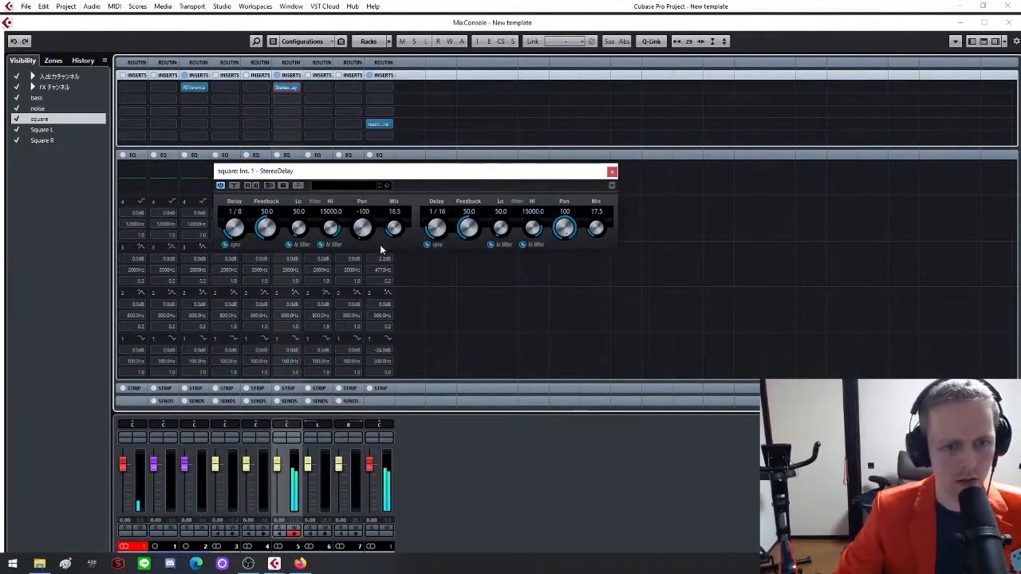
left_click_drag(269, 231, 256, 227)
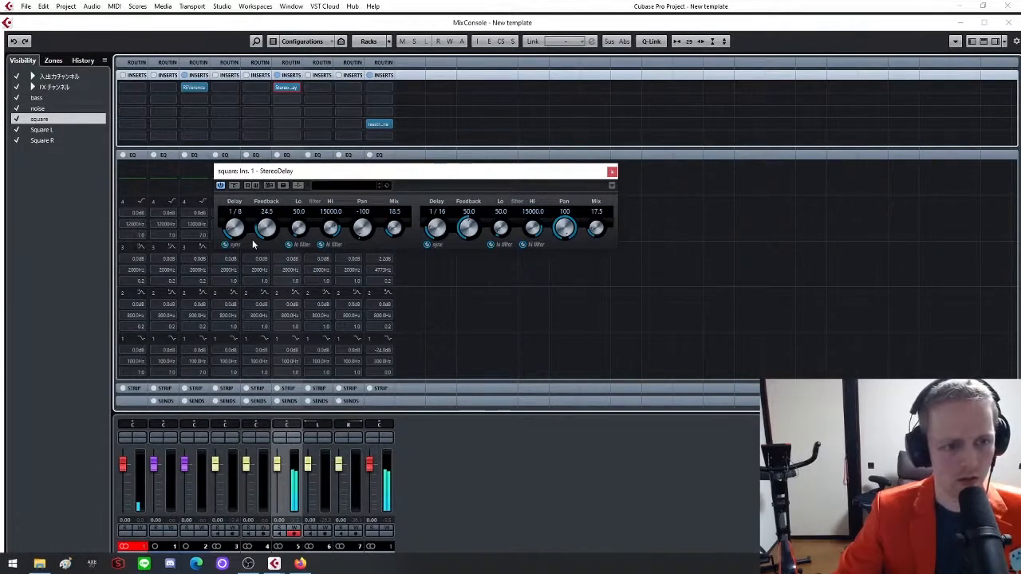
left_click_drag(470, 228, 468, 236)
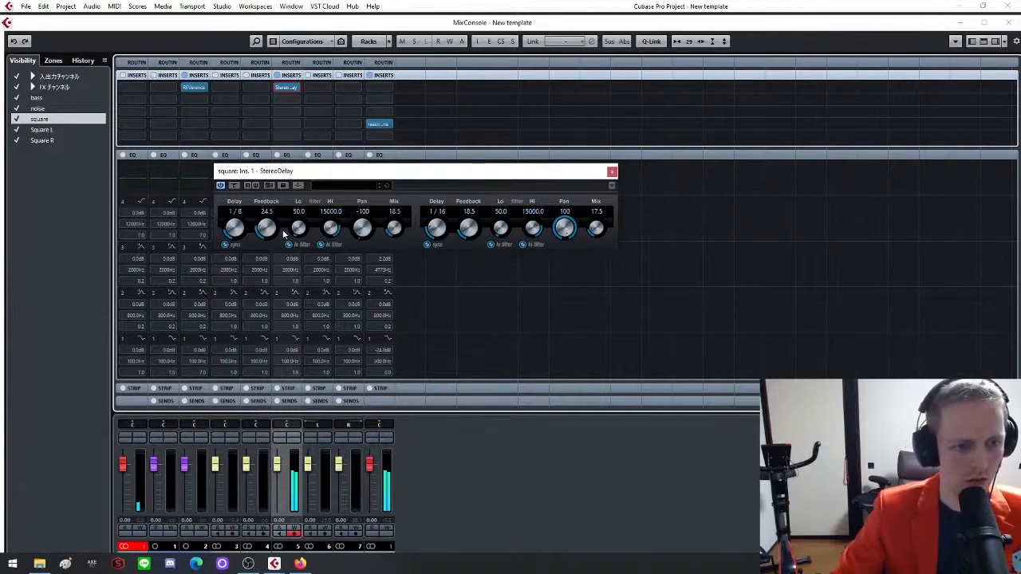
Lower the StereoDelay mixes to 8.0 and 8.5, and set the second delay time to 1/4 T
left_click_drag(394, 230, 391, 239)
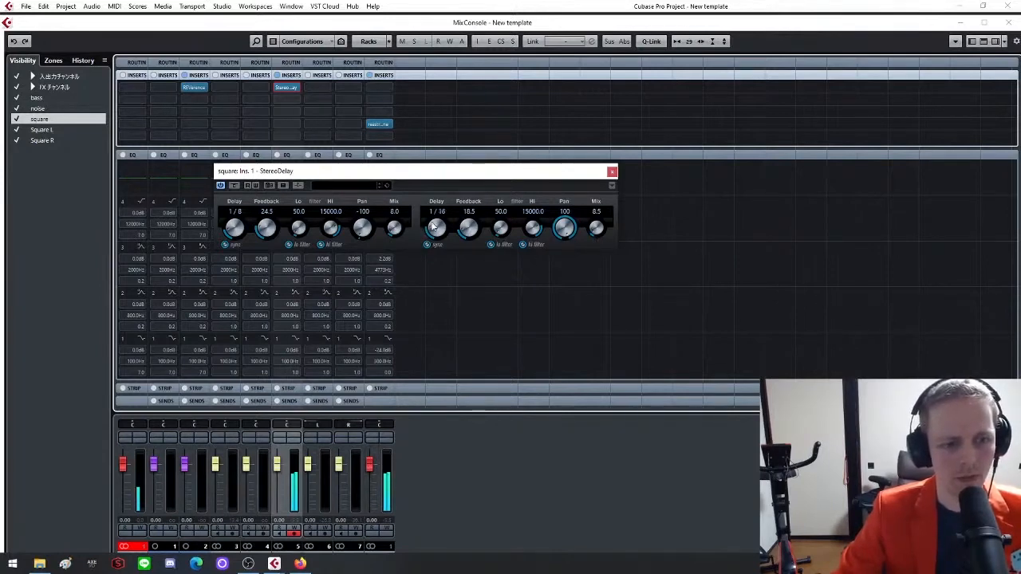
scroll(434, 228, "up", 1)
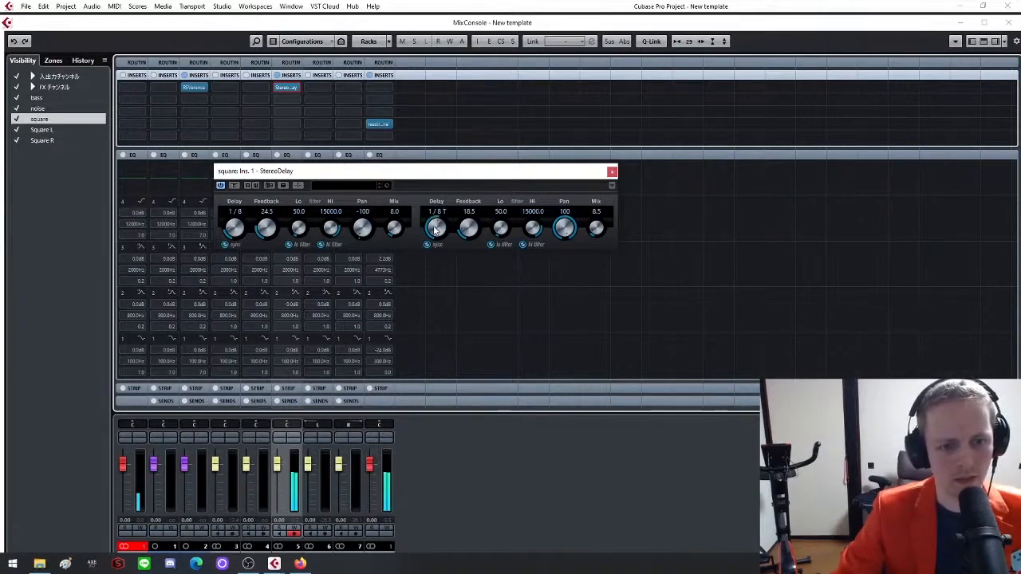
scroll(434, 230, "up", 1)
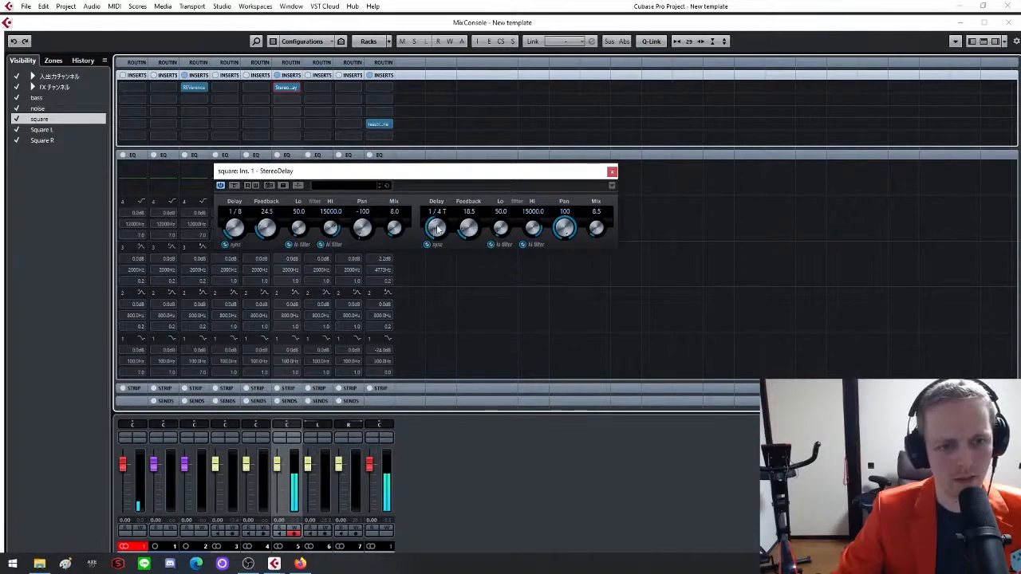
Remove StereoDelay from the square channel's inserts and close the MixConsole
left_click(613, 172)
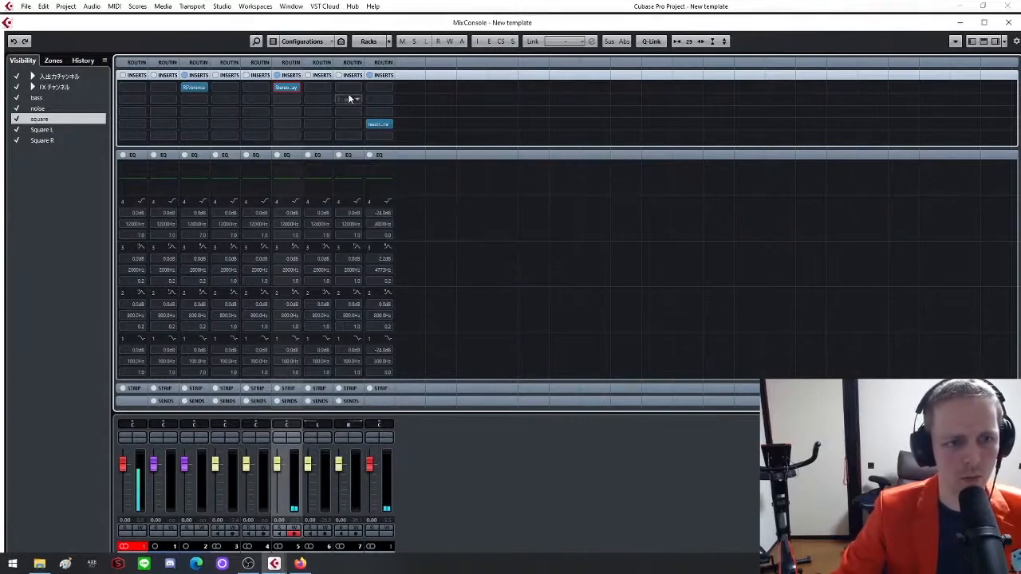
left_click(293, 87)
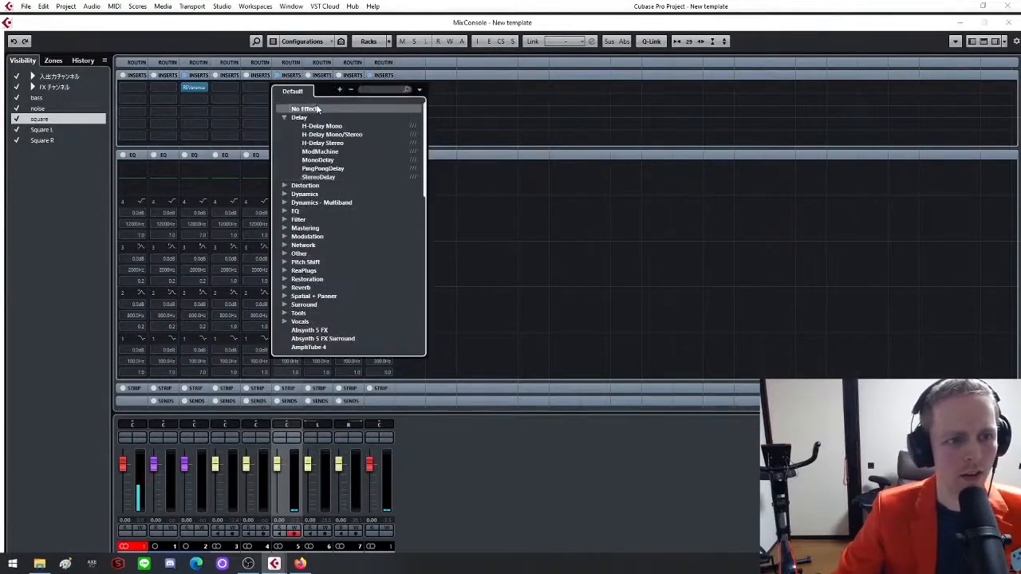
left_click(317, 109)
left_click(493, 297)
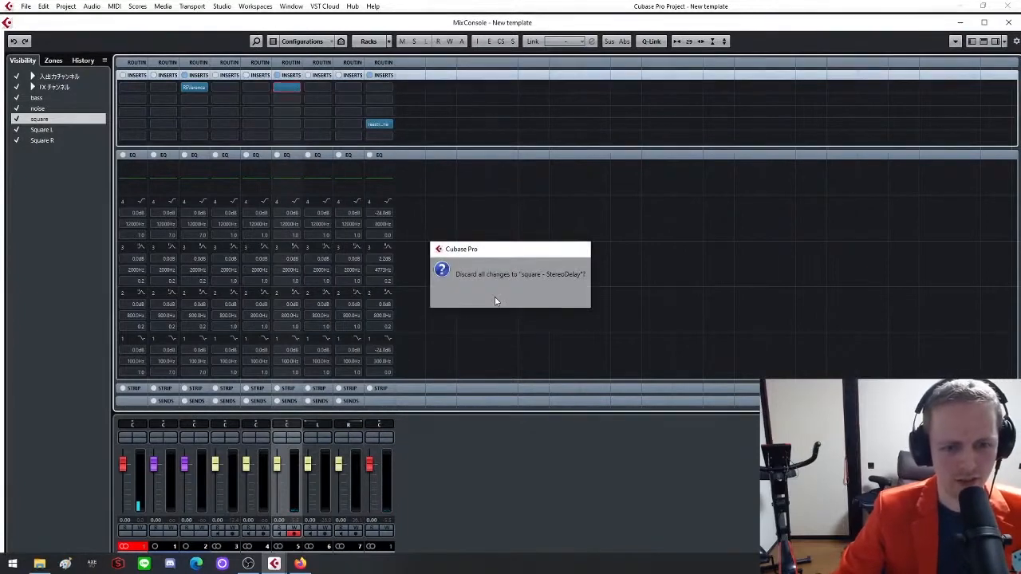
left_click(1011, 24)
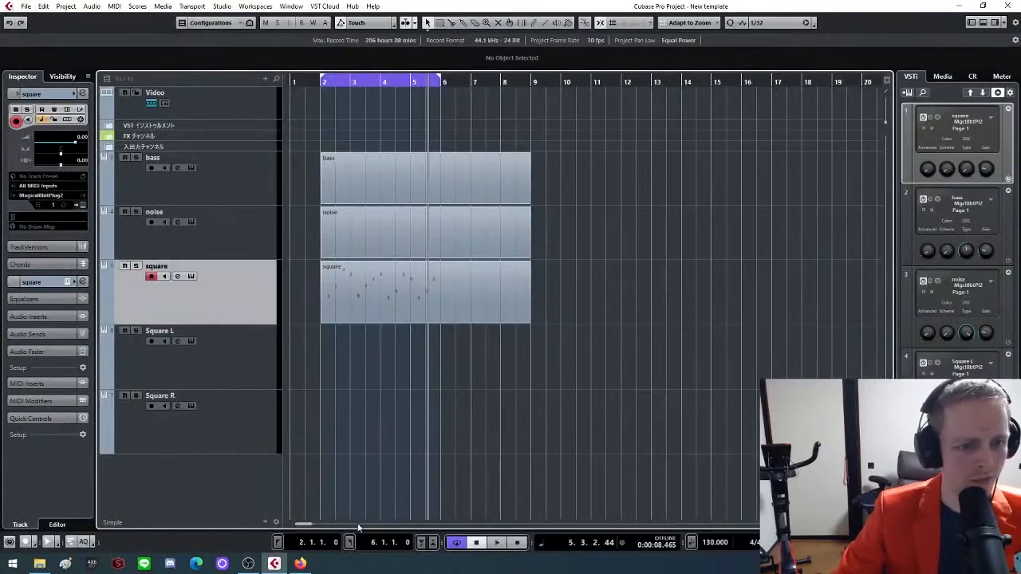
Delete the arpeggio part on the square track and draw an empty part from bar 2 to bar 9 in its place
key("g")
key("g")
left_click_drag(499, 162, 329, 330)
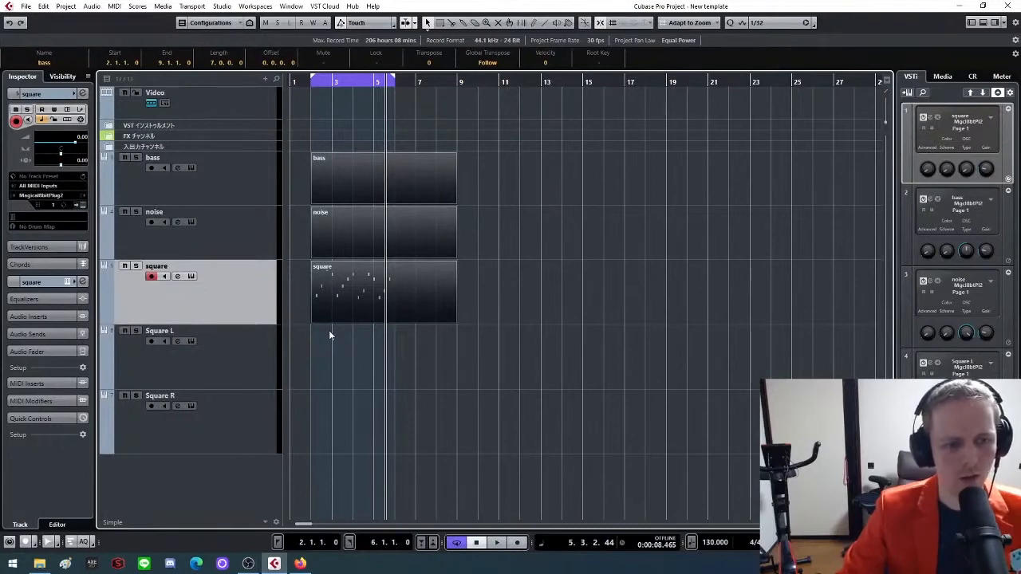
left_click(358, 353)
left_click(388, 282)
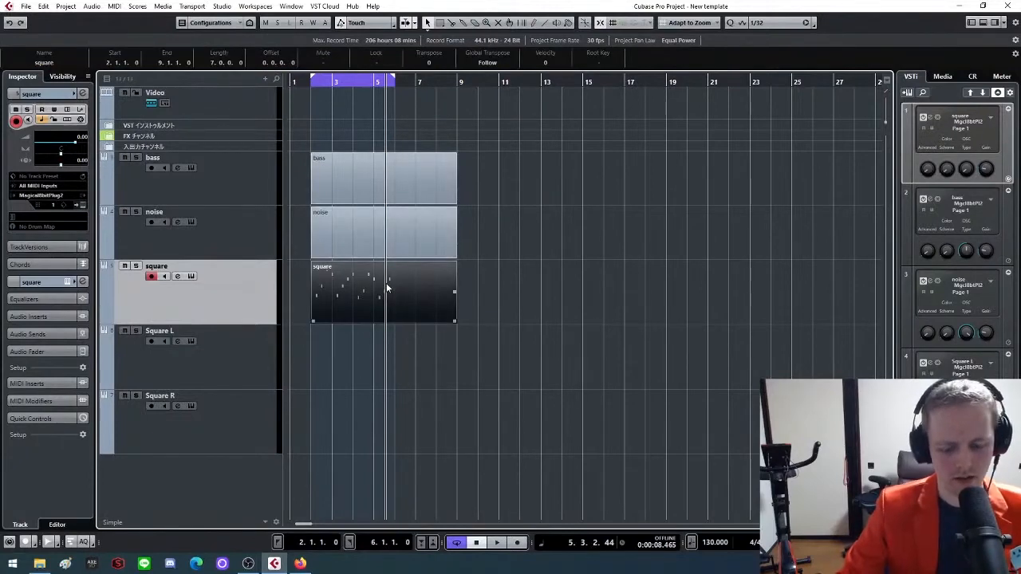
key("Delete")
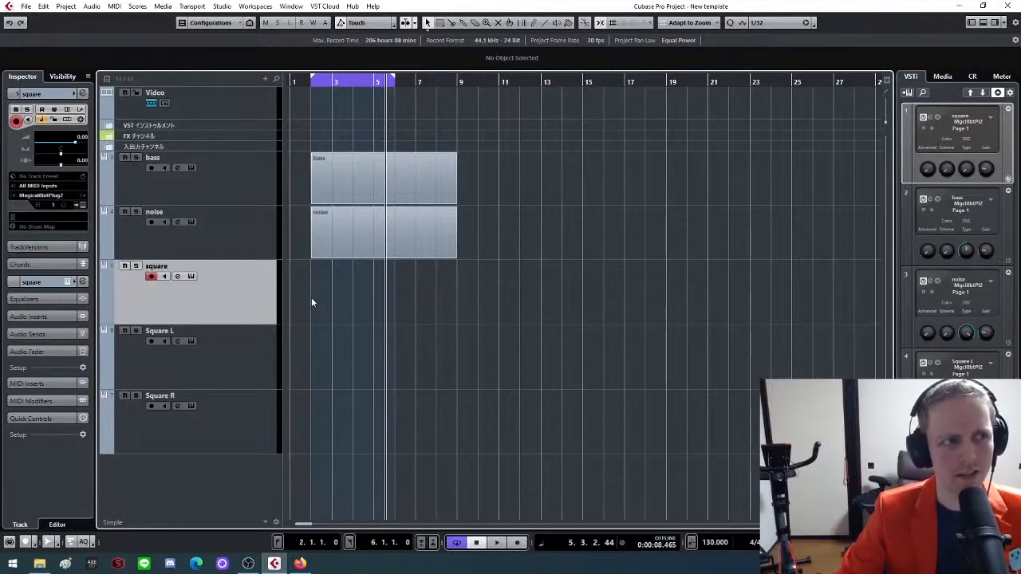
mouse_move(312, 301)
left_mouse_down()
mouse_move(332, 280)
mouse_move(456, 284)
left_mouse_up()
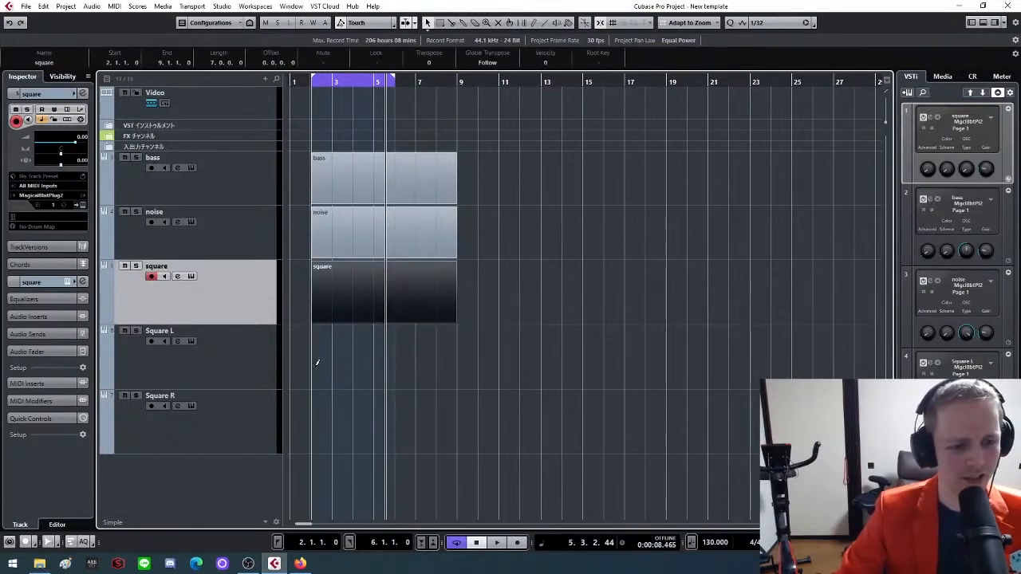
Draw empty parts on the Square L and Square R tracks from bar 2 to bar 9, and add two Magical8bitPlug2 instrument tracks
left_click_drag(313, 355, 458, 353)
right_click(193, 476)
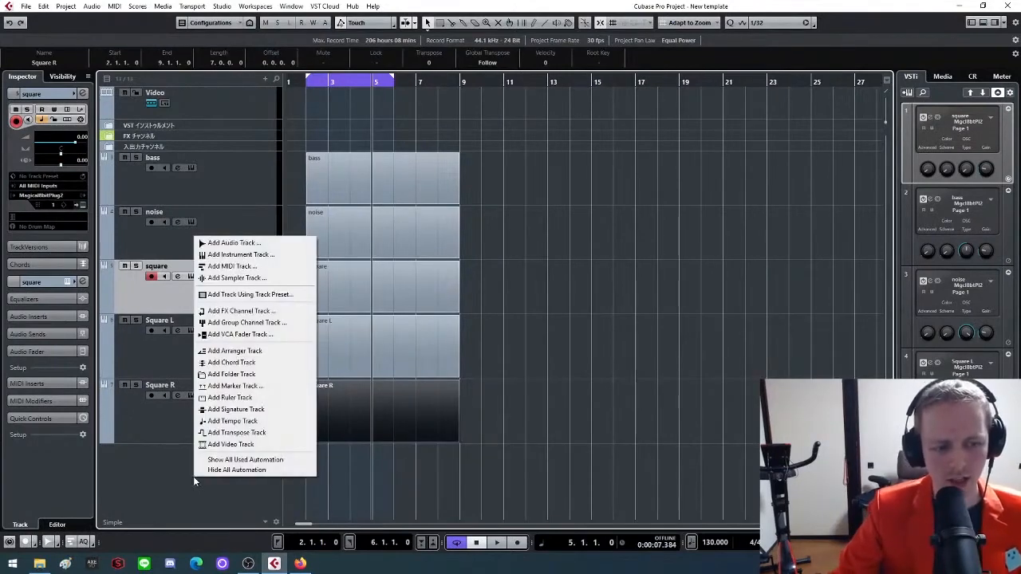
left_click(270, 255)
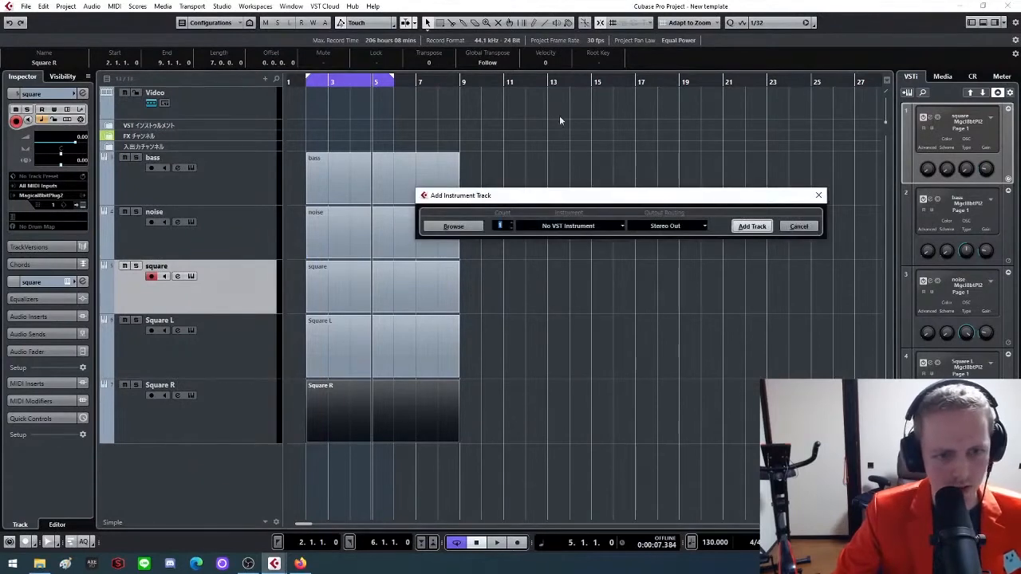
left_click(597, 226)
left_click(579, 404)
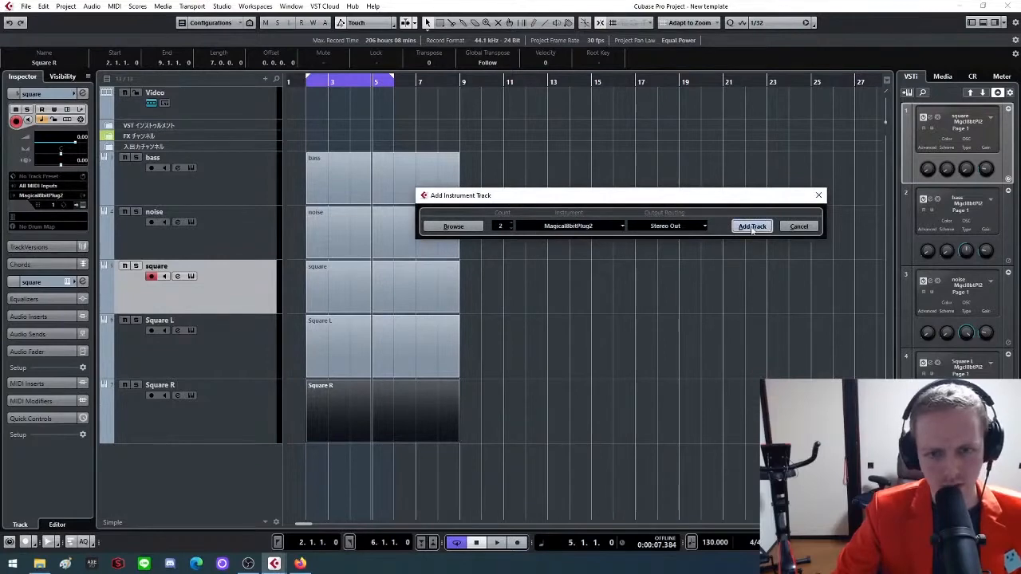
left_click(752, 227)
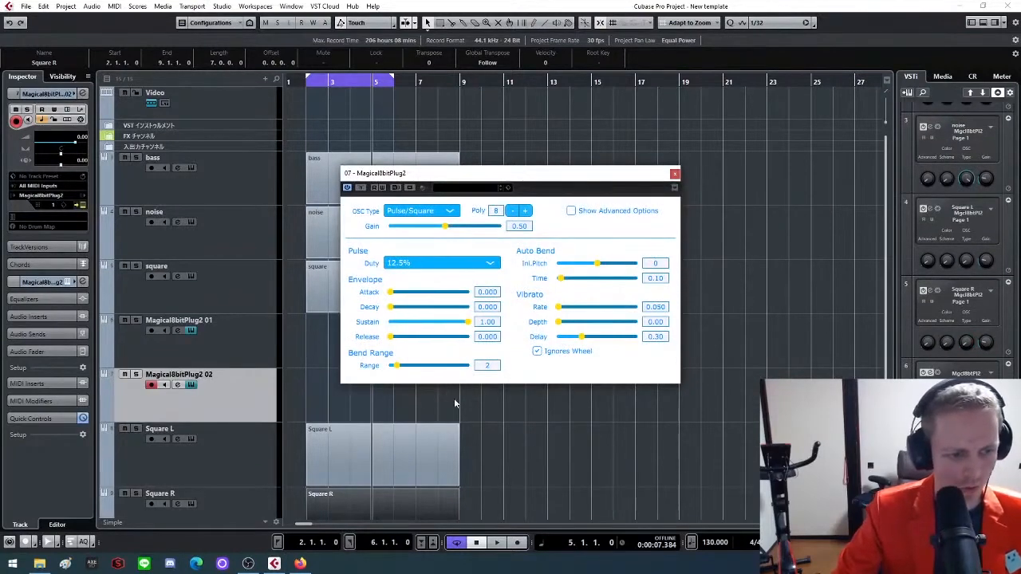
Set the second new Magical8bitPlug2 instance to gain 0.20, bend range 12 and release 0.001, and close its window
scroll(454, 398, "down", 2)
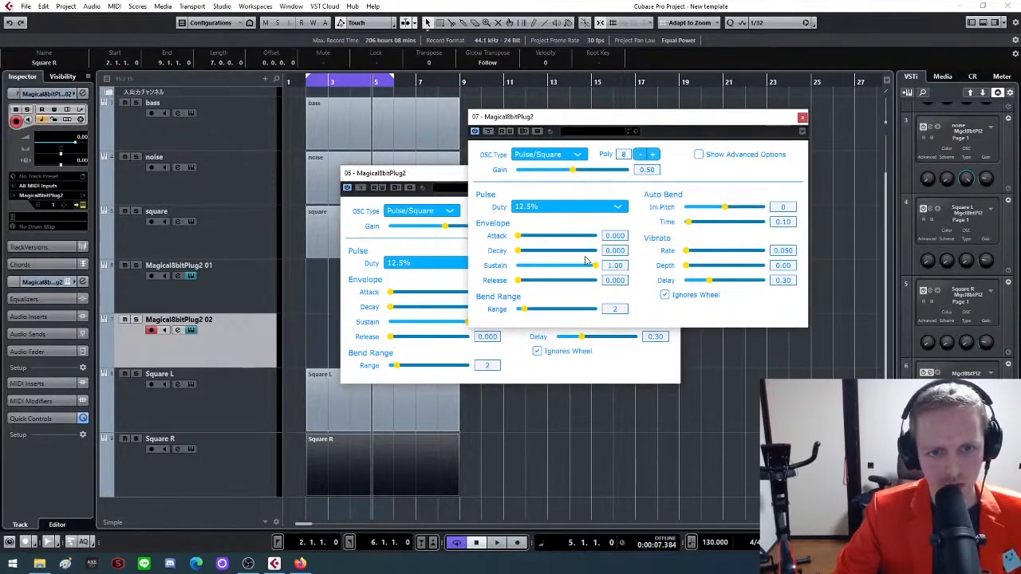
left_click(659, 171)
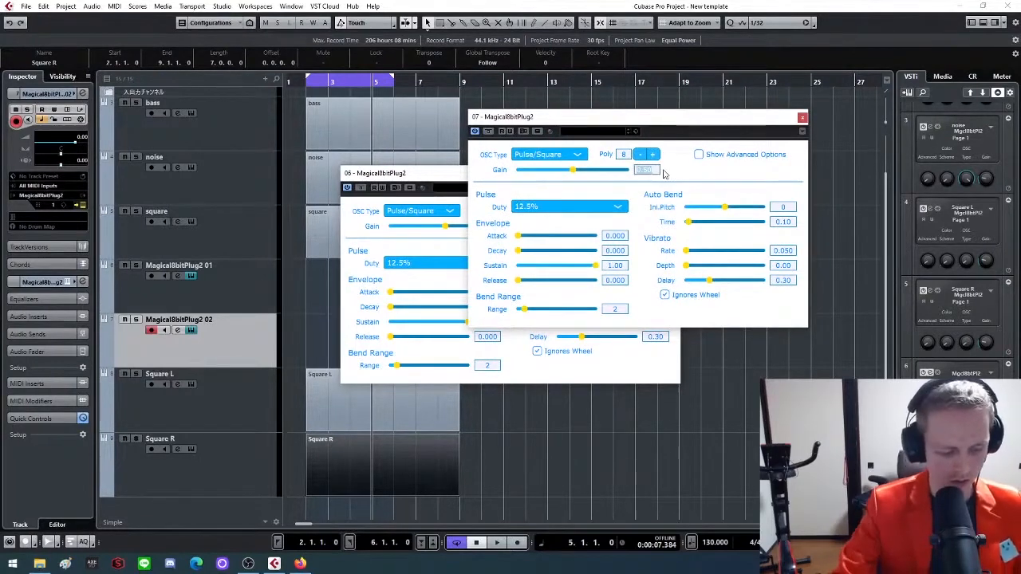
type("0.2")
key("Return")
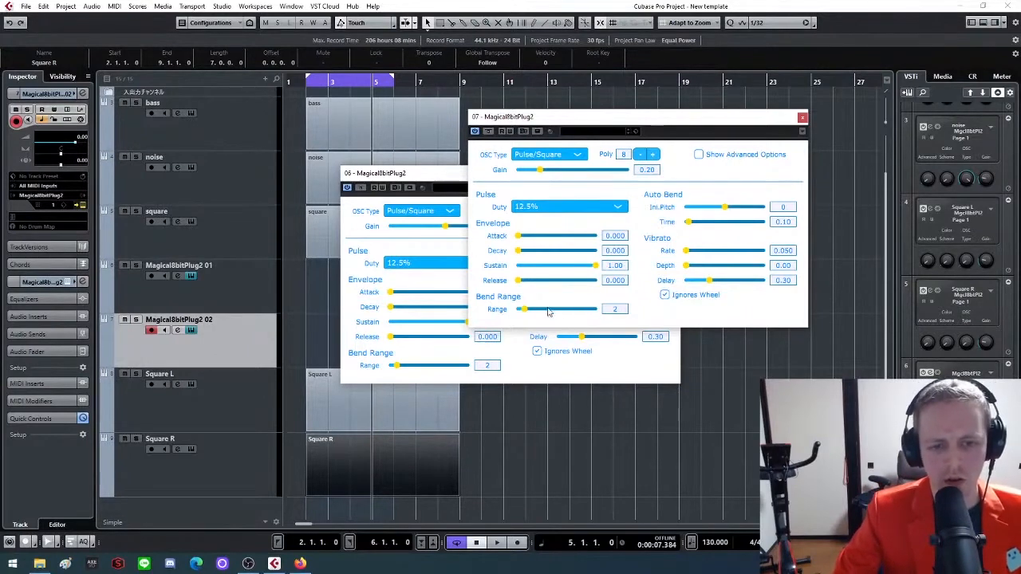
left_click_drag(522, 310, 557, 319)
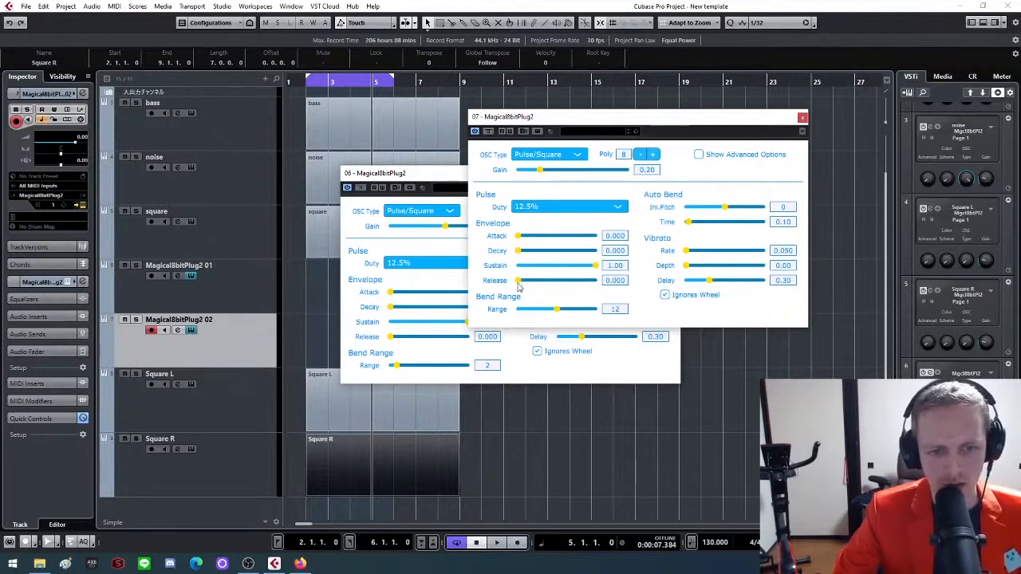
left_click_drag(519, 290, 526, 292)
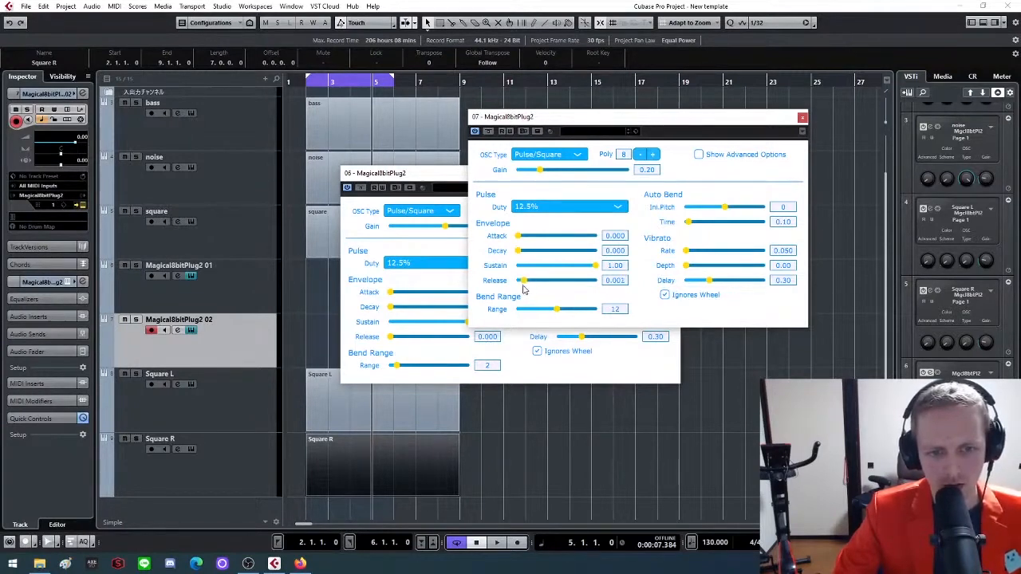
left_click(803, 120)
Give the first new Magical8bitPlug2 instance a release of 0.001, bend range 12 and gain 0.20, and close its window
left_click_drag(618, 170, 644, 150)
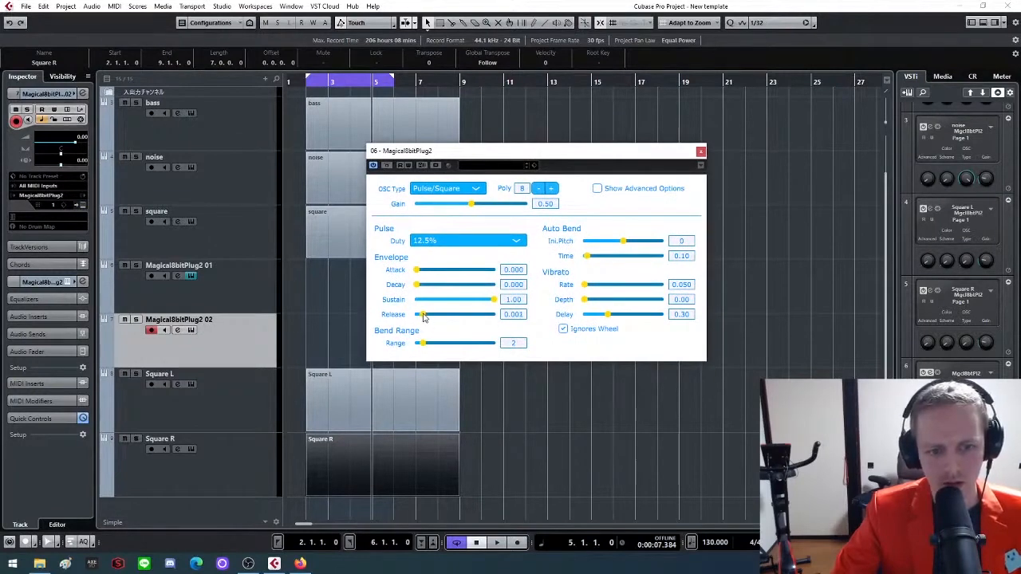
left_click_drag(423, 343, 456, 350)
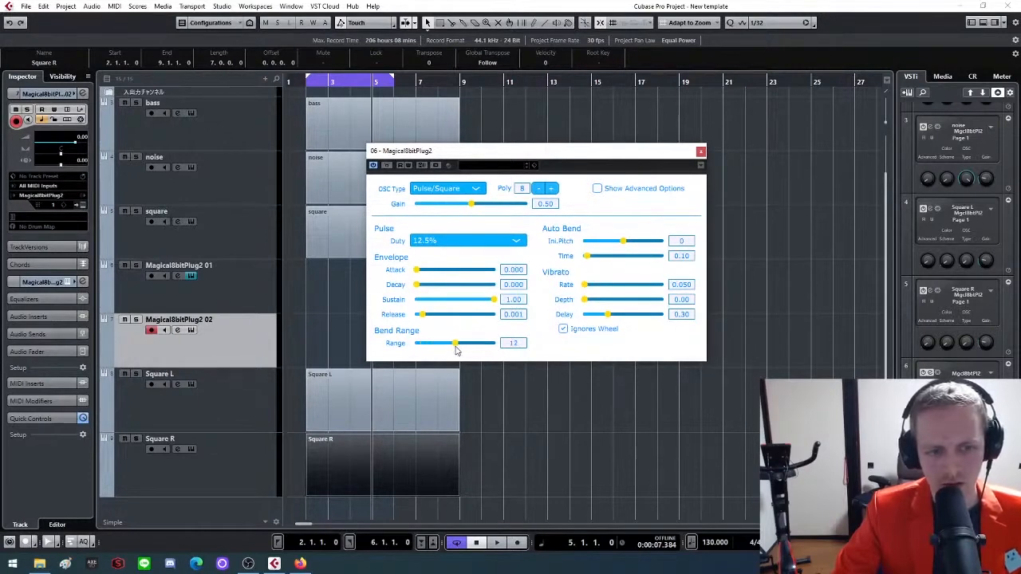
left_click(545, 203)
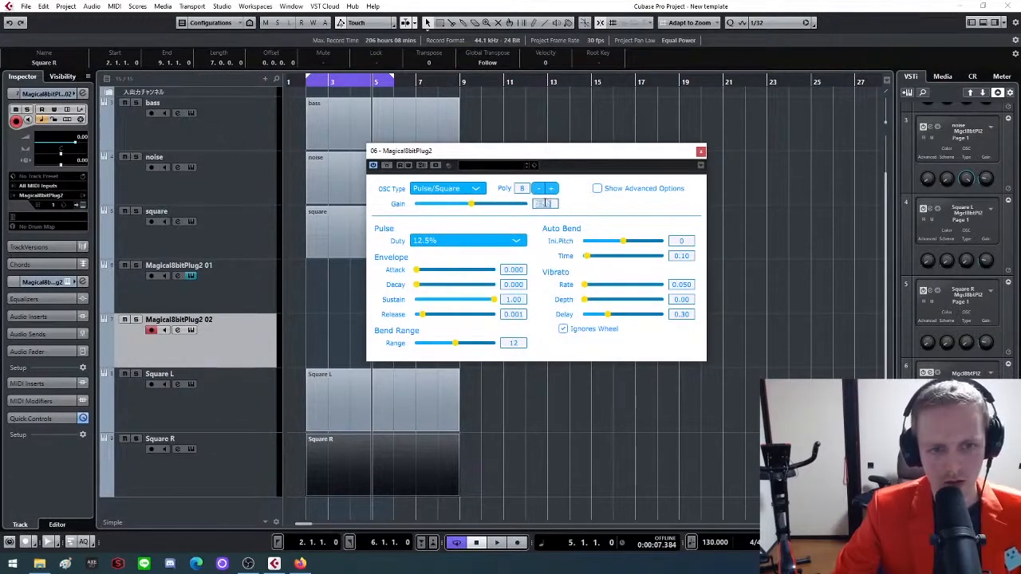
type("0.2")
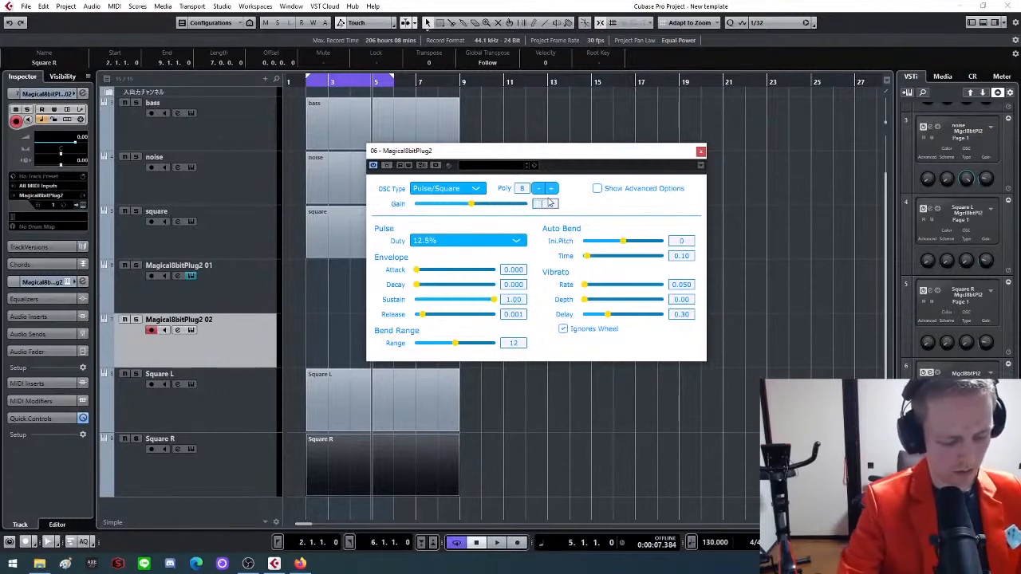
key("Return")
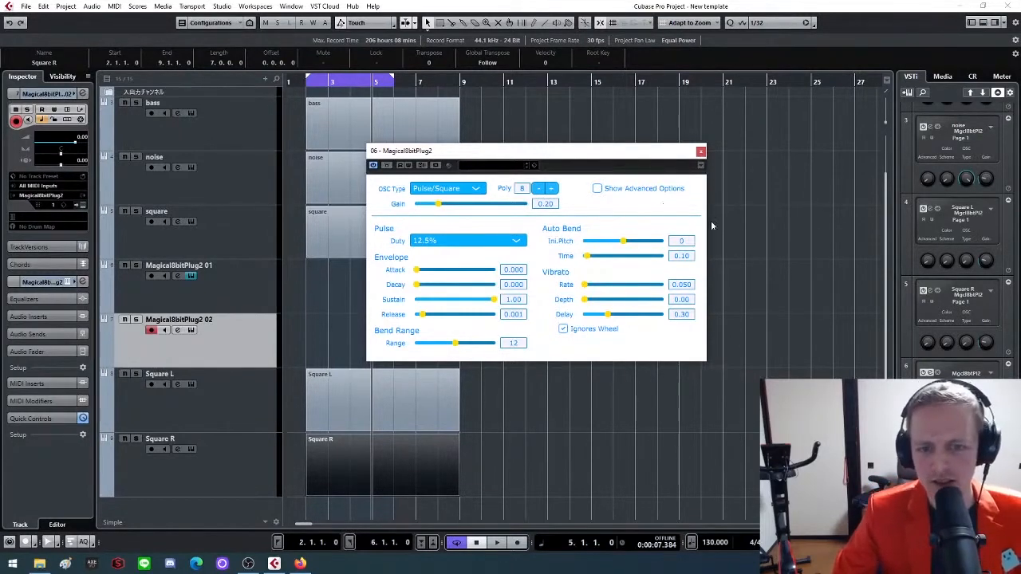
left_click(701, 151)
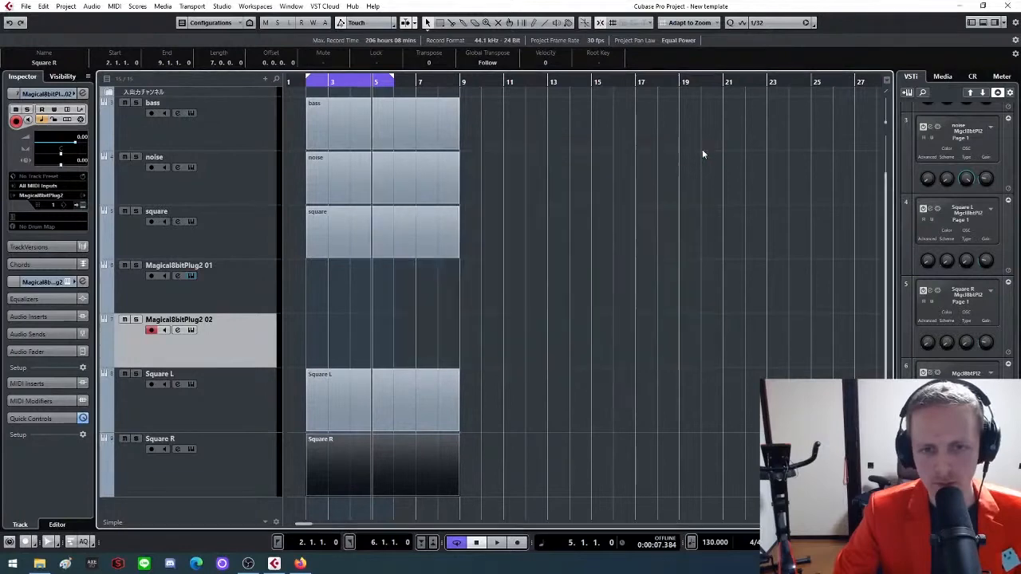
Move both new Magical8bitPlug2 tracks below the Square R track, keeping track 01 above track 02
left_click_drag(182, 331, 178, 492)
left_click(185, 274)
left_click_drag(185, 275, 211, 445)
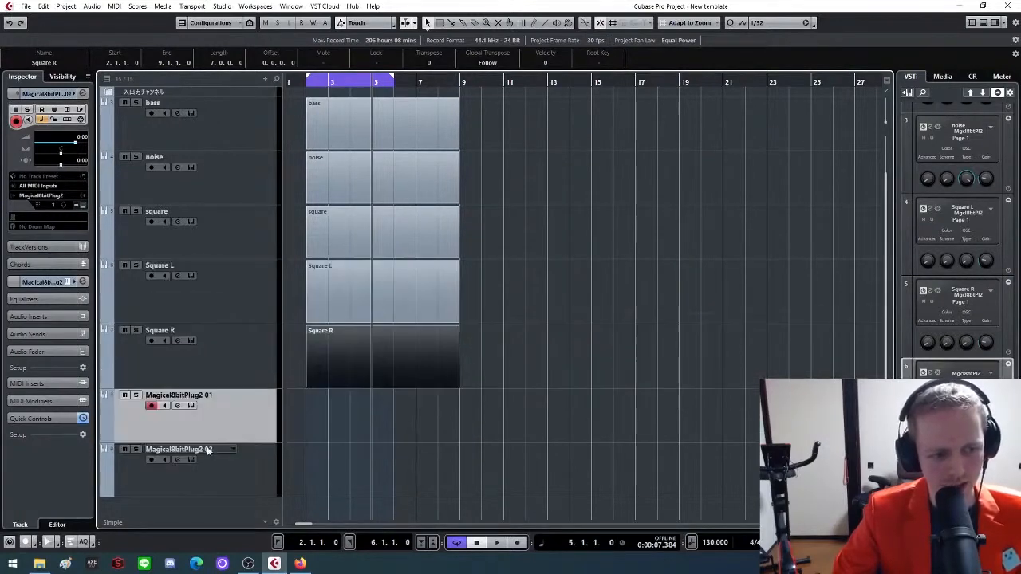
Rename the Magical8bitPlug2 01 track as Pulse L
double_click(191, 396)
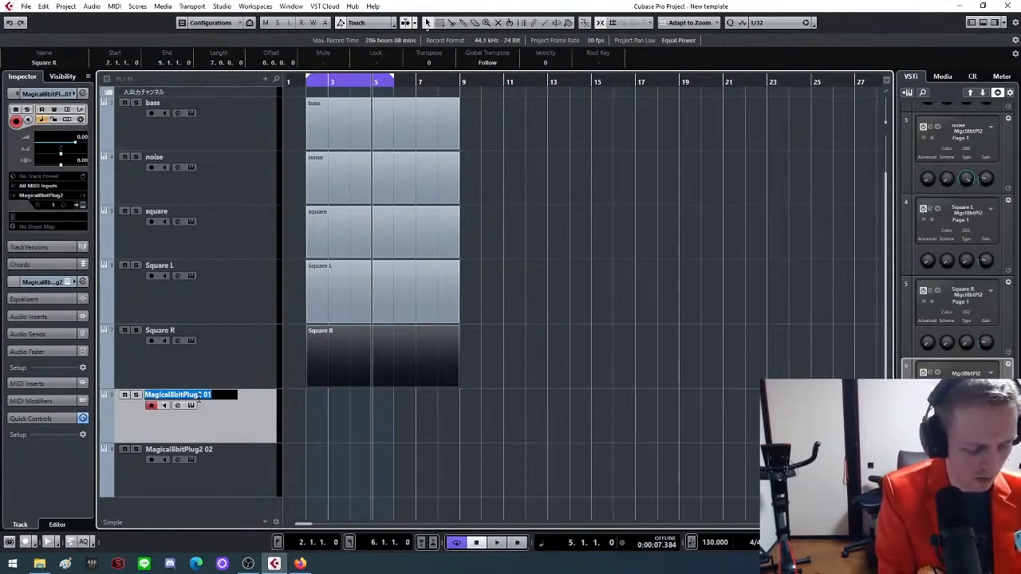
type("Pul")
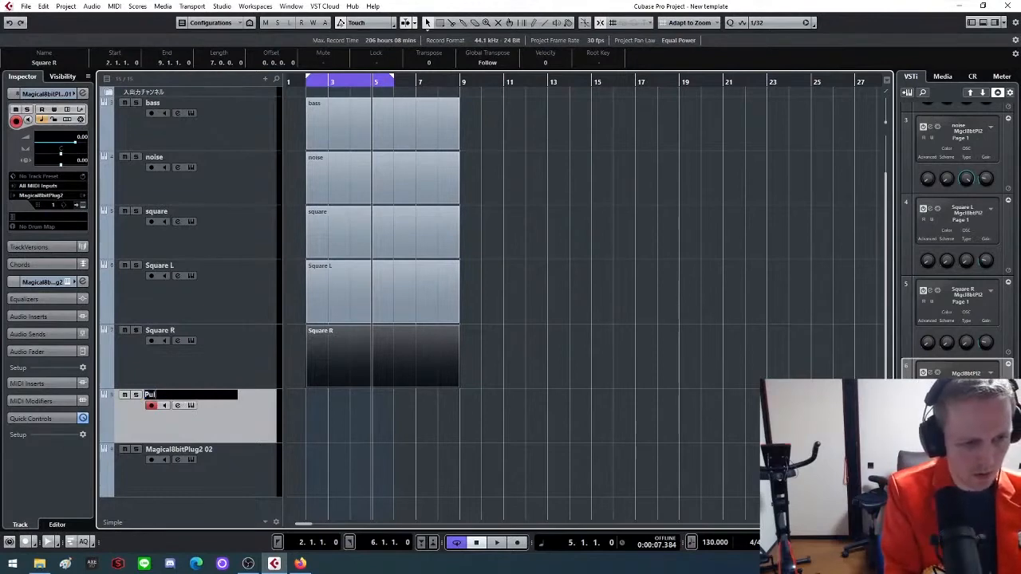
type("se L")
key("Return")
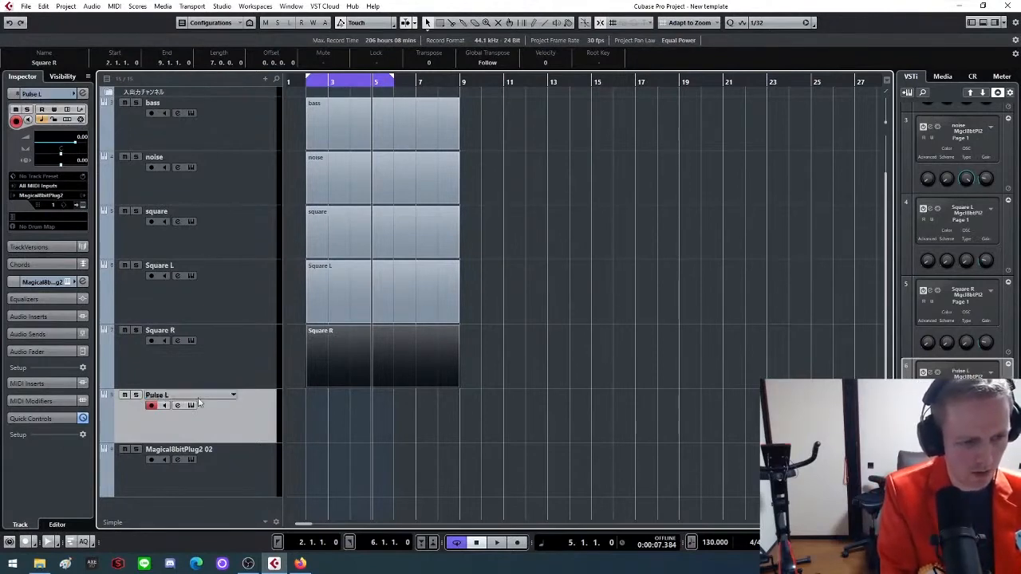
Rename the Magical8bitPlug2 02 track as Pulse R
left_click(169, 450)
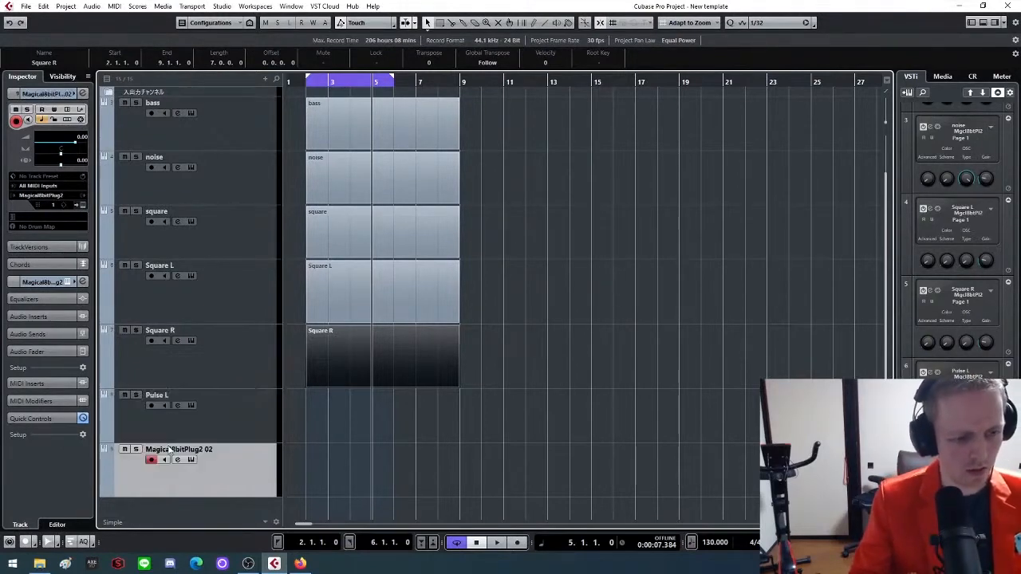
double_click(170, 449)
type("P")
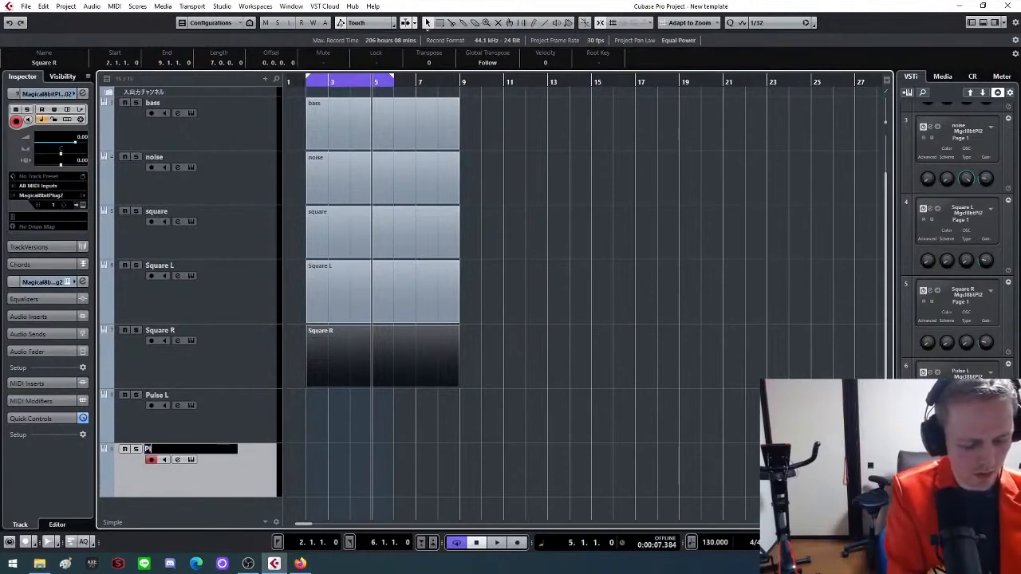
type("luse")
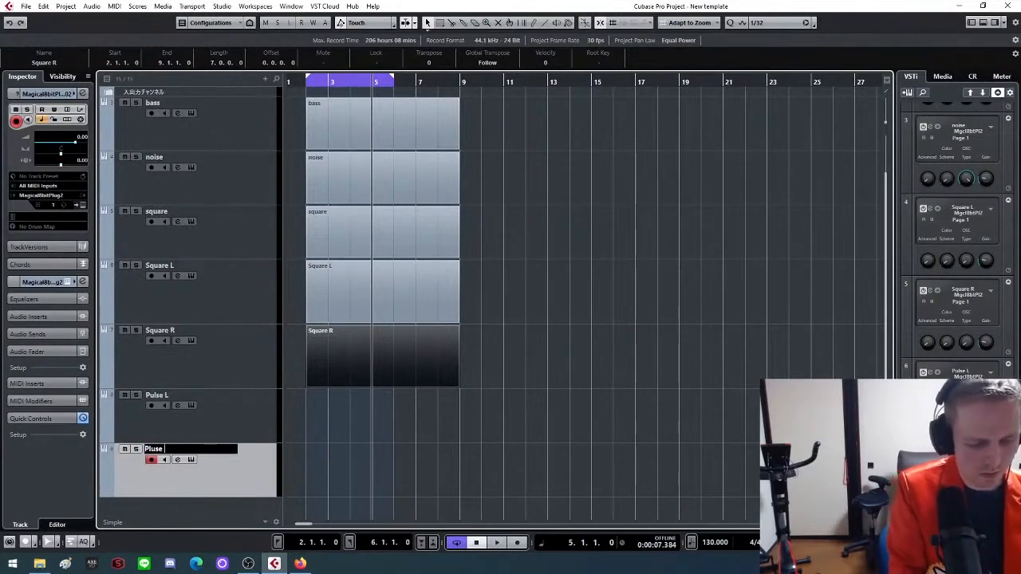
type("ul")
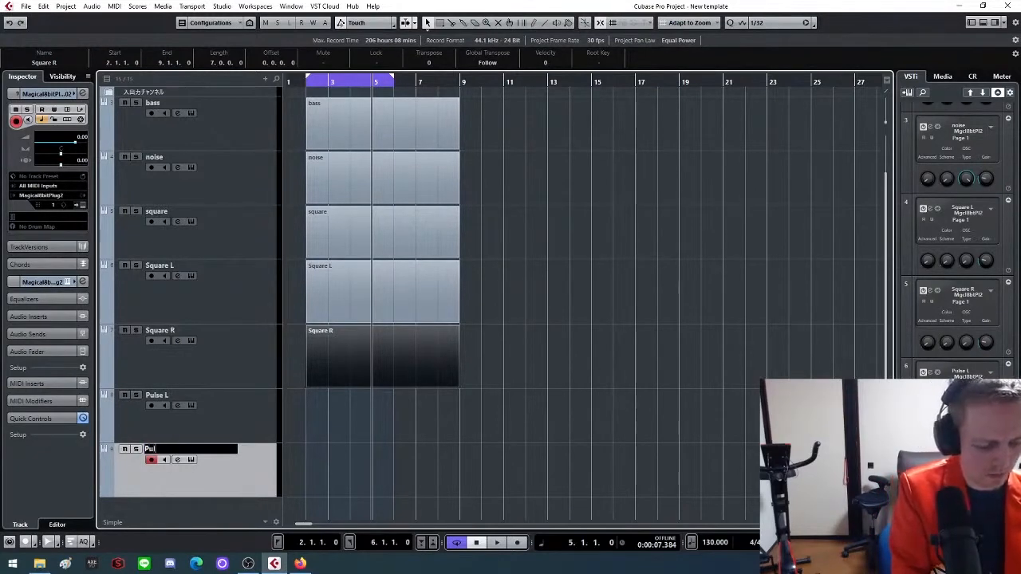
type("se R")
key("Return")
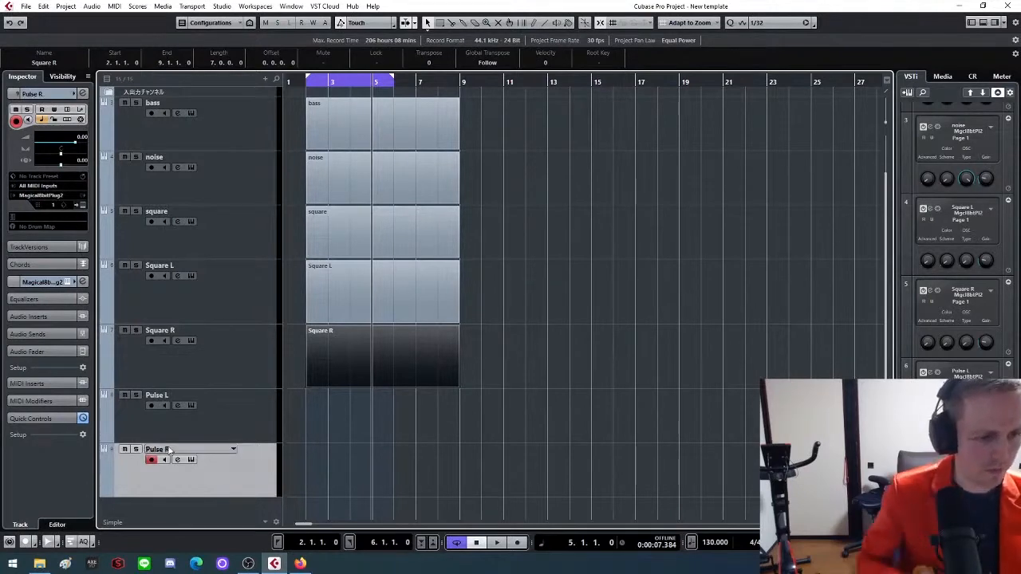
Pan the Pulse L track to L51 and the Pulse R track to R51
left_click(235, 422)
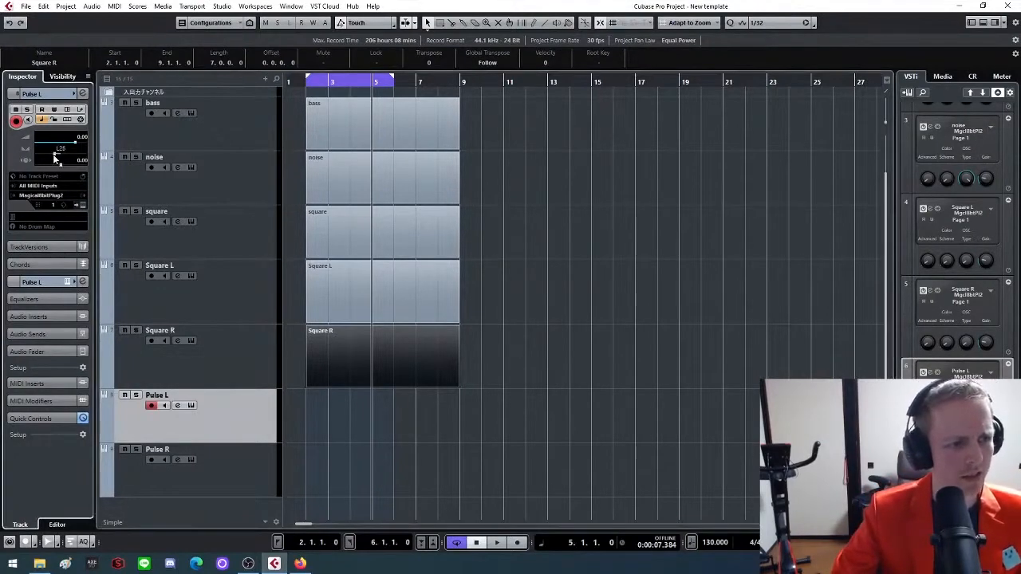
left_click_drag(53, 154, 50, 156)
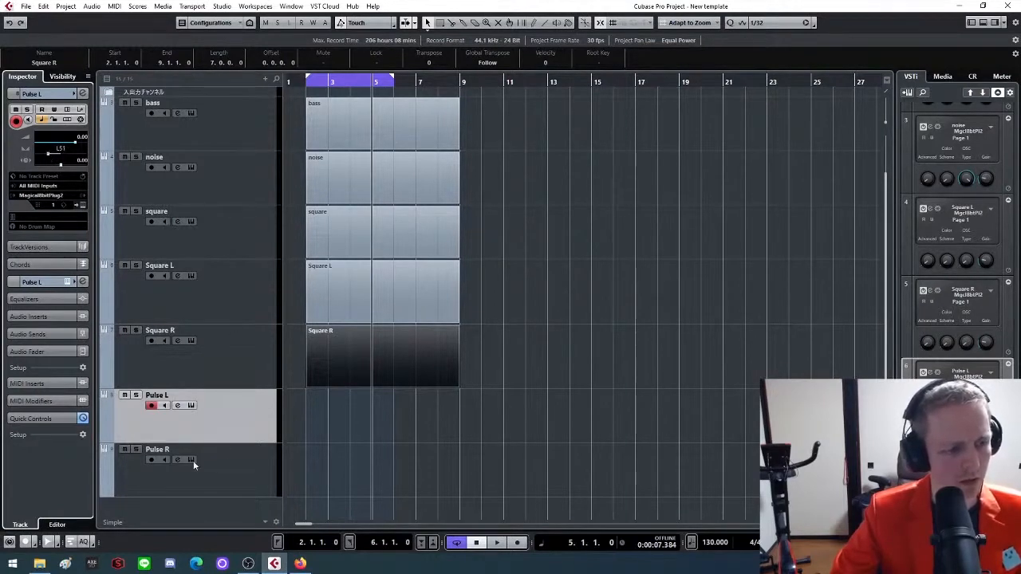
left_click(239, 489)
left_click_drag(61, 154, 76, 157)
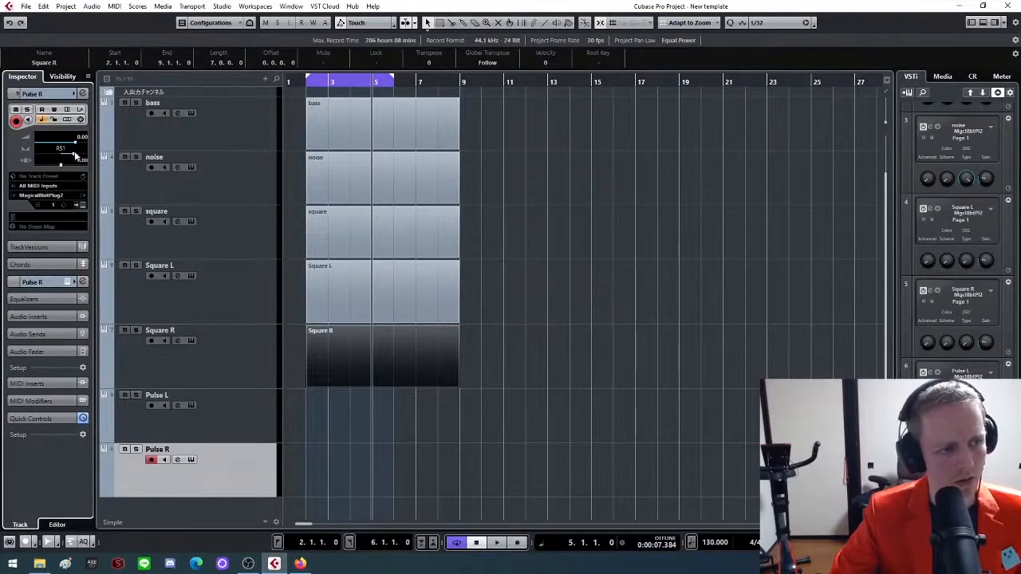
Draw empty parts from bar 2 to bar 9 on the Pulse L and Pulse R tracks
left_click(463, 399)
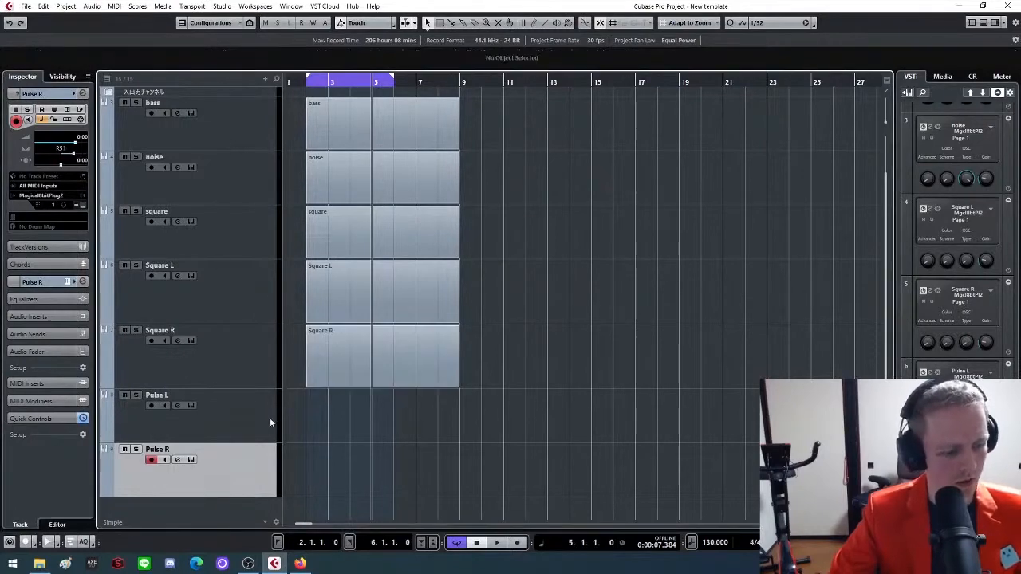
mouse_move(320, 428)
left_mouse_down()
mouse_move(327, 417)
mouse_move(451, 410)
left_mouse_up()
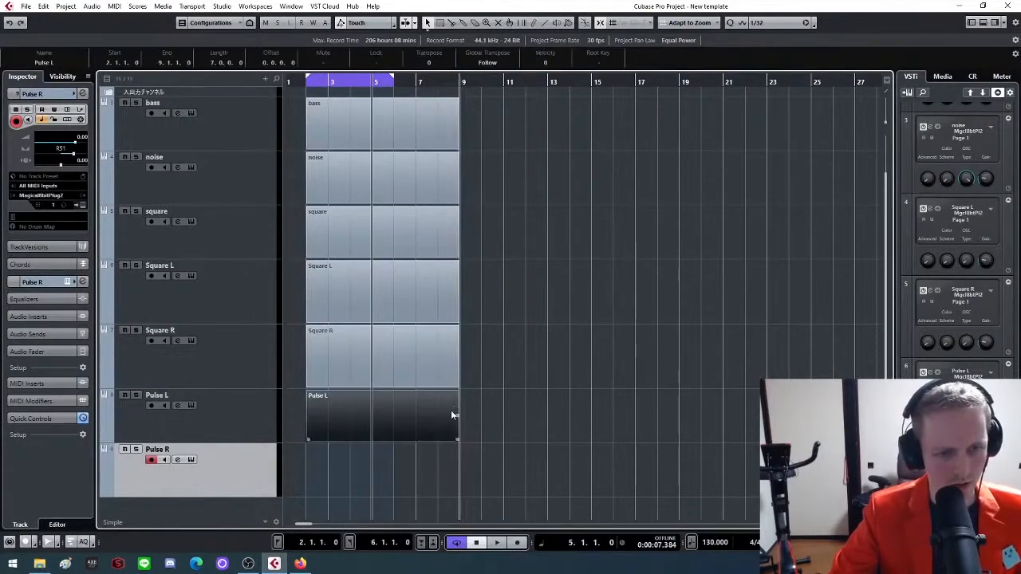
mouse_move(315, 463)
left_mouse_down()
mouse_move(474, 457)
mouse_move(460, 459)
left_mouse_up()
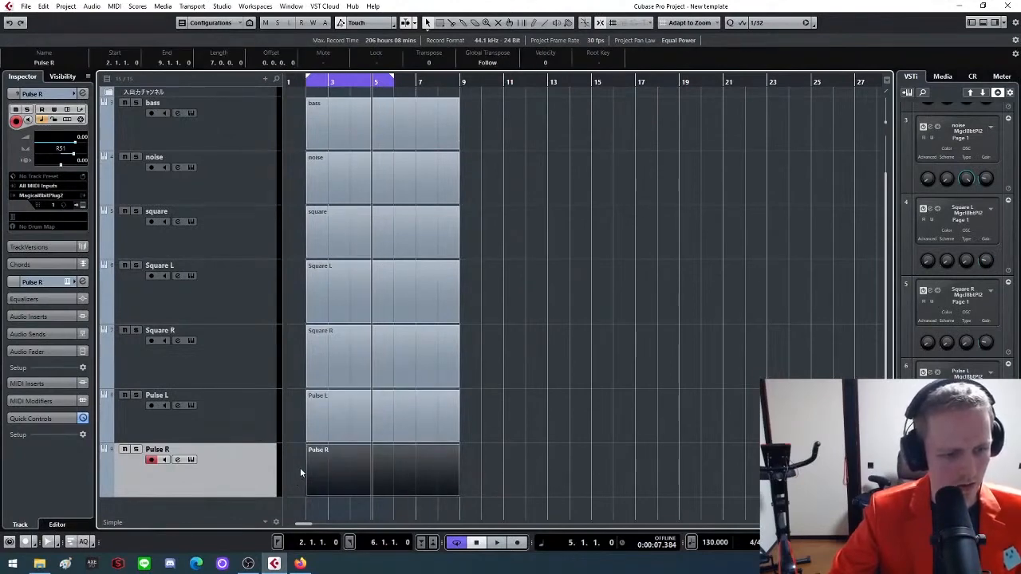
Add two more instrument tracks using Magical8bitPlug2 below the Pulse R track, routed to Stereo Out
right_click(221, 510)
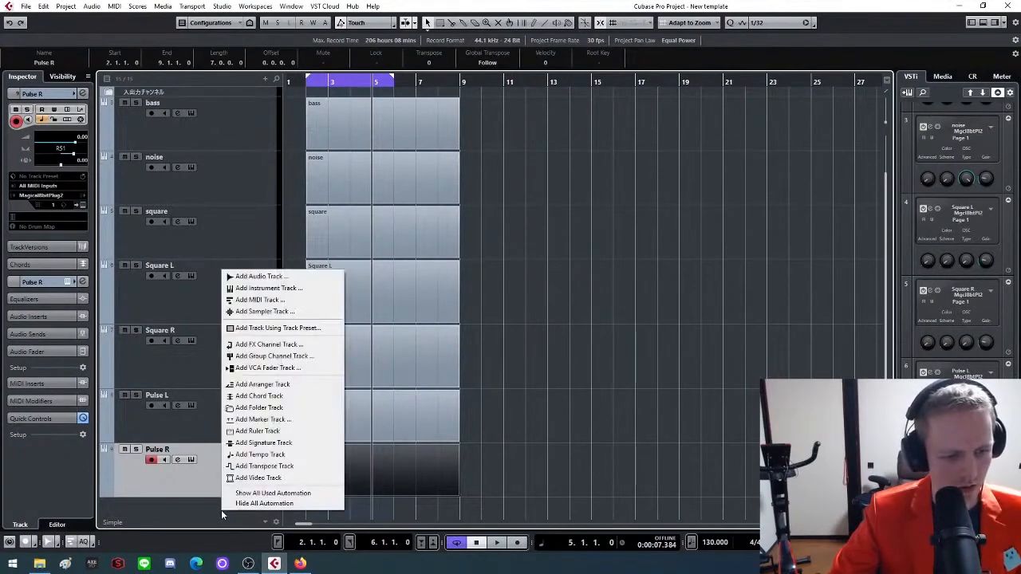
left_click(287, 290)
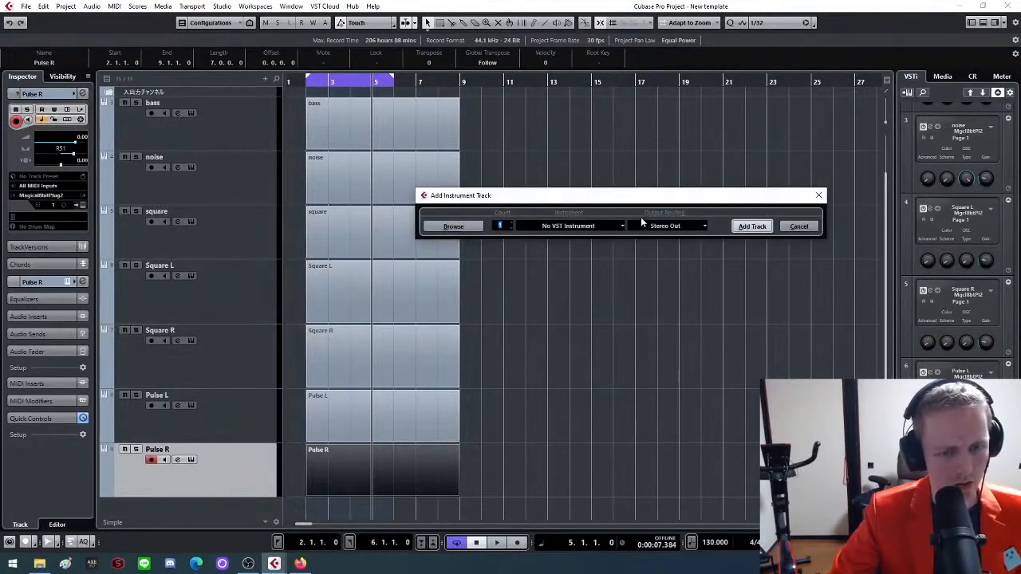
left_click(598, 226)
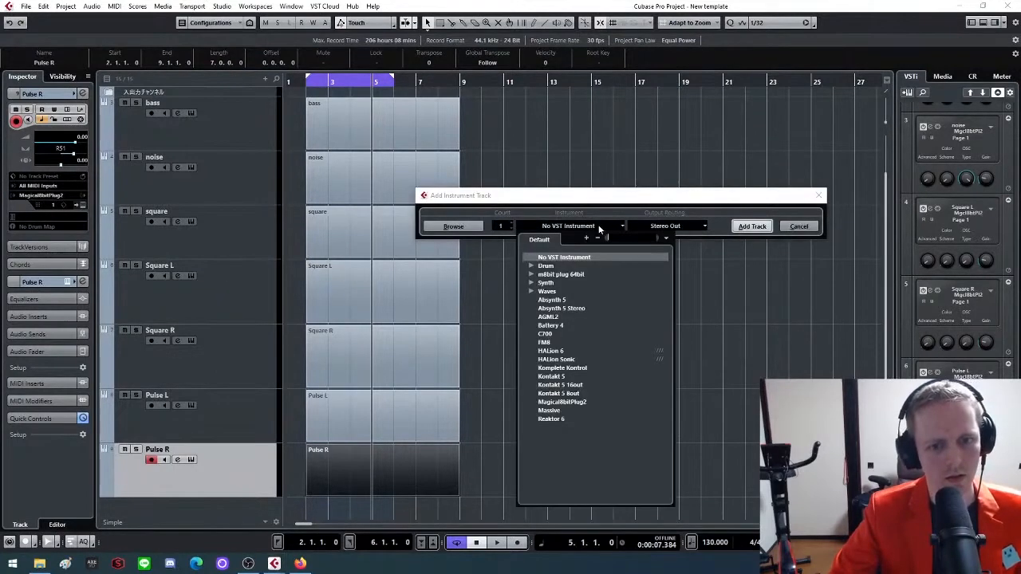
left_click(573, 402)
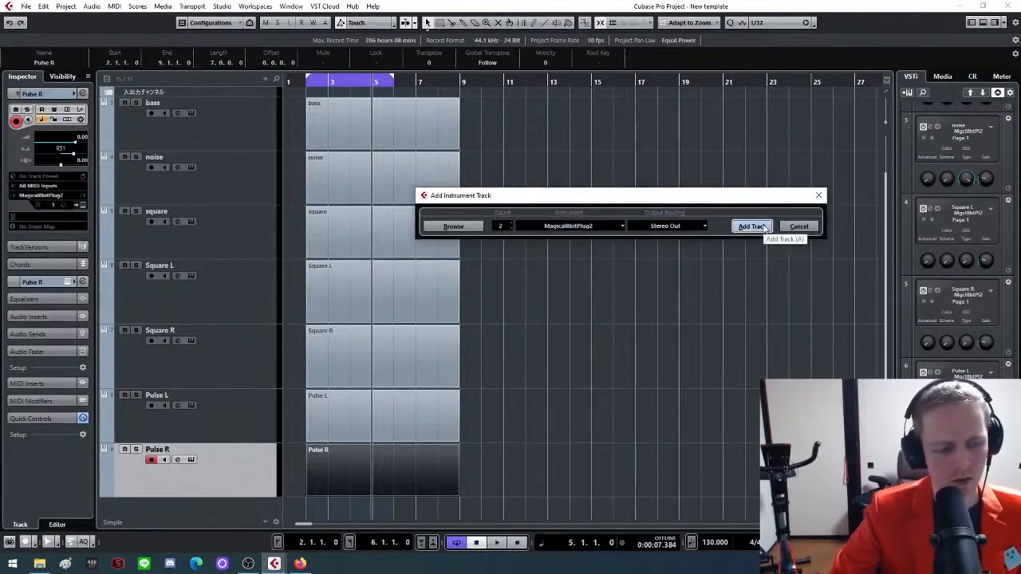
left_click(752, 226)
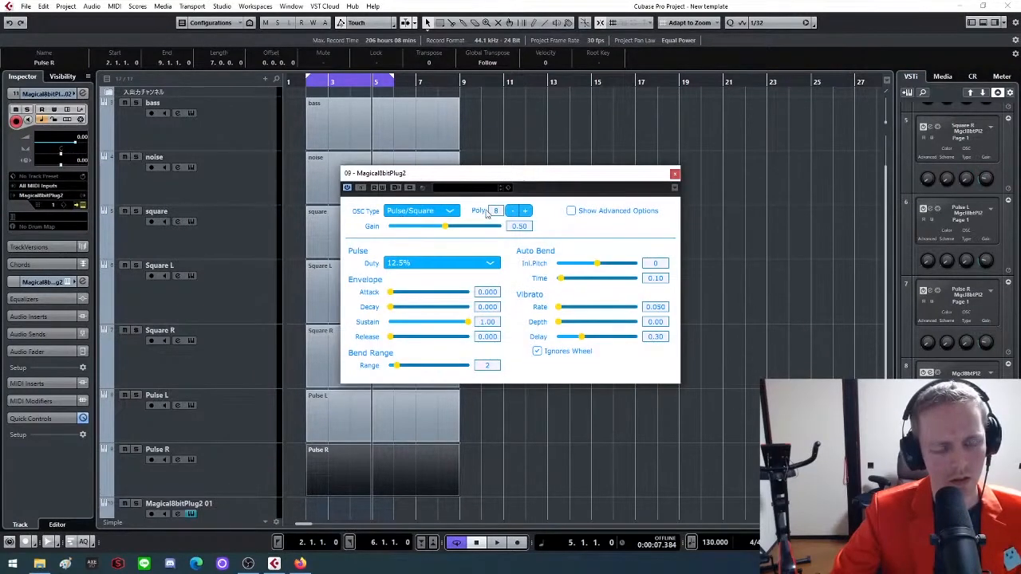
Set the pulse duty of the 08 Magical8bitPlug2 instance to 25%
left_click_drag(526, 177, 700, 116)
left_click(477, 266)
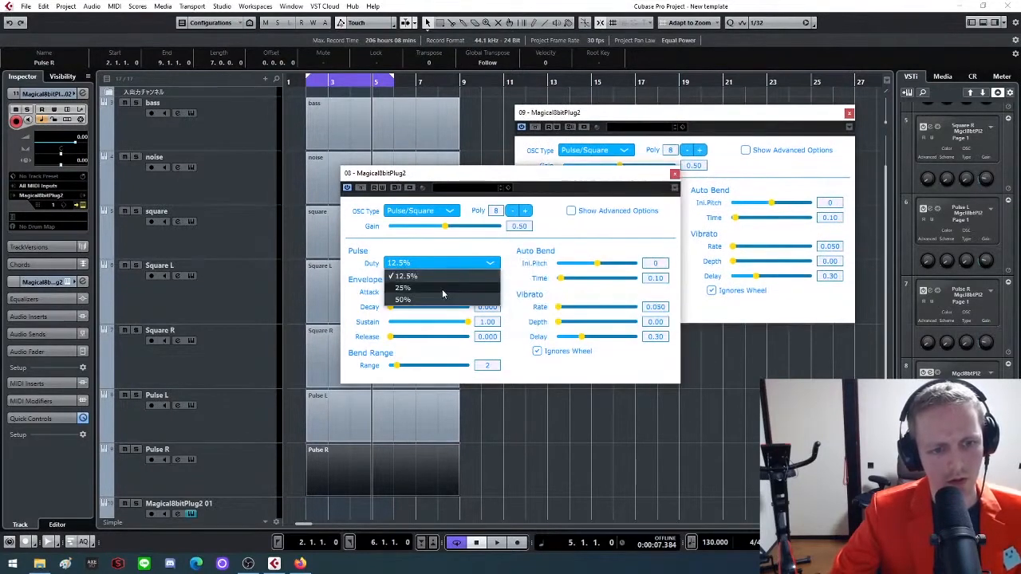
left_click(442, 289)
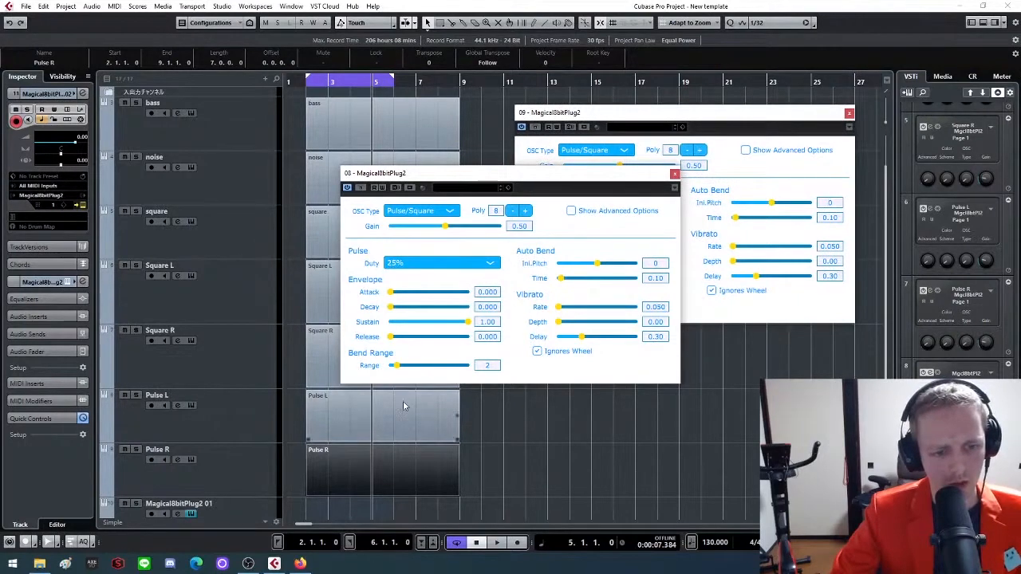
Select the Magical8bitPlug2 01 track and set instance 09 to gain 0.20, attack 0.001, decay 0.000 and sustain 0.00
scroll(231, 451, "down", 2)
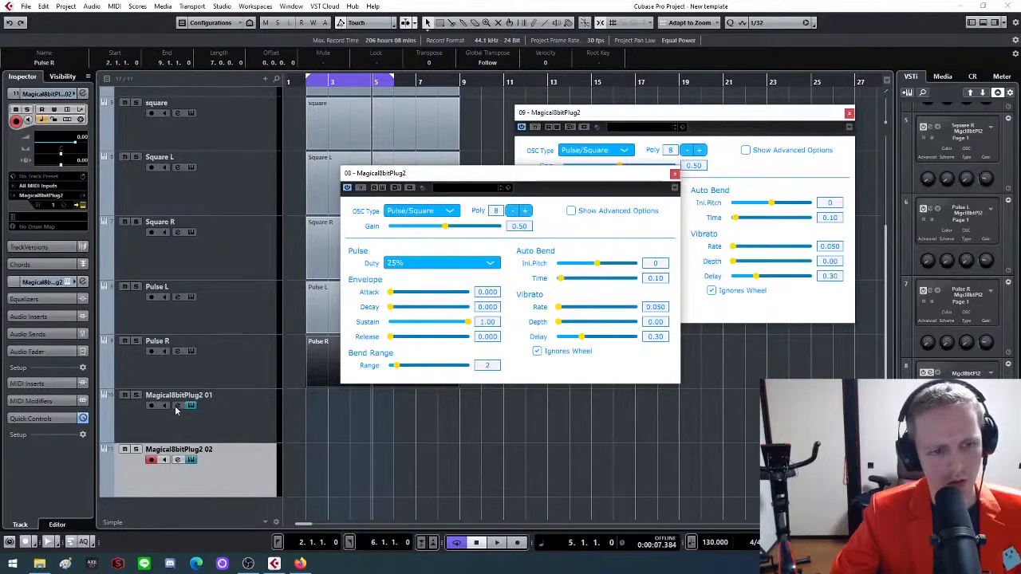
left_click(233, 416)
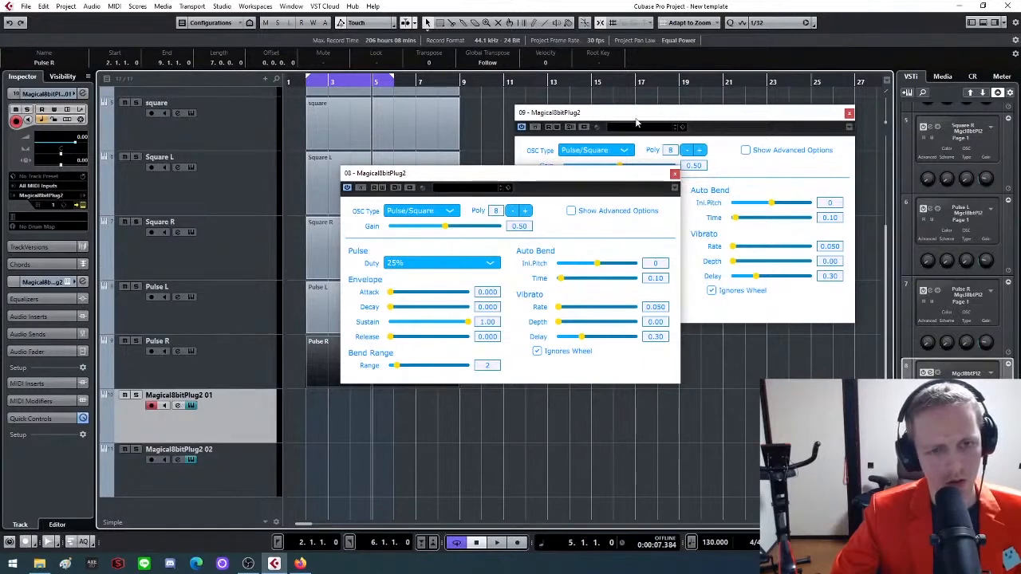
left_click_drag(636, 122, 483, 129)
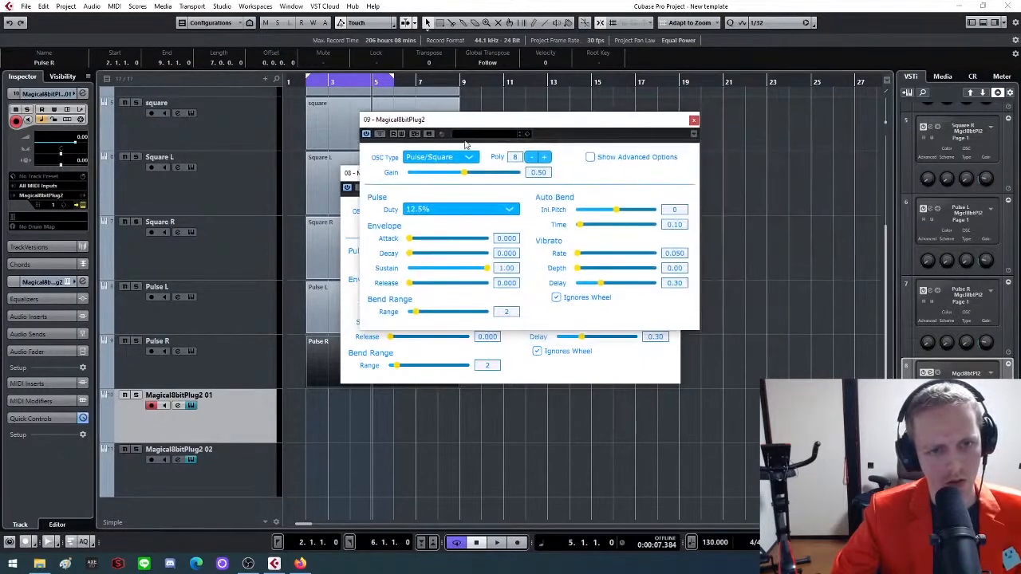
left_click(533, 173)
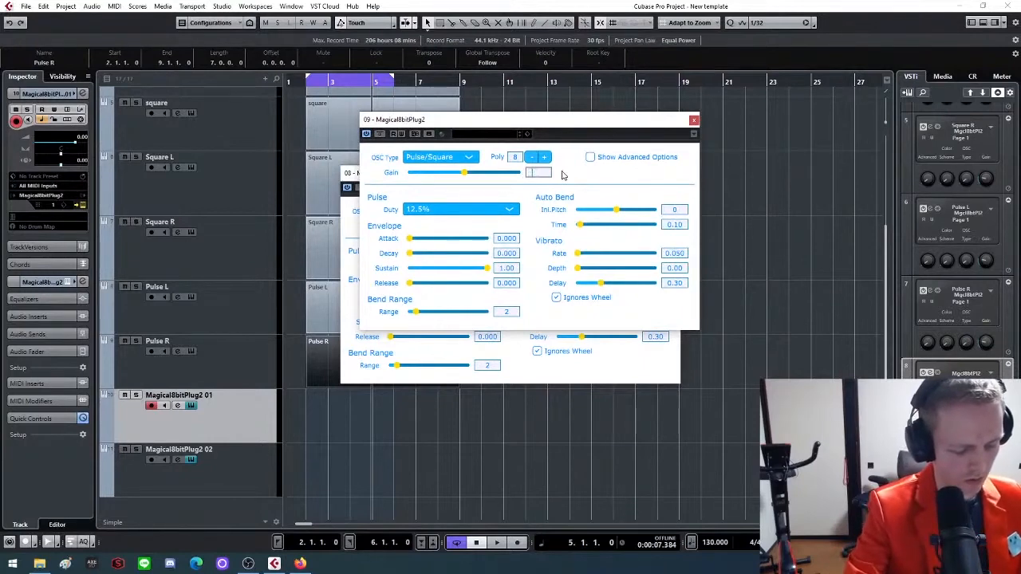
type("0.2")
key("Return")
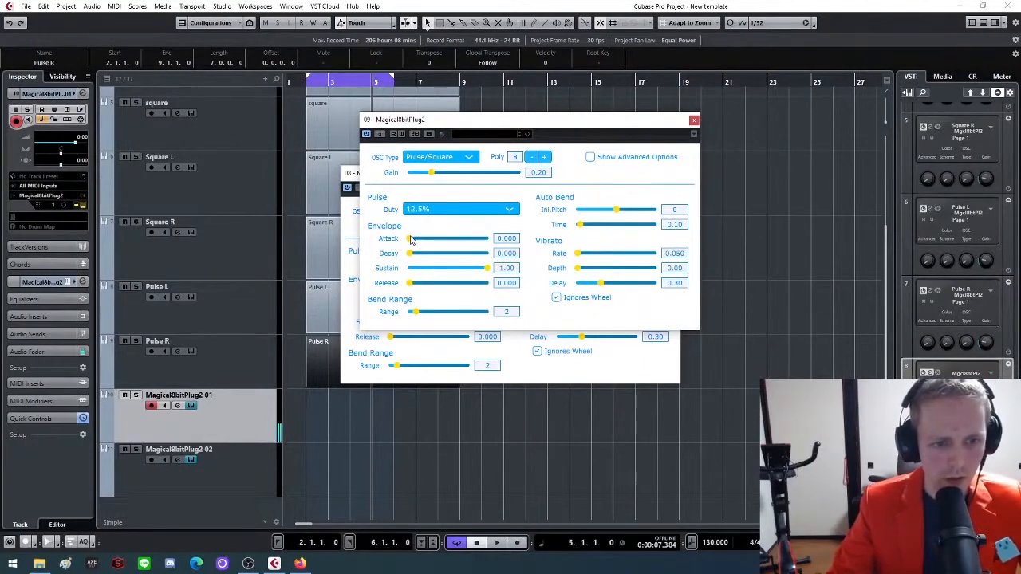
left_click_drag(412, 241, 414, 243)
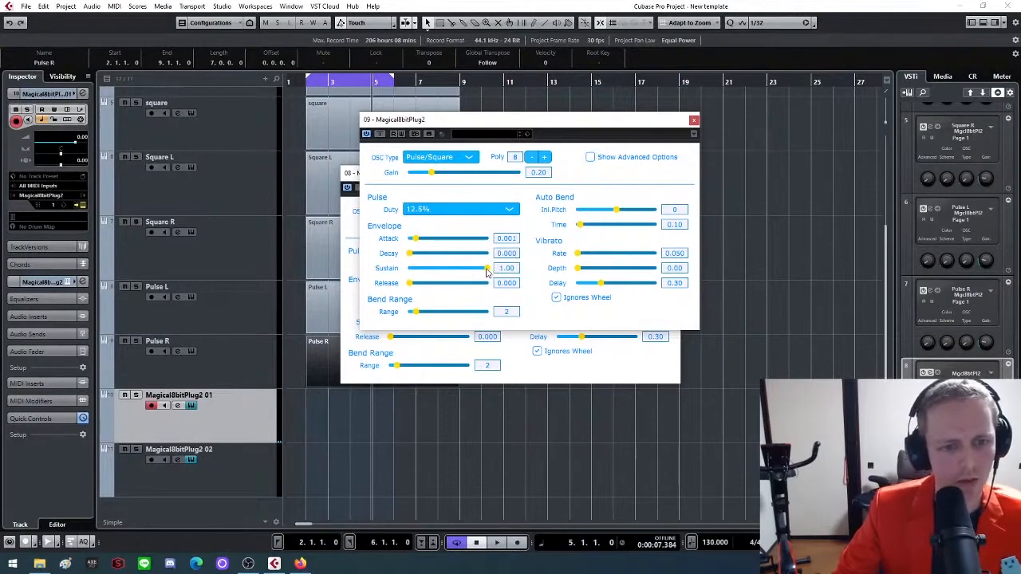
left_click_drag(487, 269, 373, 291)
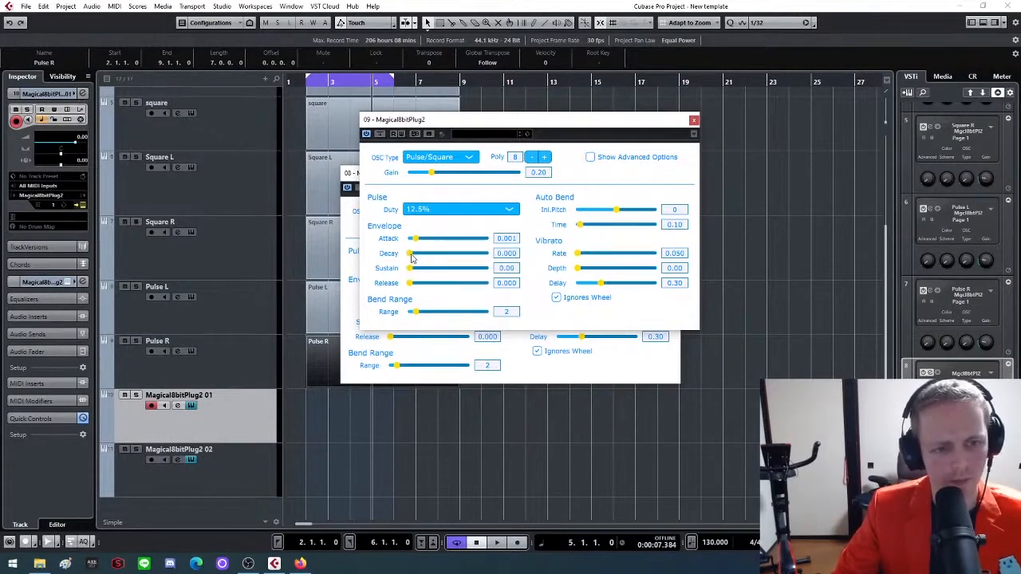
left_click_drag(412, 258, 408, 261)
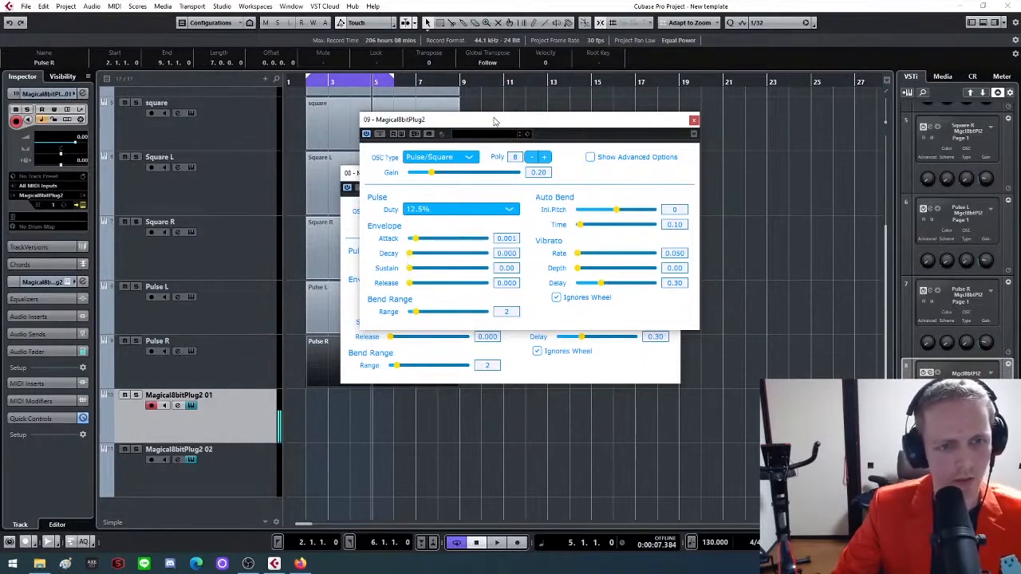
Set instance 08 to gain 0.20, sustain 0.00 and decay 0.061, and close its plug-in window
left_click_drag(495, 121, 672, 100)
left_click_drag(492, 176, 470, 190)
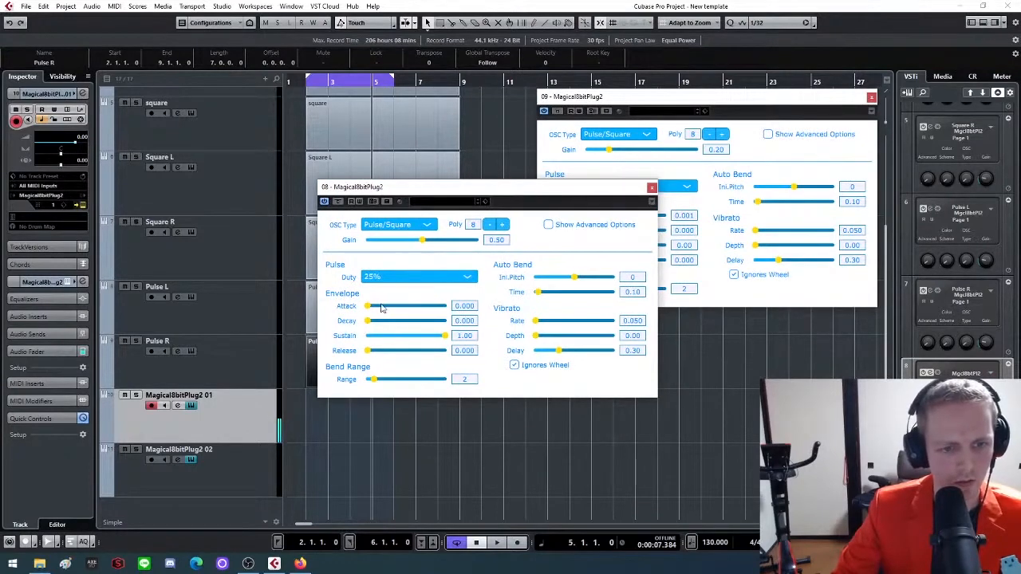
left_click_drag(416, 243, 389, 243)
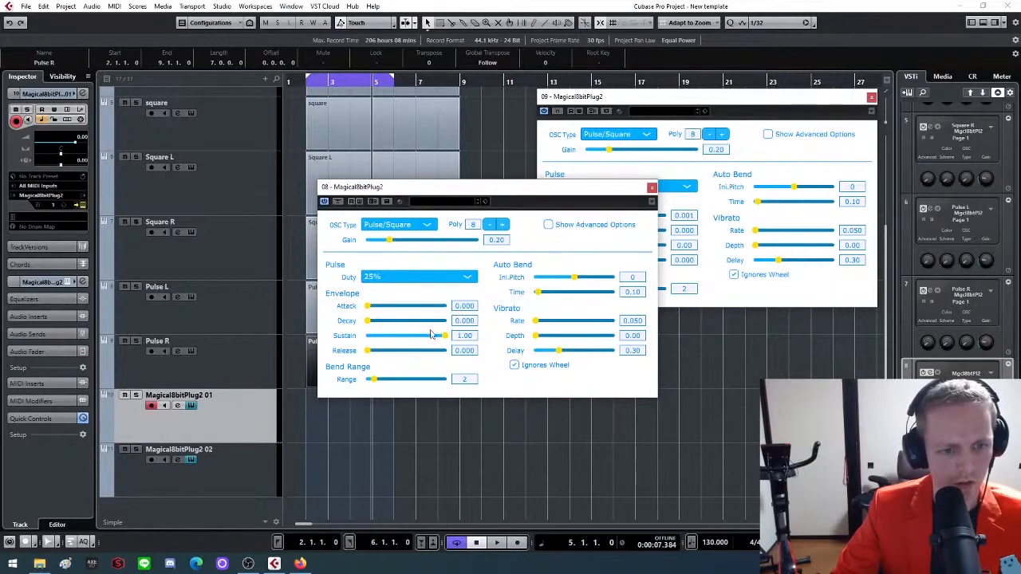
left_click_drag(431, 339, 385, 324)
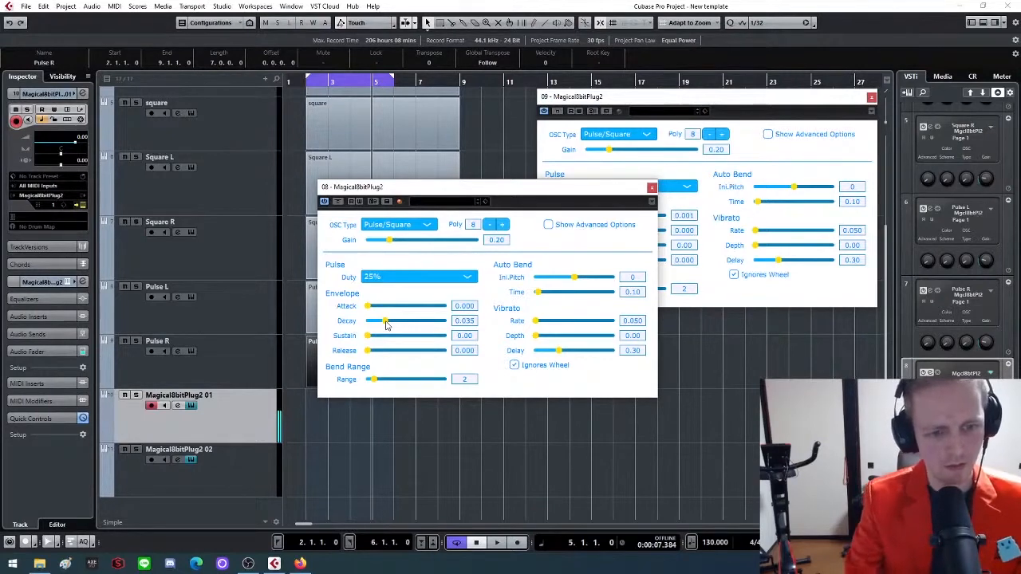
left_click_drag(387, 324, 388, 322)
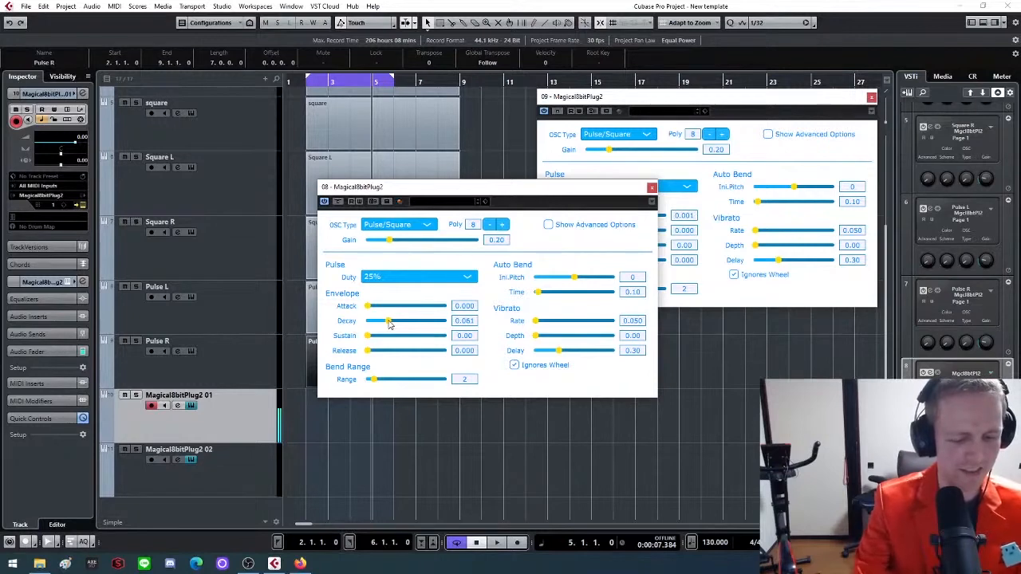
left_click(652, 189)
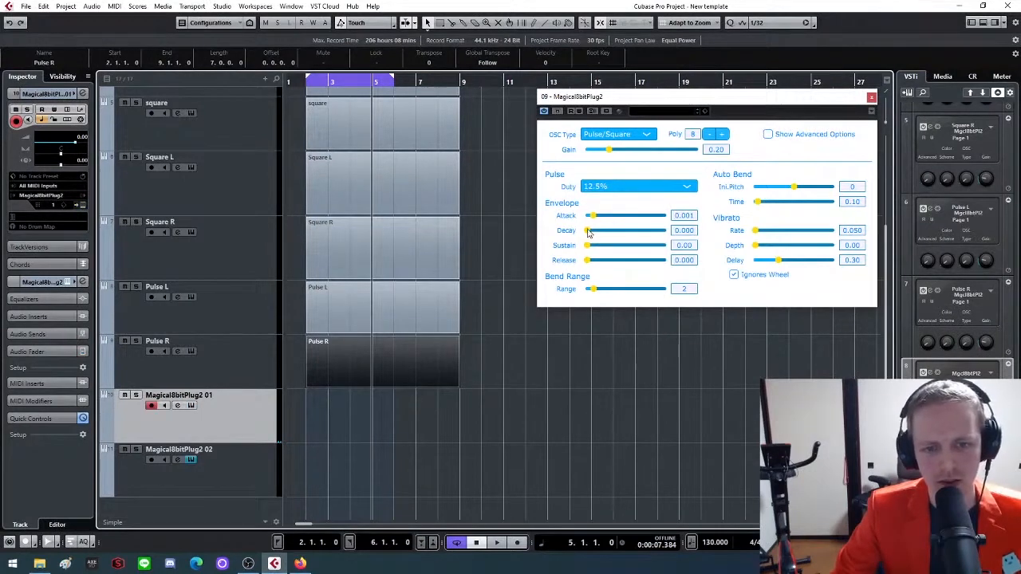
Set the attack of instance 09 to 0.000 and its decay to about 0.067
left_click_drag(588, 232, 608, 237)
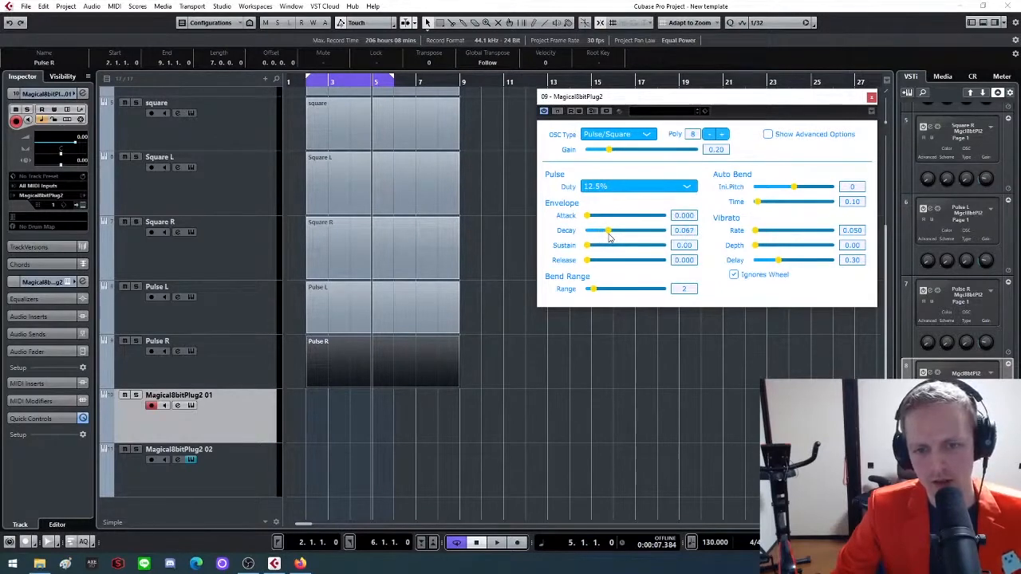
left_click_drag(609, 236, 607, 237)
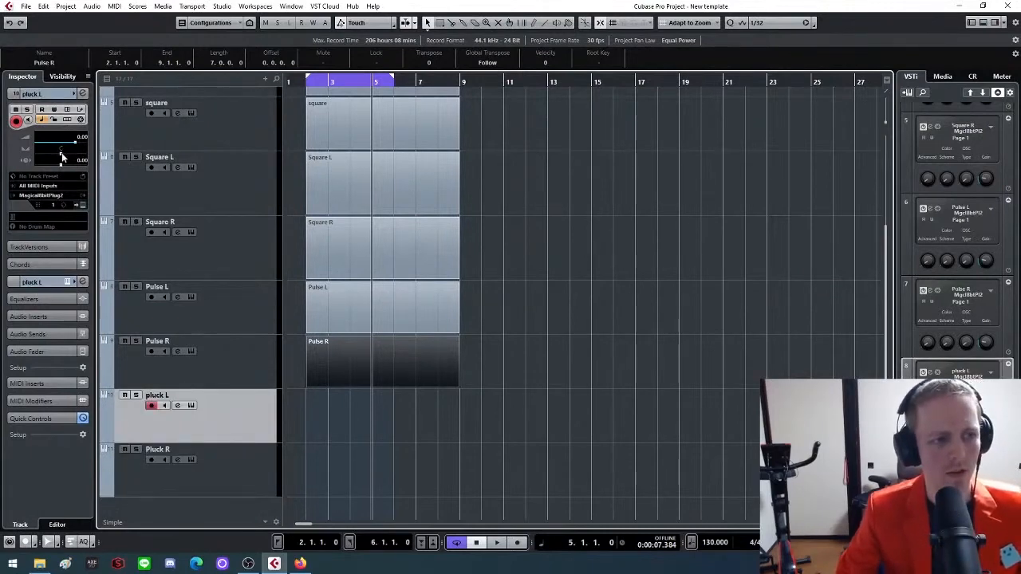
Pan pluck L to the left and Pluck R to the right, and draw empty parts from bar 2 to bar 9 on both tracks
mouse_move(62, 152)
left_mouse_down()
mouse_move(3, 147)
mouse_move(64, 153)
left_mouse_up()
left_click(232, 466)
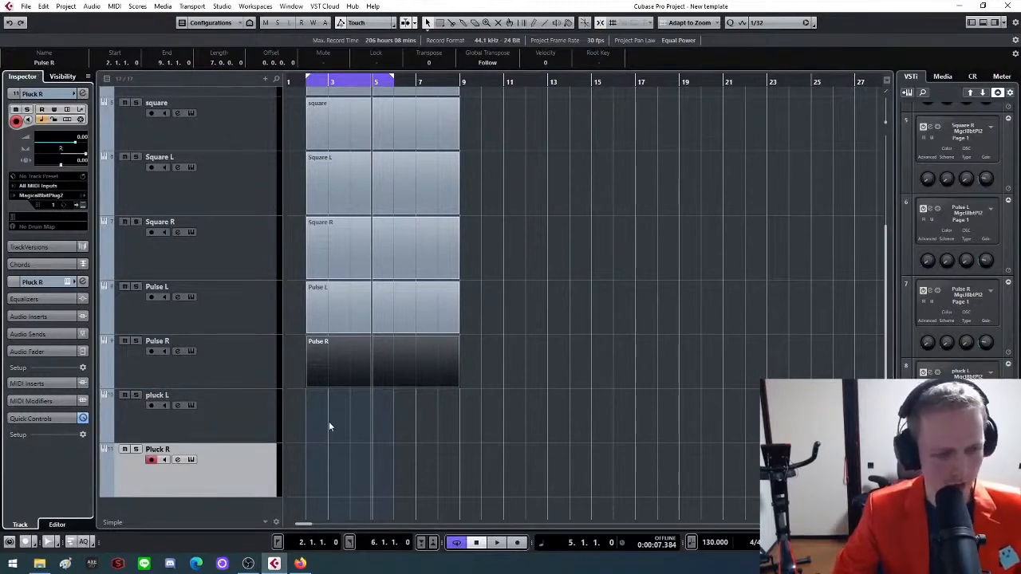
left_click_drag(328, 421, 438, 419)
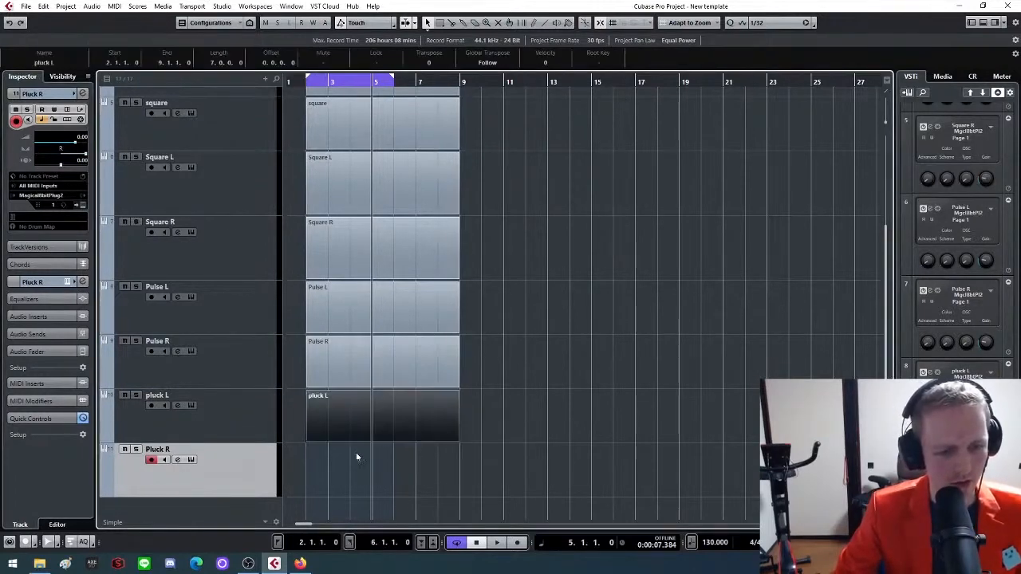
left_click_drag(313, 469, 458, 471)
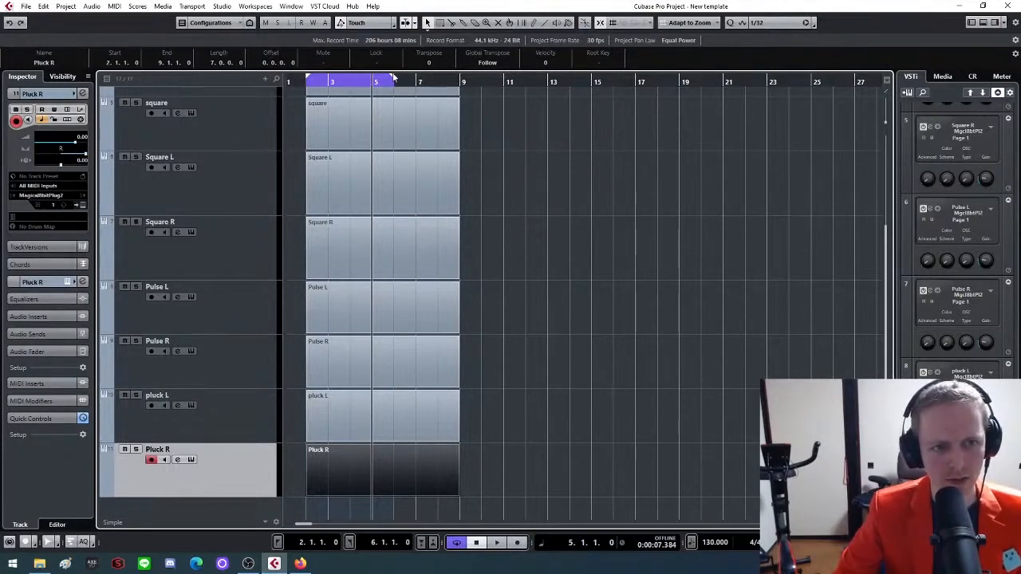
Extend the cycle range to end at bar 9 and move the noise track above the bass track
left_click_drag(392, 76, 460, 83)
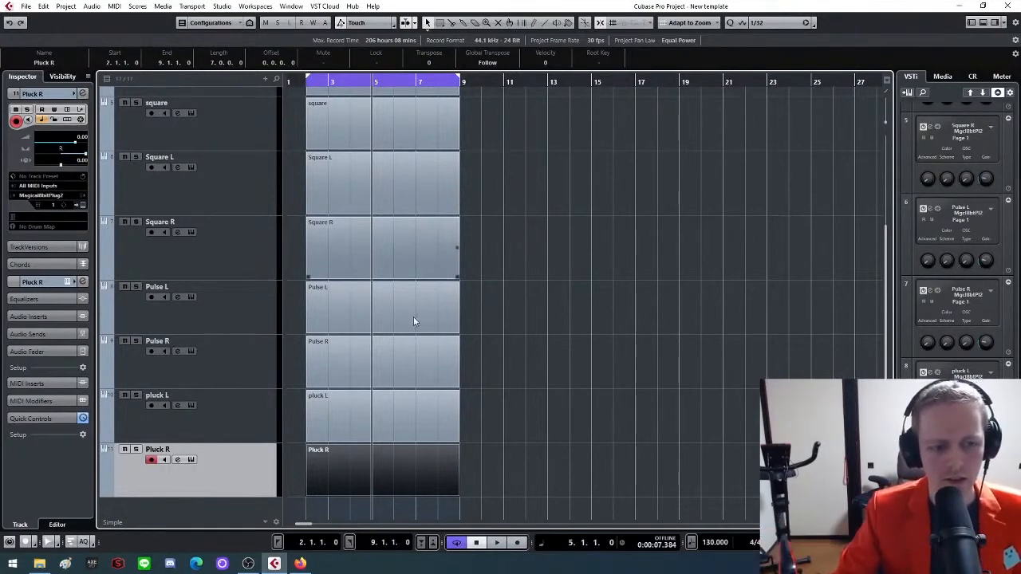
scroll(516, 471, "up", 4)
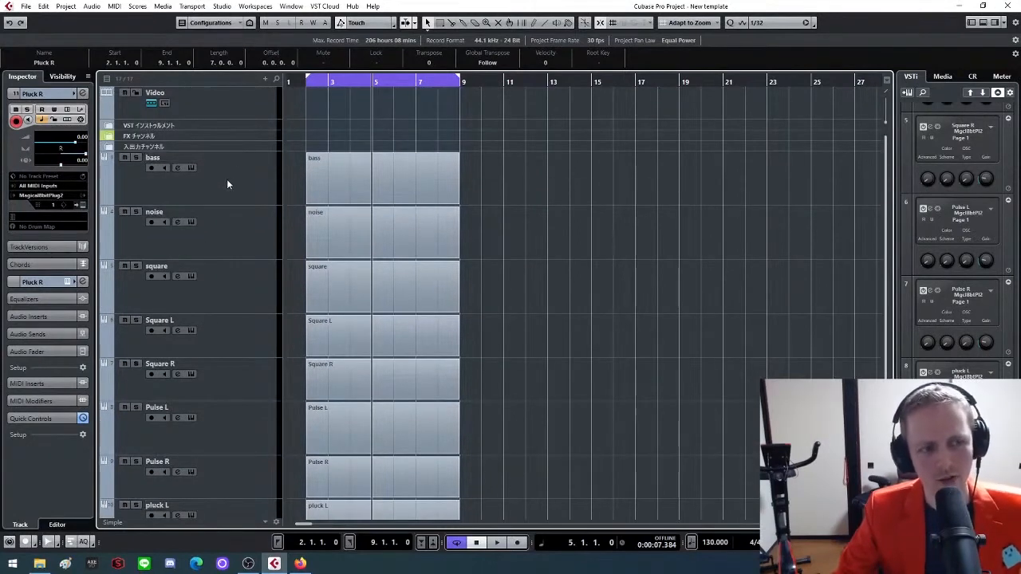
left_click_drag(238, 226, 246, 184)
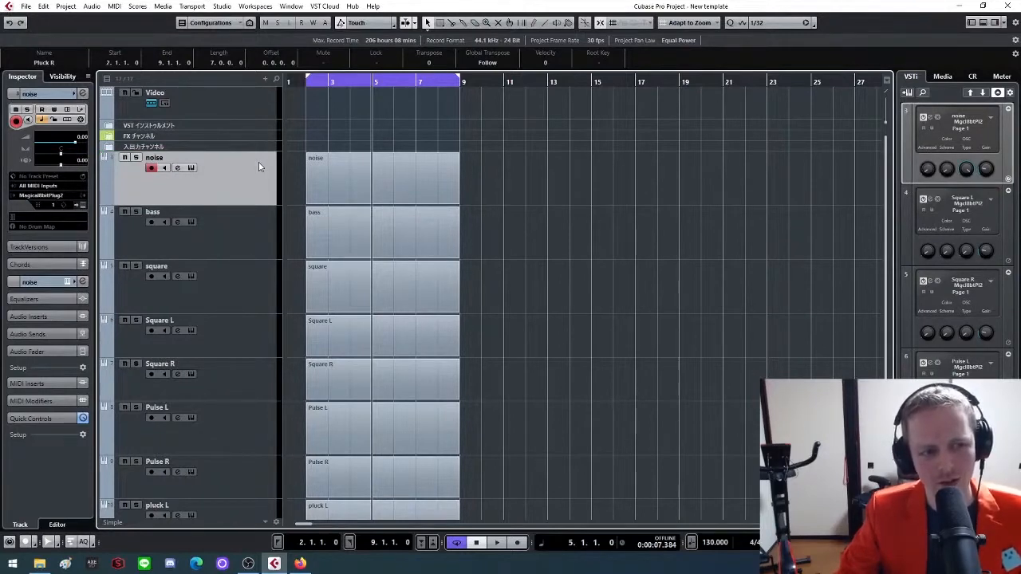
Add one instrument track using Magical8bitPlug2, routed to Stereo Out, and move it above the noise track
right_click(258, 163)
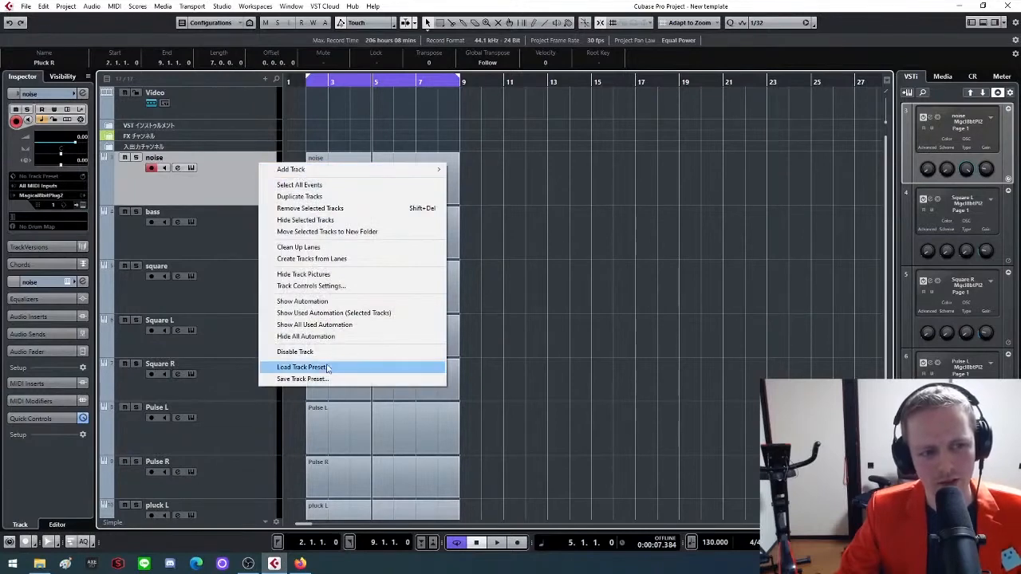
mouse_move(362, 169)
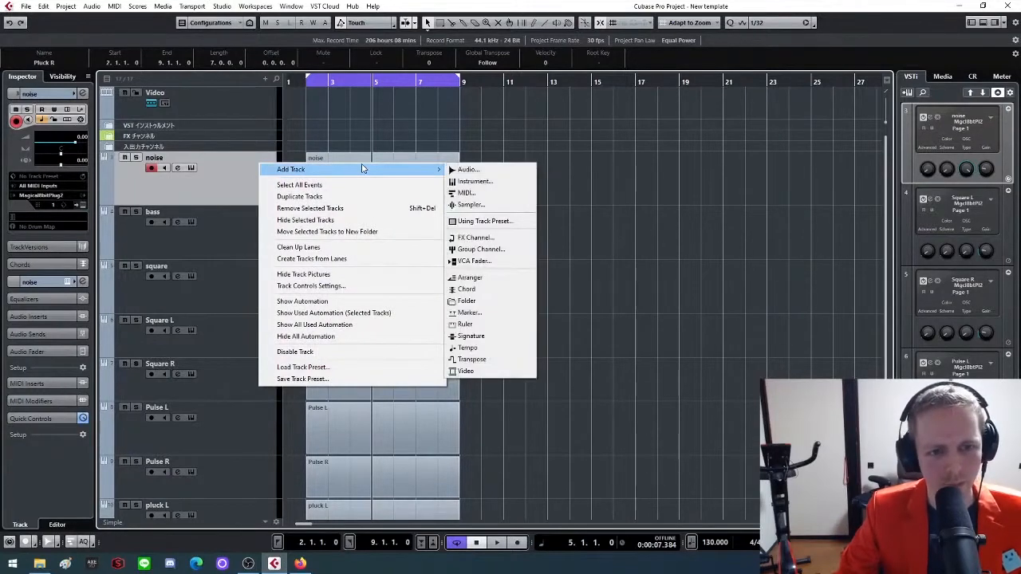
left_click(475, 181)
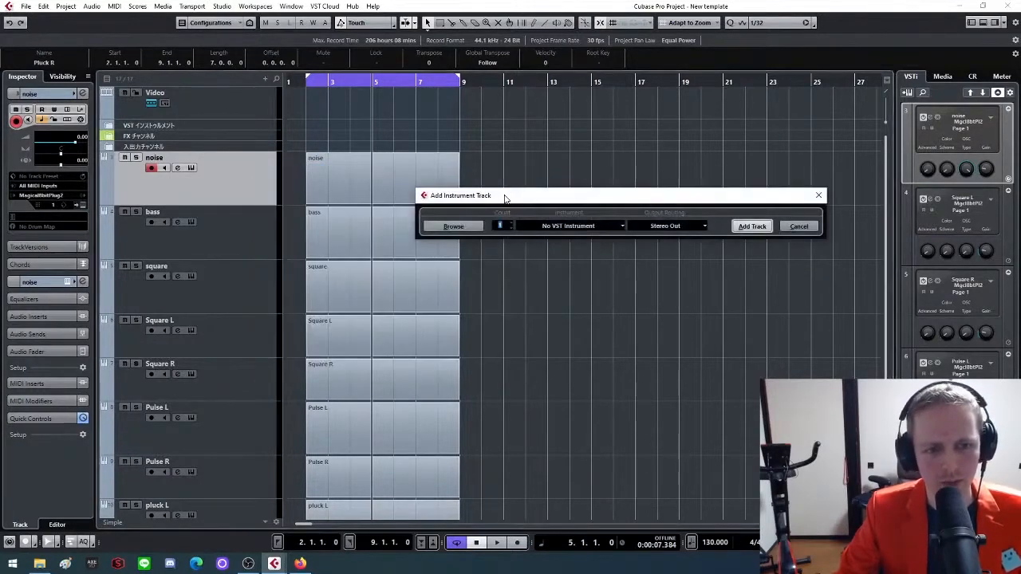
left_click(561, 227)
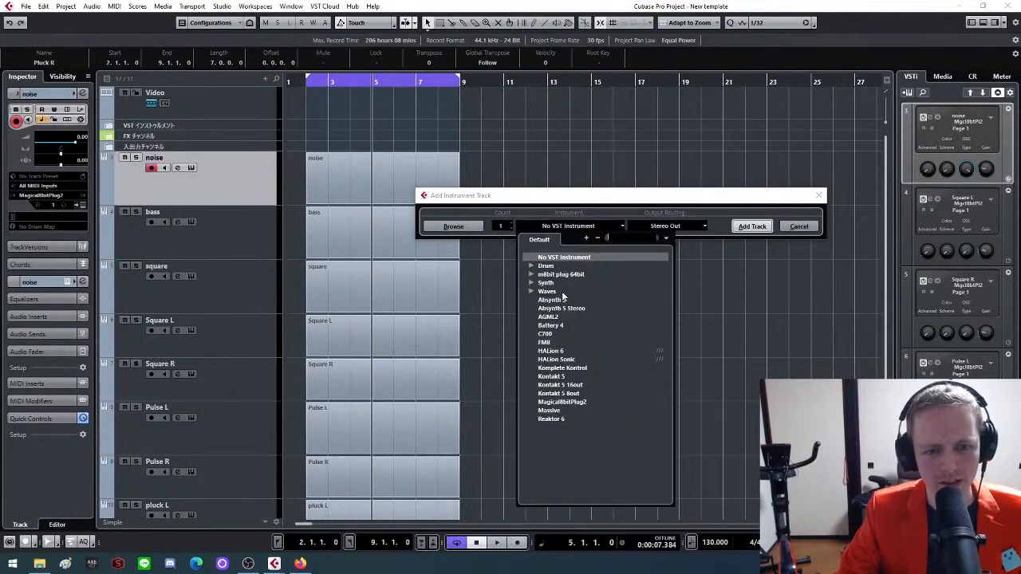
left_click(579, 402)
left_click(752, 227)
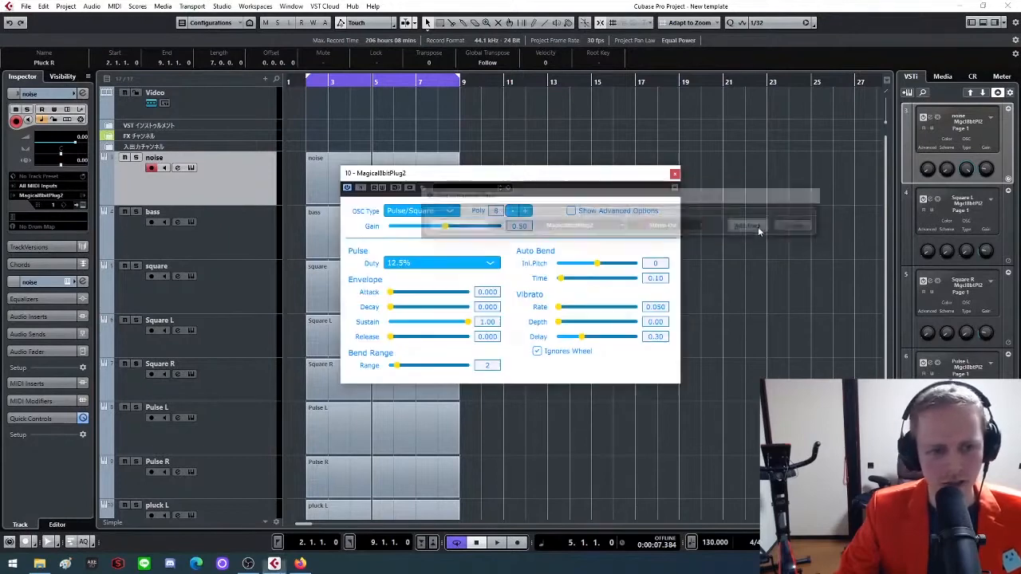
left_click_drag(223, 212, 239, 150)
Set the new instrument's oscillator type to Triangle and rename its track as Kick
left_click(444, 210)
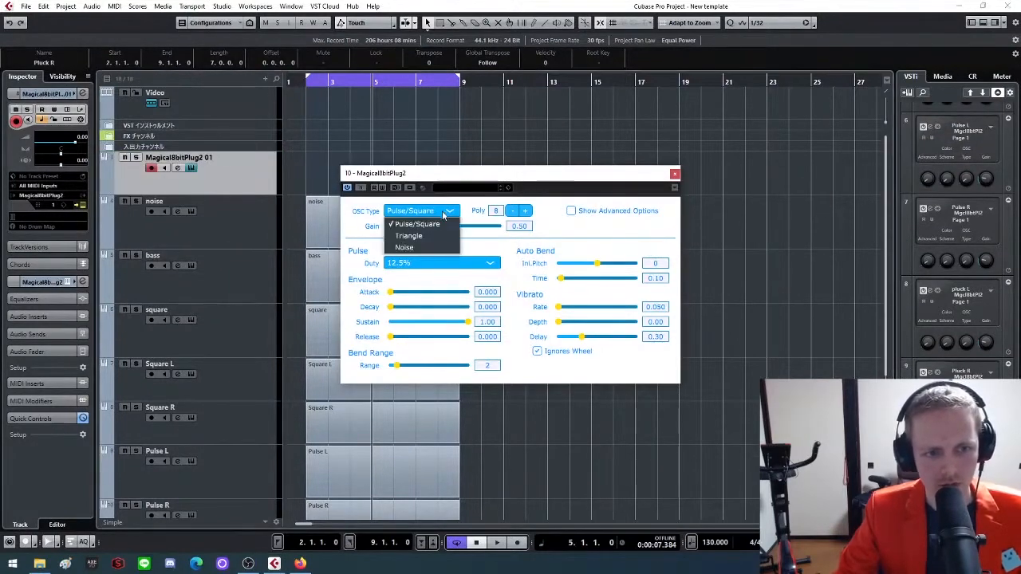
left_click(390, 229)
double_click(172, 157)
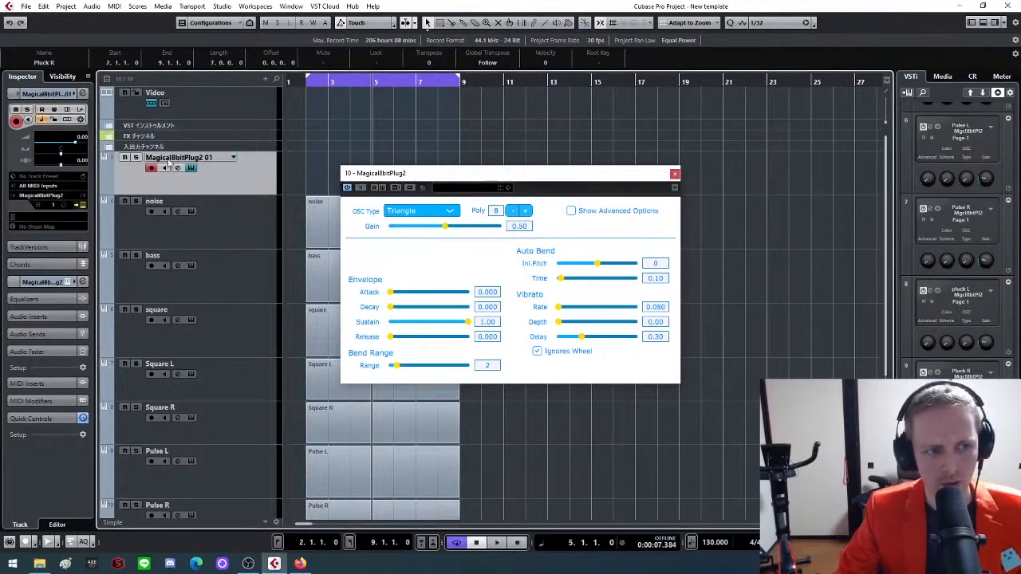
type("Kick")
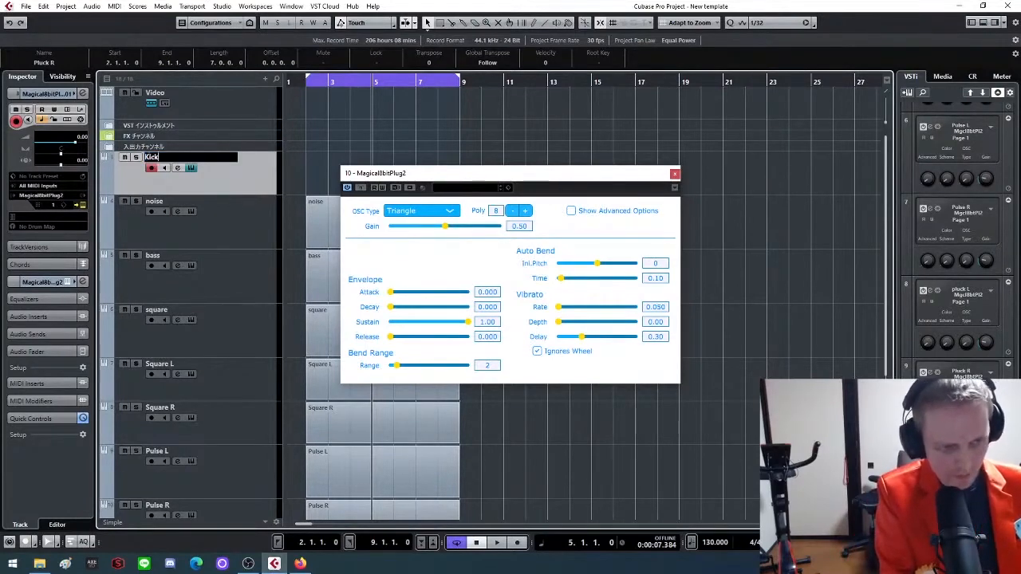
key("Return")
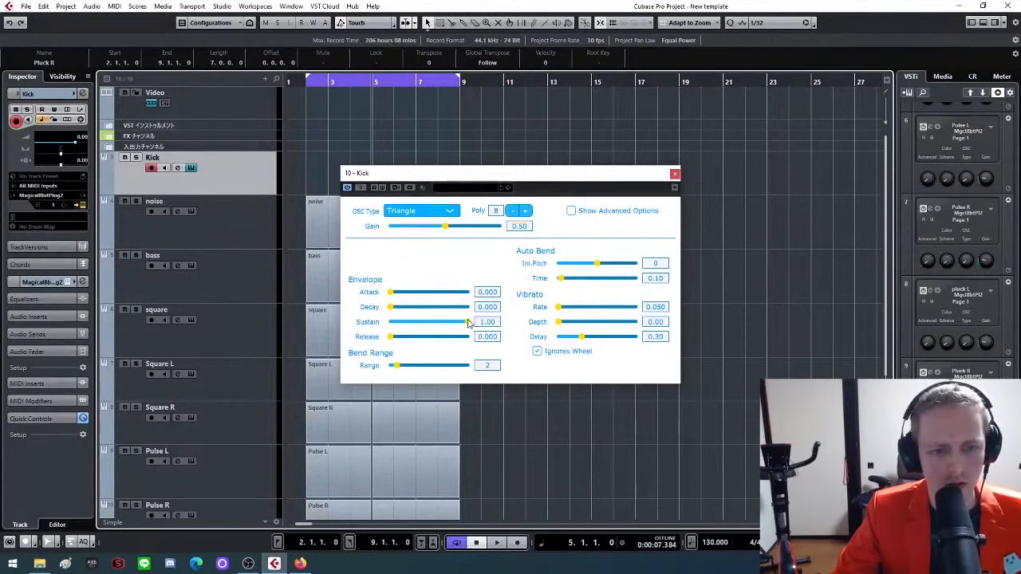
Shape the Kick sound with decay 0.002, sustain 0.06, release 0.003 and an auto bend initial pitch of 17
left_click_drag(468, 321, 405, 327)
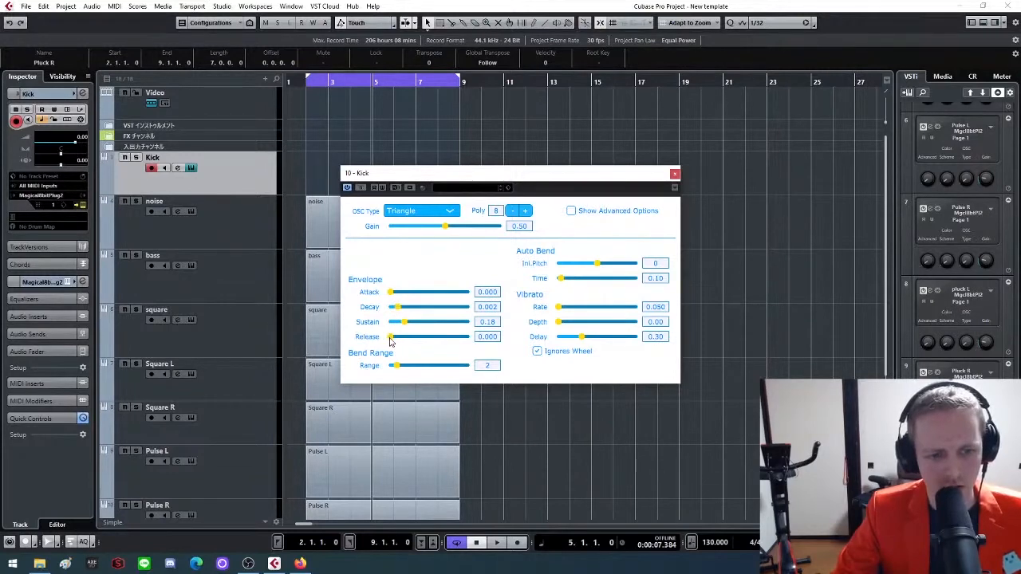
left_click_drag(390, 341, 402, 342)
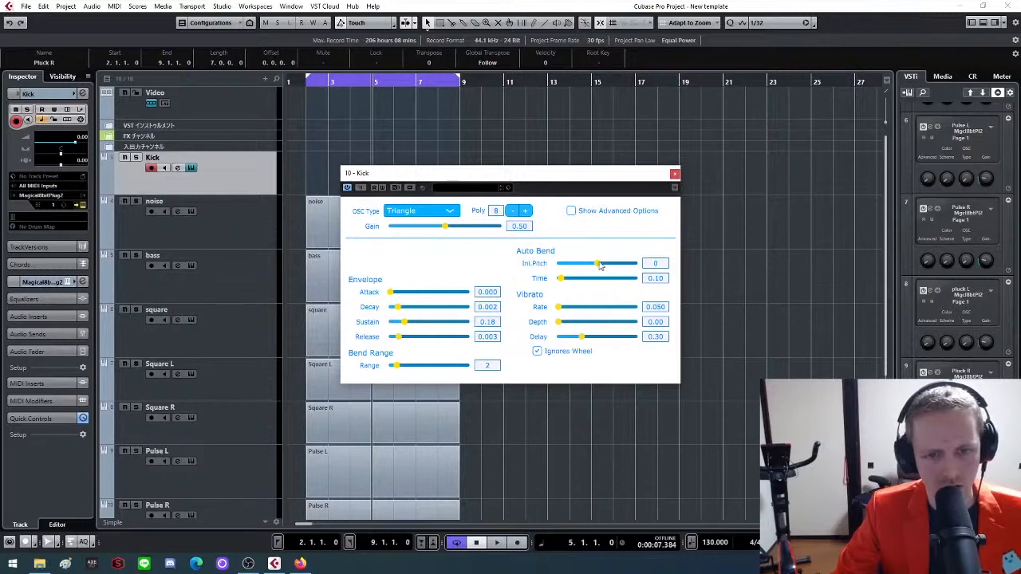
left_click_drag(600, 266, 626, 269)
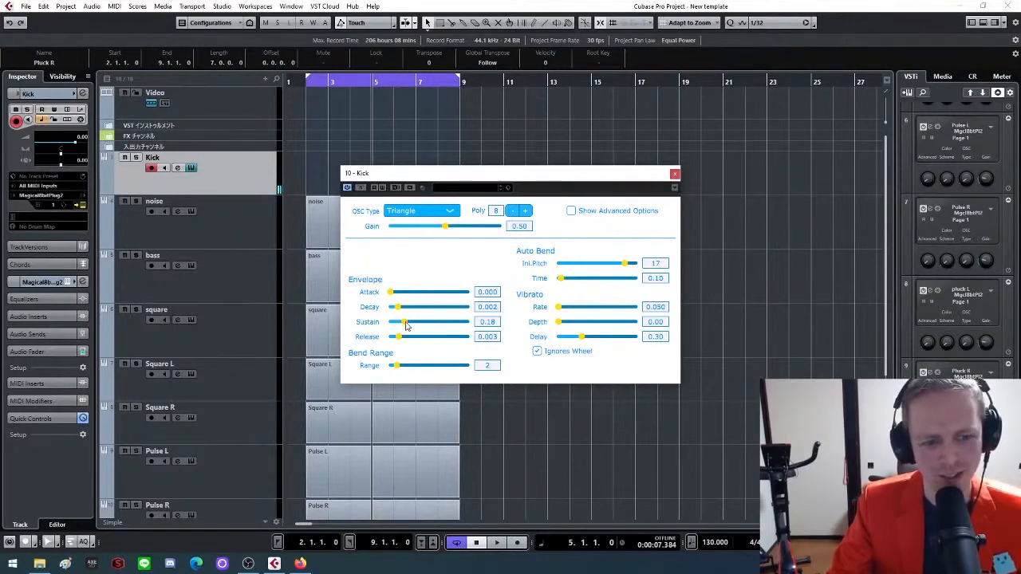
left_click_drag(405, 325, 395, 327)
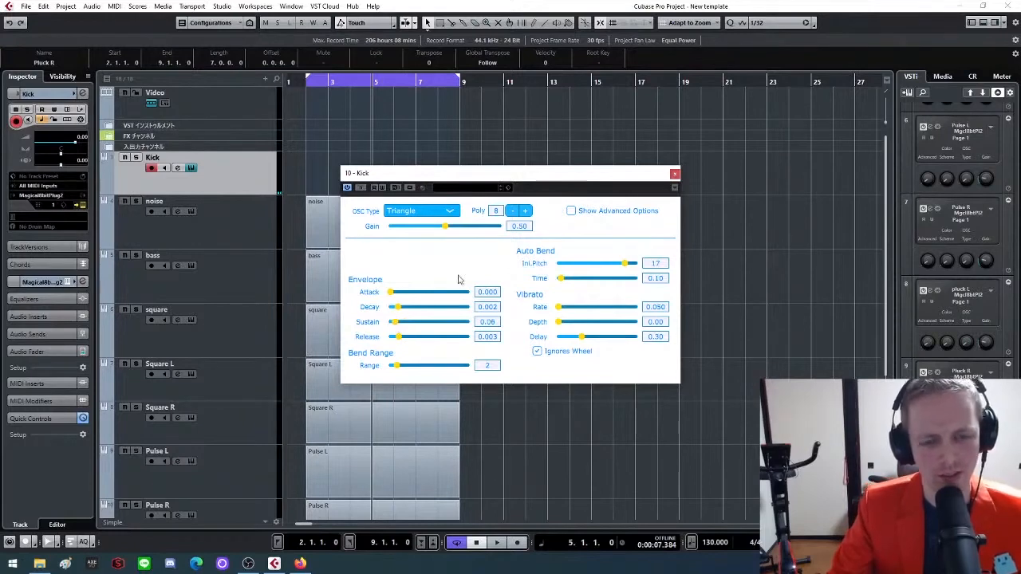
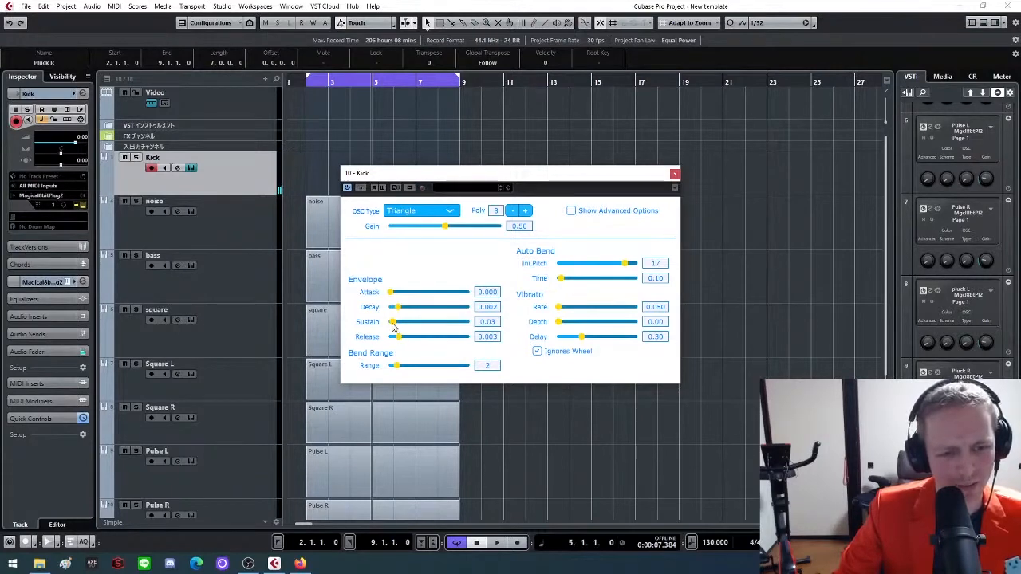
Set the Kick's release to 0.000 and sustain to 0.08, and draw an empty Kick part from bar 2 to bar 9
left_click_drag(399, 341, 385, 348)
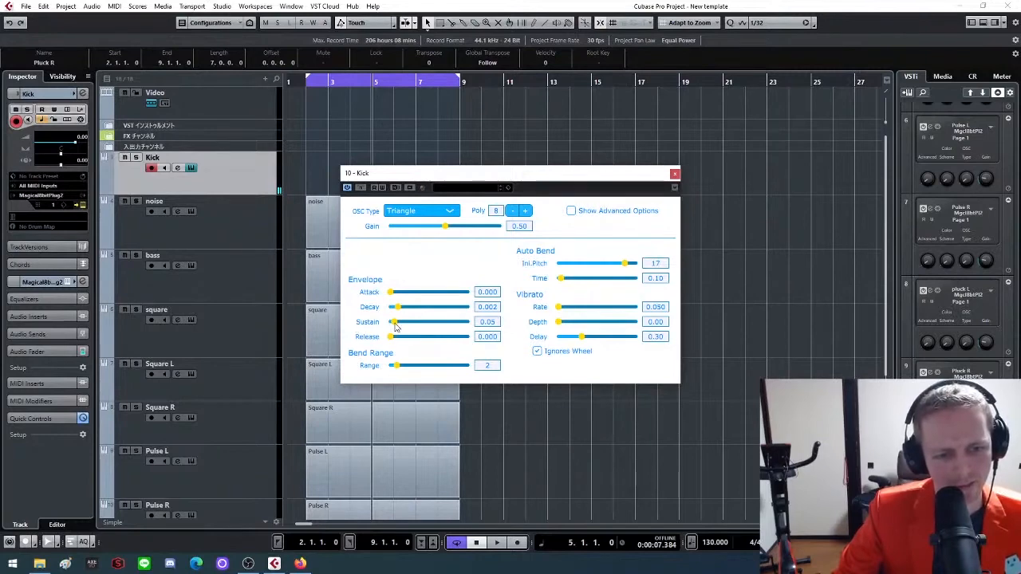
left_click_drag(395, 328, 394, 323)
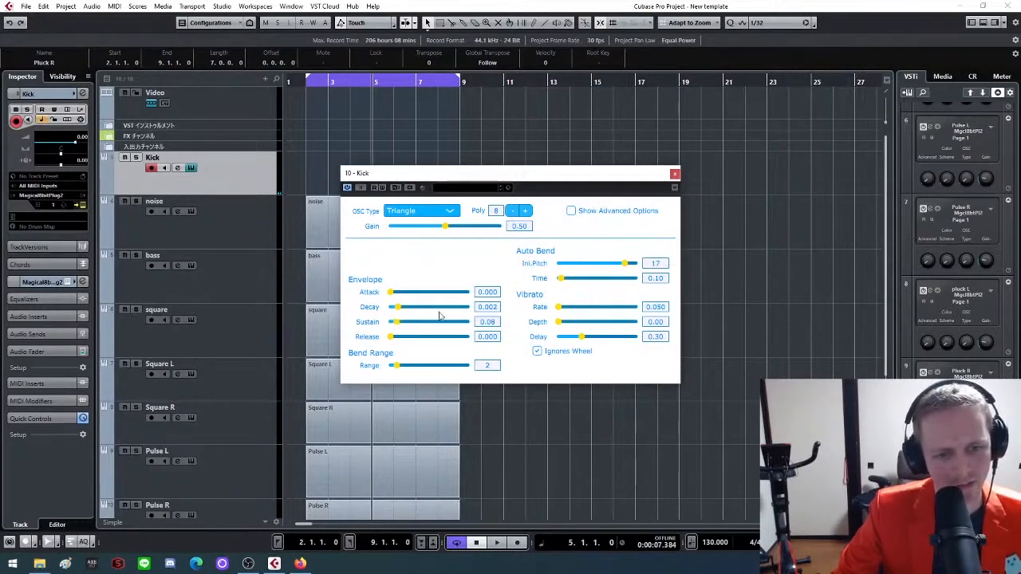
left_click(675, 173)
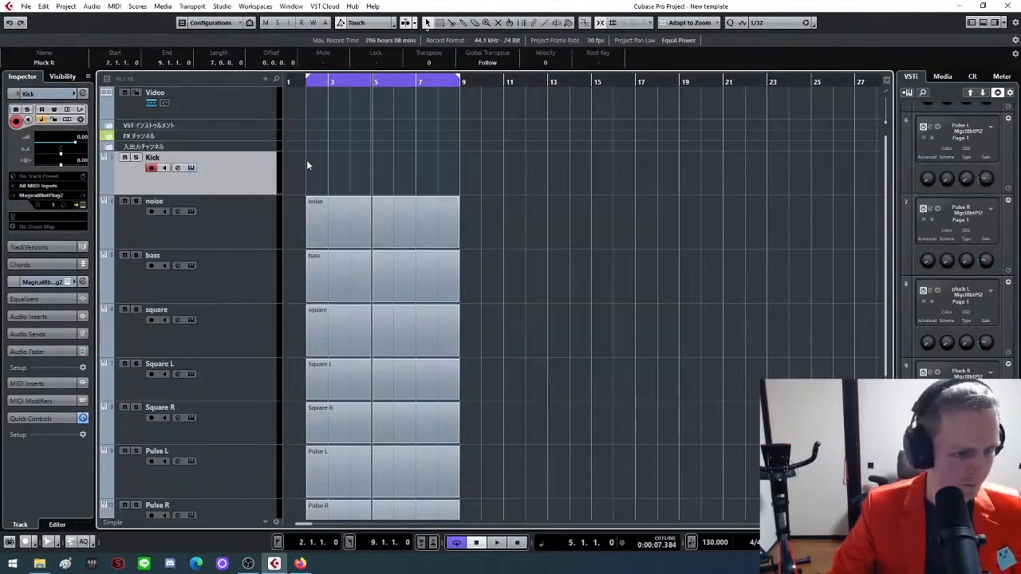
mouse_move(317, 157)
left_mouse_down()
mouse_move(317, 167)
mouse_move(469, 170)
left_mouse_up()
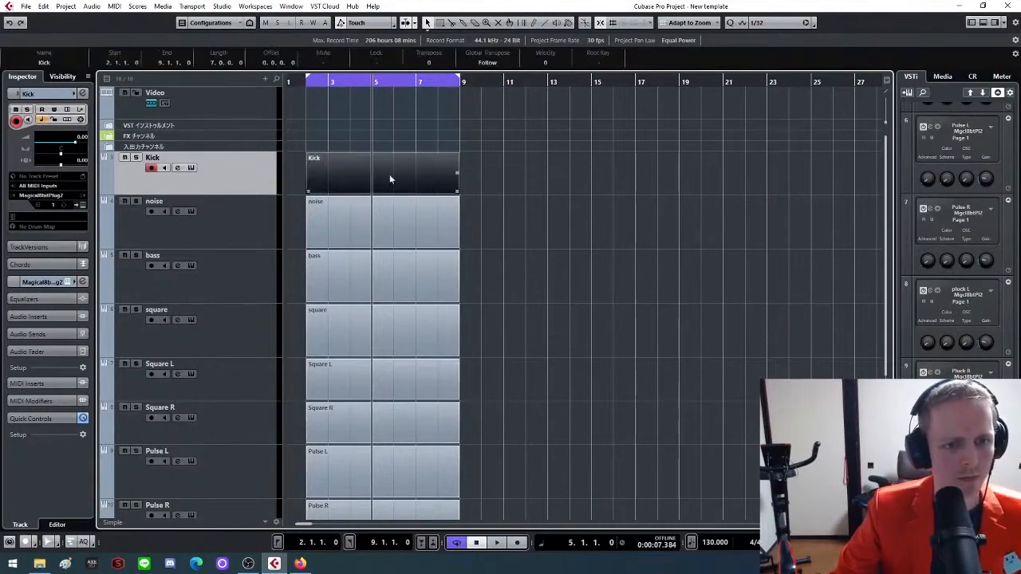
Draw a C1 test note at the start of bar 2 in the Kick part and close its key editor
double_click(367, 168)
scroll(180, 293, "up", 1)
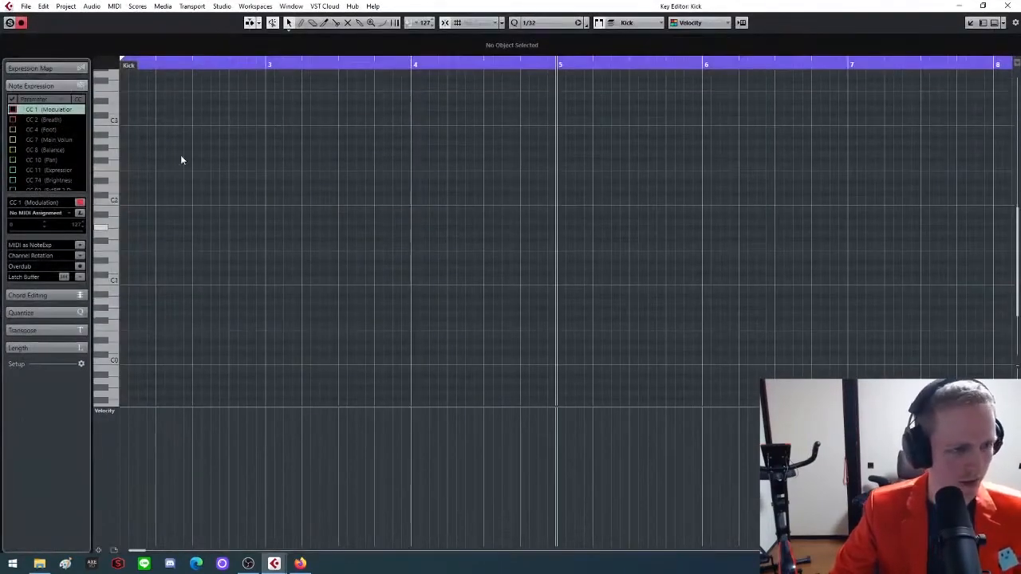
left_click(151, 63)
key("g")
key("h")
key("h")
scroll(333, 264, "up", 2)
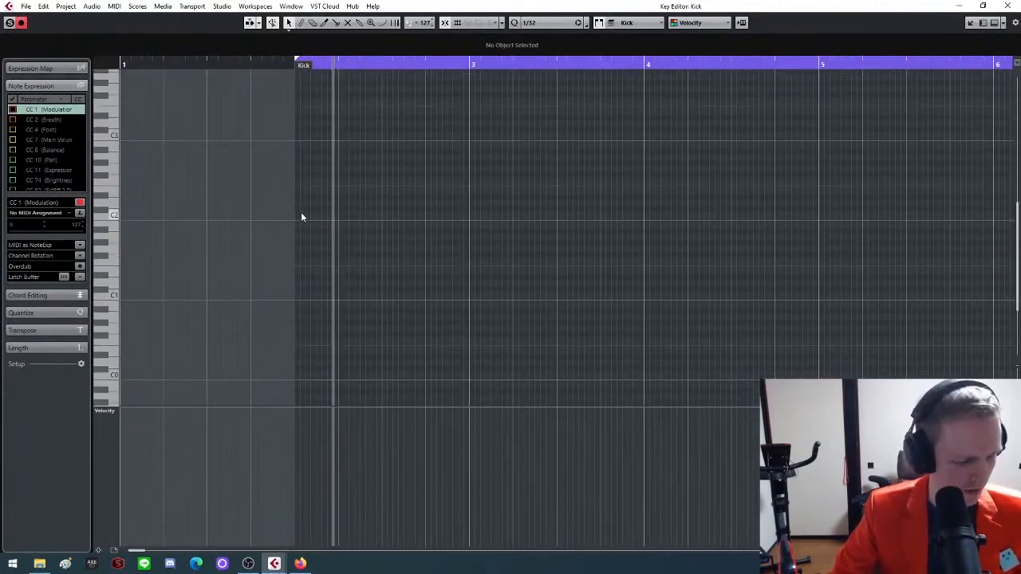
mouse_move(302, 212)
left_mouse_down()
mouse_move(335, 214)
mouse_move(323, 214)
mouse_move(303, 303)
mouse_move(327, 301)
mouse_move(301, 297)
left_mouse_up()
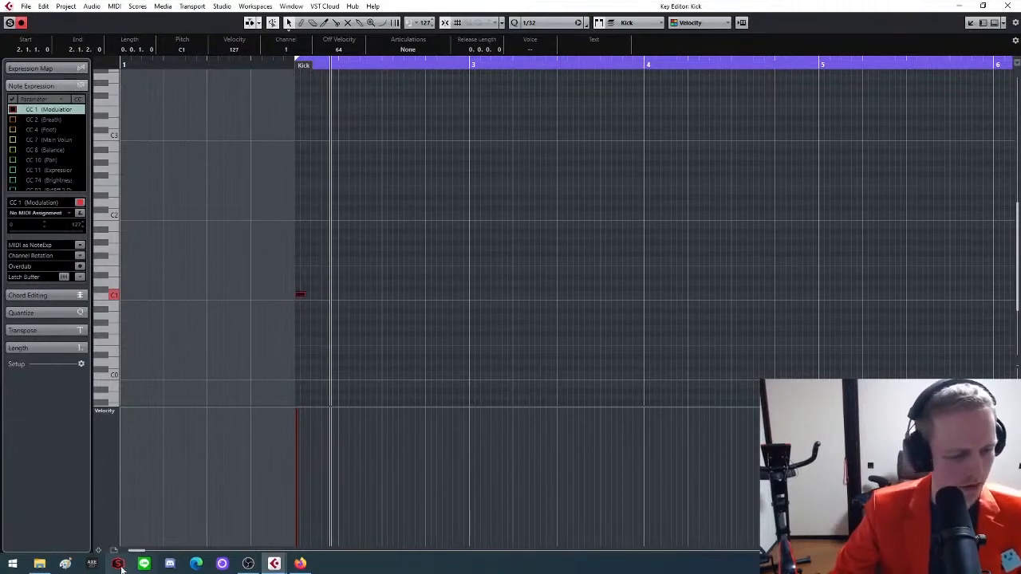
mouse_move(274, 563)
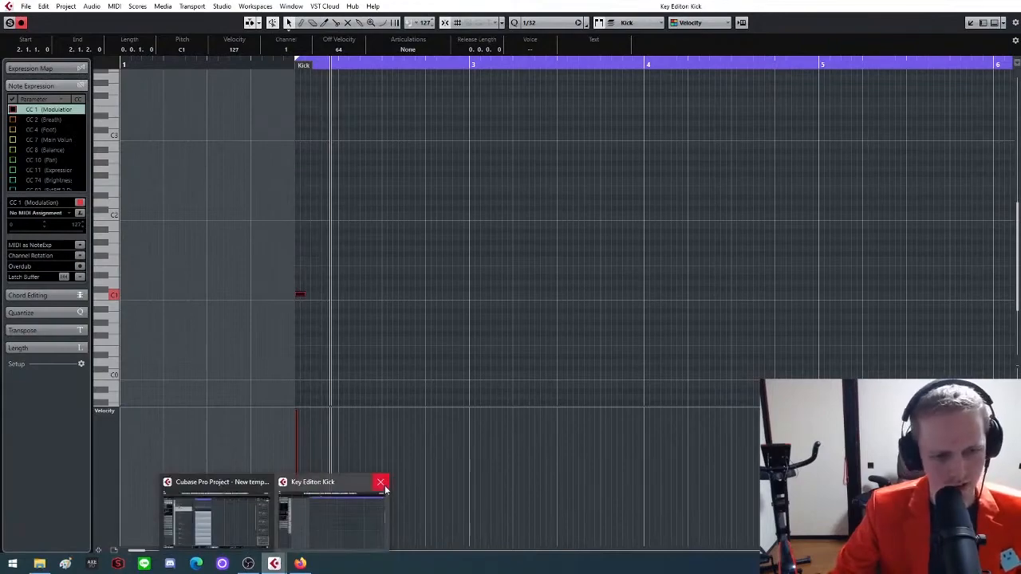
left_click(382, 483)
Open the Kick and noise parts together and add a B2 note at bar 2 in the noise part
left_click_drag(487, 145, 353, 223)
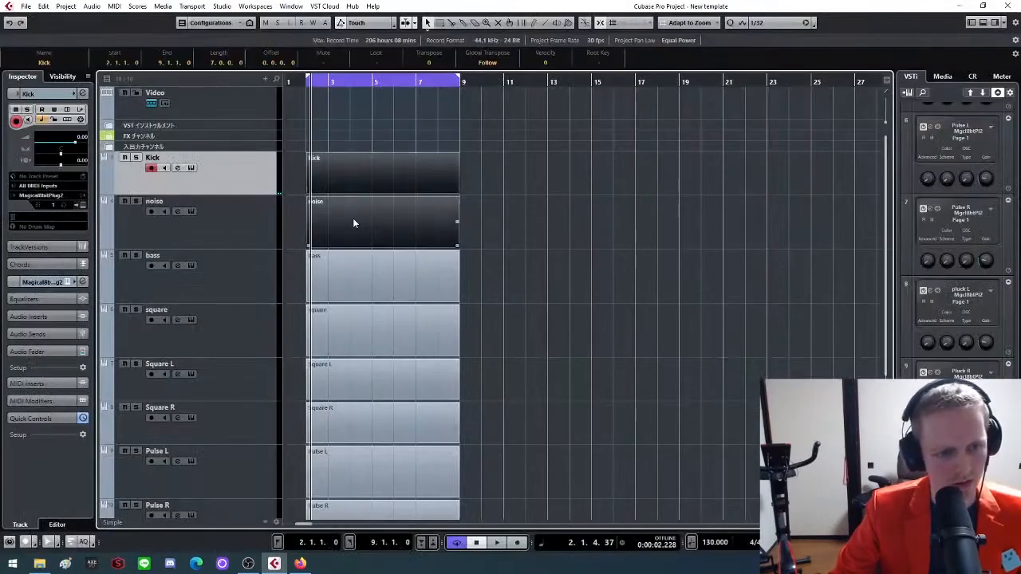
double_click(371, 166)
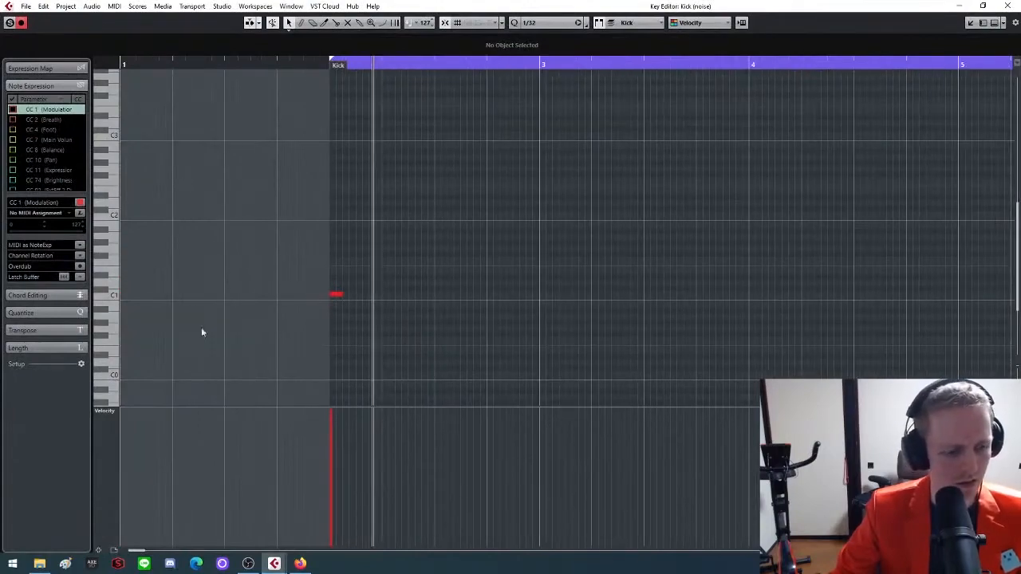
mouse_move(274, 563)
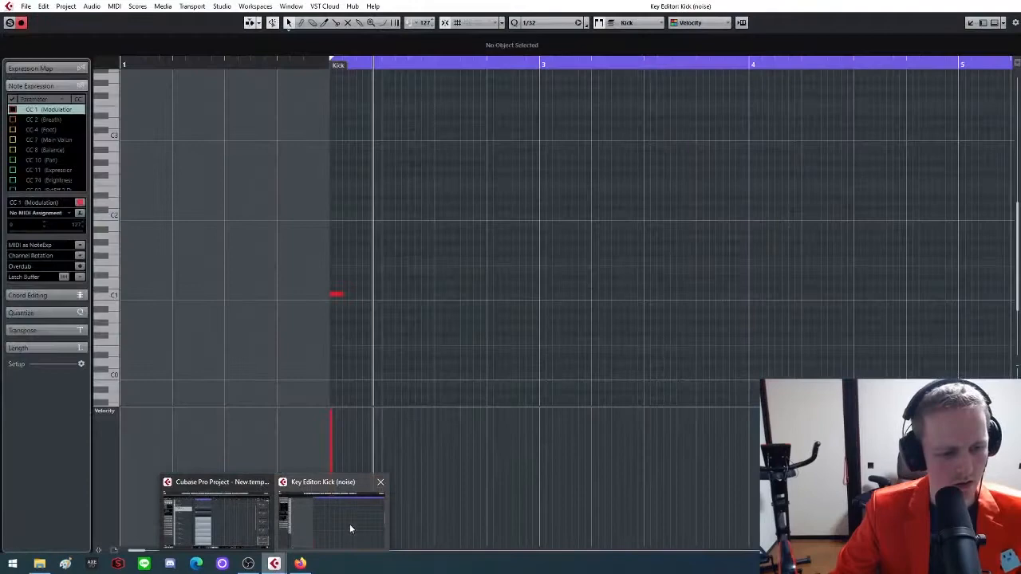
left_click(350, 524)
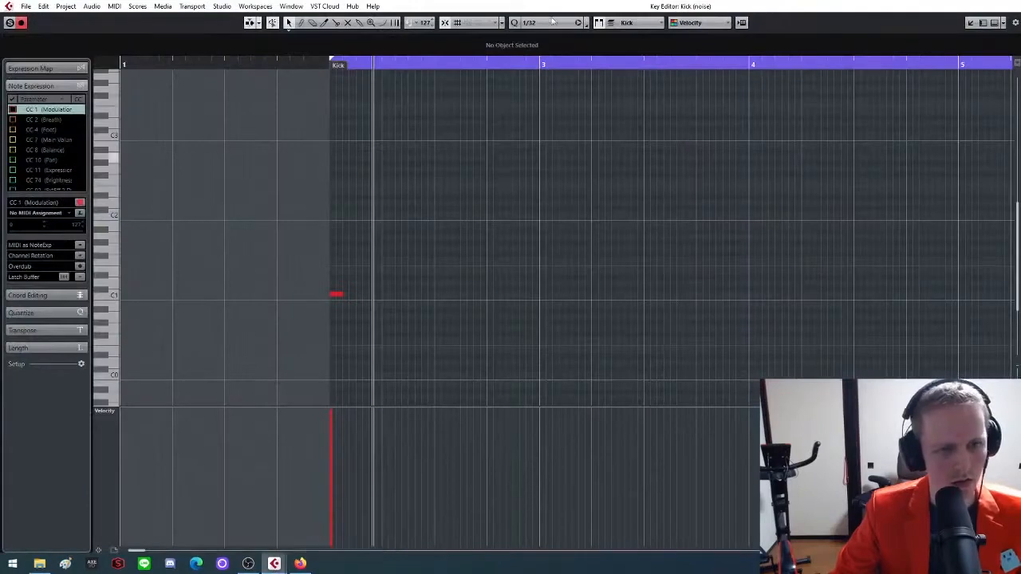
left_click(660, 26)
left_click(643, 48)
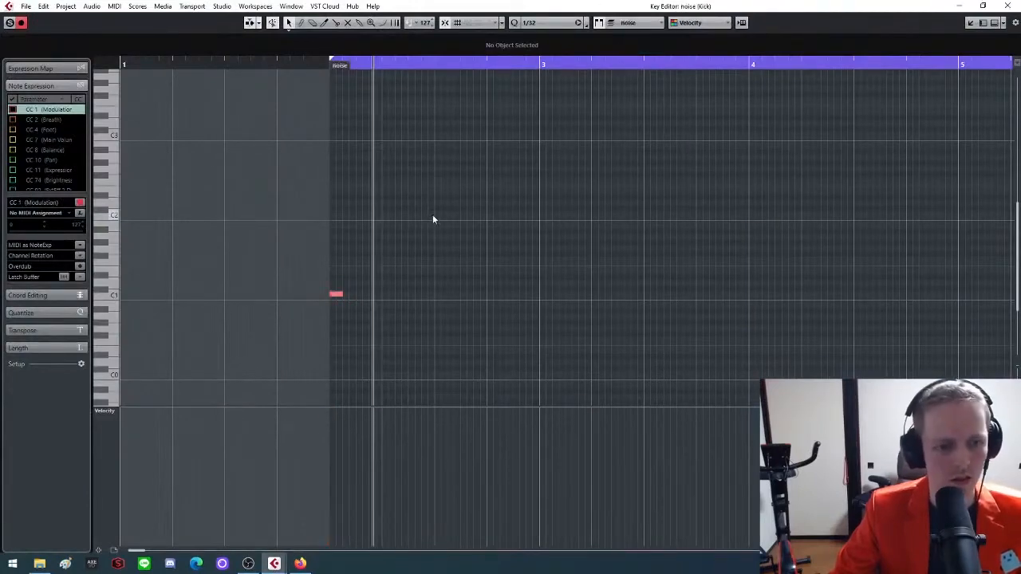
left_click(335, 146)
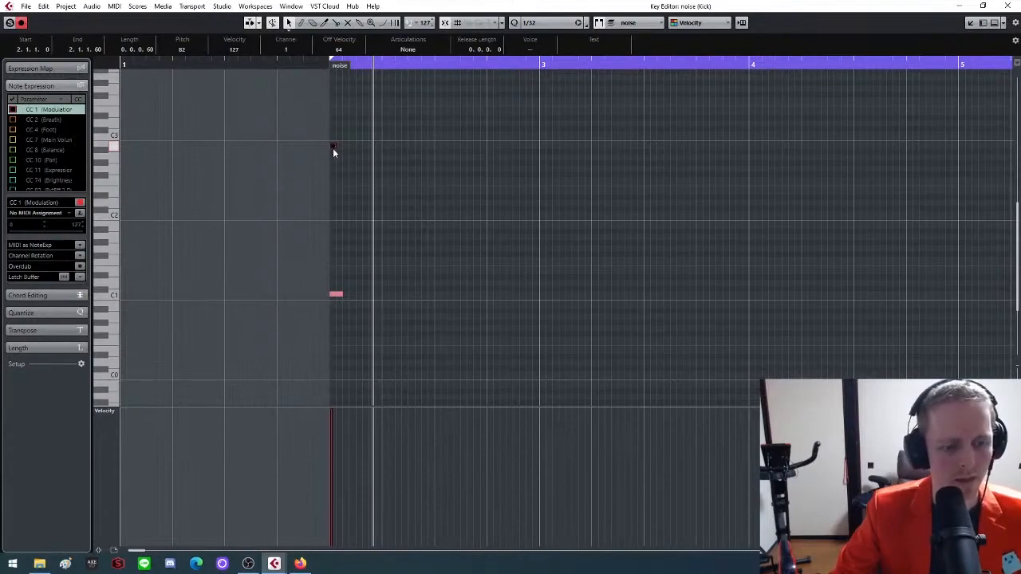
mouse_move(273, 563)
left_click(382, 486)
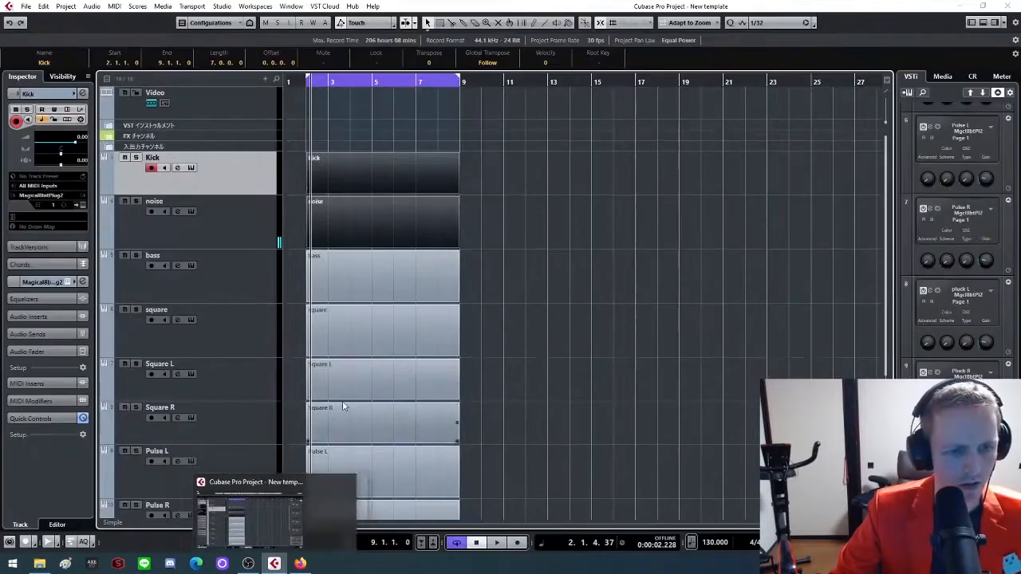
Review the noise type options of the noise track's instrument, keeping 4bit Pure Random
left_click(489, 194)
left_click(202, 226)
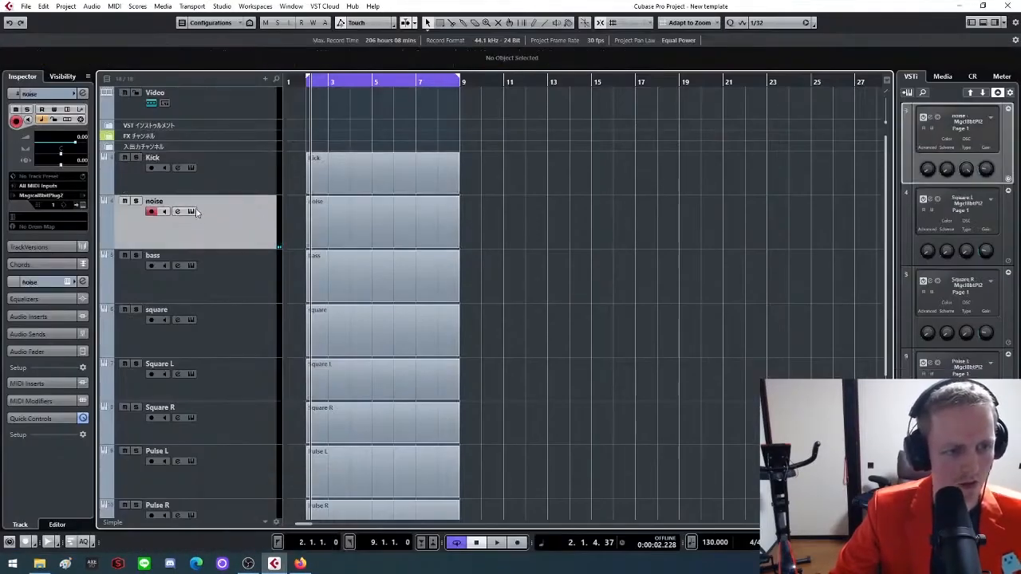
left_click(194, 212)
left_click(473, 355)
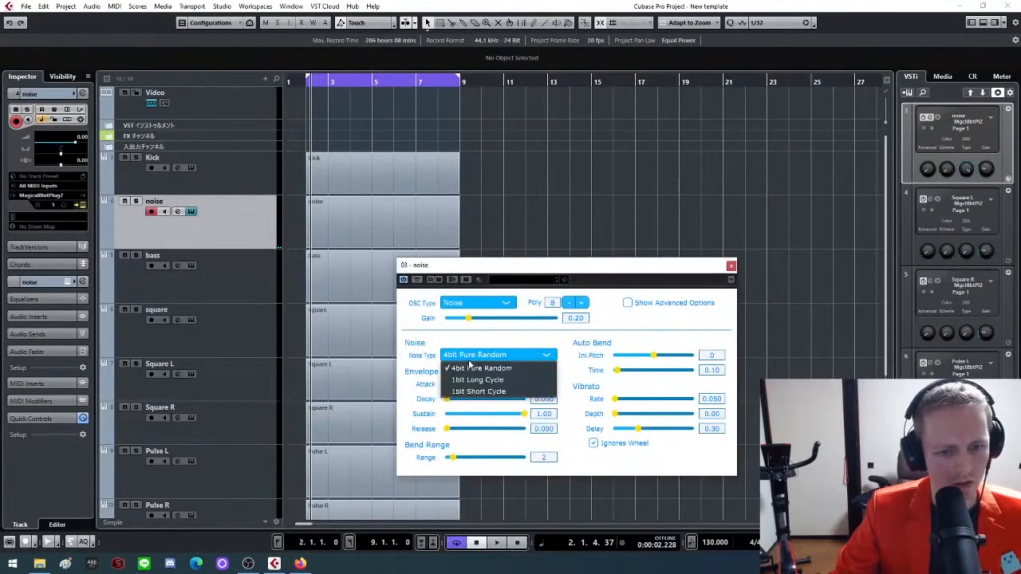
left_click(480, 366)
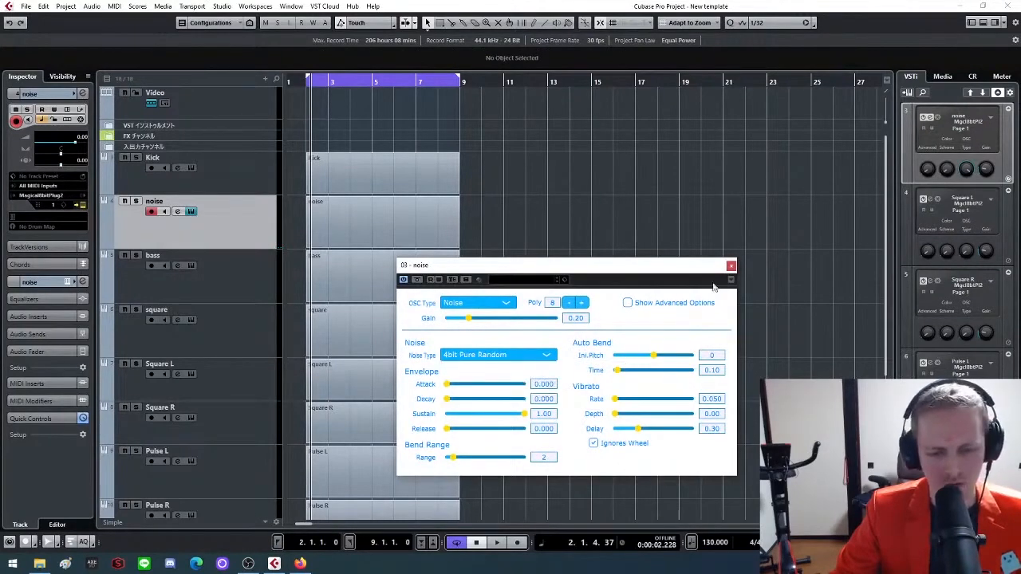
left_click(731, 266)
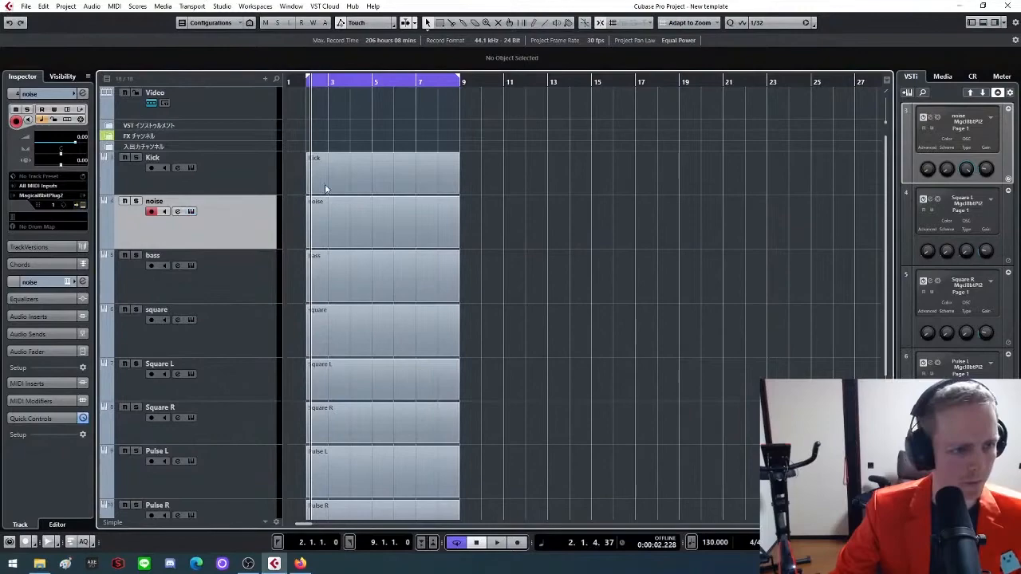
Reopen the Kick and noise parts and duplicate the B2 noise note into four evenly spaced hits across the first two beats
double_click(380, 218)
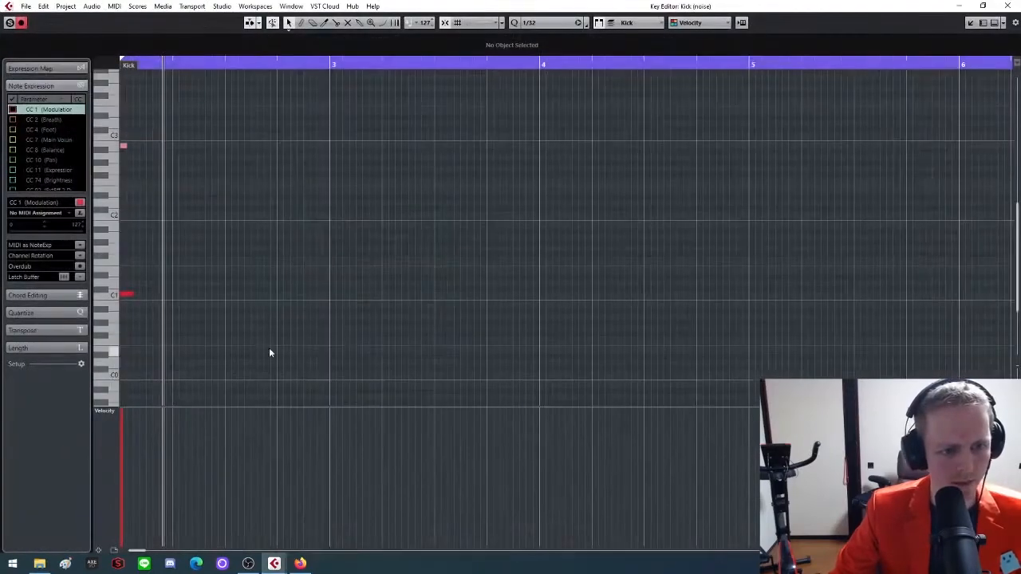
left_click(124, 146)
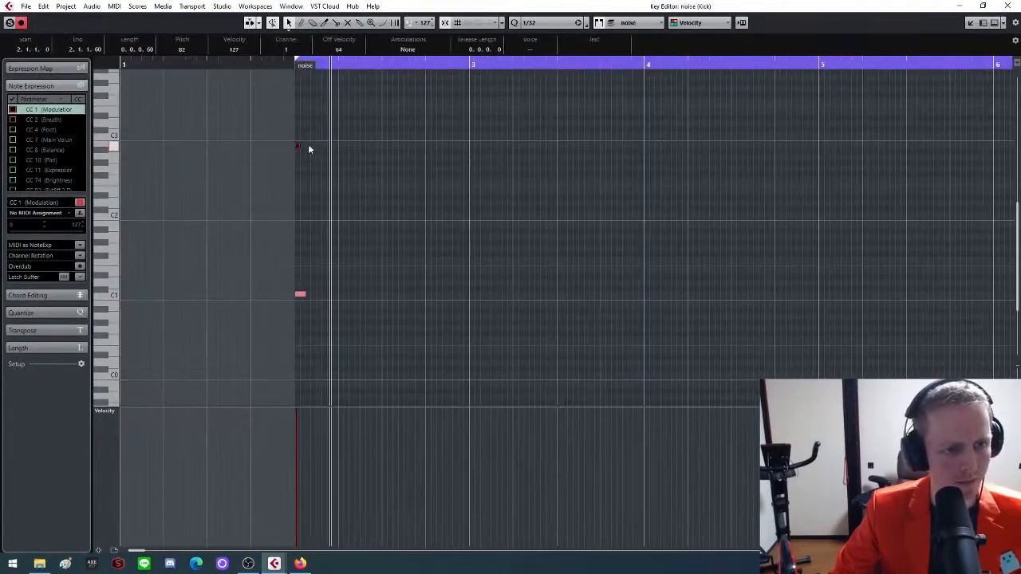
left_click_drag(297, 147, 342, 148)
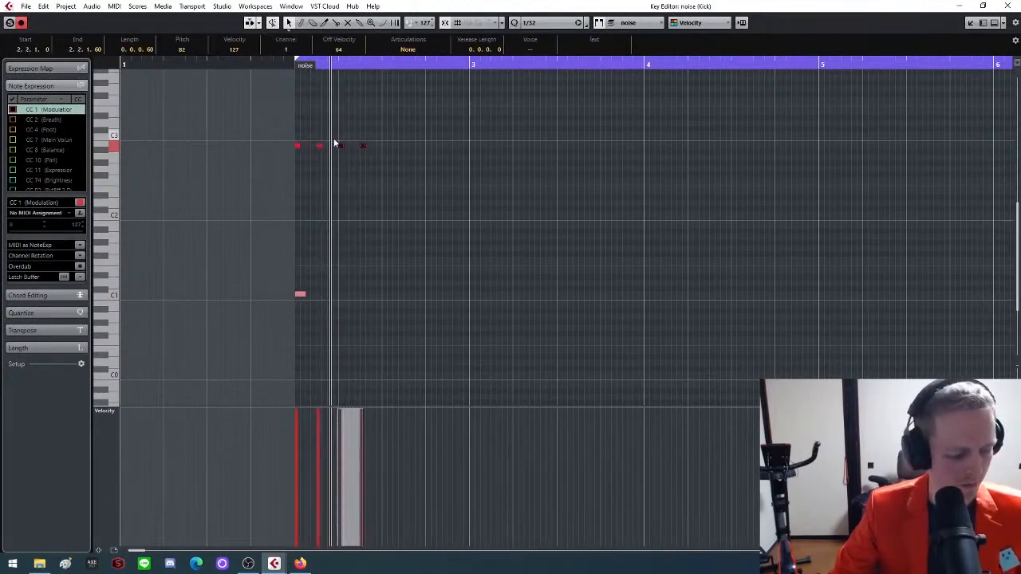
left_click(374, 169)
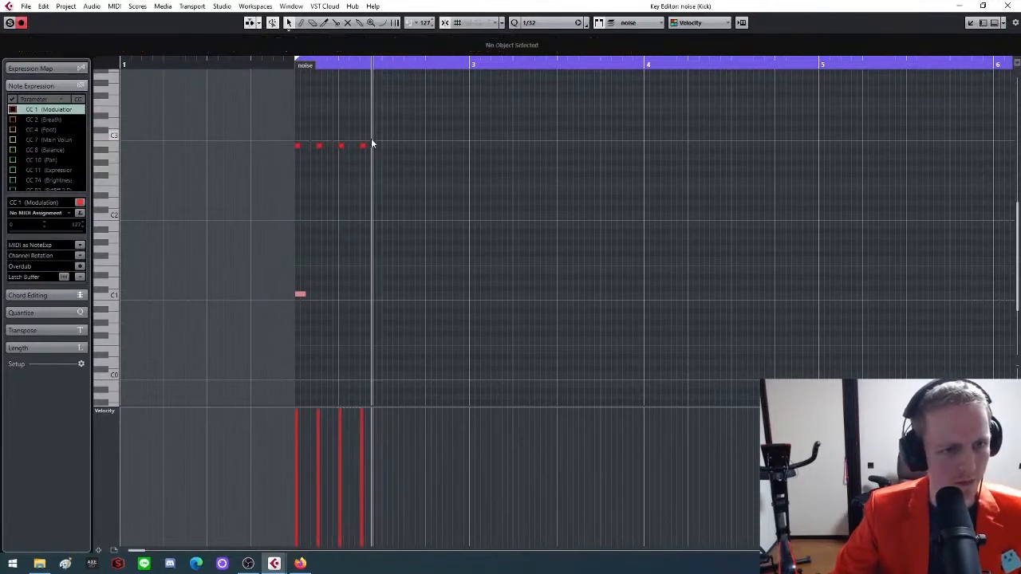
Shorten the four B2 noise notes to a length of 0.0.0.28 and lower their velocities together
key("h")
key("h")
key("h")
key("h")
key("h")
key("h")
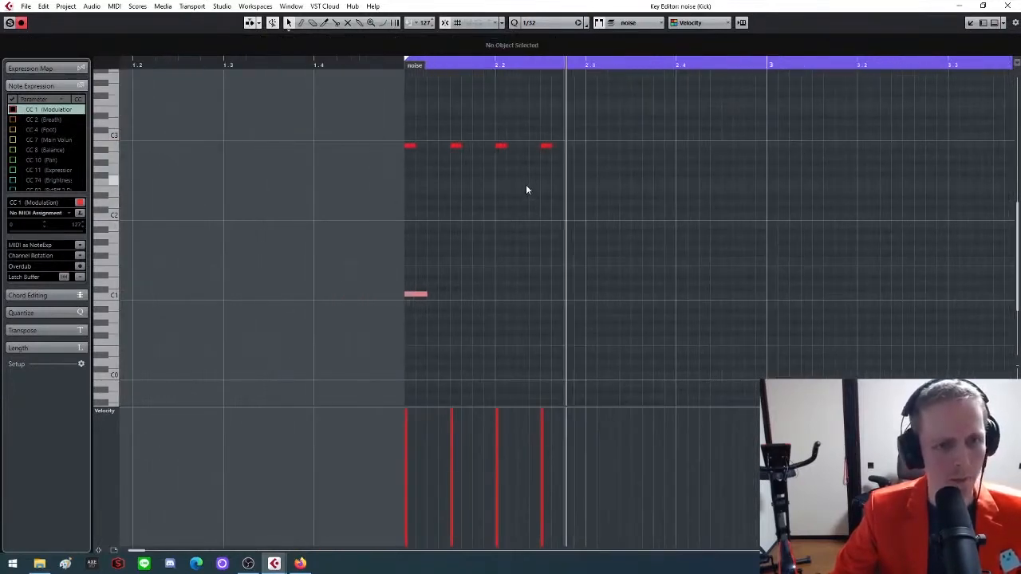
left_click_drag(561, 126, 341, 154)
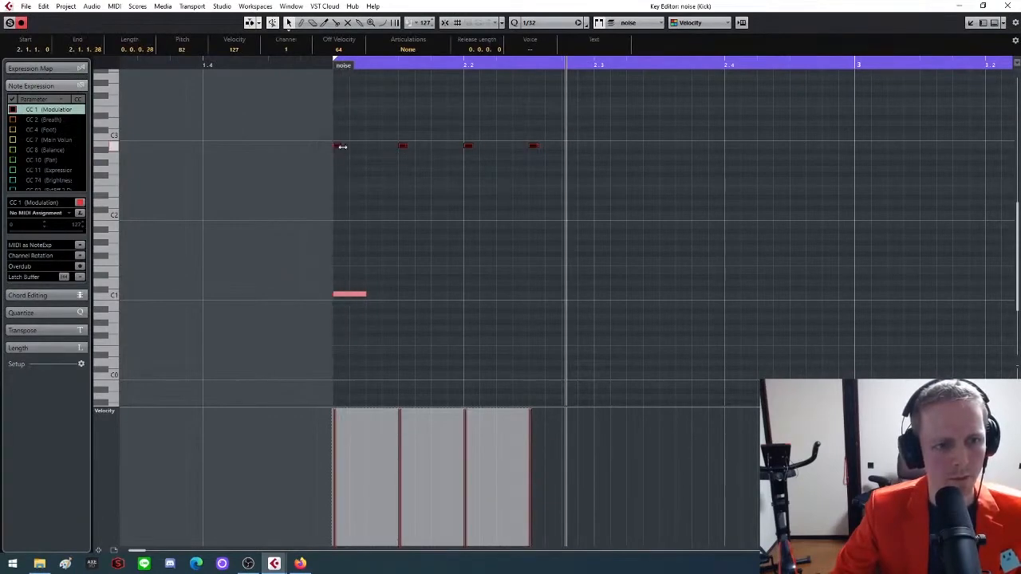
left_click(424, 201)
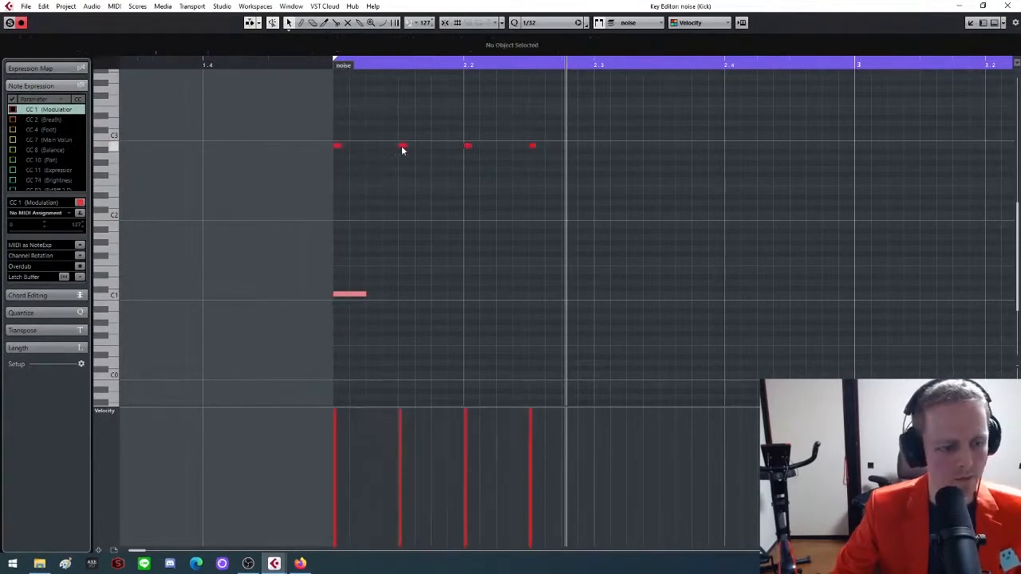
left_click_drag(577, 121, 327, 158)
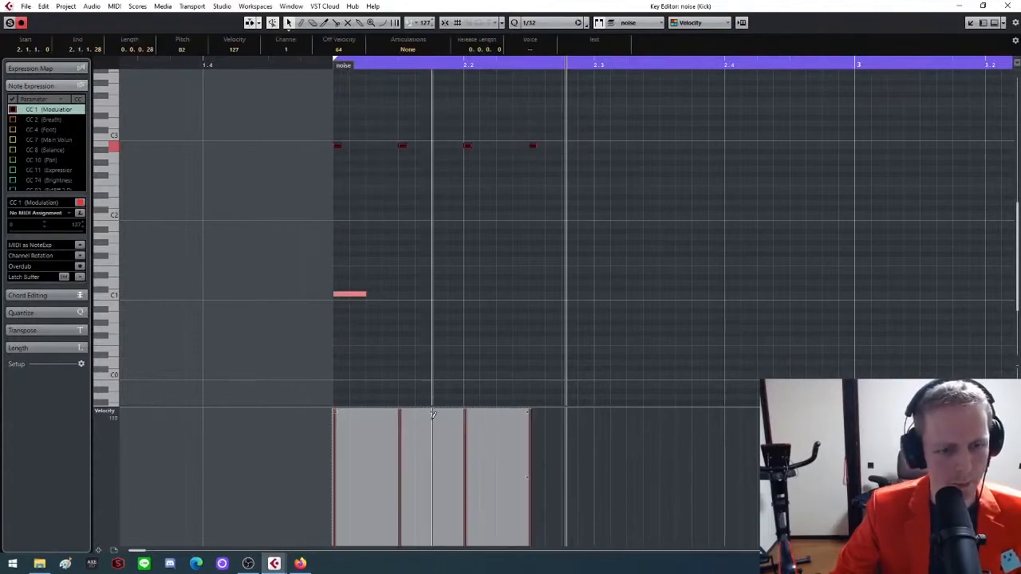
left_click_drag(429, 410, 423, 465)
left_click(451, 309)
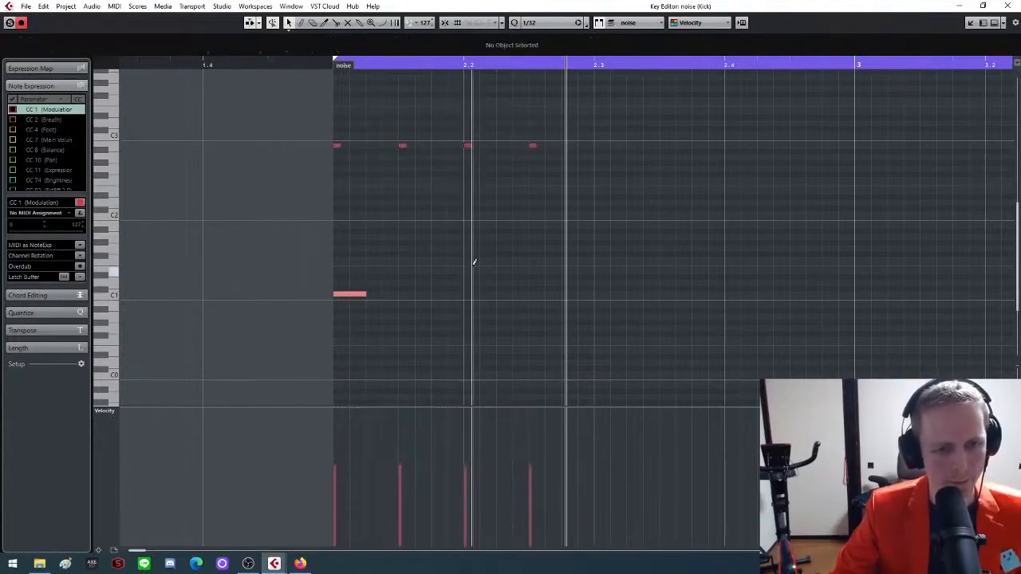
Add an E1 noise note on beat 2.2, copy the two-beat Kick and noise pattern to 2.3, and play it back
left_click(474, 271)
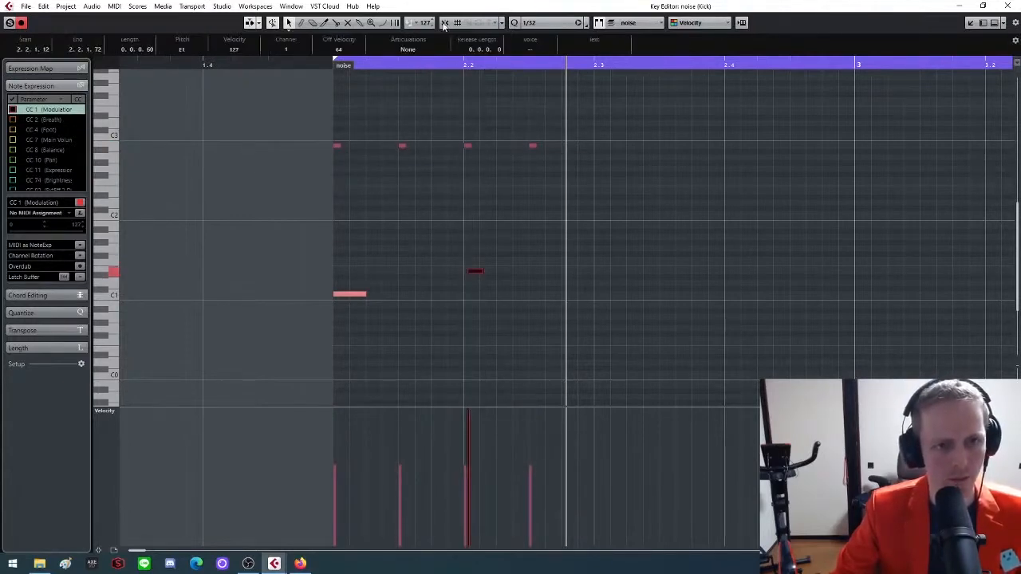
left_click_drag(477, 276, 473, 274)
key("g")
key("g")
key("g")
key("g")
left_click_drag(536, 110, 514, 304)
key("space")
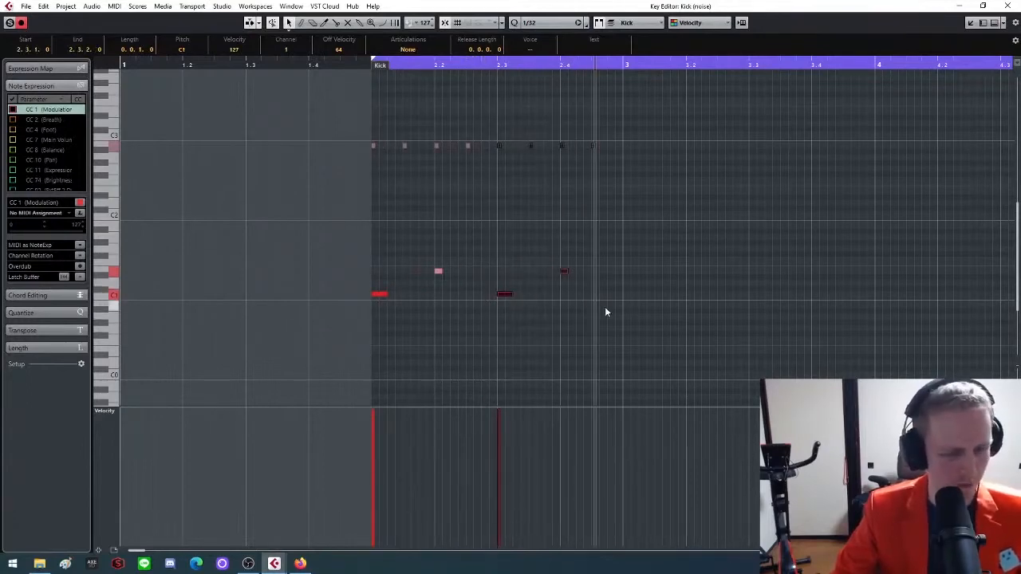
key("g")
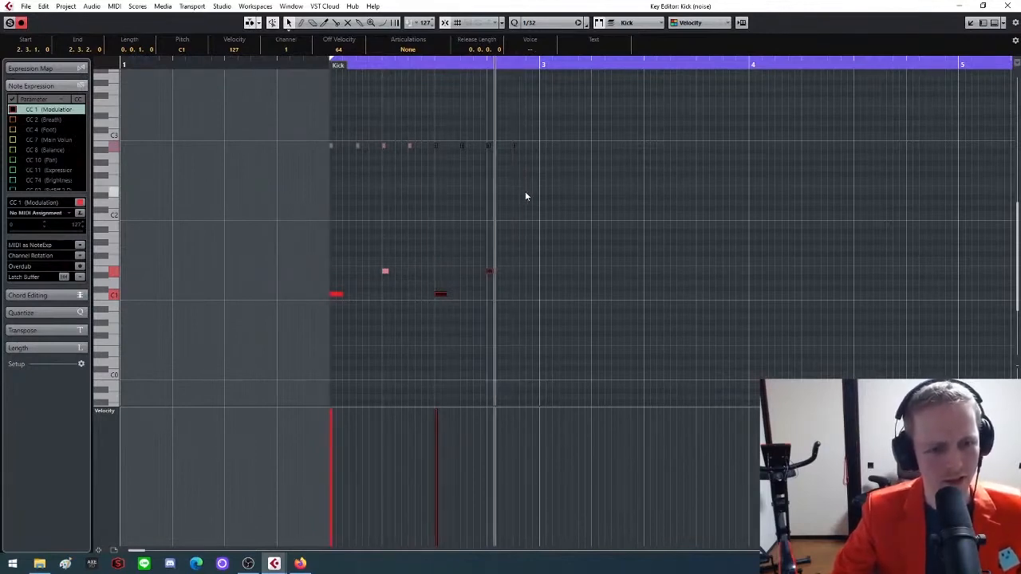
Delete all test notes from the Kick and noise parts, close the key editor and deselect the parts
key("Delete")
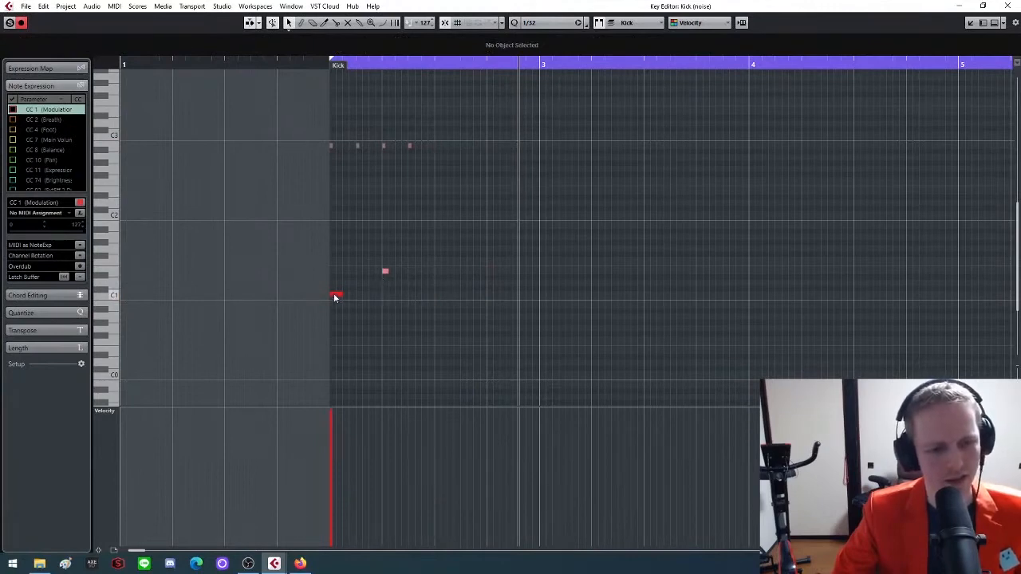
left_click_drag(436, 127, 188, 337)
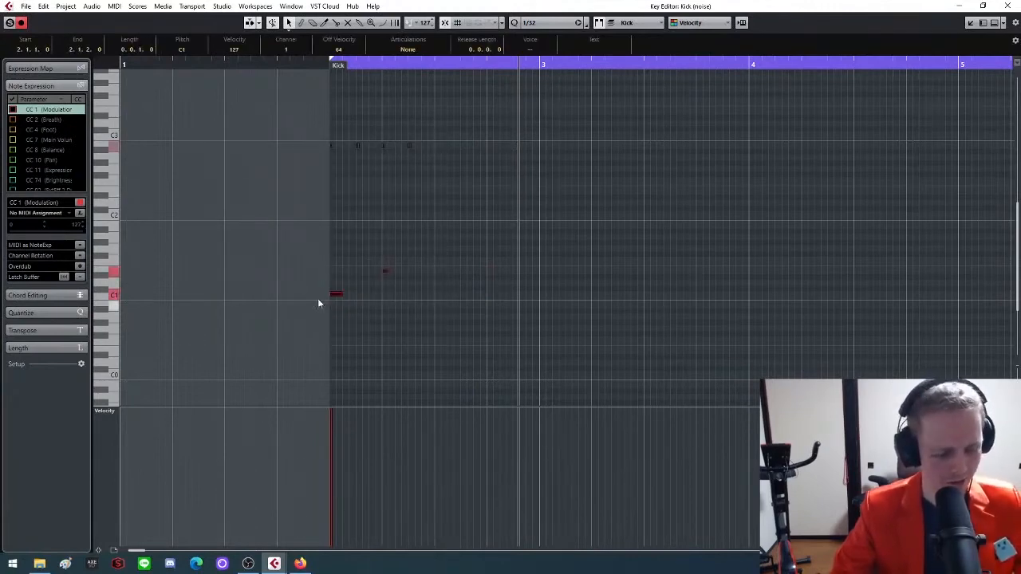
key("Delete")
mouse_move(275, 563)
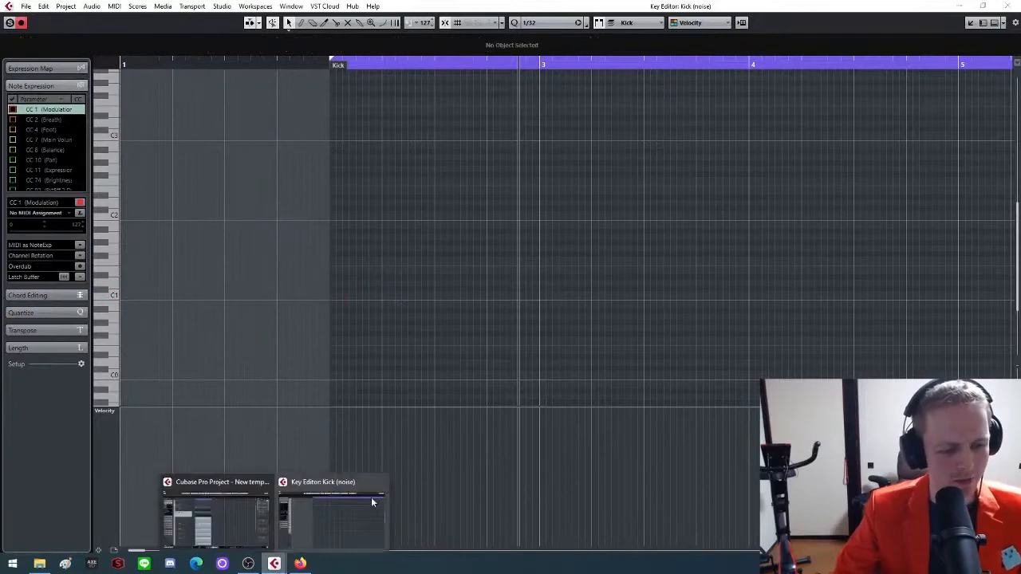
left_click(384, 486)
left_click(502, 213)
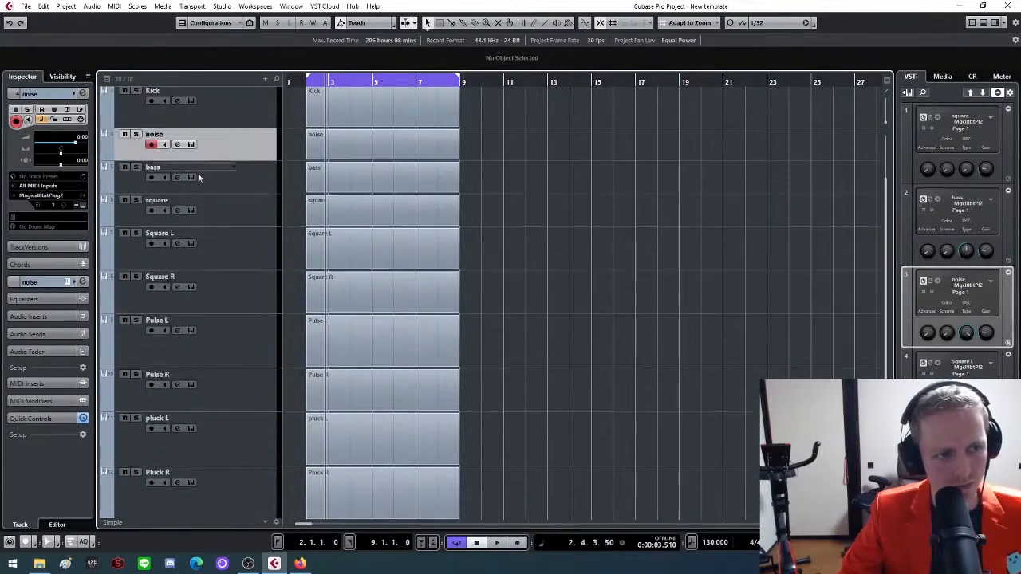
Reduce the heights of the Kick, Square L/R, Pulse L/R and pluck L/R tracks to match the compact noise track
scroll(198, 177, "up", 2)
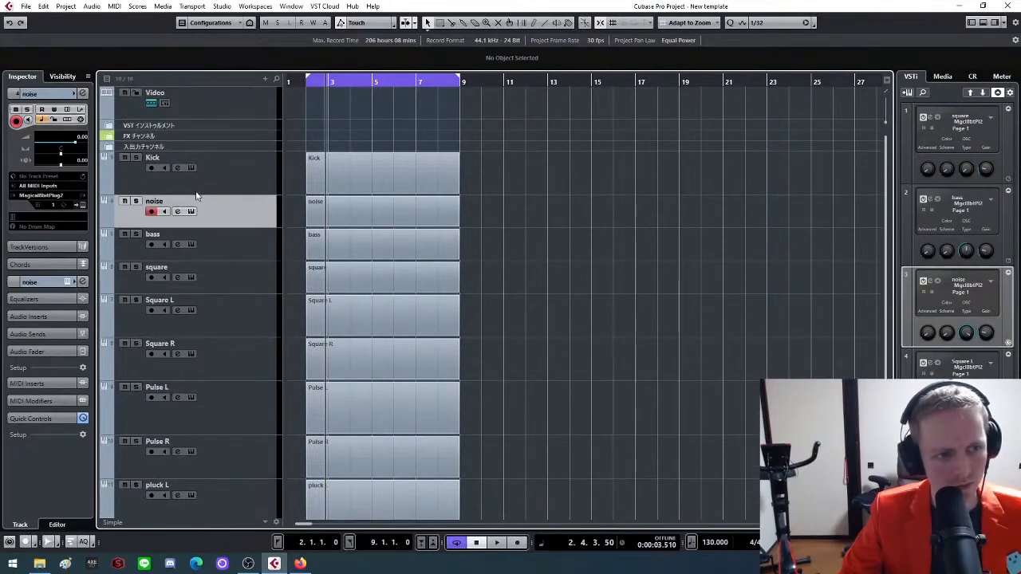
left_click(191, 188)
scroll(190, 186, "down", 3)
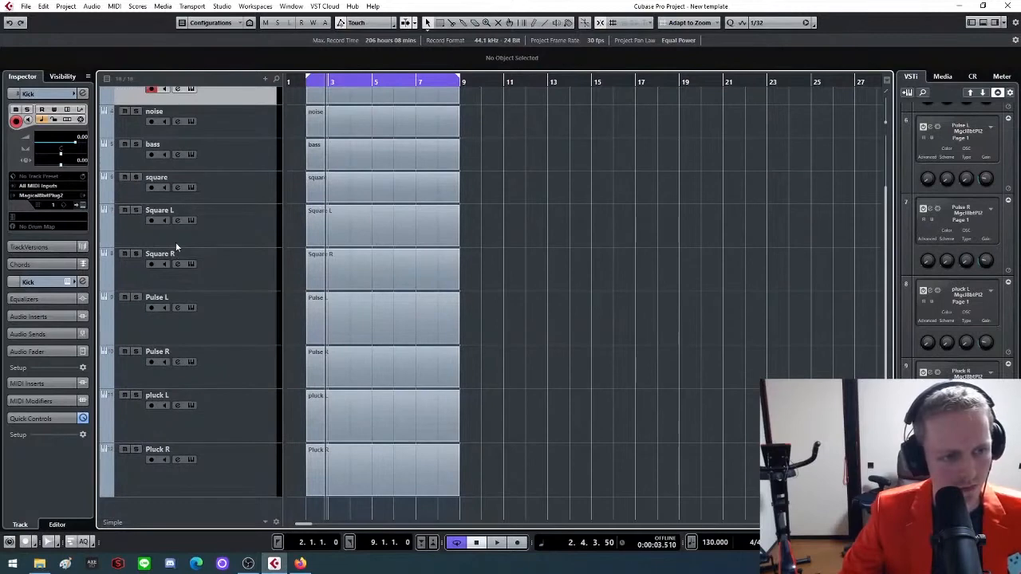
left_click_drag(176, 245, 179, 237)
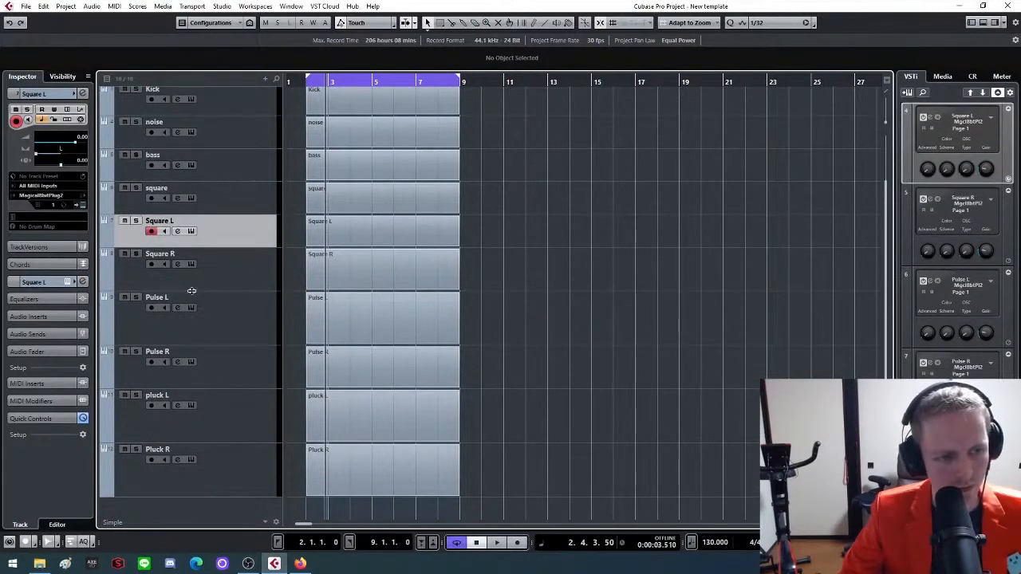
left_click_drag(191, 290, 190, 280)
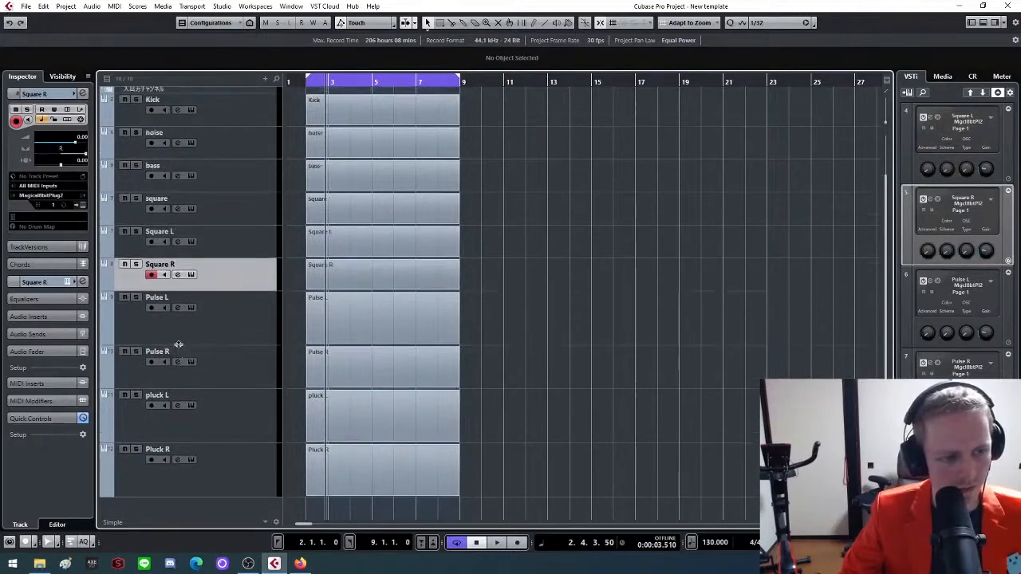
left_click_drag(178, 344, 179, 322)
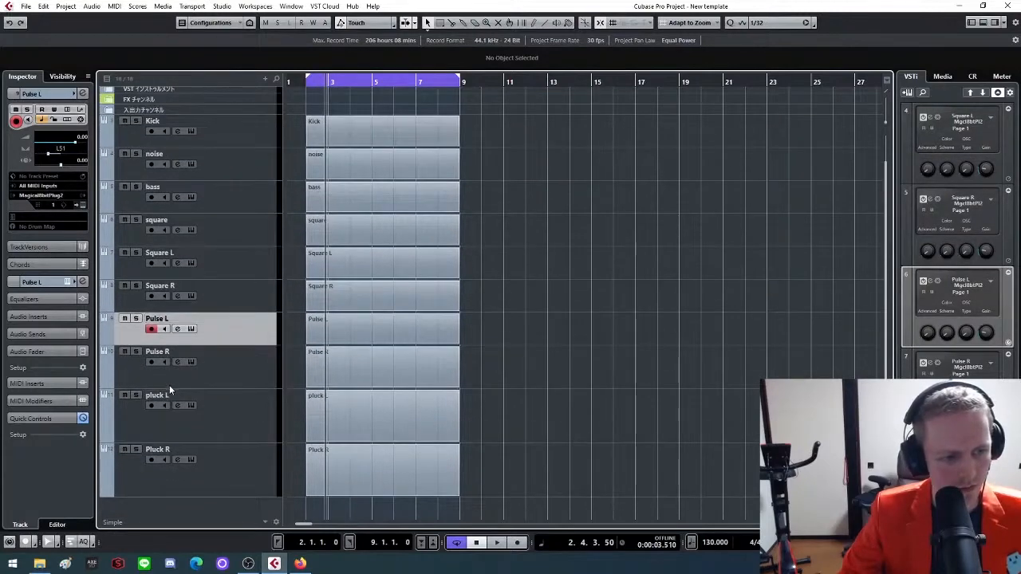
left_click_drag(170, 386, 171, 375)
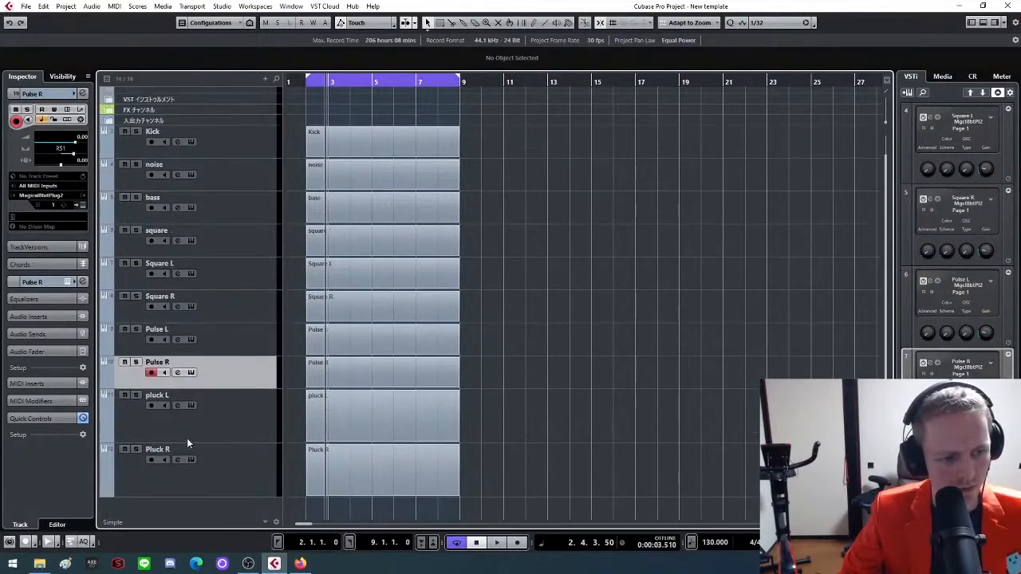
left_click_drag(187, 438, 188, 417)
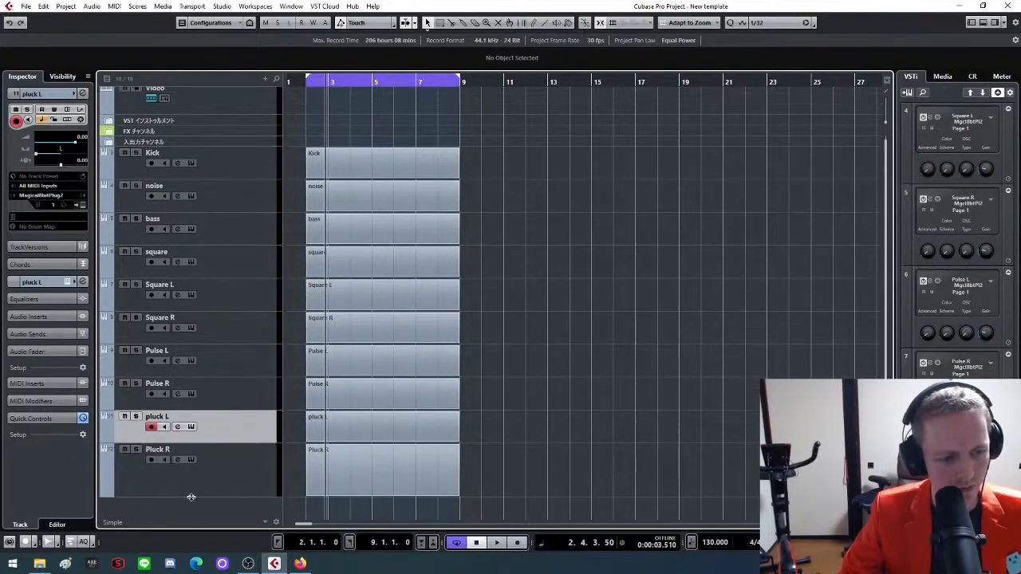
left_click_drag(191, 497, 189, 477)
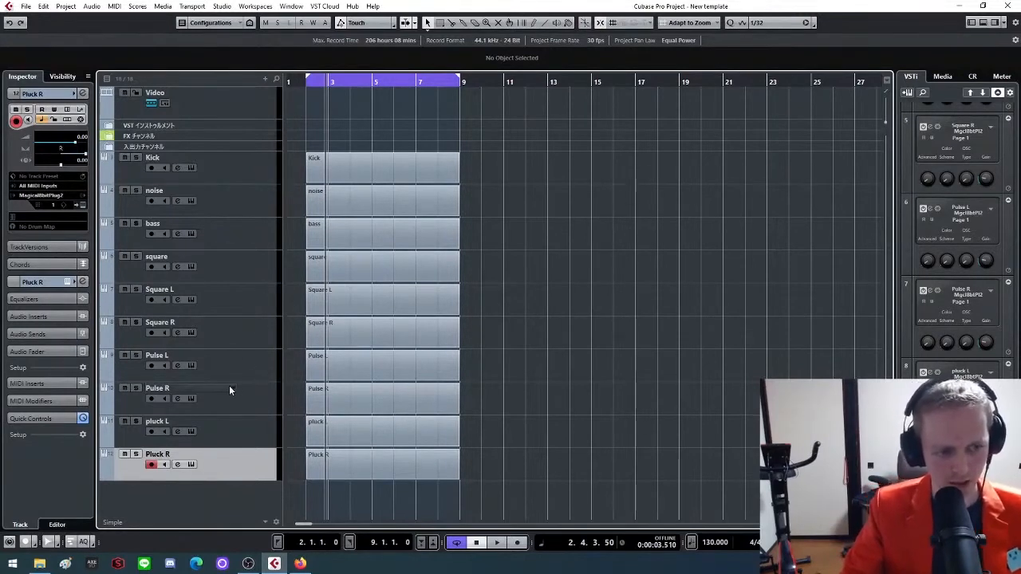
Rename the two pulse tracks as "Pulse L 50" and "Pulse R 50"
double_click(163, 355)
left_click(187, 357)
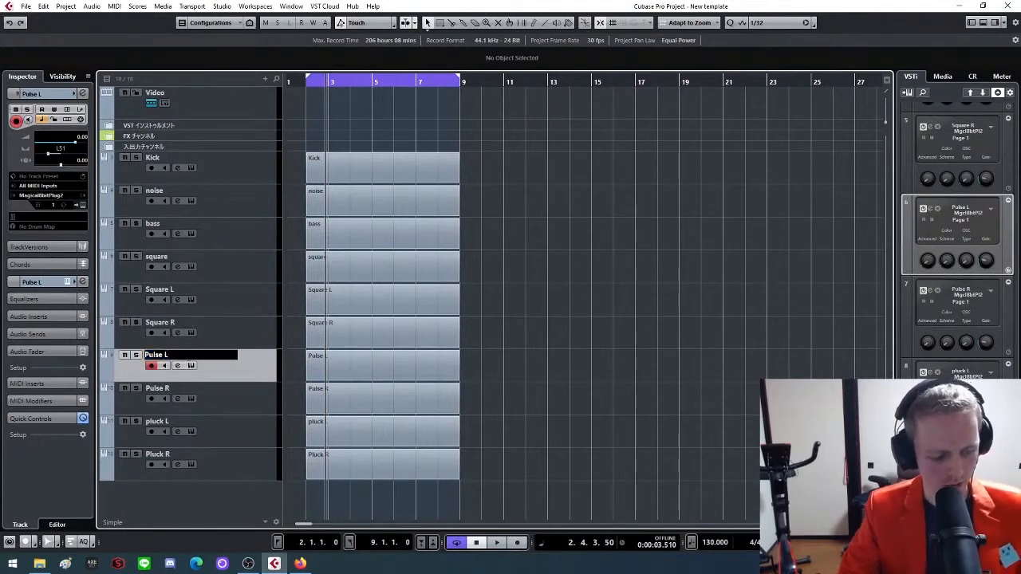
key("Return")
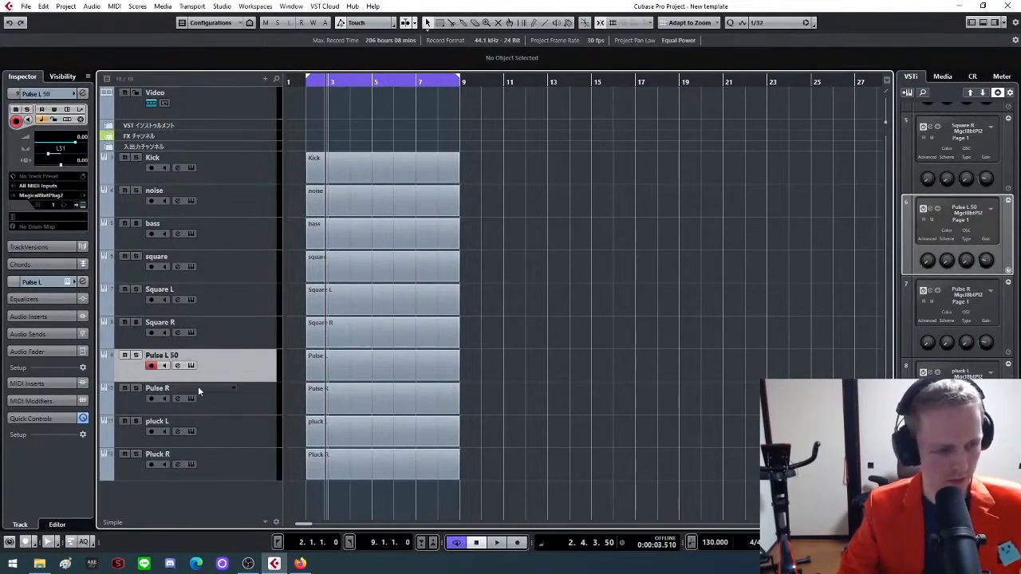
double_click(200, 390)
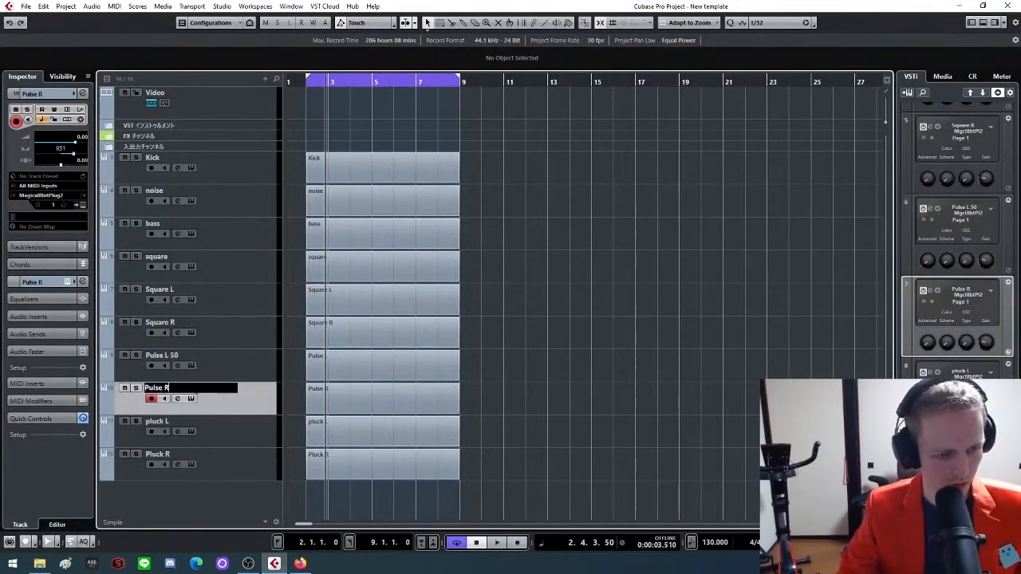
type("50")
key("Return")
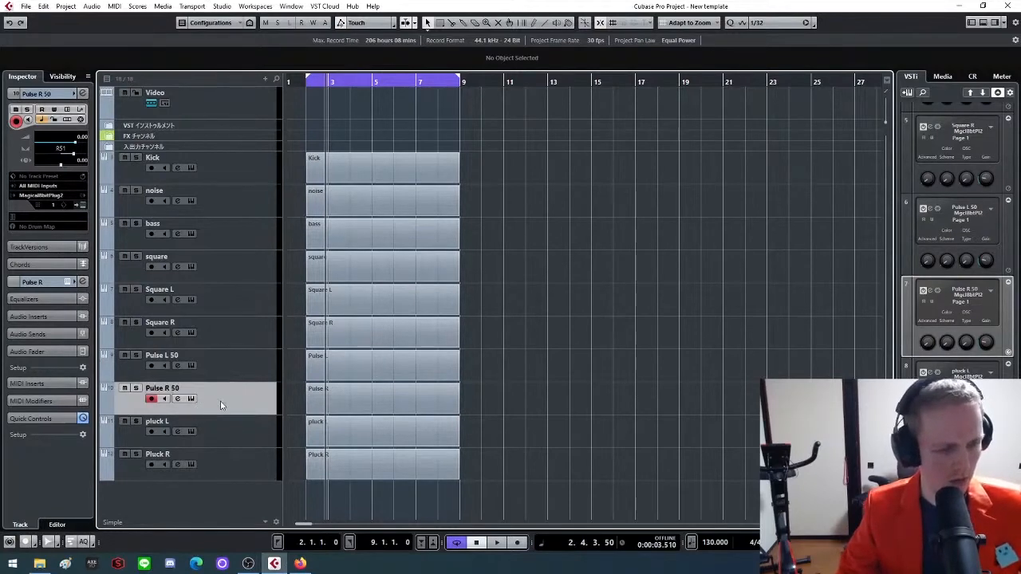
Add two Magical8bitPlug2 instrument tracks routed to Stereo Out below the Pluck R track
left_click(228, 427)
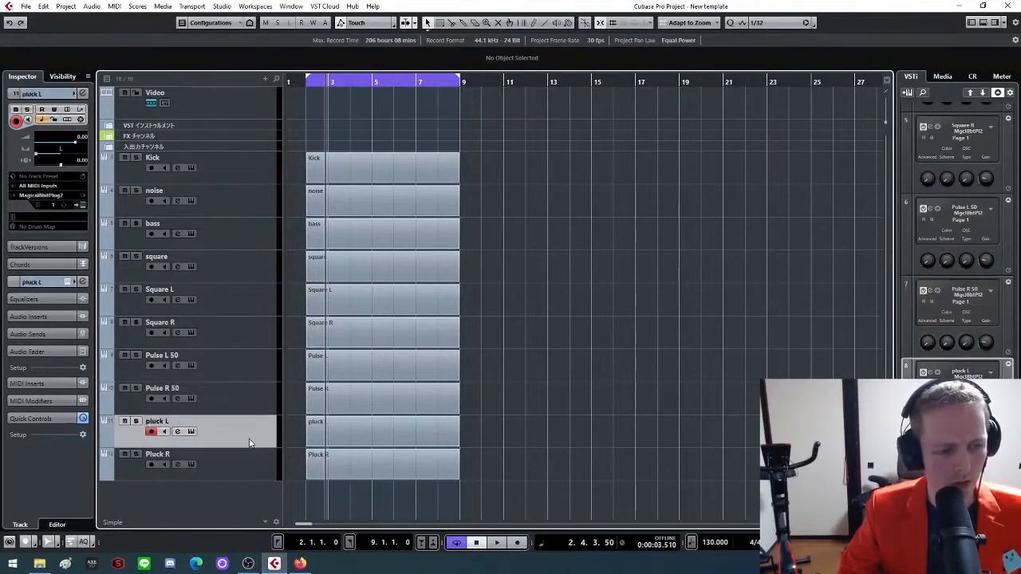
left_click(245, 468)
right_click(221, 501)
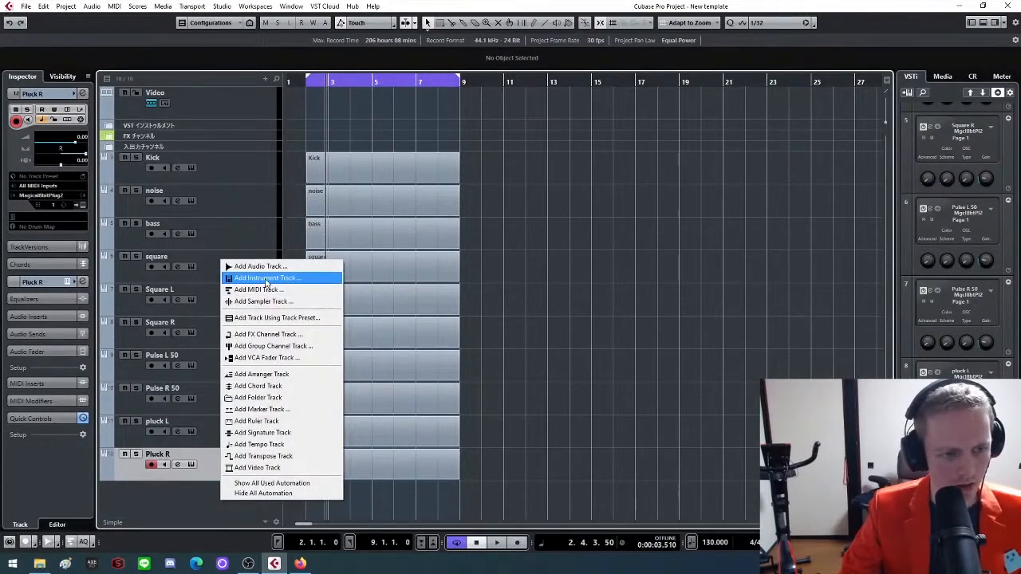
left_click(266, 278)
left_click(568, 225)
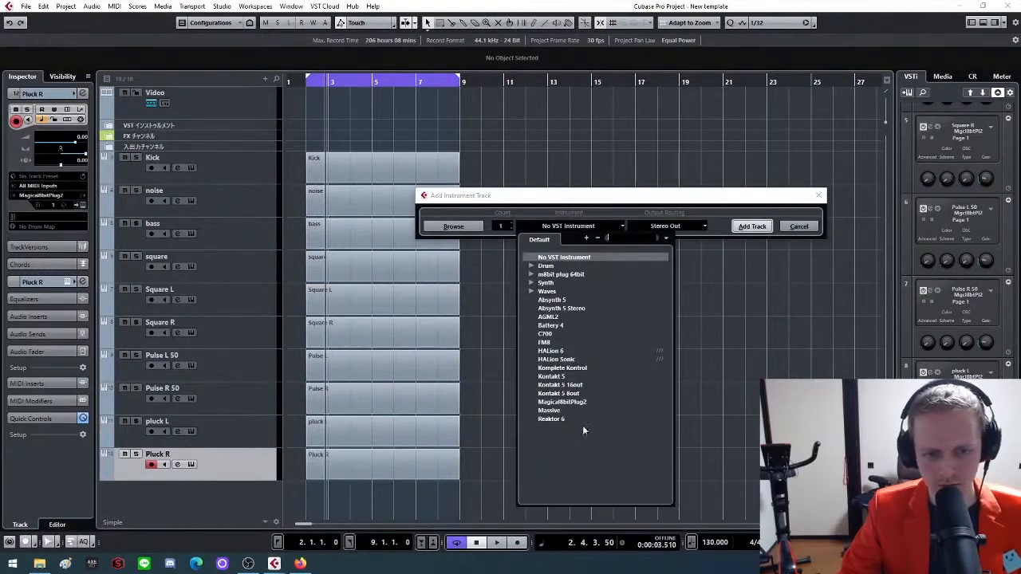
left_click(588, 402)
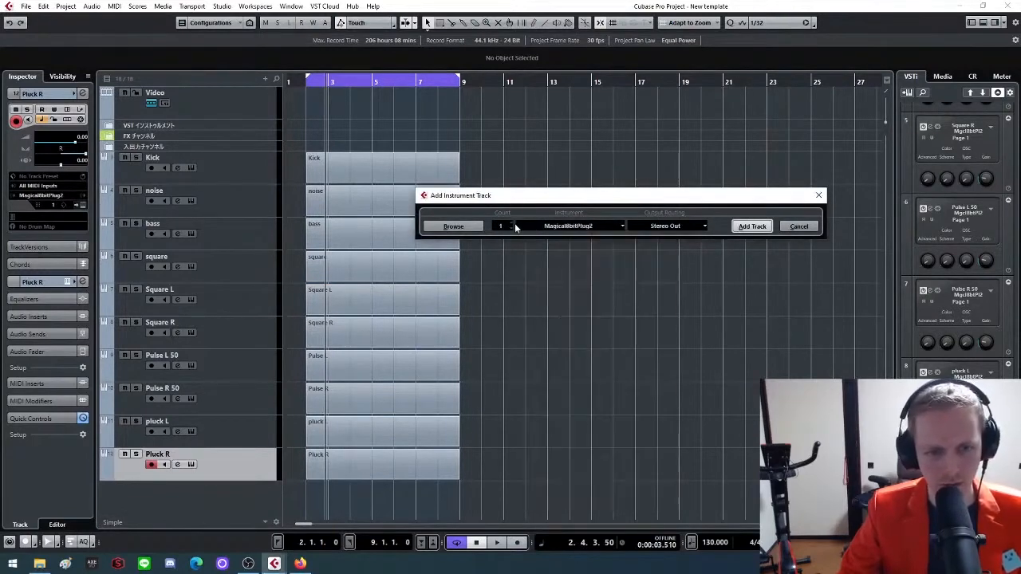
left_click(512, 223)
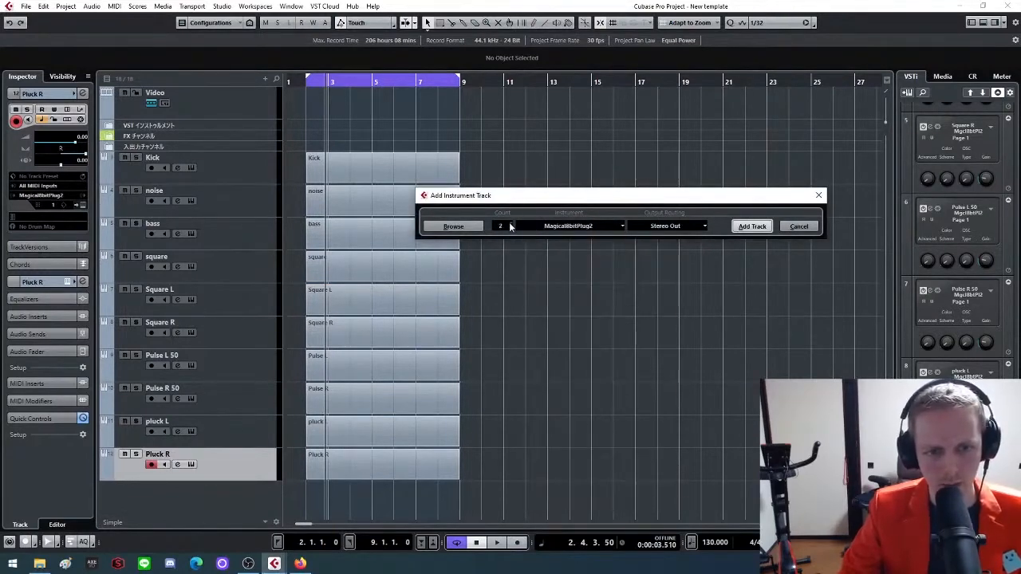
left_click(750, 227)
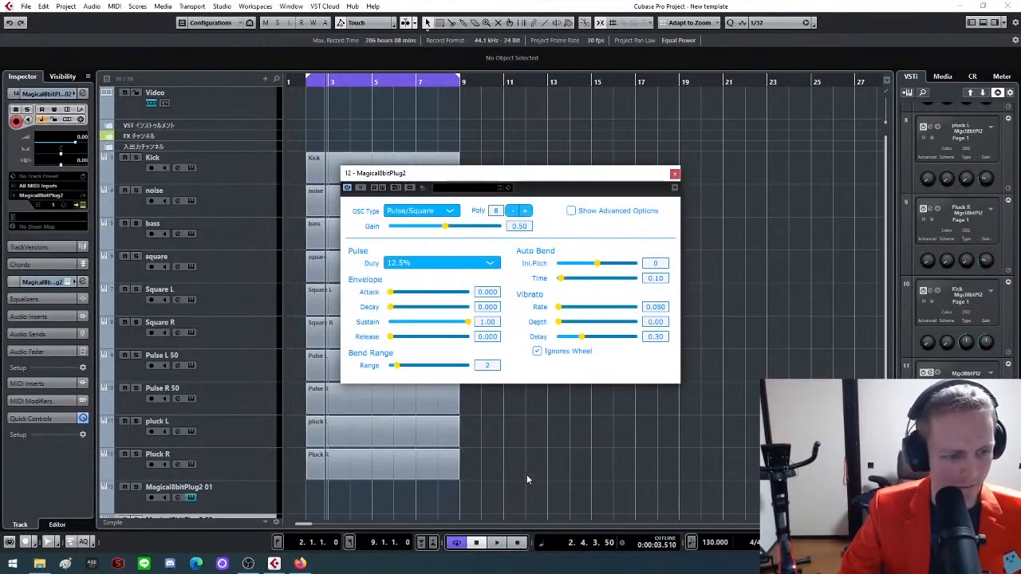
Set the second new track's oscillator to Triangle and the first new track's pulse duty to 50%, keeping both plug-in windows accessible
left_click(446, 214)
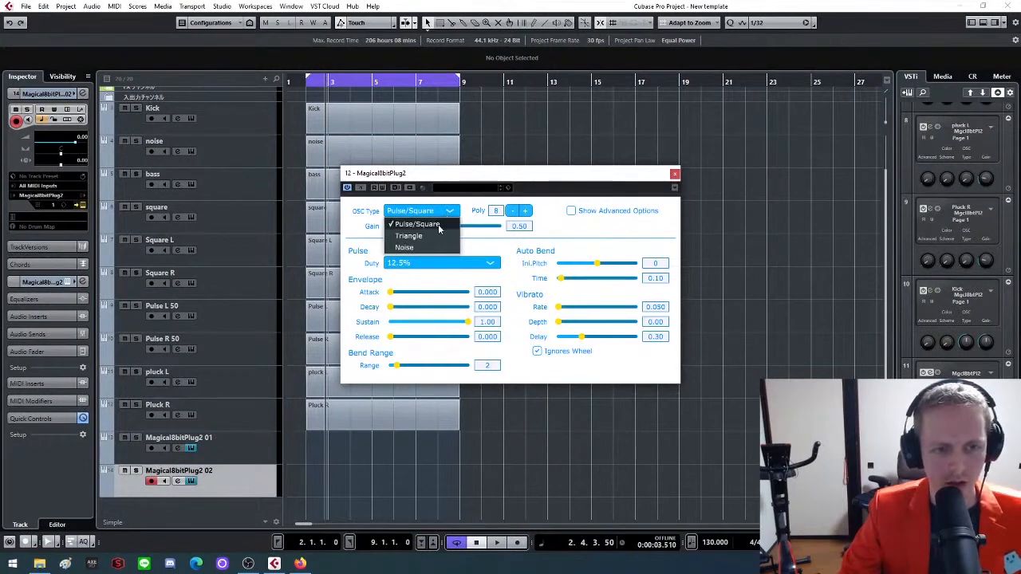
left_click(437, 235)
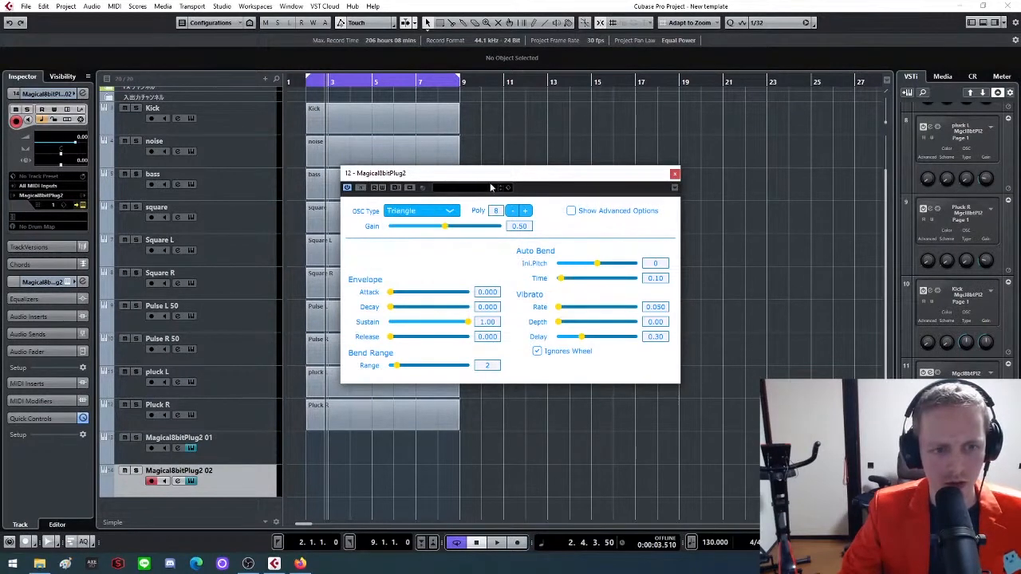
left_click_drag(492, 181, 601, 250)
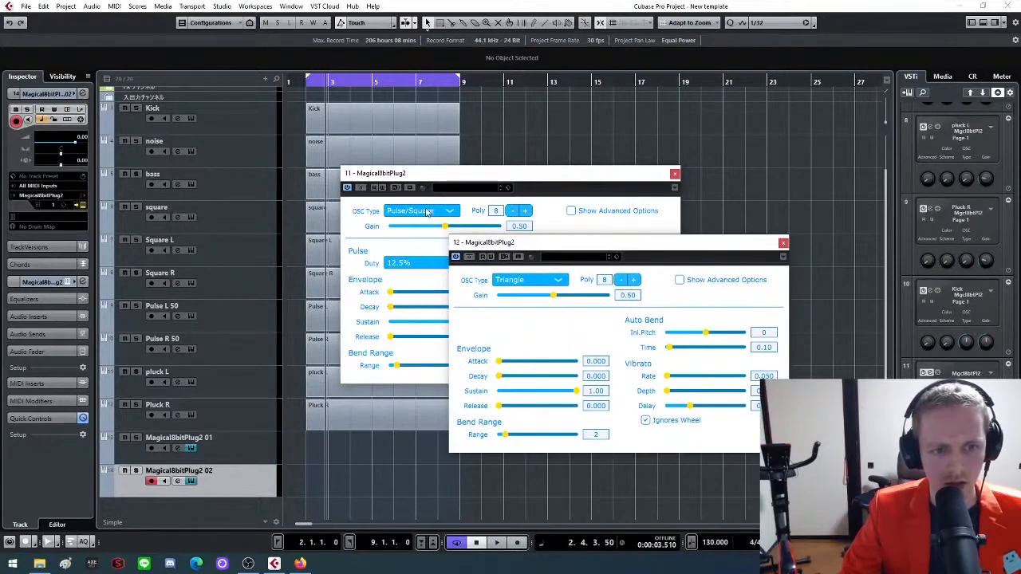
left_click(430, 265)
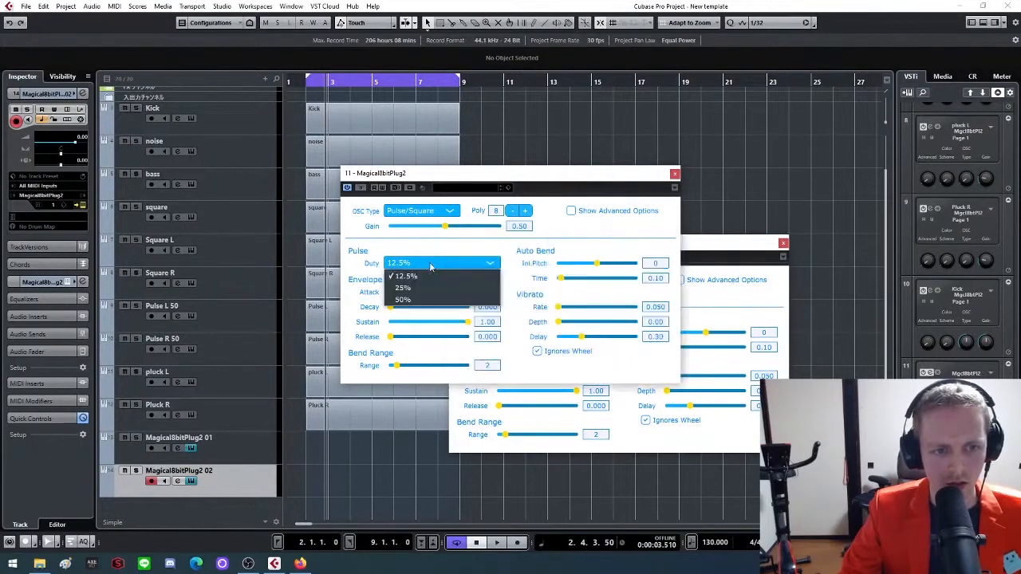
left_click(405, 300)
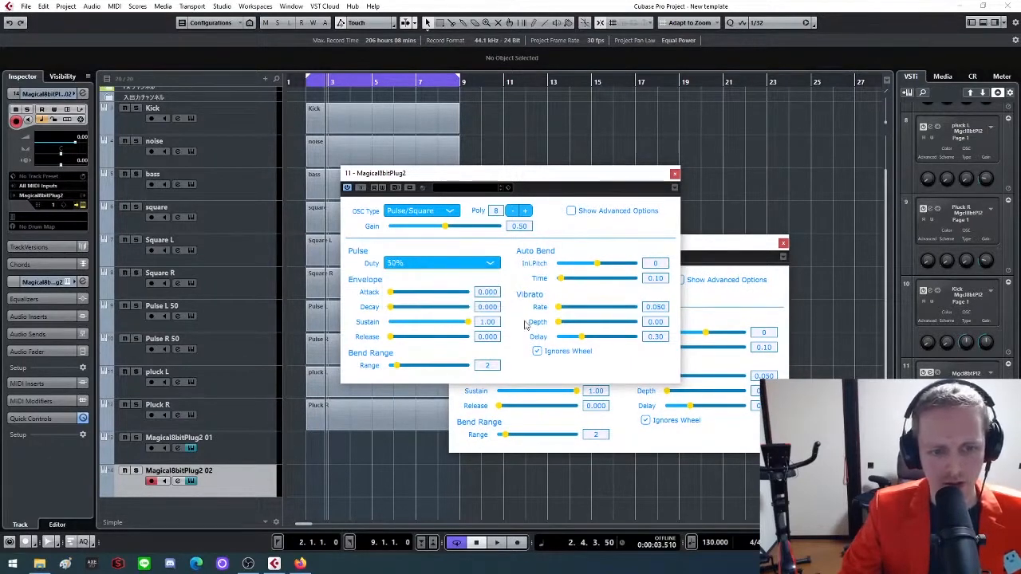
left_click_drag(576, 178, 643, 126)
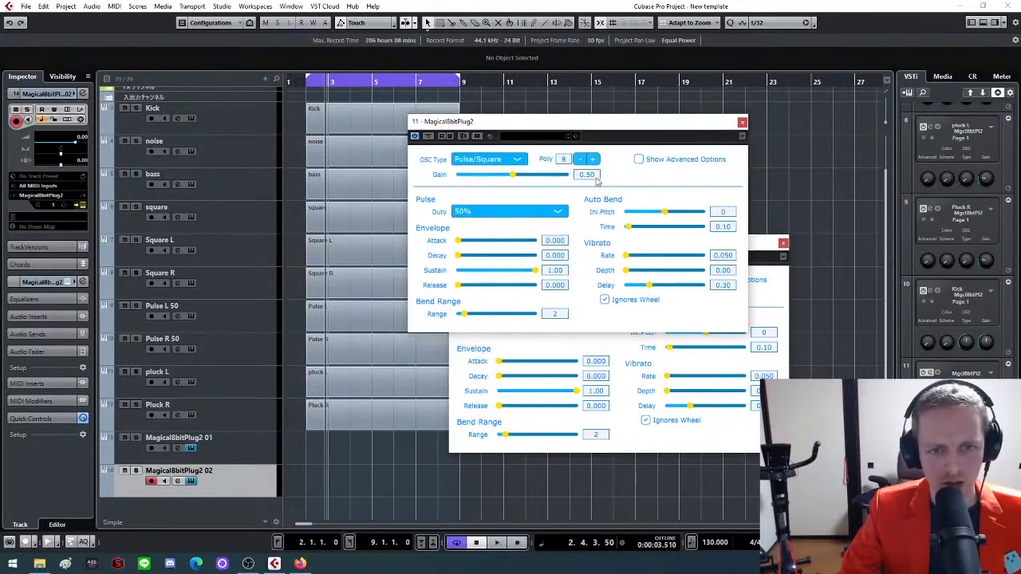
Set the gain to 0.30 in both new Magical8bitPlug2 instruments
left_click(588, 175)
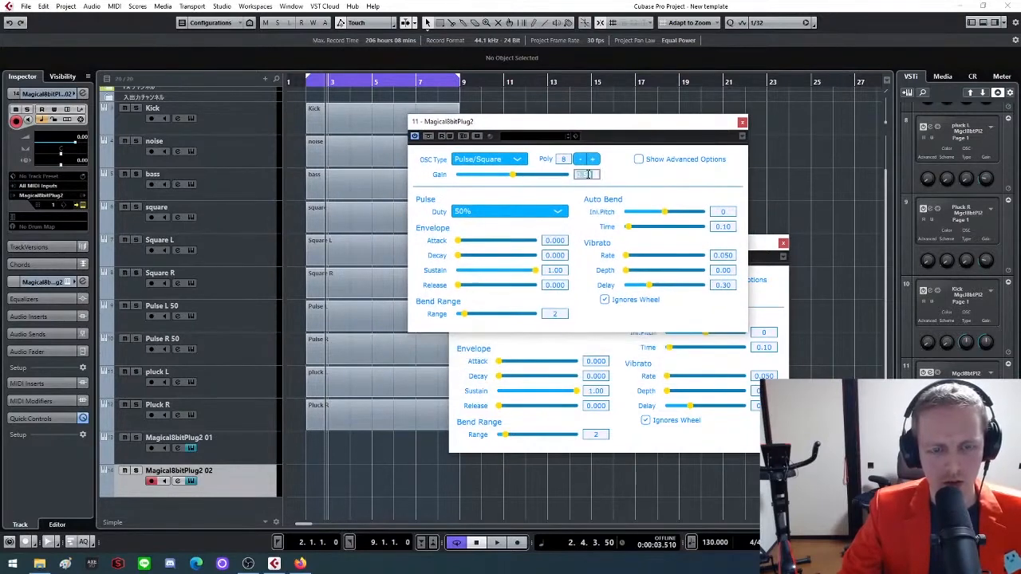
left_click(673, 182)
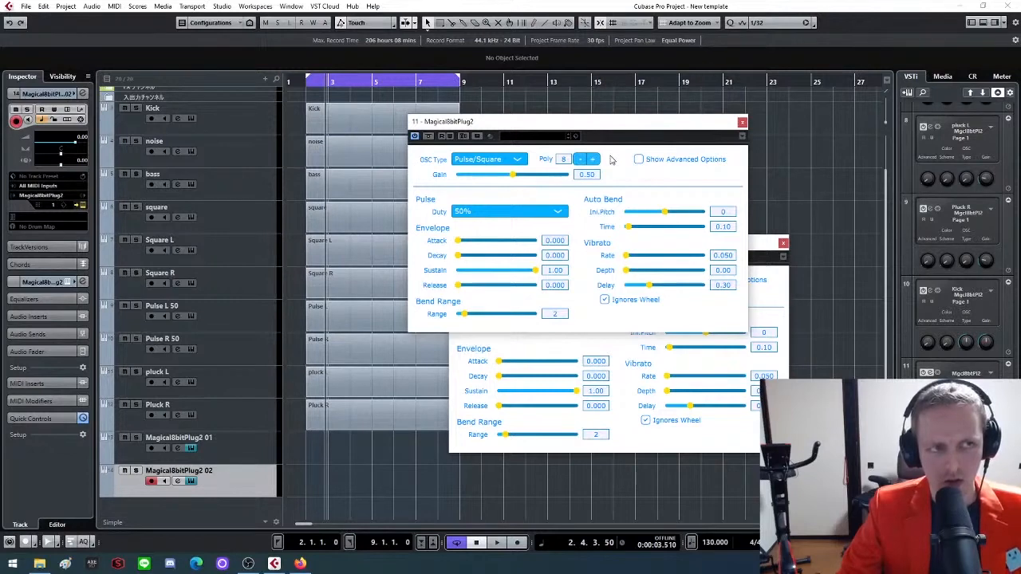
left_click(588, 175)
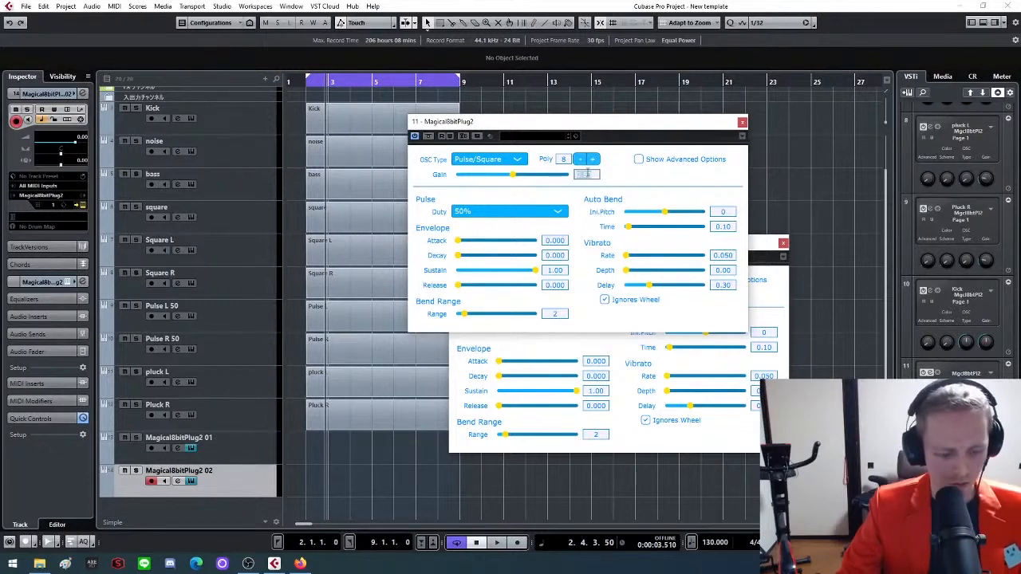
key("BackSpace")
type("0.3")
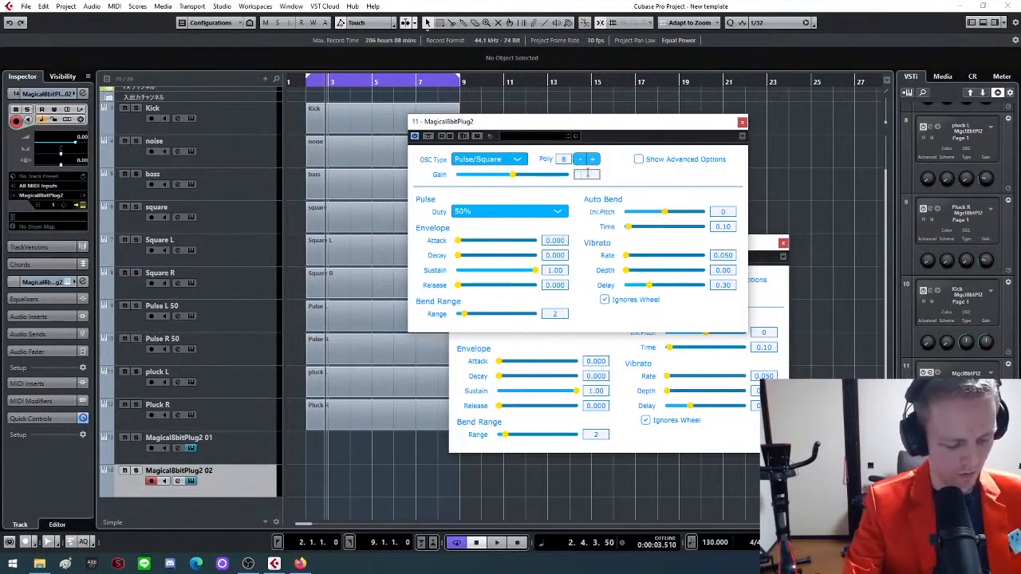
key("Return")
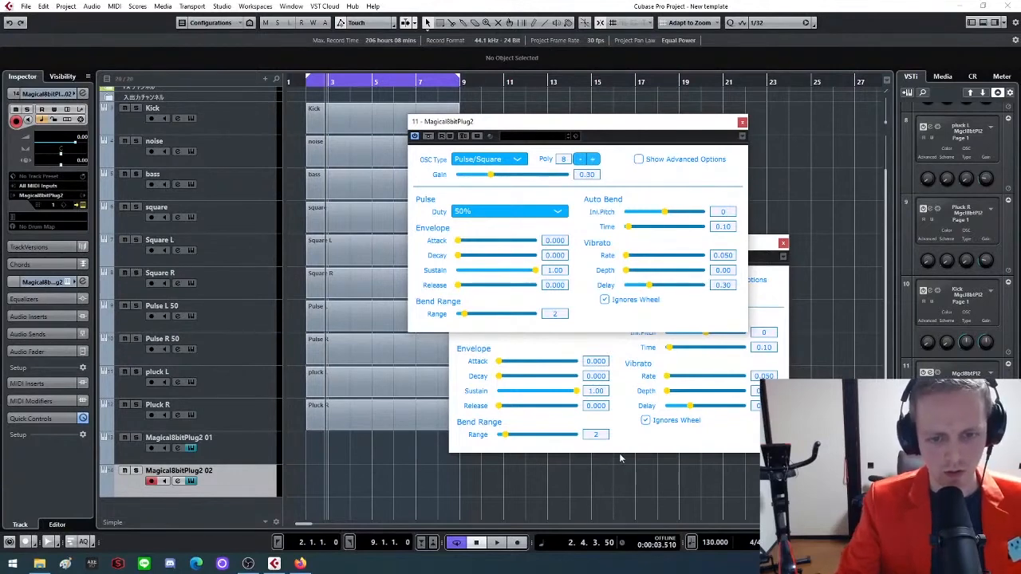
left_click(619, 415)
left_click(627, 296)
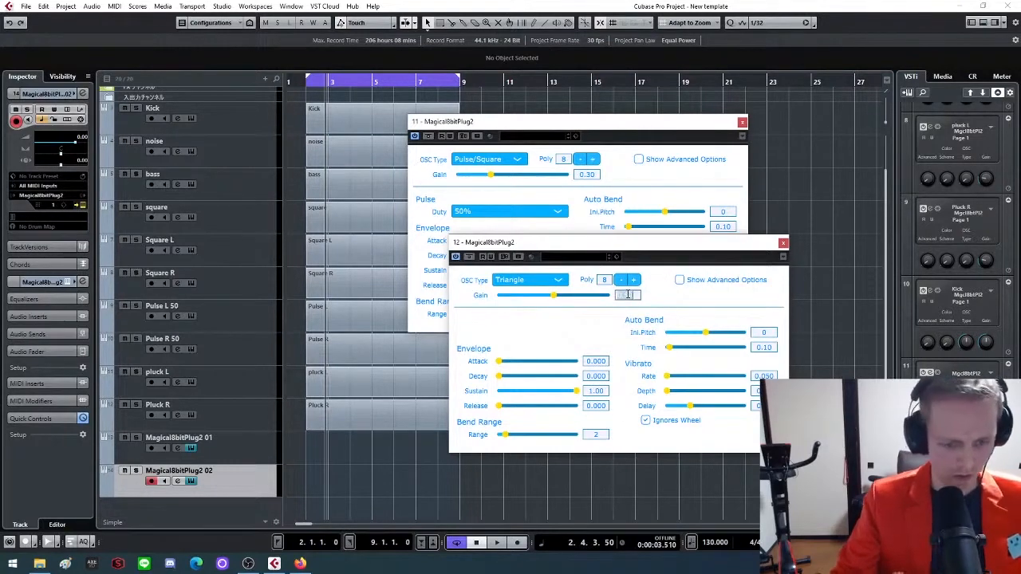
key("BackSpace")
type("0.3")
key("Return")
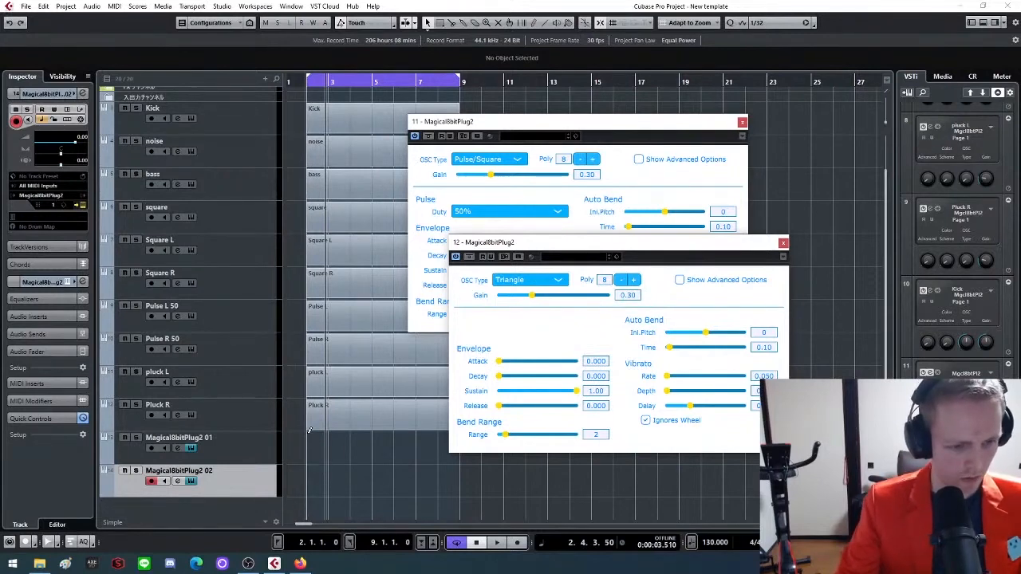
left_click_drag(308, 439, 464, 457)
left_click_drag(309, 479, 482, 481)
left_click(413, 453)
key("Delete")
left_click(416, 486)
key("Delete")
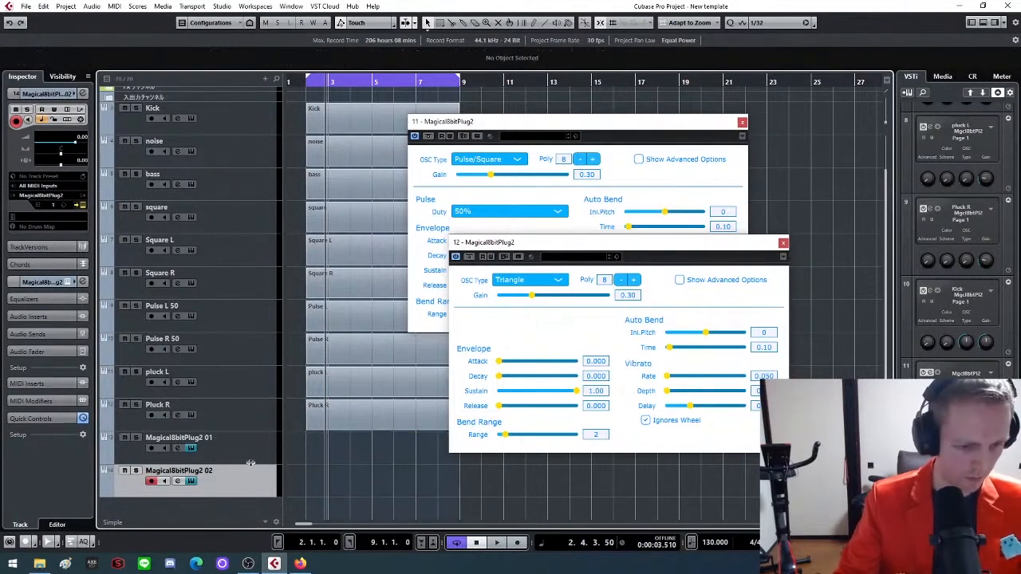
Rename the first new Magical8bitPlug2 track, the one with the 50% pulse, as "tom1"
double_click(179, 438)
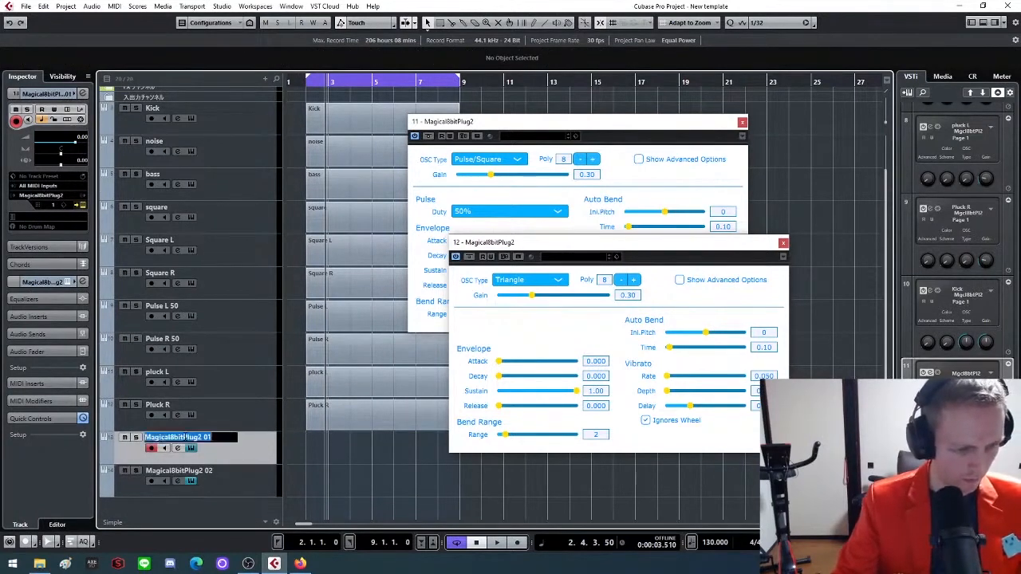
type("tom1")
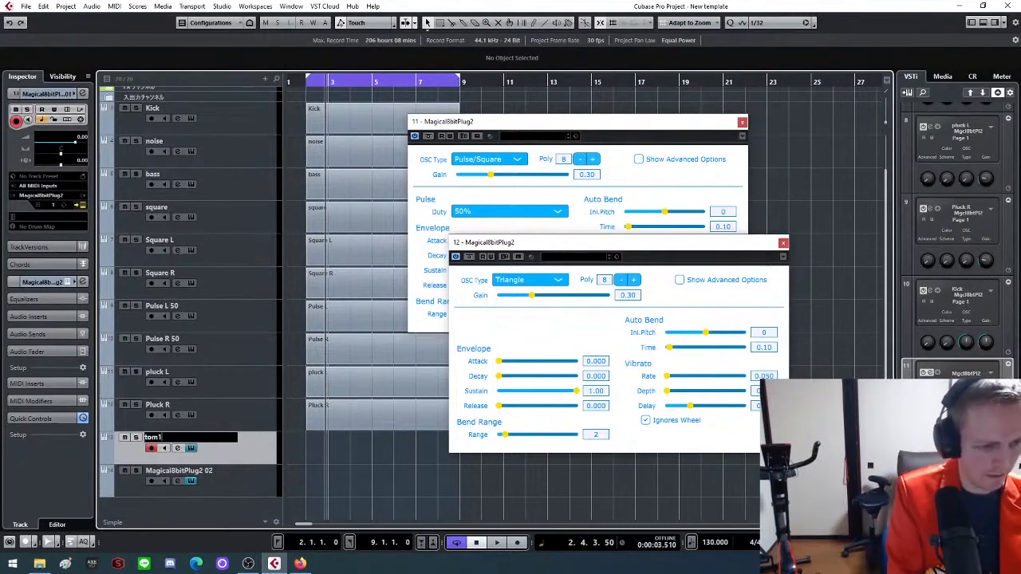
key("Return")
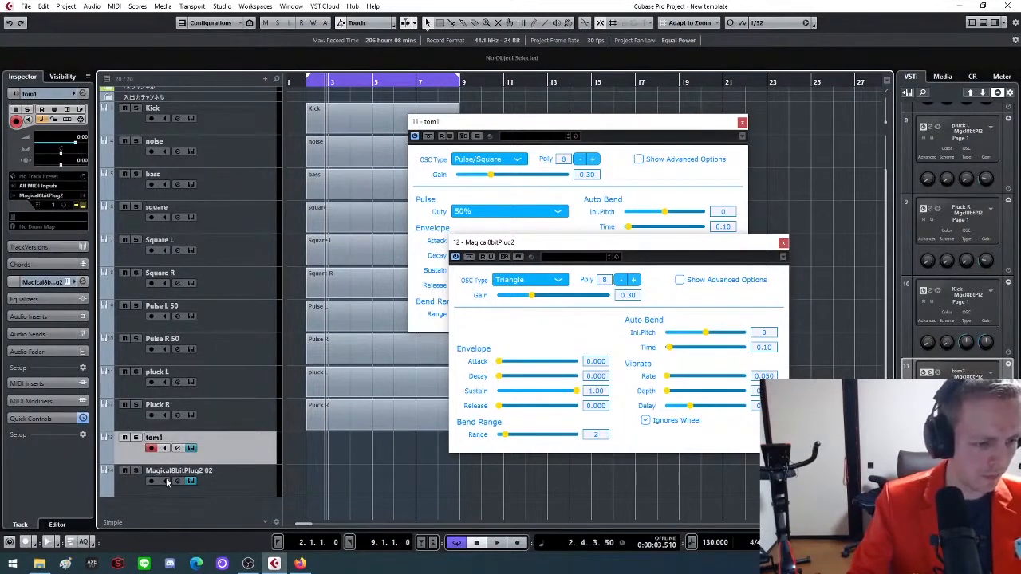
Rename the second new Magical8bitPlug2 track, the one with the Triangle oscillator, as "tom2"
double_click(165, 471)
type("tom2")
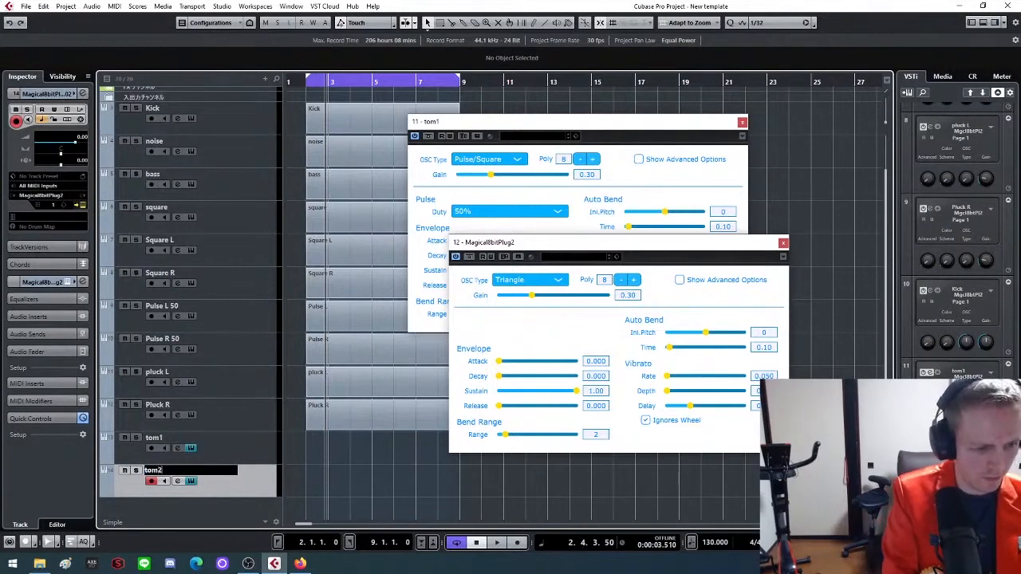
key("Return")
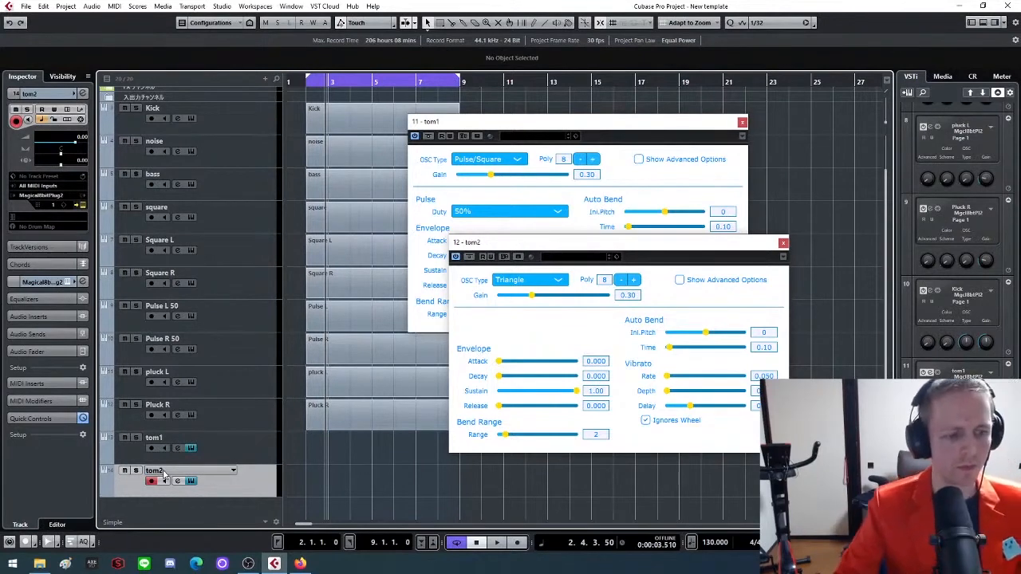
Set the envelope sustain to 0.00 and the decay to 0.008 in both the tom1 and tom2 instruments
left_click(236, 451)
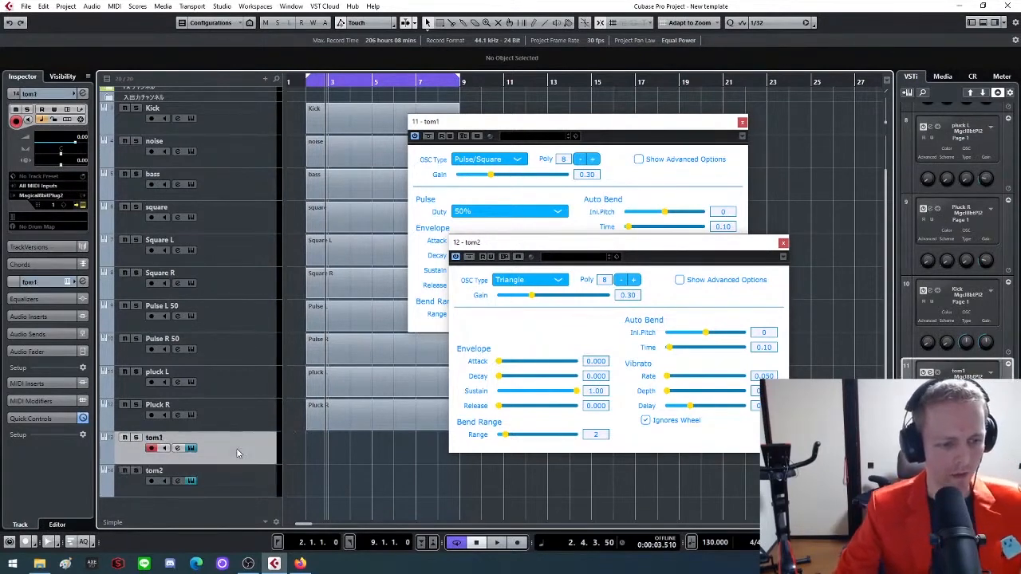
left_click(237, 481)
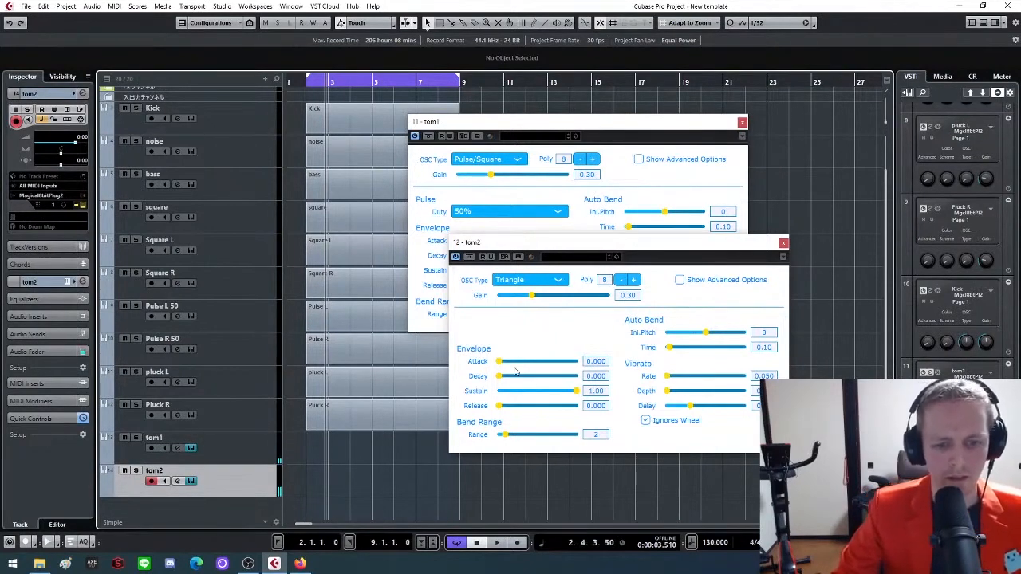
left_click_drag(570, 392, 406, 377)
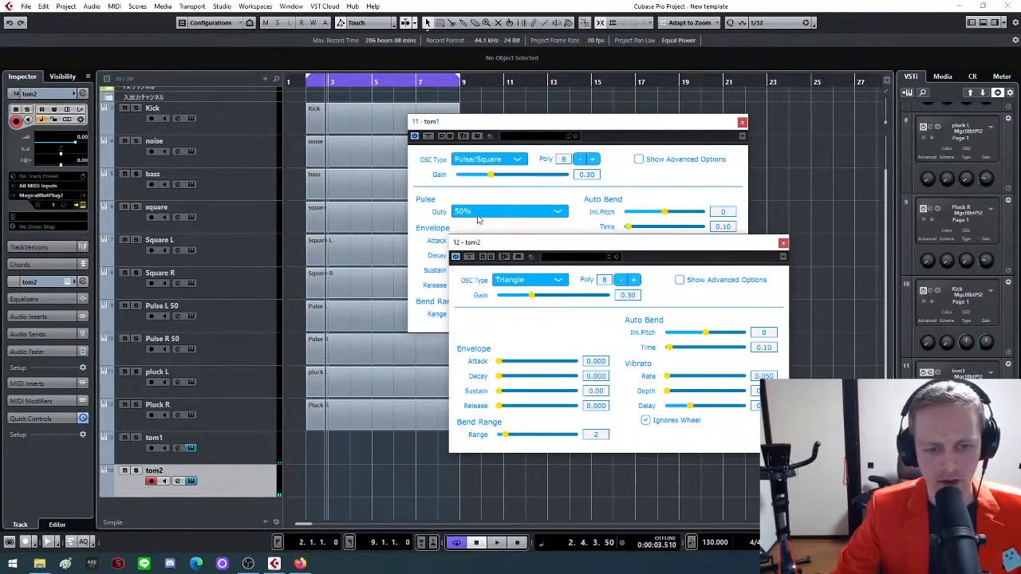
left_click_drag(562, 129, 563, 108)
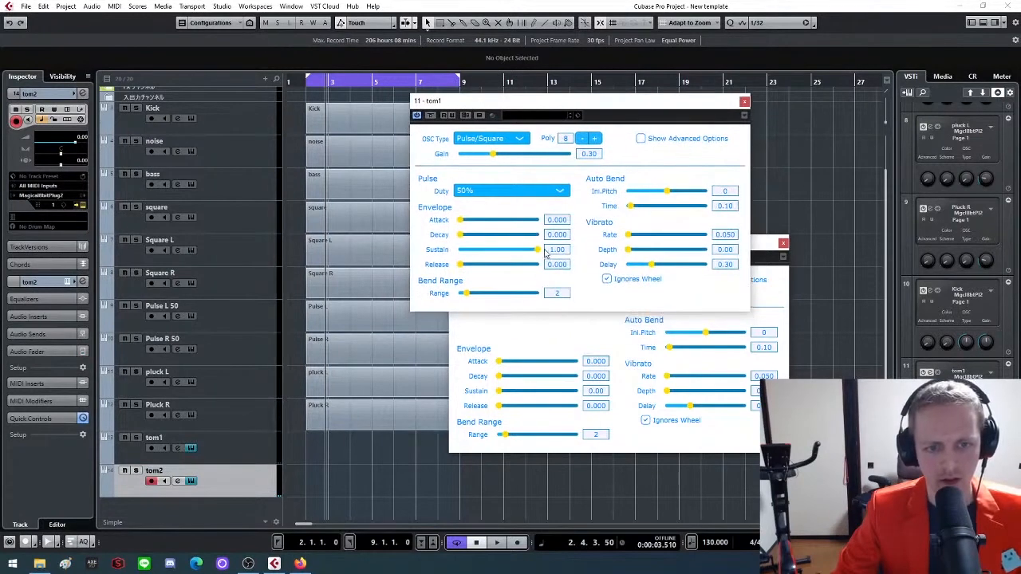
left_click_drag(540, 251, 375, 271)
left_click_drag(461, 236, 473, 242)
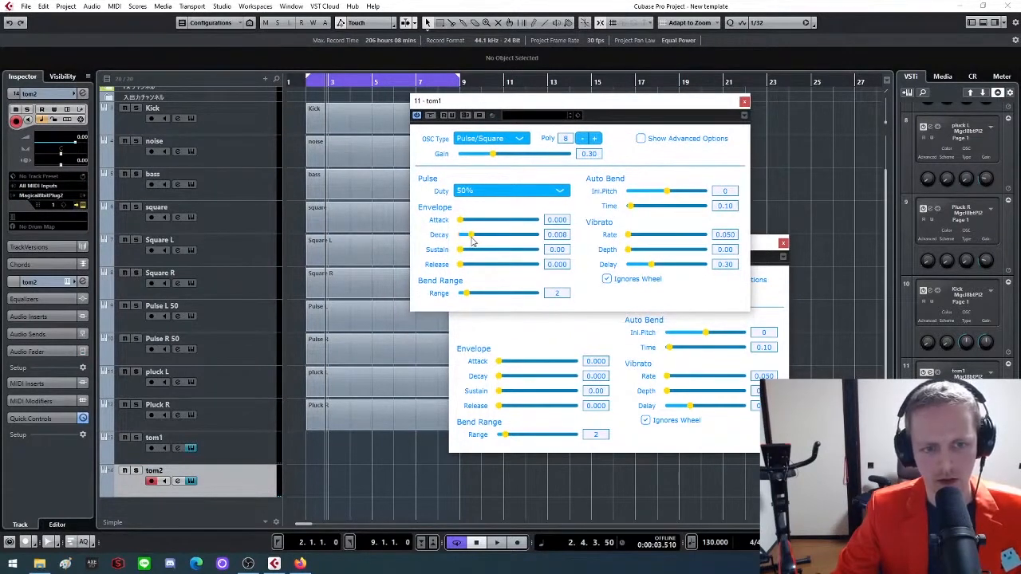
left_click_drag(498, 376, 511, 356)
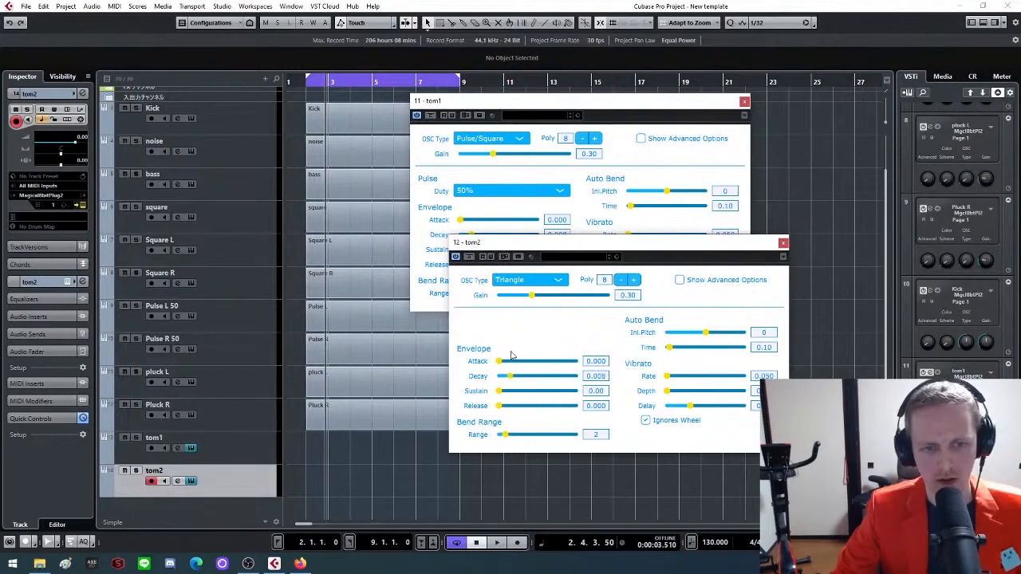
Try tom1 with an auto bend initial pitch of 22 and an envelope decay of 0.114
left_click(490, 235)
left_click_drag(471, 237, 475, 239)
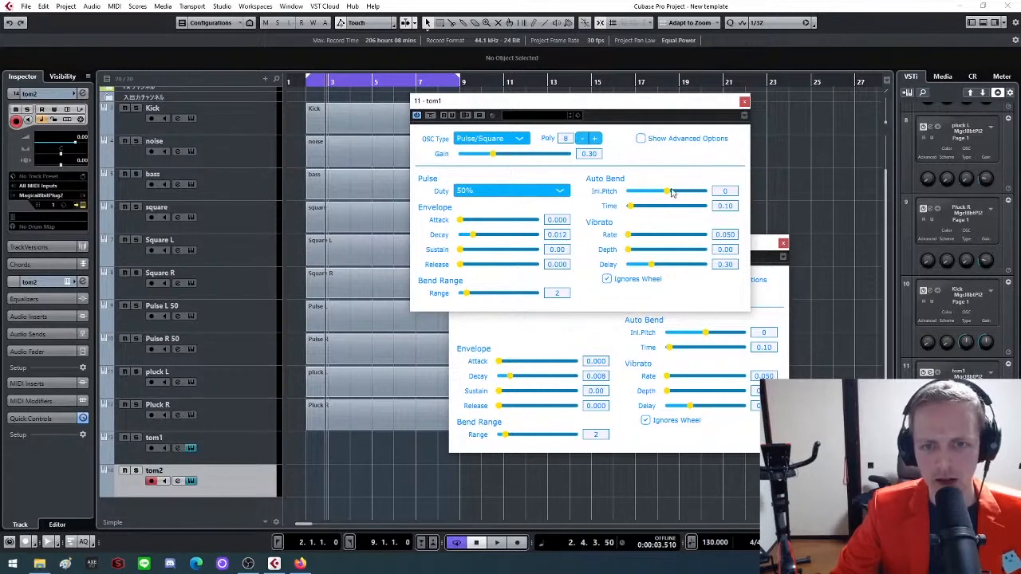
left_click_drag(669, 193, 684, 193)
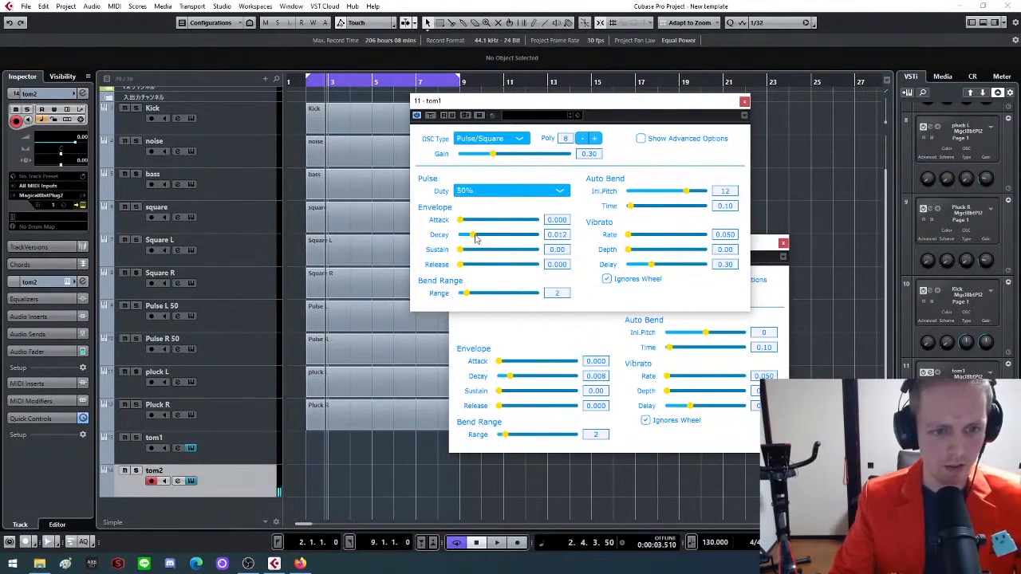
left_click_drag(476, 240, 489, 247)
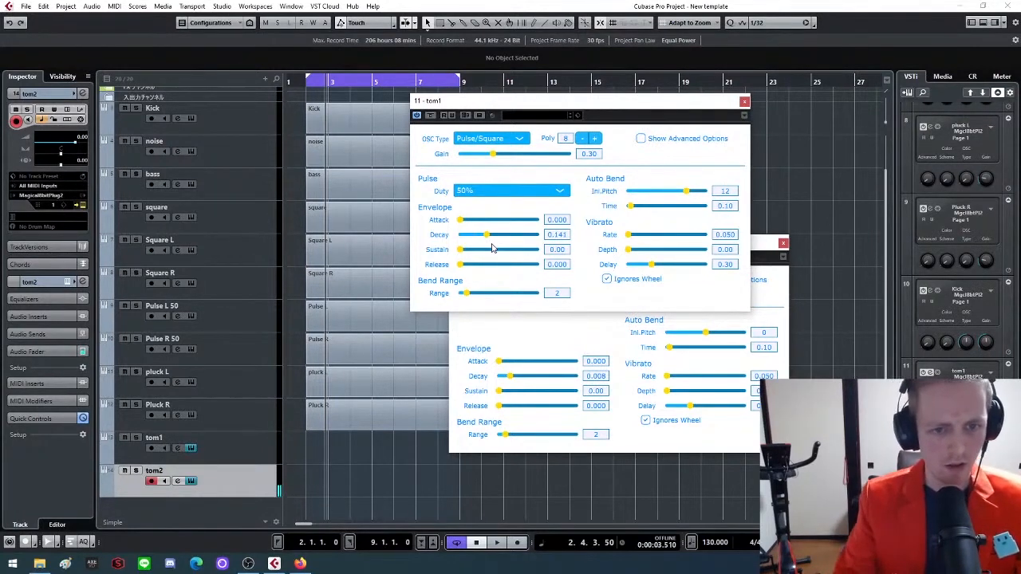
left_click(232, 448)
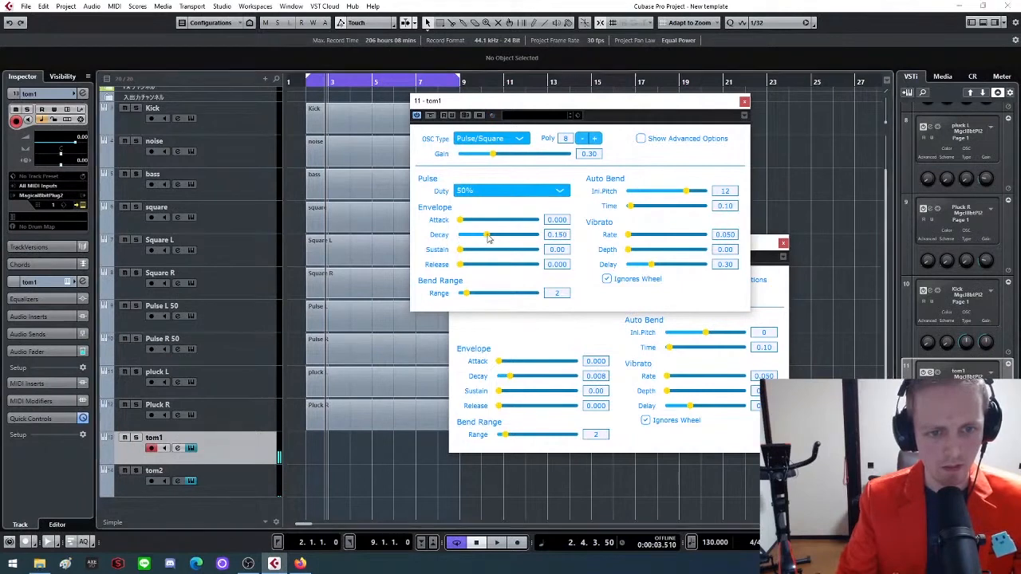
left_click_drag(488, 239, 482, 235)
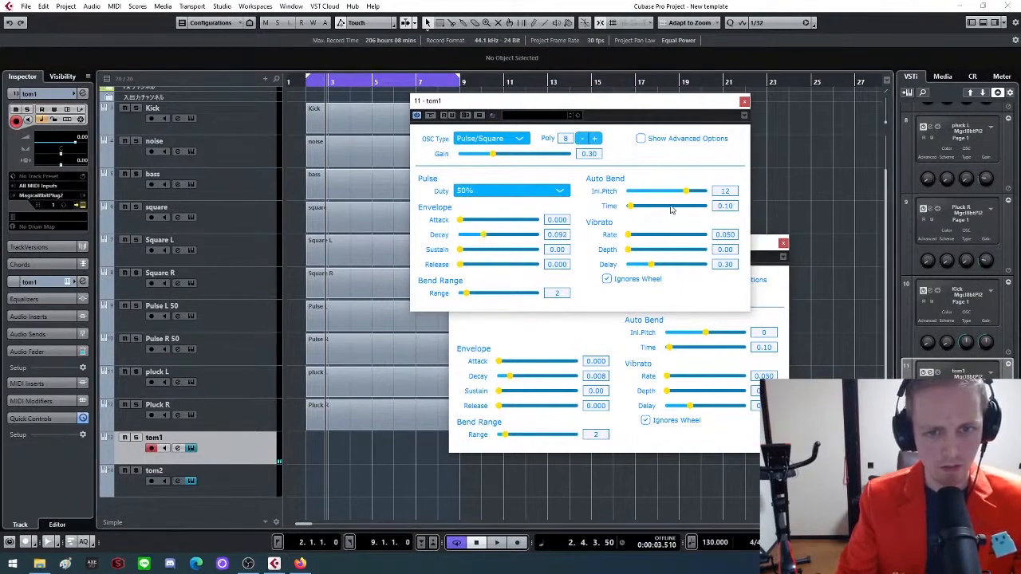
left_click_drag(677, 196, 704, 196)
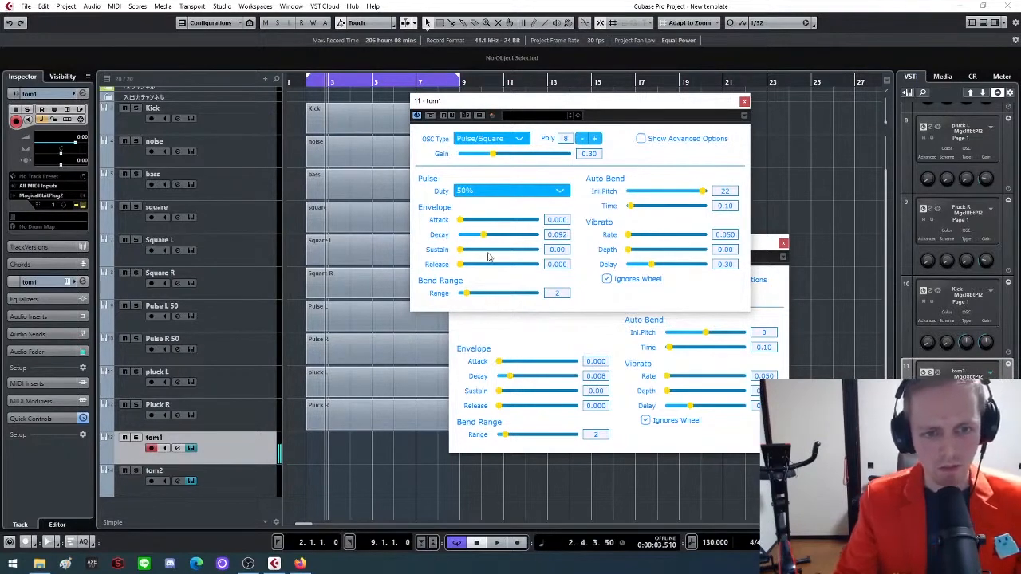
left_click_drag(485, 238, 485, 237)
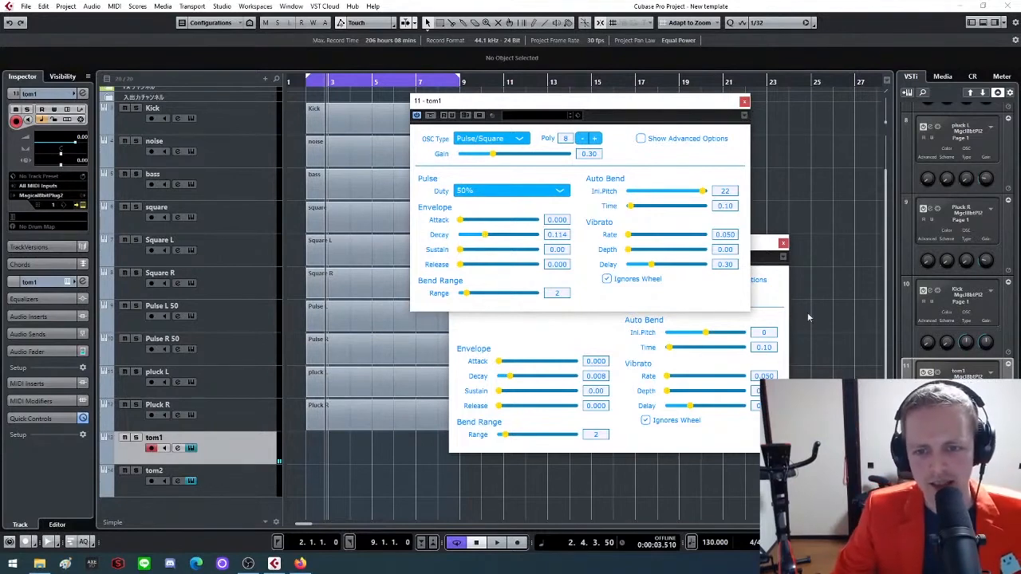
Set tom2's auto bend initial pitch to 22 and place the two tom plug-in windows apart so both are fully accessible
left_click(780, 298)
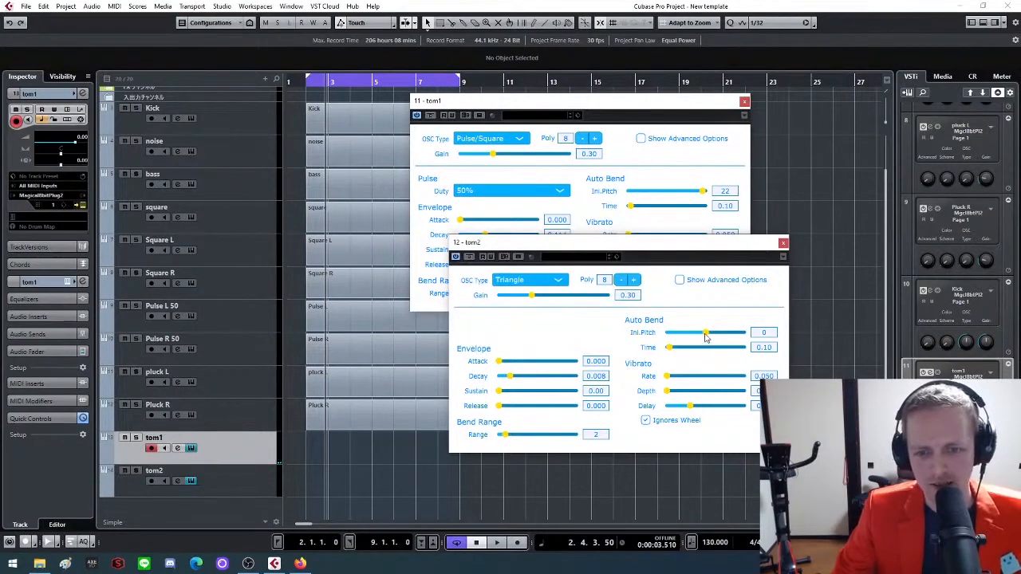
left_click_drag(706, 332, 743, 332)
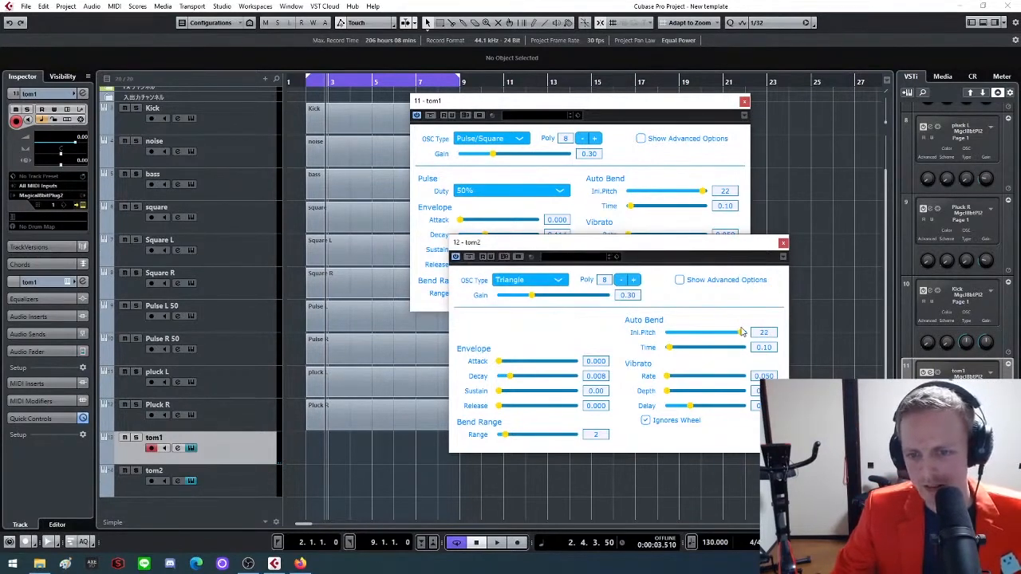
left_click_drag(568, 256, 182, 195)
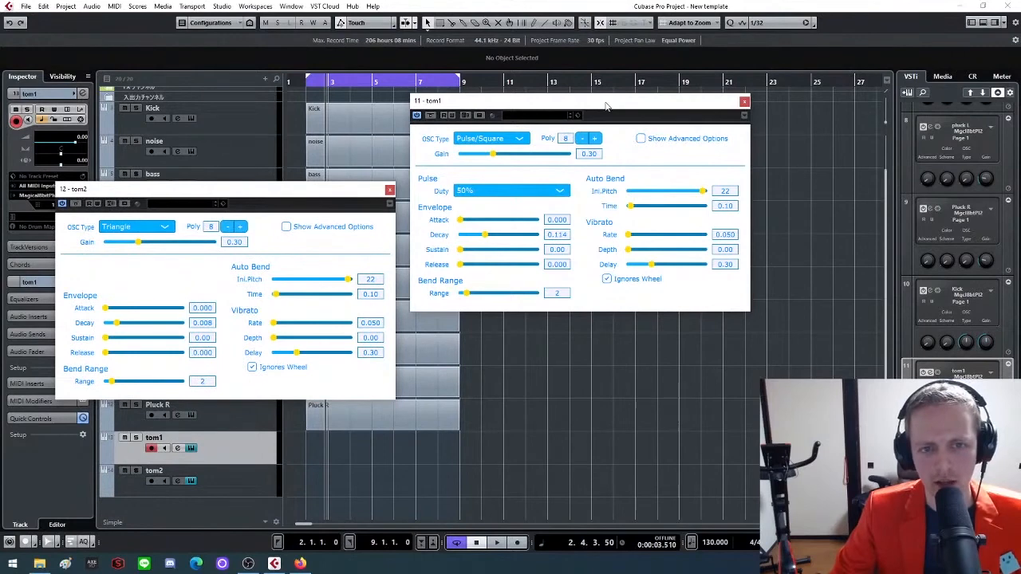
left_click_drag(605, 106, 644, 113)
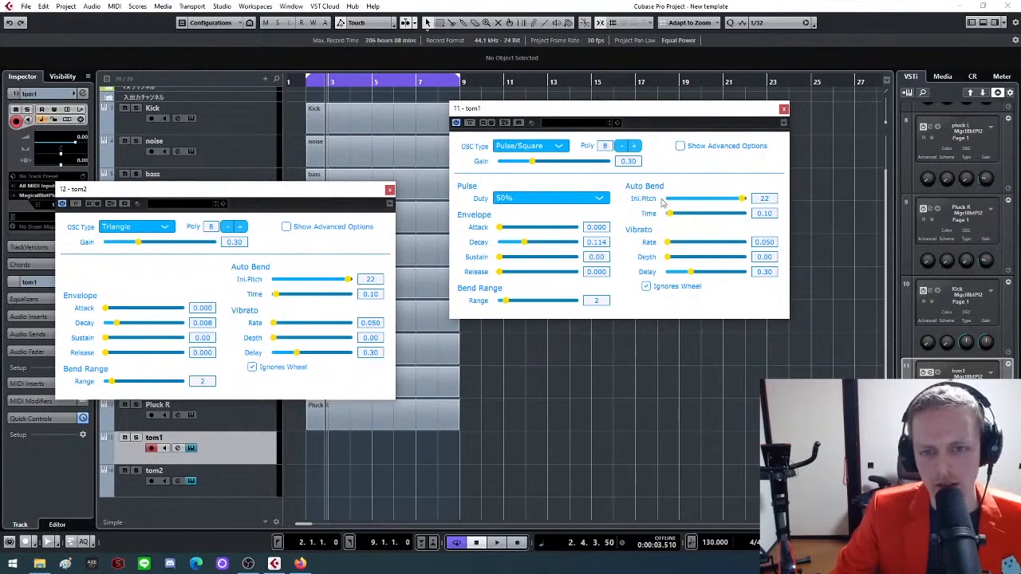
Test tom1 with initial pitch 12, decay 0.000 and sustain 1.00, trying bend times of 3.00 and 0.97 before restoring 0.10
left_click(767, 201)
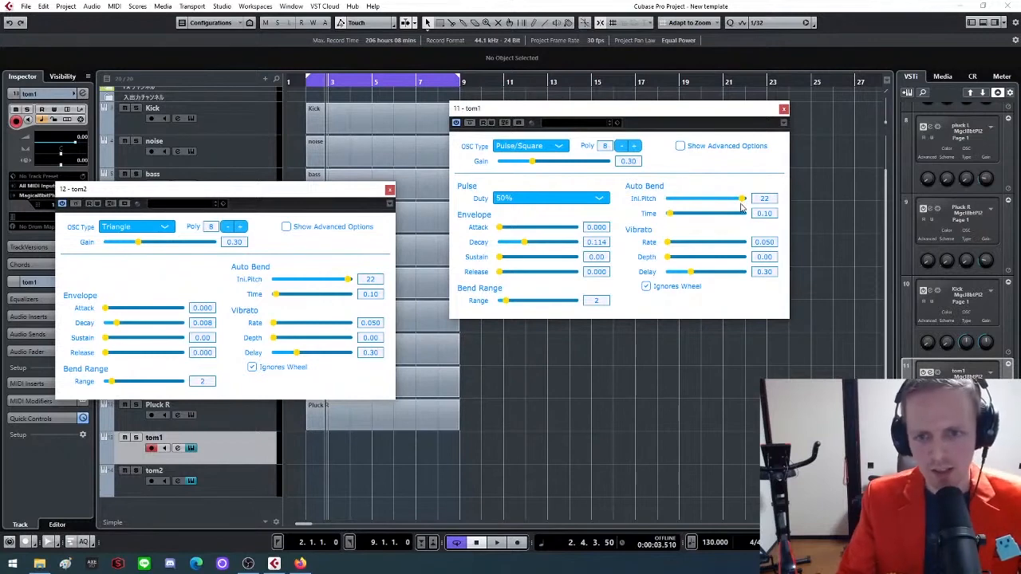
left_click_drag(743, 205, 728, 201)
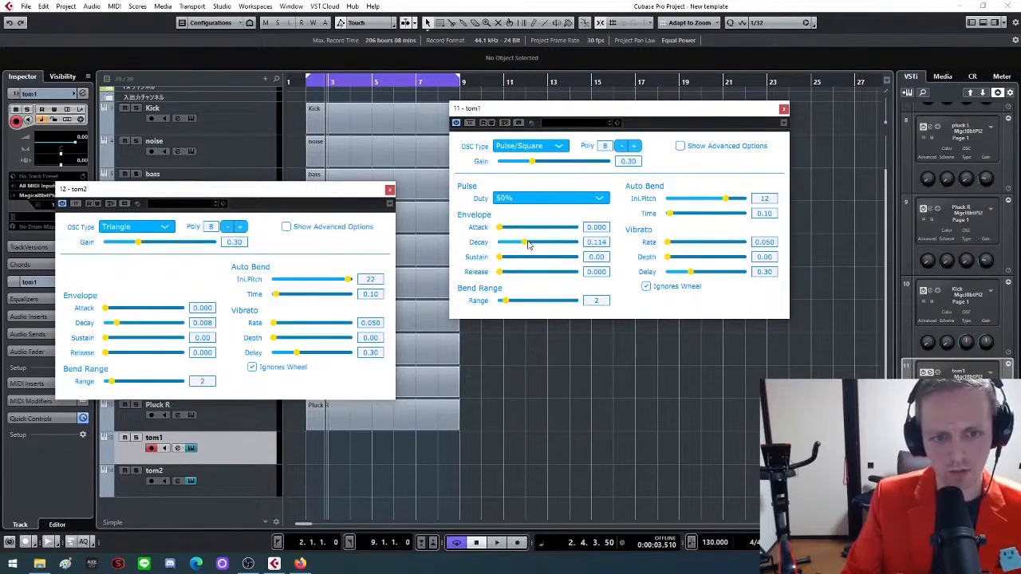
left_click_drag(528, 245, 582, 257)
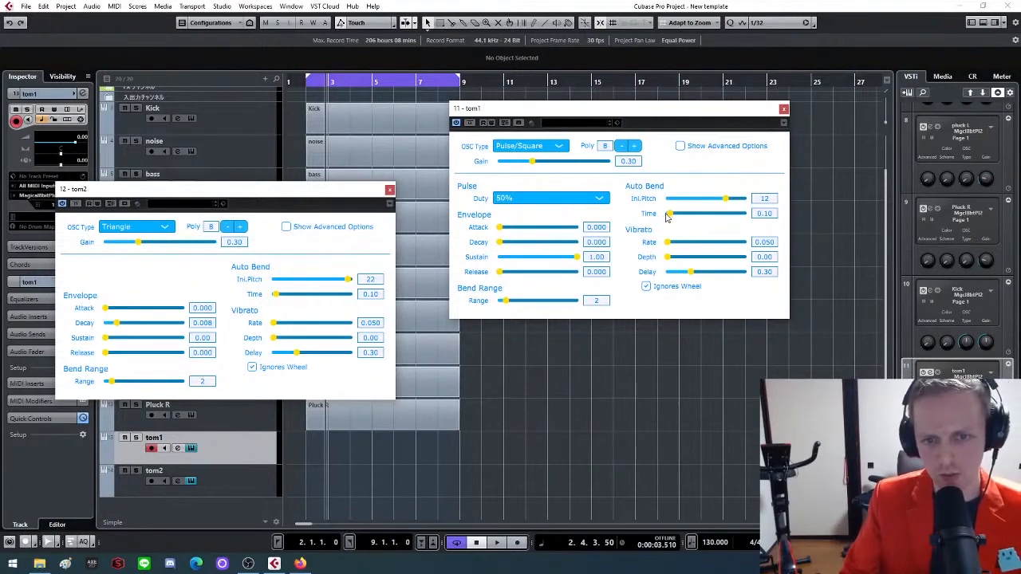
left_click_drag(669, 213, 759, 219)
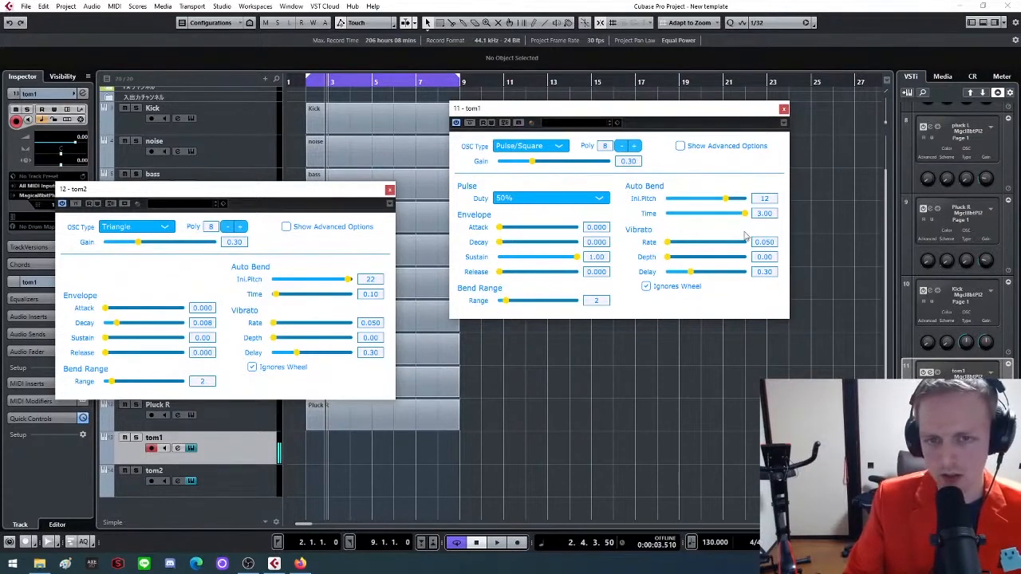
left_click_drag(746, 213, 694, 212)
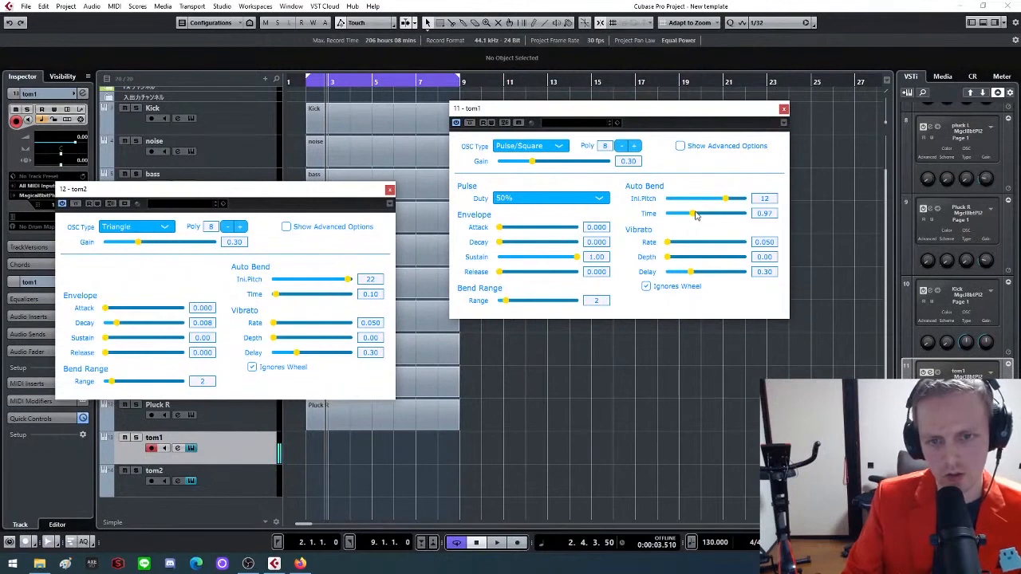
left_click_drag(693, 214, 671, 214)
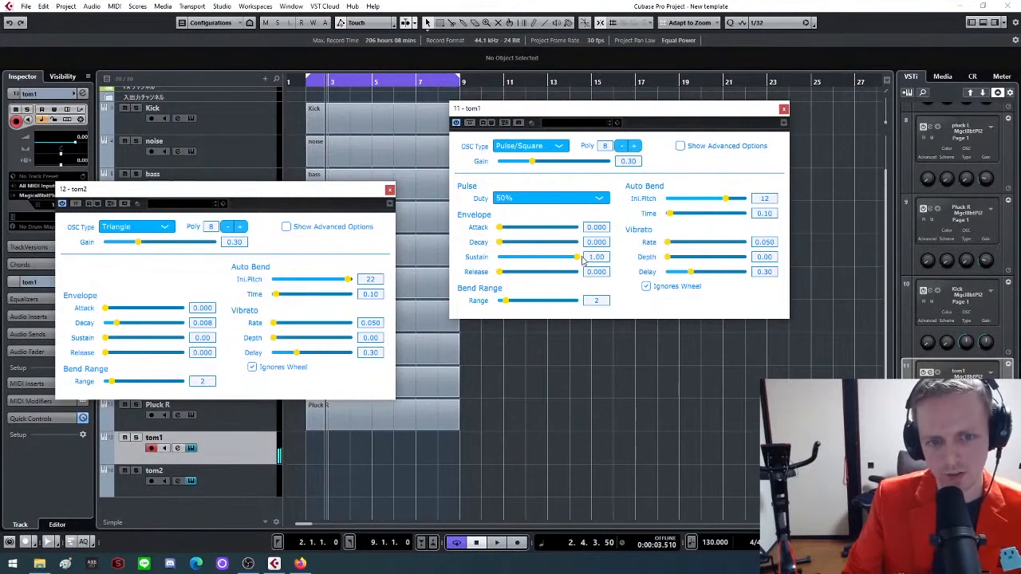
Set tom1's envelope sustain to 0.00 and decay to 0.123, and its auto bend initial pitch to 20
left_click_drag(578, 258, 487, 279)
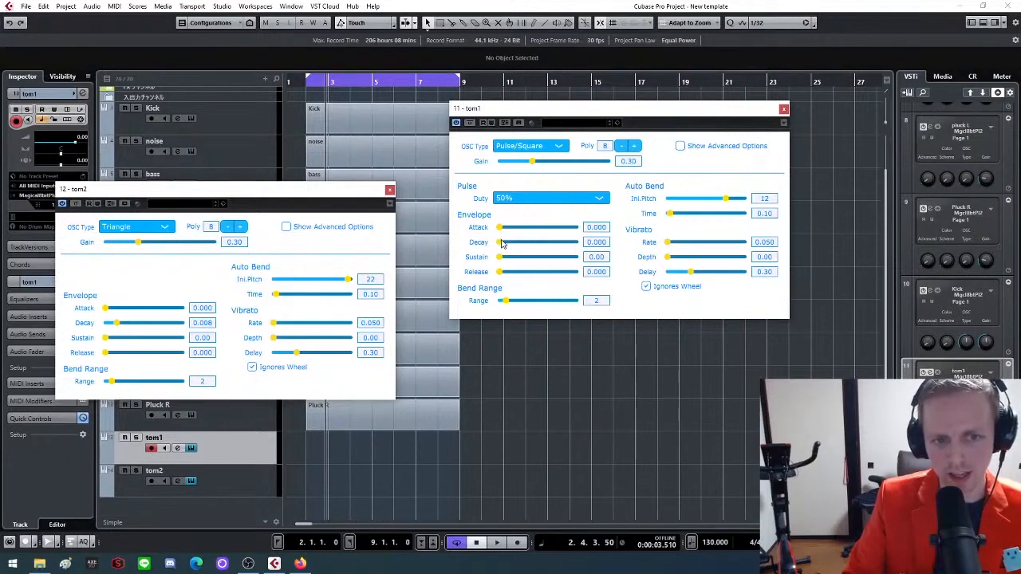
left_click_drag(502, 244, 536, 246)
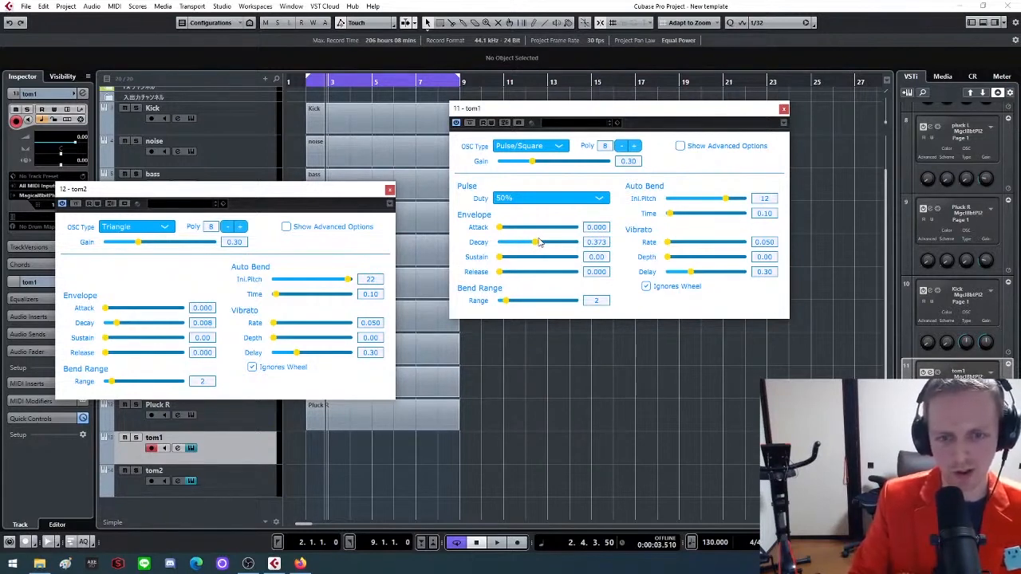
left_click_drag(536, 247, 525, 246)
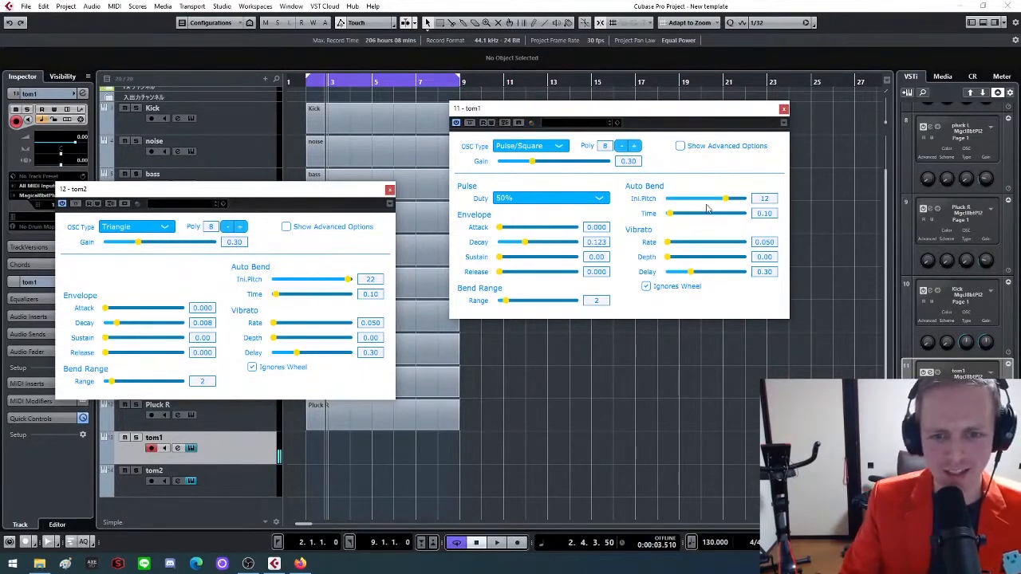
left_click_drag(727, 199, 740, 203)
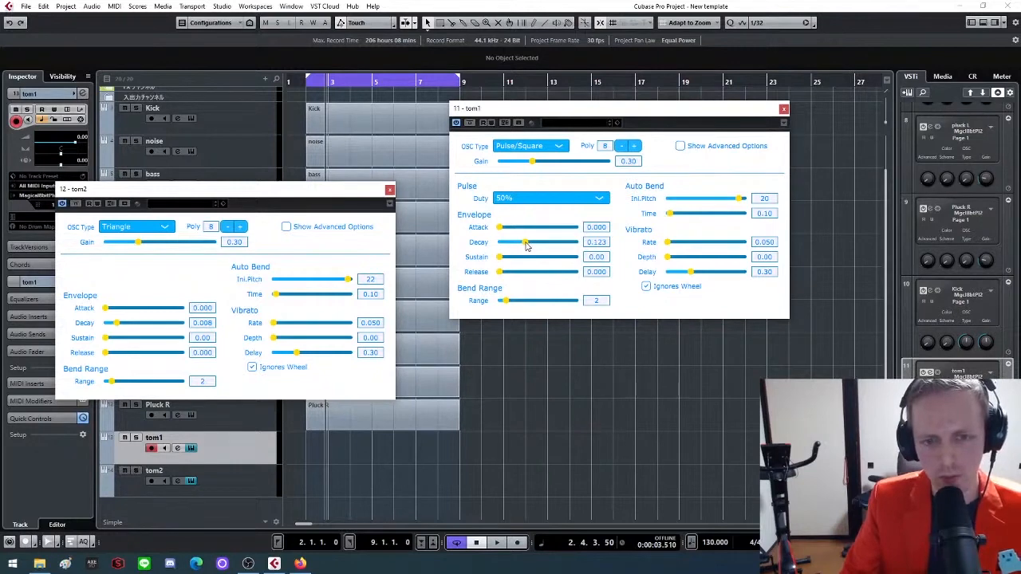
left_click_drag(526, 245, 524, 245)
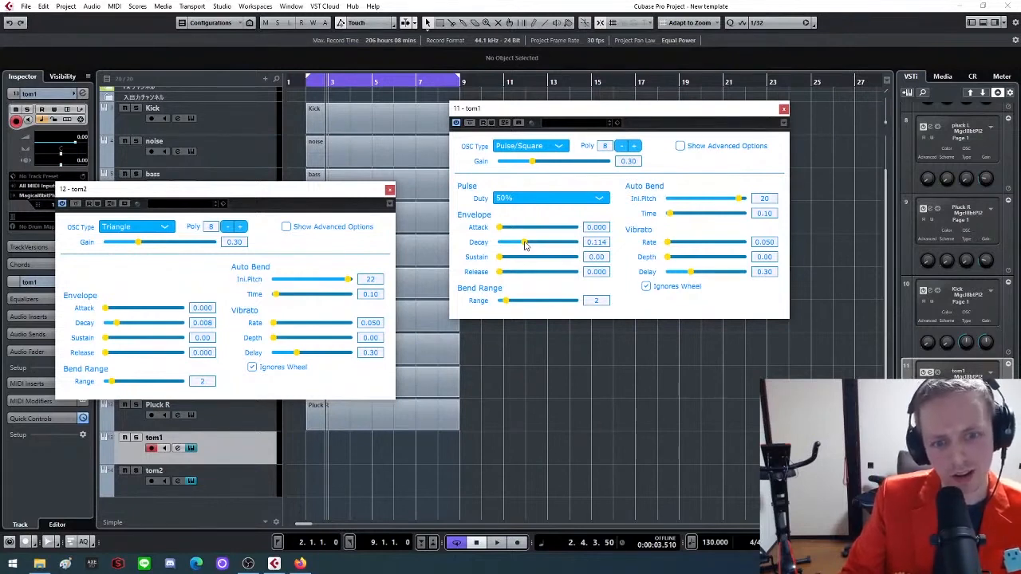
left_click_drag(524, 246, 526, 246)
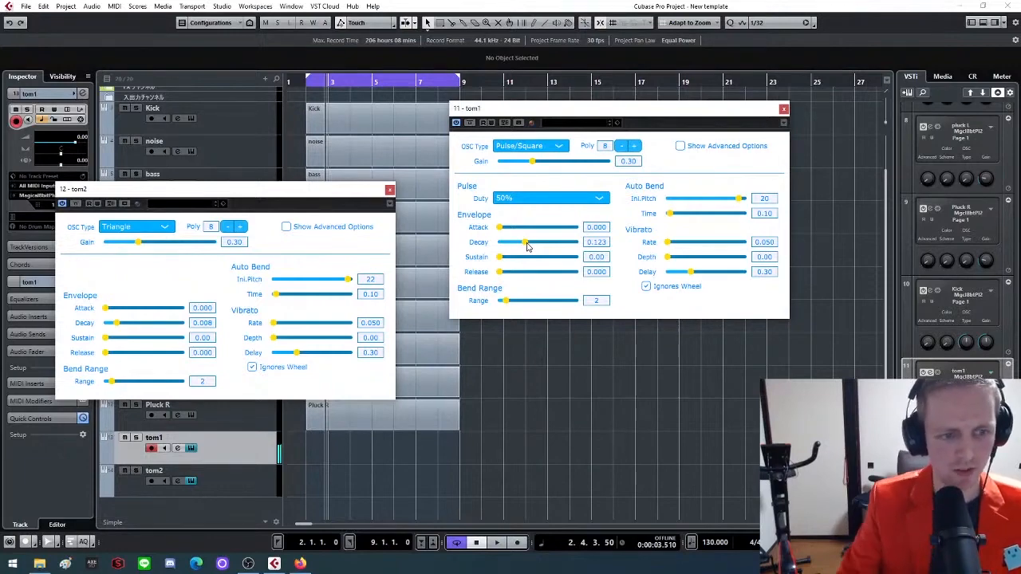
Set tom2's envelope decay to 0.123, select the tom2 track to audition it, and close both tom plug-in windows
left_click_drag(298, 193, 482, 207)
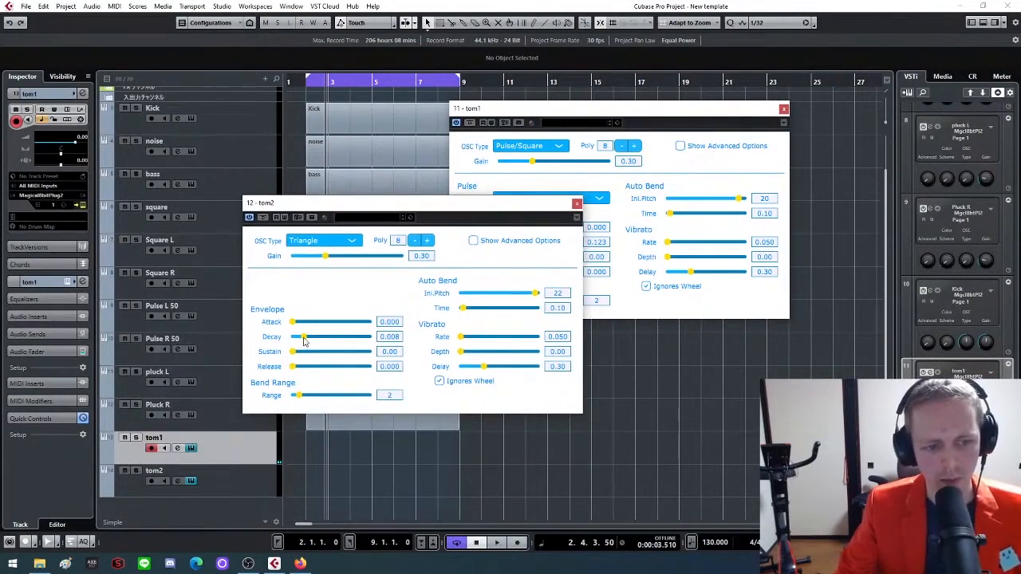
left_click_drag(304, 338, 320, 342)
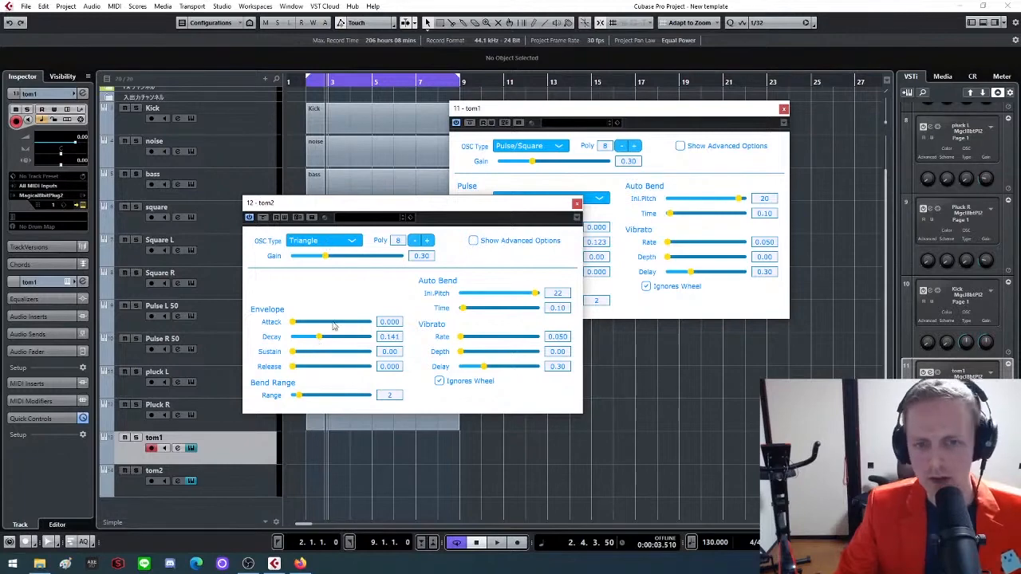
left_click_drag(420, 207, 298, 238)
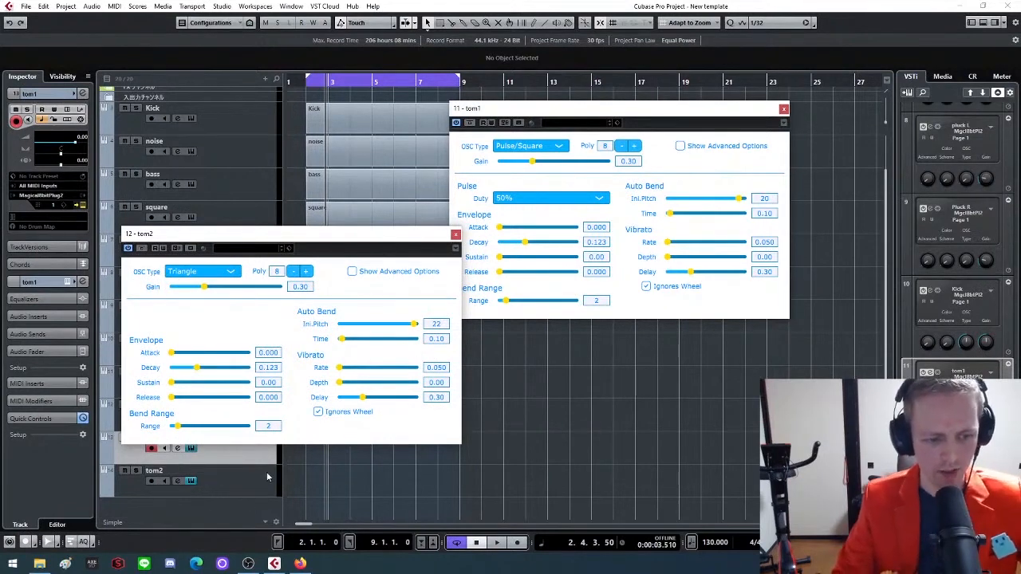
left_click_drag(594, 112, 664, 150)
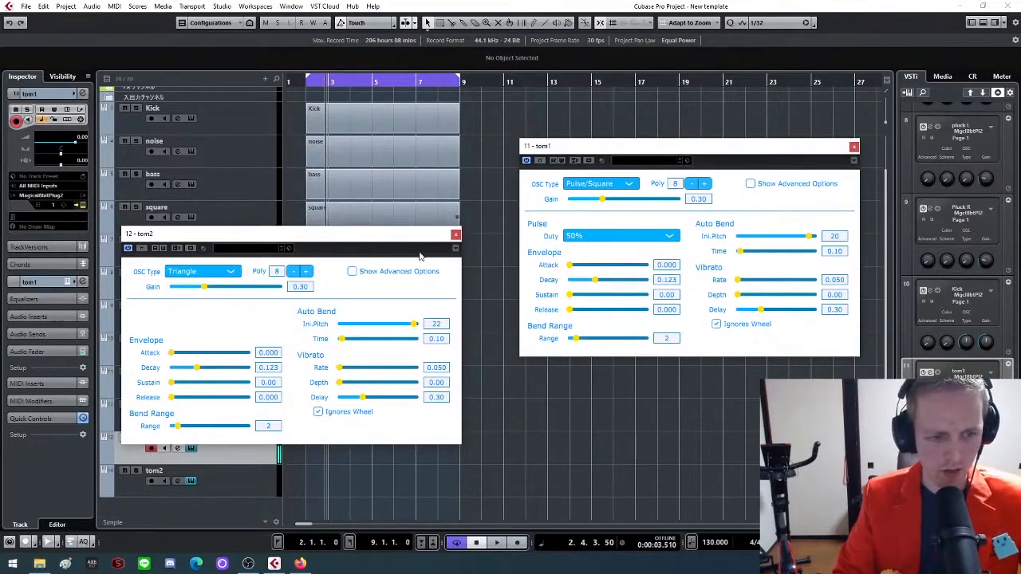
left_click(254, 479)
left_click_drag(363, 236, 443, 204)
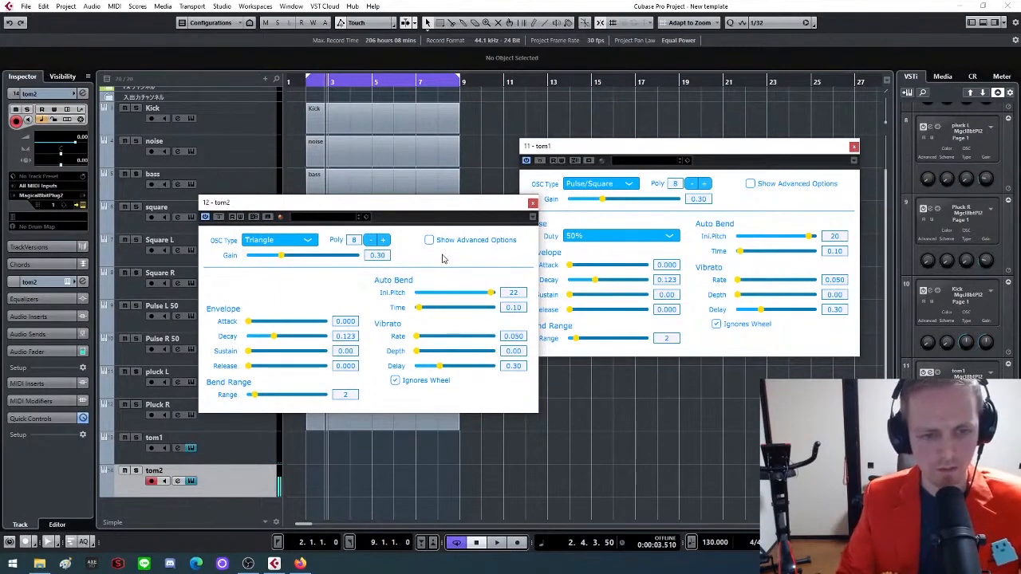
left_click(533, 203)
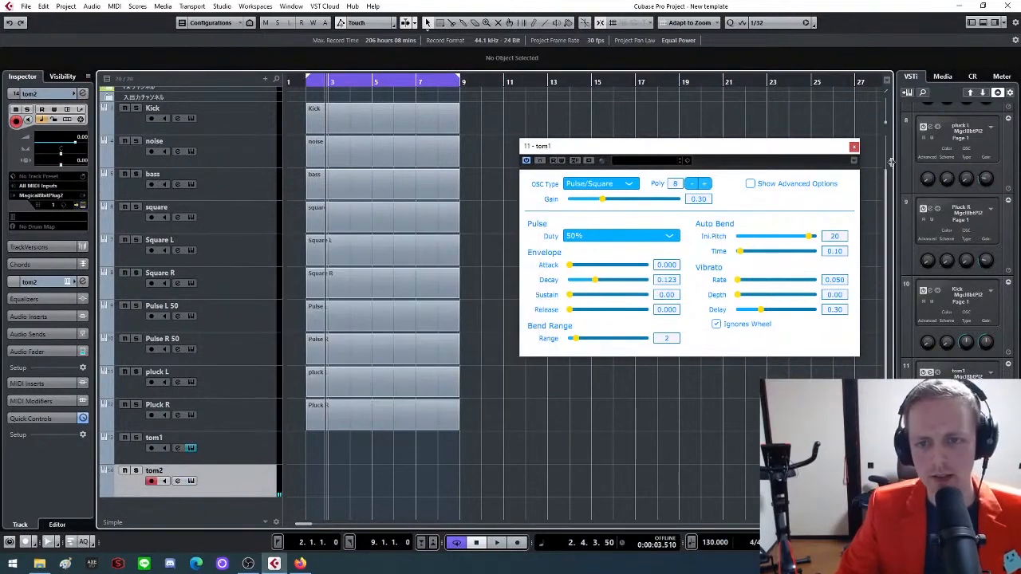
left_click(854, 148)
Draw an empty part on the tom1 track from bar 2 to bar 9, matching the parts above
scroll(506, 364, "up", 2)
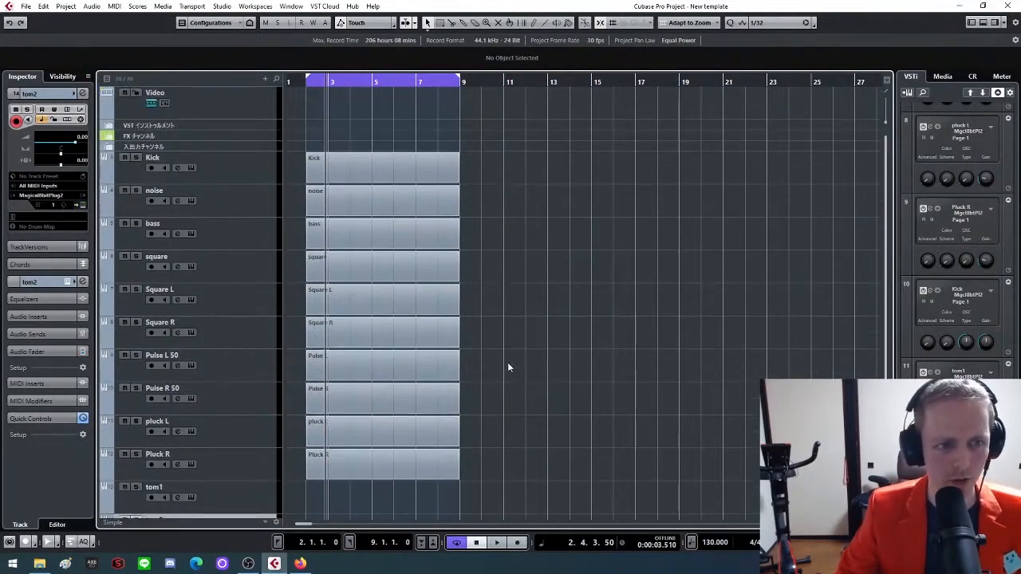
scroll(506, 365, "down", 2)
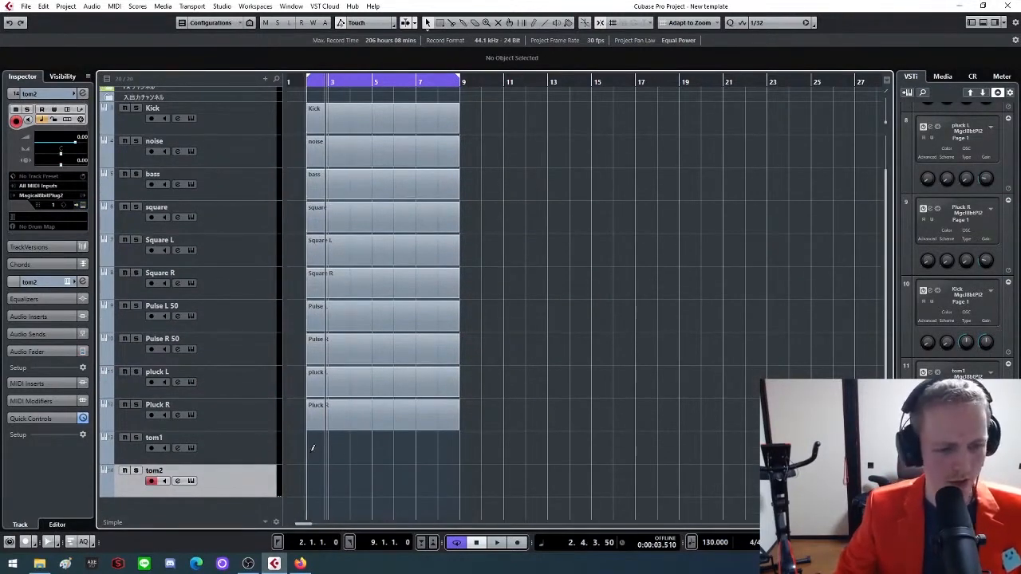
left_click_drag(308, 448, 460, 446)
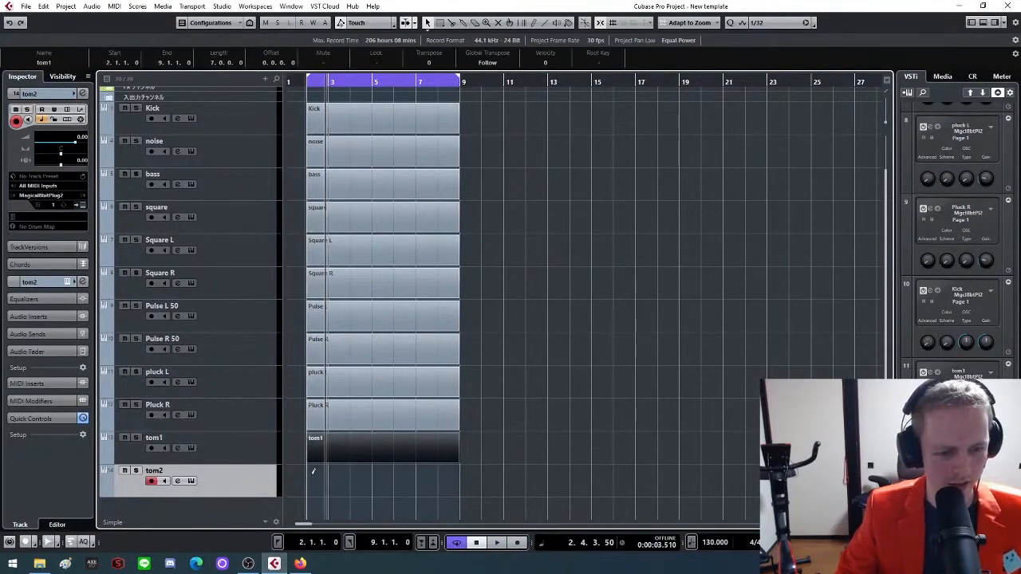